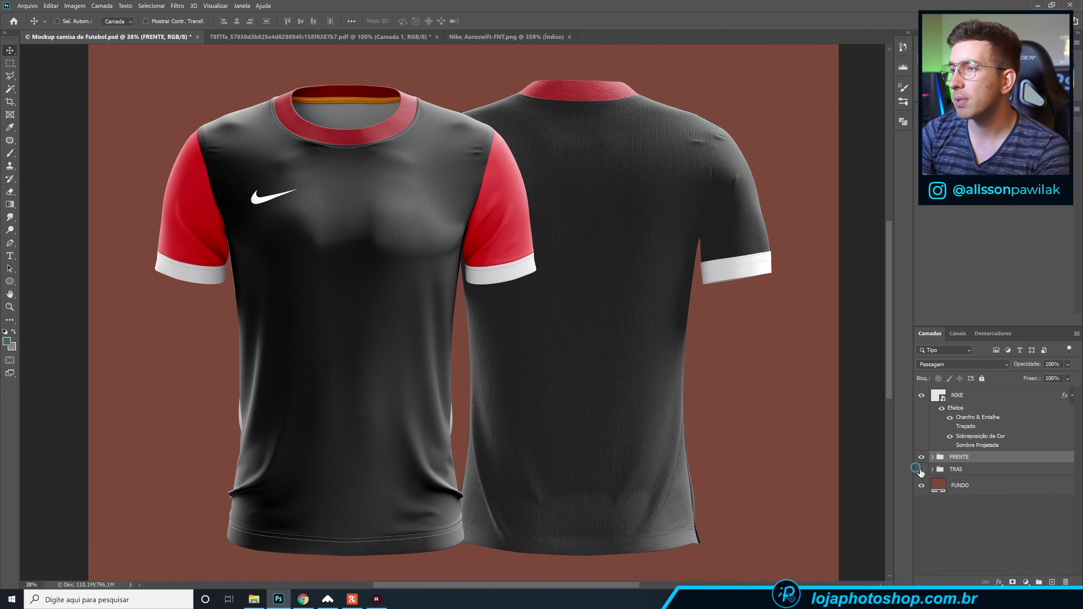
Expand the FRENTE group and compare the front shirt with its EFEITOS group hidden and shown.
{"action": "left_click", "coordinate": [922, 469]}
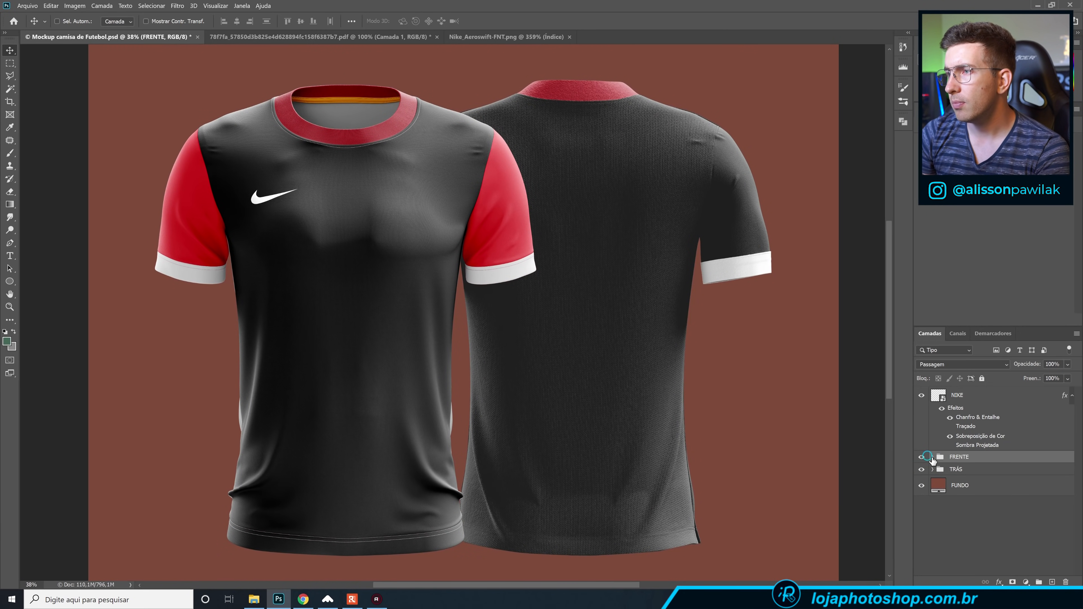
{"action": "left_click", "coordinate": [932, 457]}
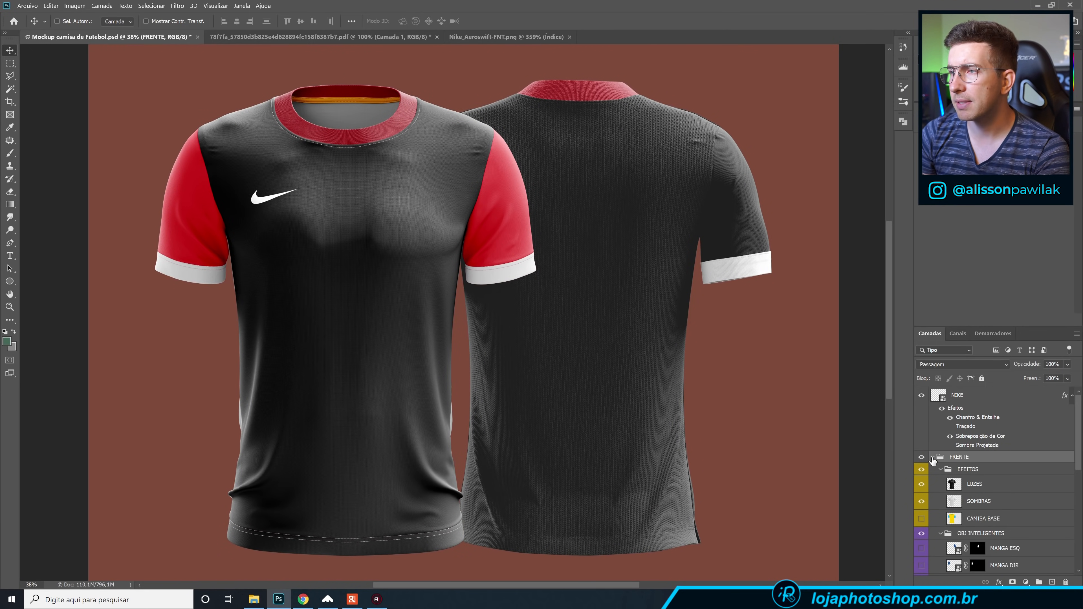
{"action": "left_click", "coordinate": [940, 469]}
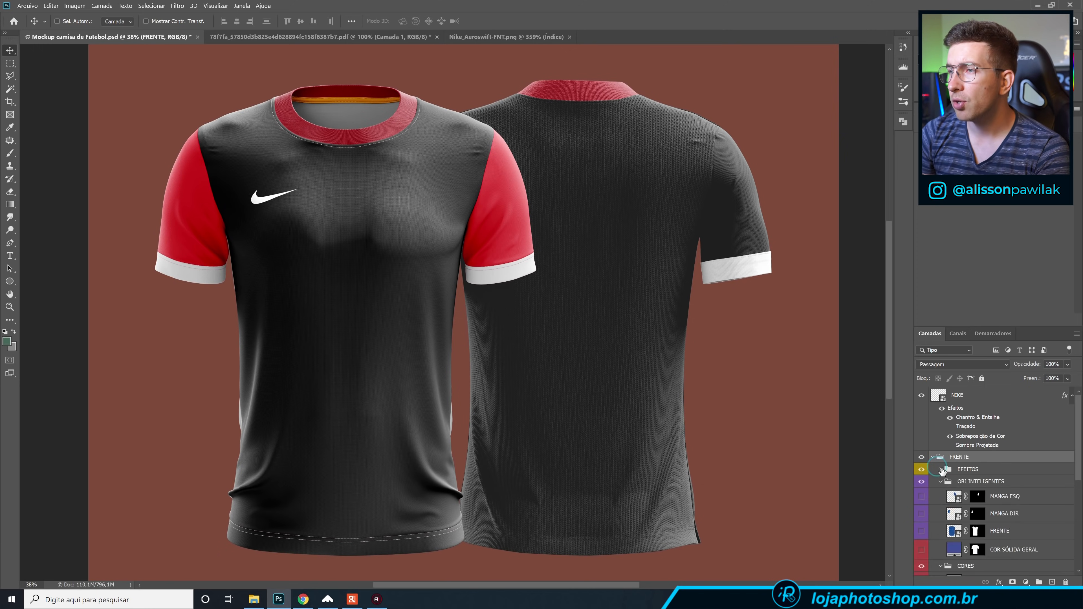
{"action": "left_click", "coordinate": [922, 470]}
{"action": "left_click", "coordinate": [922, 469]}
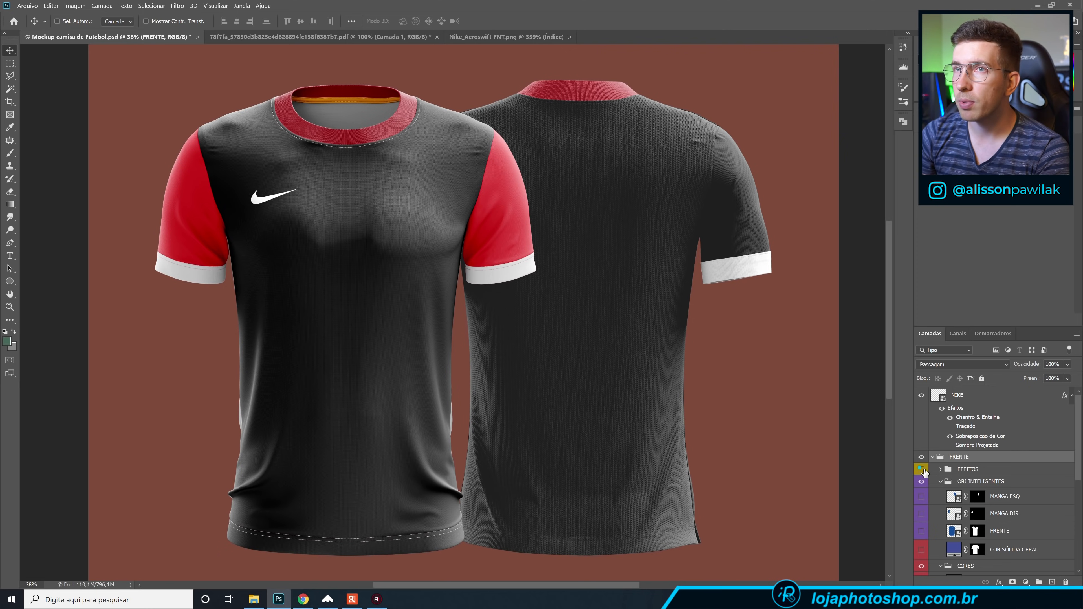
{"action": "left_click", "coordinate": [922, 469]}
{"action": "left_click", "coordinate": [922, 469]}
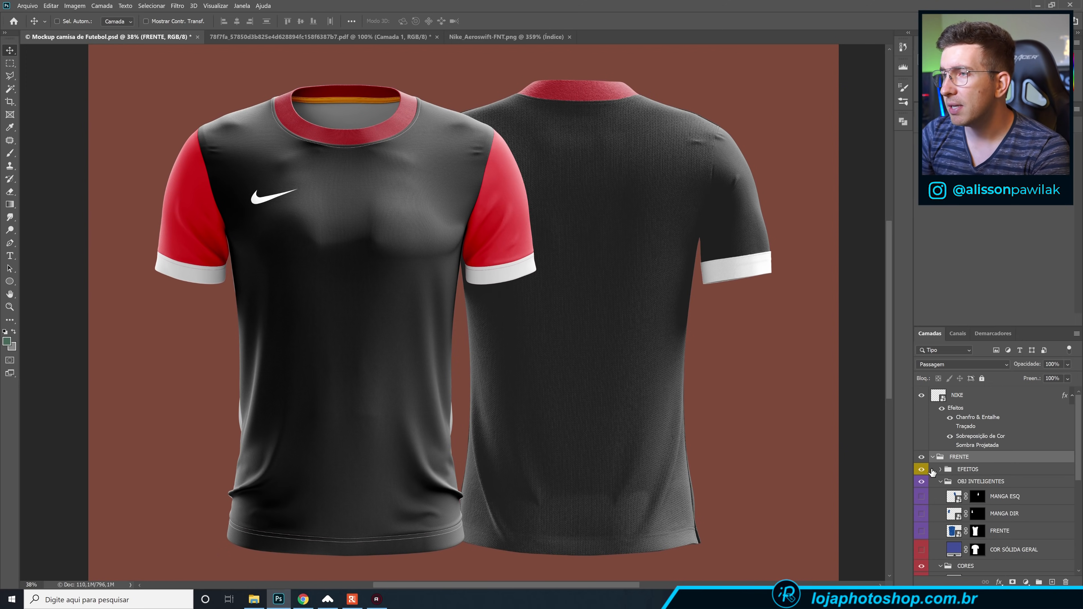
{"action": "left_click", "coordinate": [940, 469]}
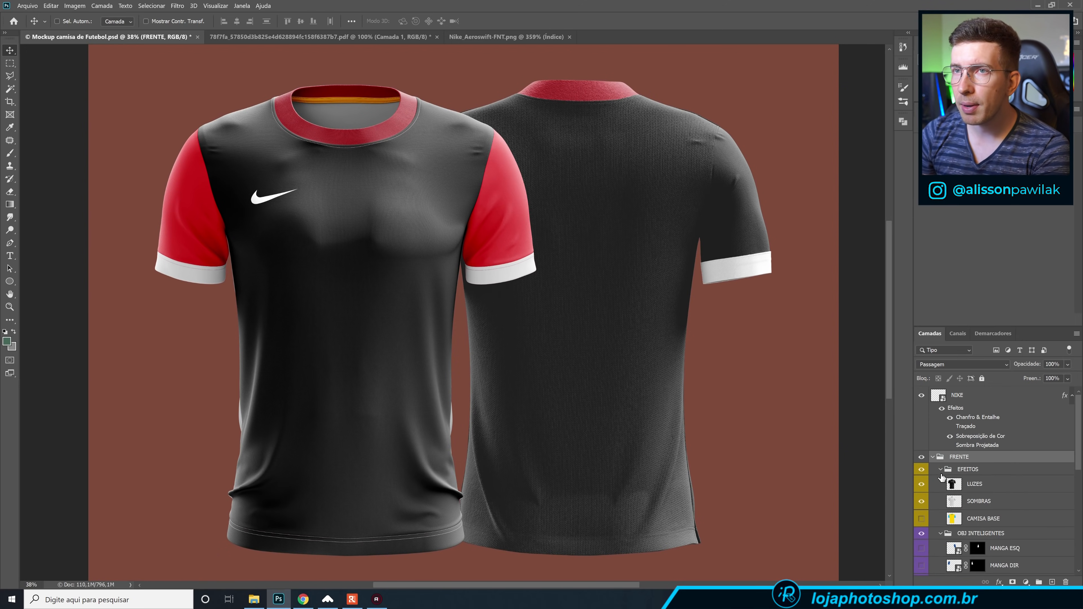
Preview the CAMISA BASE layer with and without SOMBRAS, and hide the base layer again.
{"action": "left_click", "coordinate": [921, 518]}
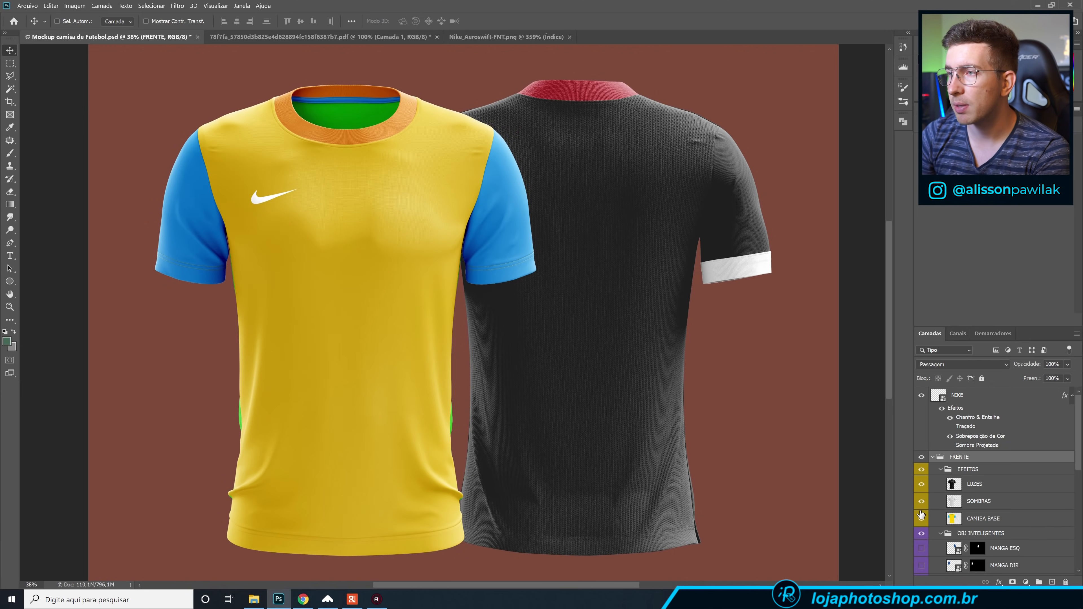
{"action": "mouse_move", "coordinate": [921, 501]}
{"action": "left_mouse_down"}
{"action": "mouse_move", "coordinate": [921, 486]}
{"action": "mouse_move", "coordinate": [922, 501]}
{"action": "left_mouse_up"}
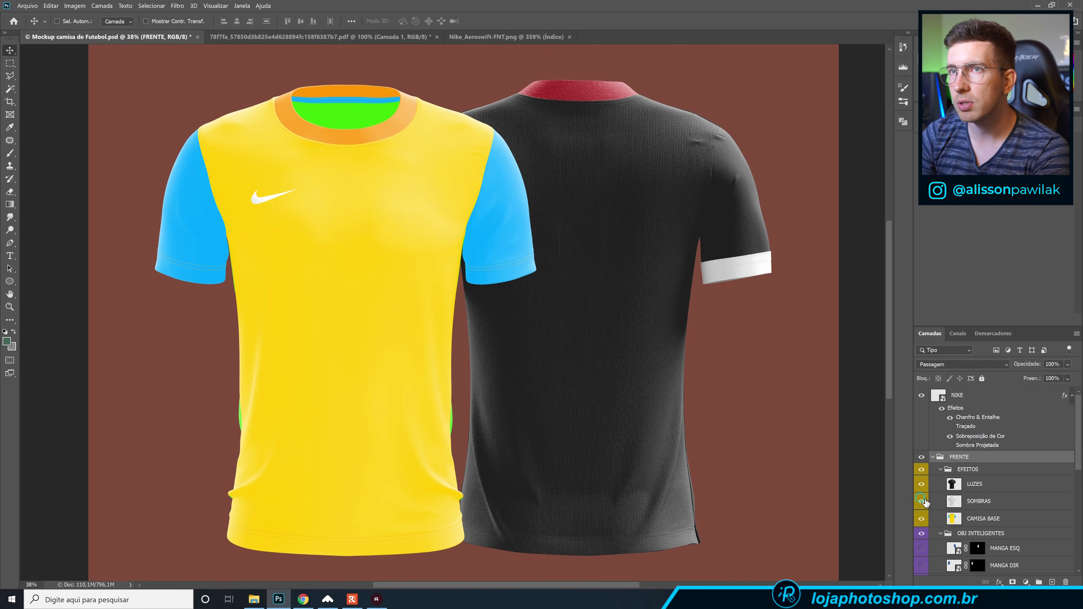
{"action": "left_click", "coordinate": [921, 518]}
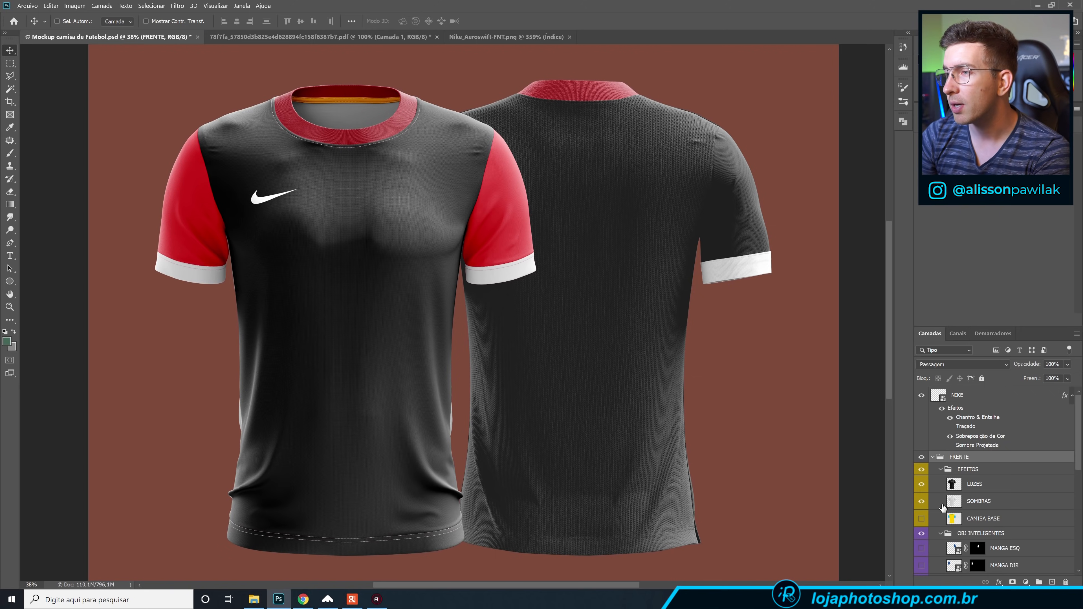
Show the front shirt's MANGA ESQ, MANGA DIR, FRENTE and COR SÓLIDA GERAL layers.
{"action": "scroll", "coordinate": [943, 507], "scroll_direction": "down", "scroll_amount": 3}
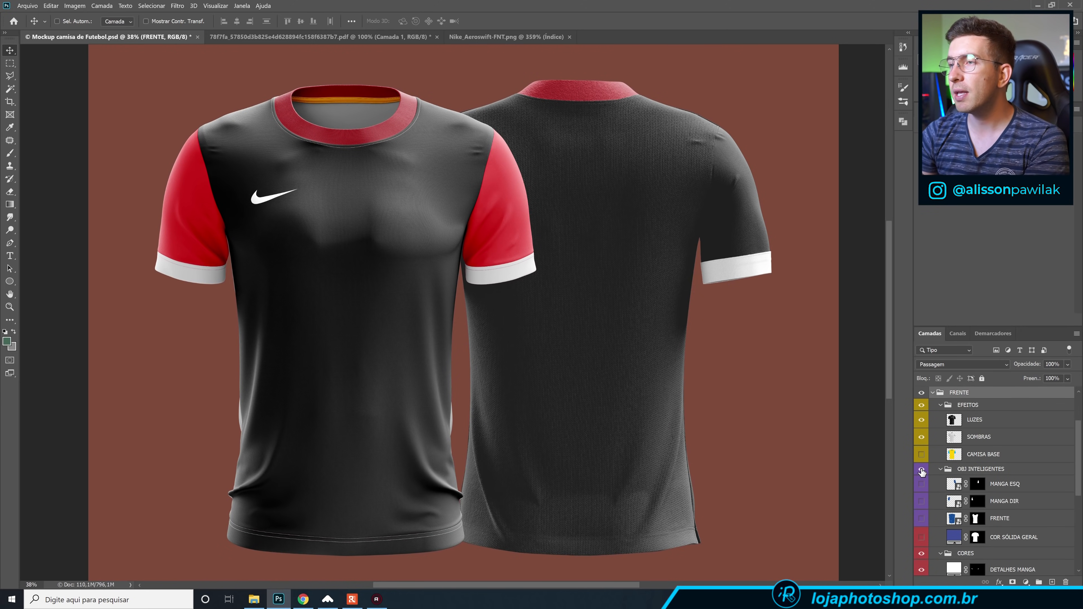
{"action": "left_click", "coordinate": [921, 486]}
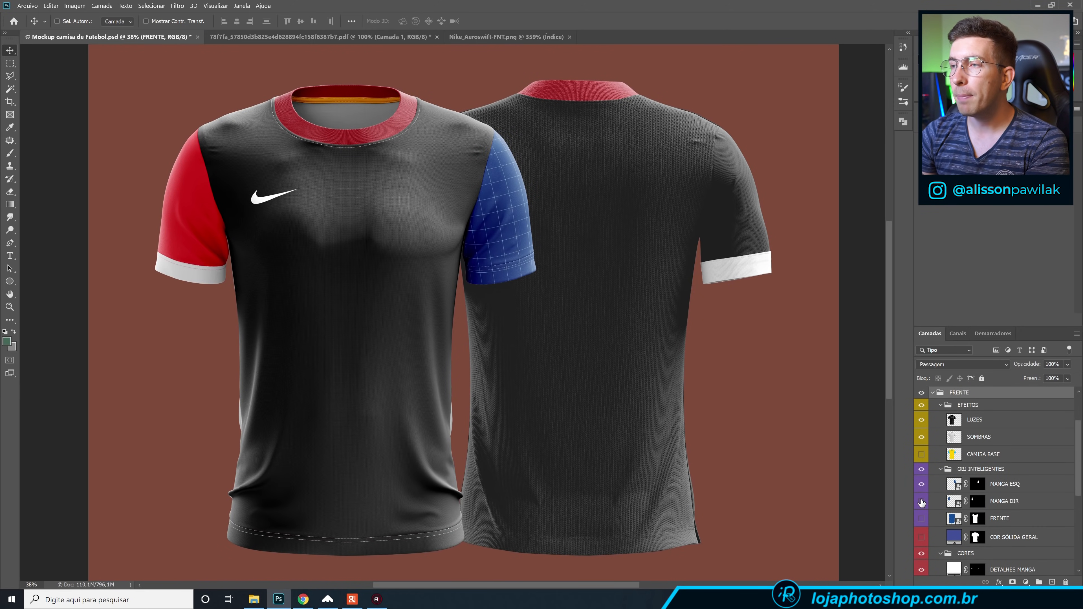
{"action": "left_click", "coordinate": [921, 501]}
{"action": "left_click", "coordinate": [922, 518]}
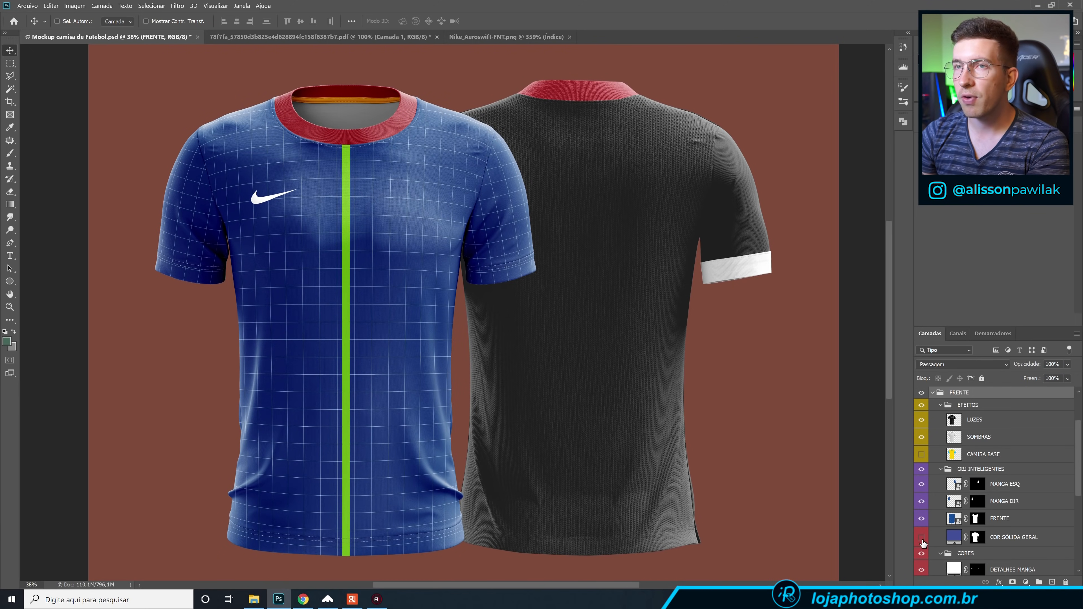
{"action": "left_click", "coordinate": [921, 537]}
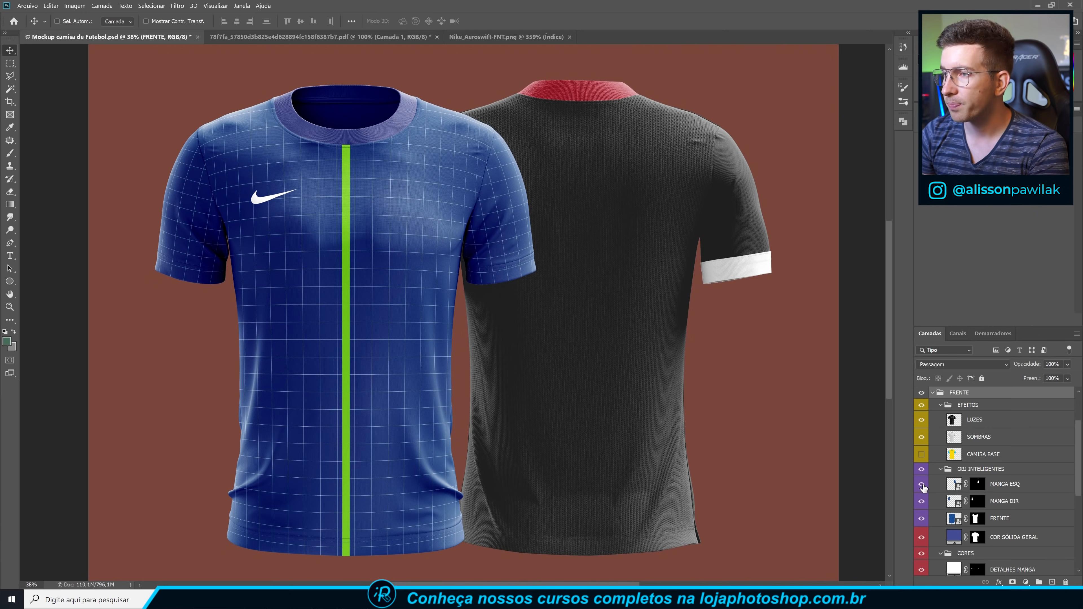
Hide the front shirt's sleeve and FRENTE smart objects along with the COR SÓLIDA GERAL layer.
{"action": "scroll", "coordinate": [922, 486], "scroll_direction": "down", "scroll_amount": 3}
{"action": "left_click", "coordinate": [921, 420]}
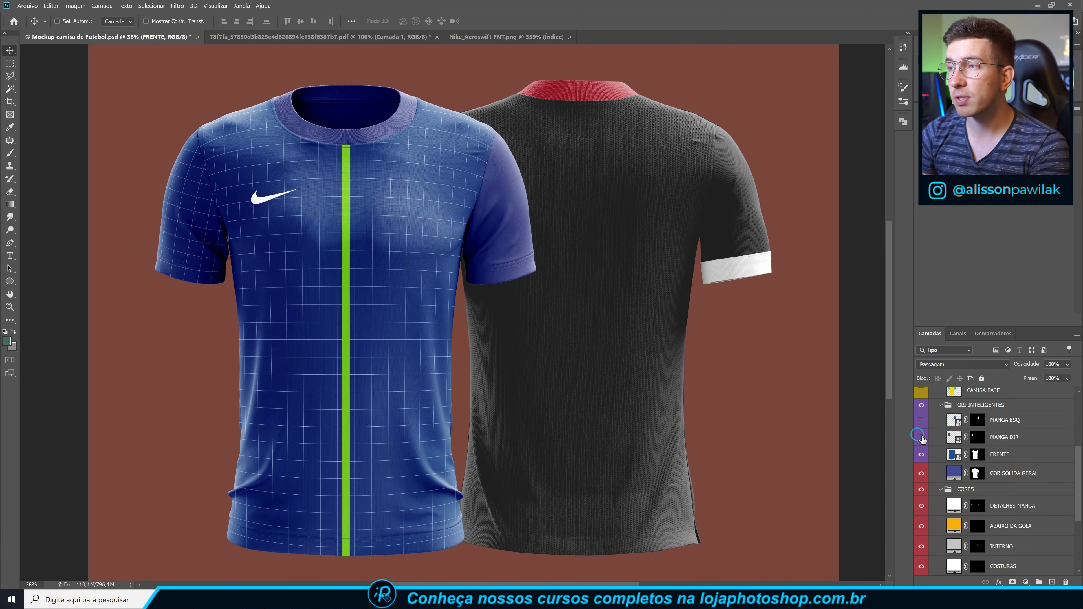
{"action": "left_click", "coordinate": [921, 454]}
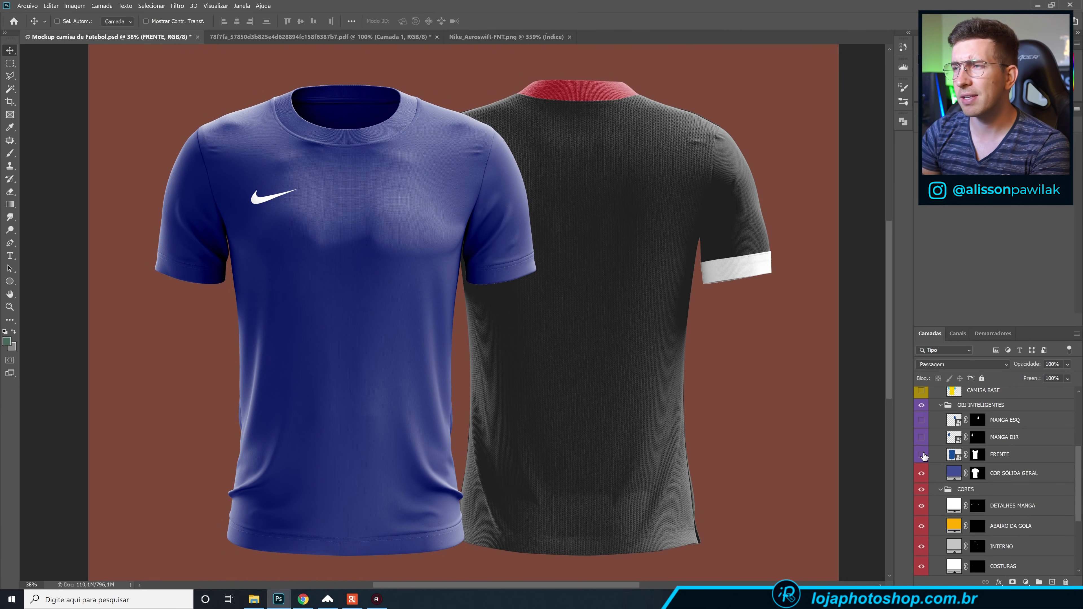
{"action": "left_click", "coordinate": [921, 473]}
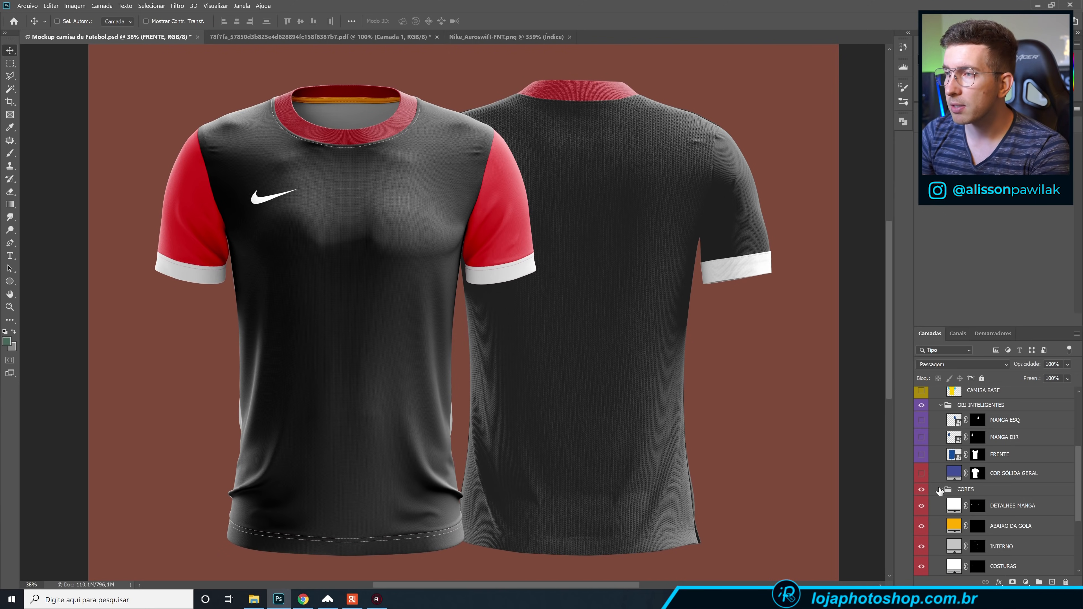
Try light grey d5d5d5 on the front shirt's DETALHES MANGA fill, and discard the colour change.
{"action": "scroll", "coordinate": [940, 490], "scroll_direction": "down", "scroll_amount": 3}
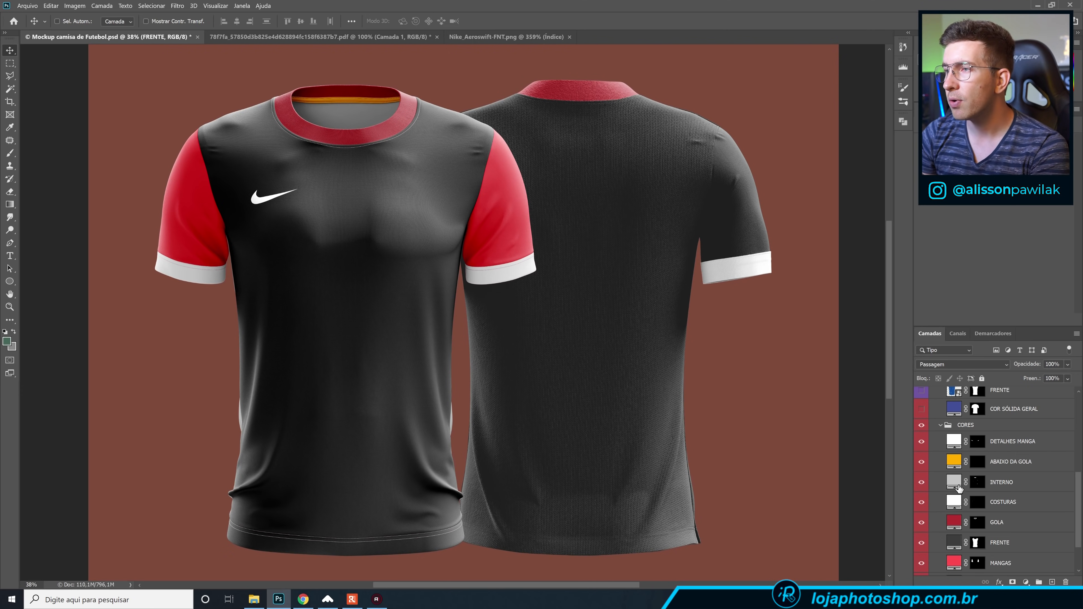
{"action": "double_click", "coordinate": [954, 441]}
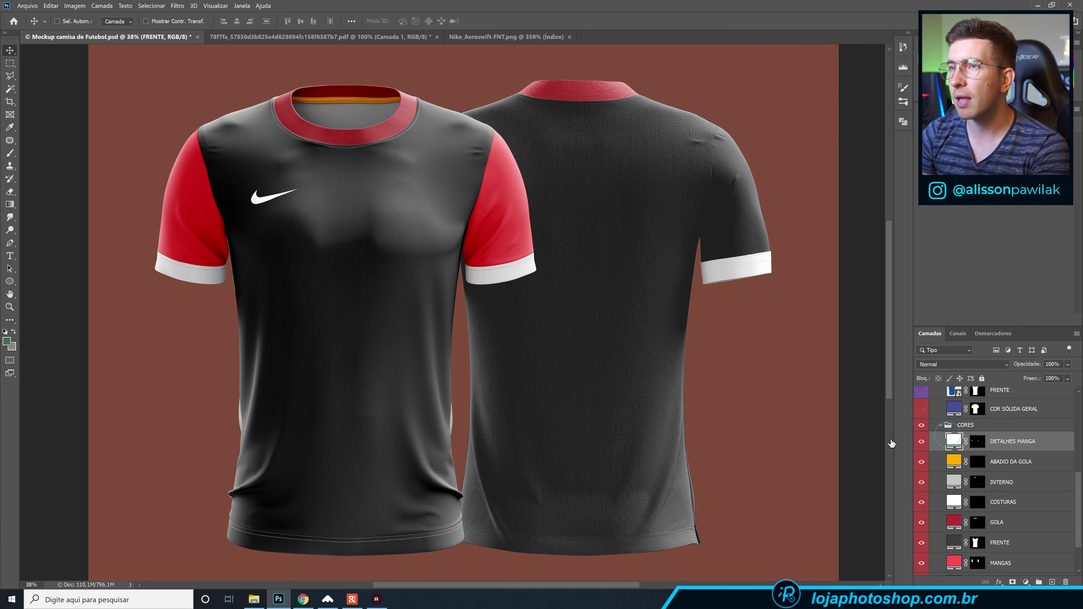
{"action": "left_click_drag", "start_coordinate": [703, 401], "coordinate": [640, 386]}
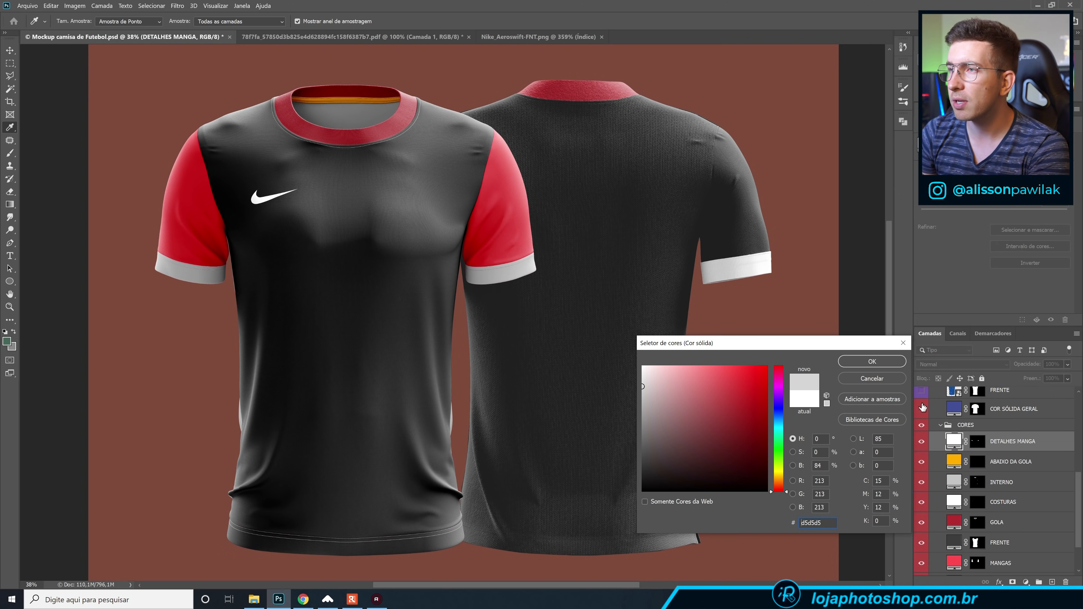
{"action": "left_click", "coordinate": [872, 379]}
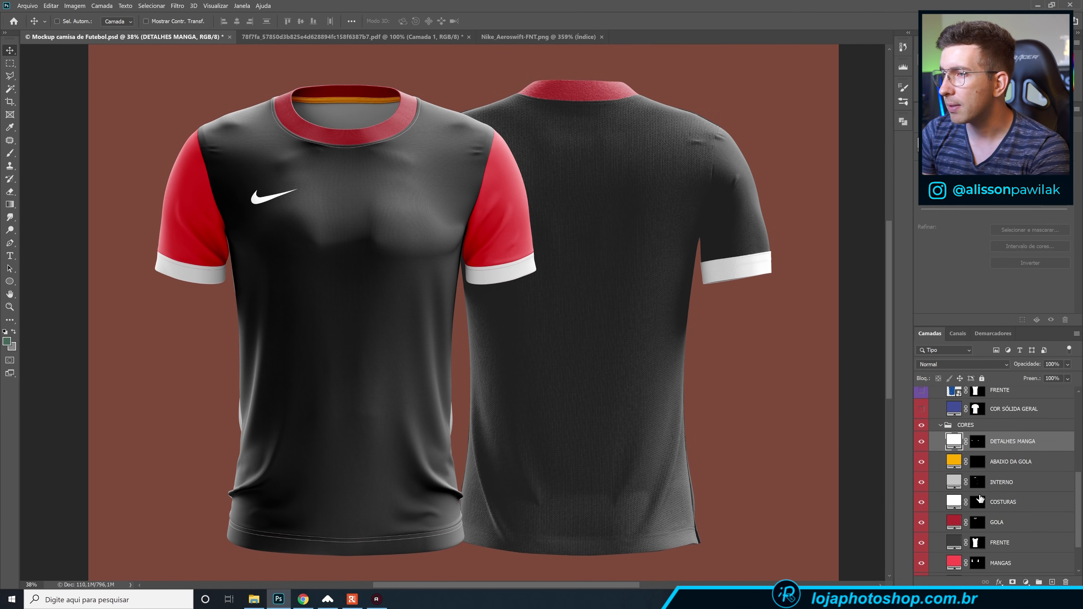
Try the muted red 915858 on the FRENTE colour fill of the front shirt, and discard it.
{"action": "scroll", "coordinate": [980, 499], "scroll_direction": "down", "scroll_amount": 2}
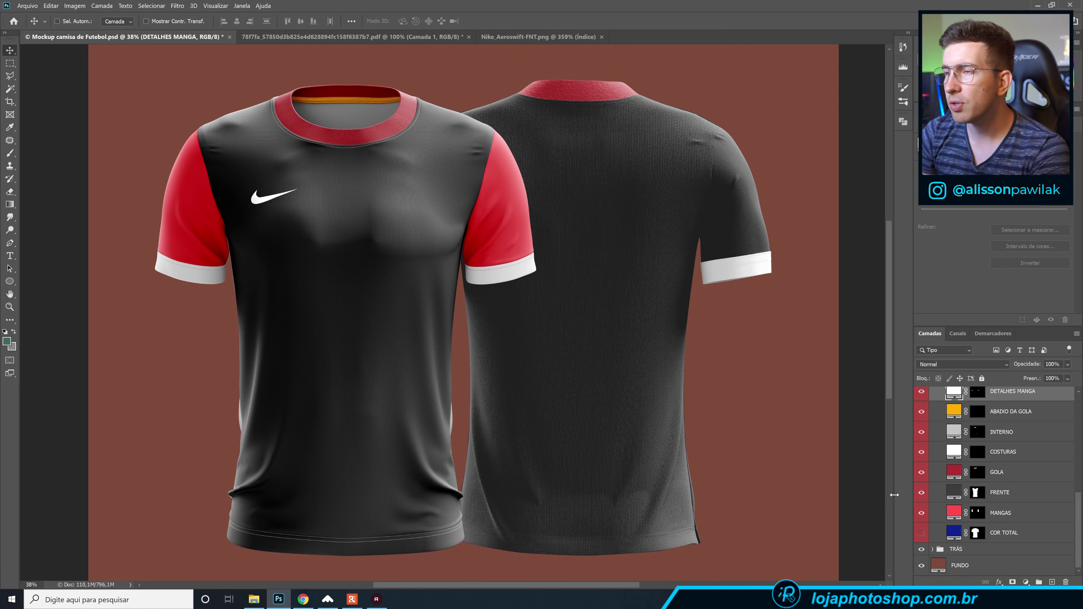
{"action": "double_click", "coordinate": [951, 494]}
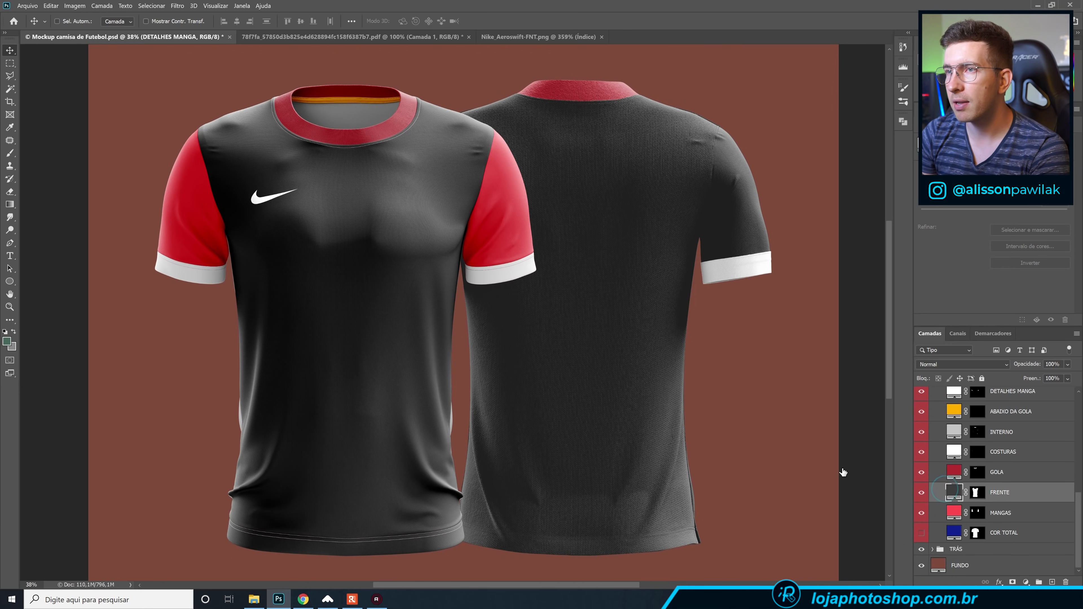
{"action": "left_click_drag", "start_coordinate": [713, 429], "coordinate": [692, 420]}
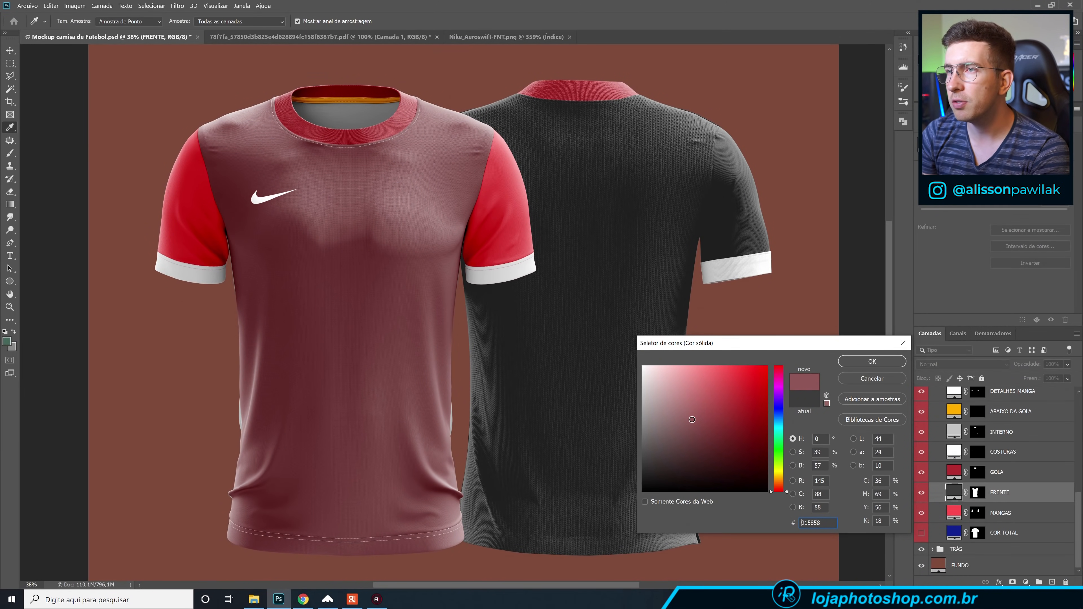
{"action": "left_click", "coordinate": [872, 378]}
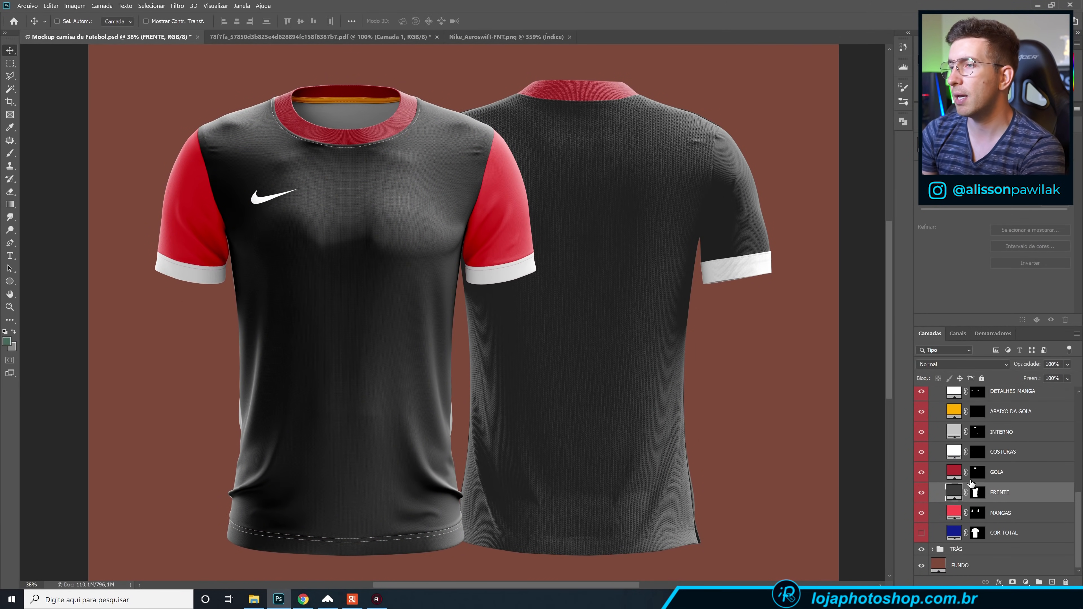
Expand the TRÁS group, collapse its EFEITOS group, and examine the back shirt's smart object and colour layers.
{"action": "left_click", "coordinate": [932, 549]}
{"action": "scroll", "coordinate": [969, 509], "scroll_direction": "down", "scroll_amount": 3}
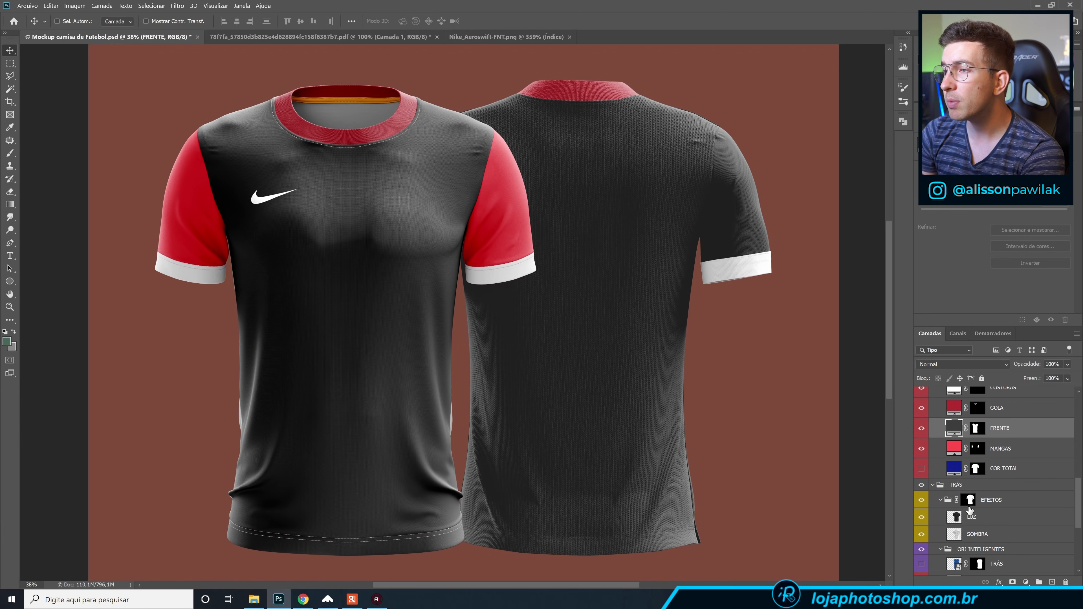
{"action": "left_click", "coordinate": [936, 503]}
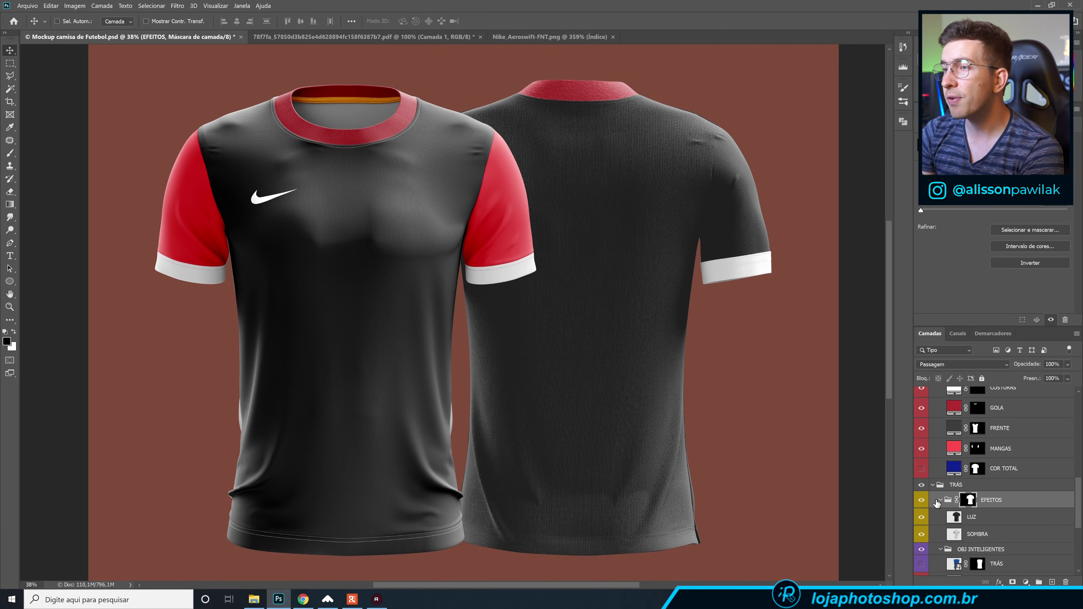
{"action": "left_click", "coordinate": [940, 501]}
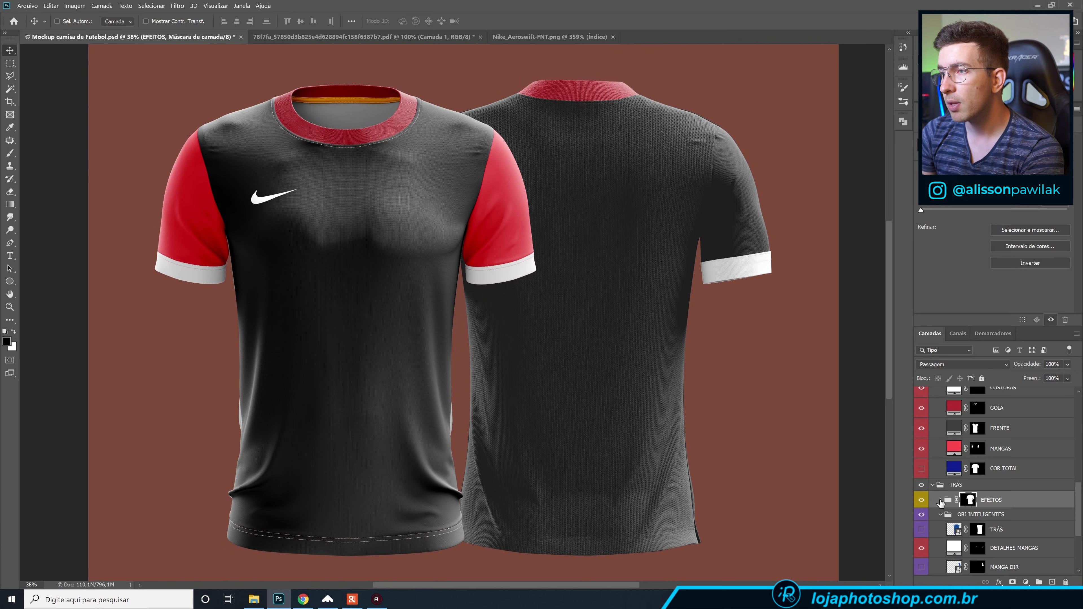
{"action": "scroll", "coordinate": [941, 512], "scroll_direction": "down", "scroll_amount": 3}
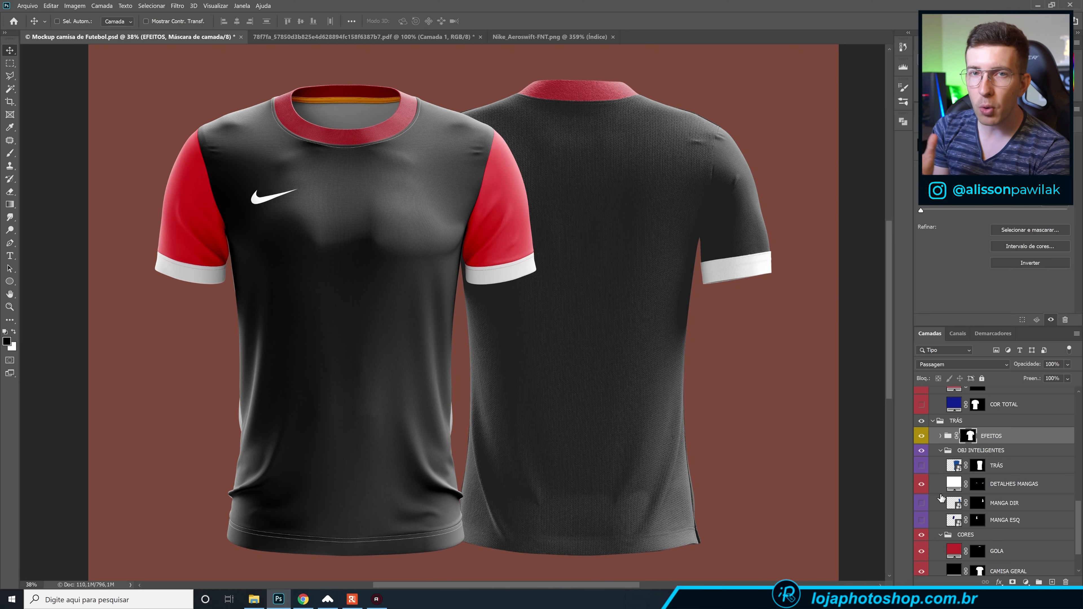
{"action": "scroll", "coordinate": [945, 503], "scroll_direction": "down", "scroll_amount": 2}
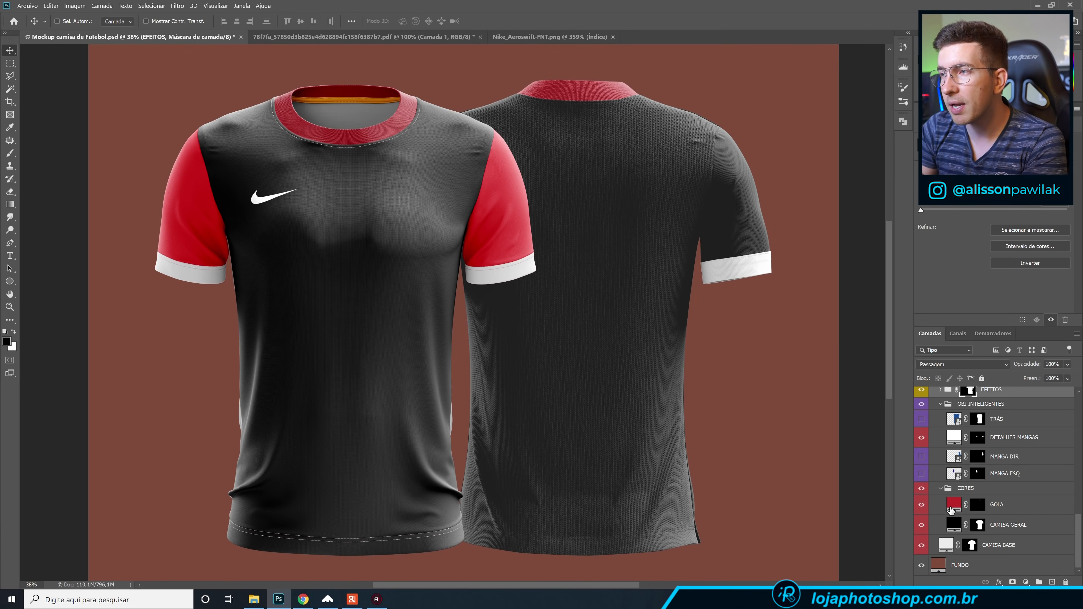
Try another shade on the FUNDO background fill, and discard the colour change.
{"action": "left_click", "coordinate": [940, 565]}
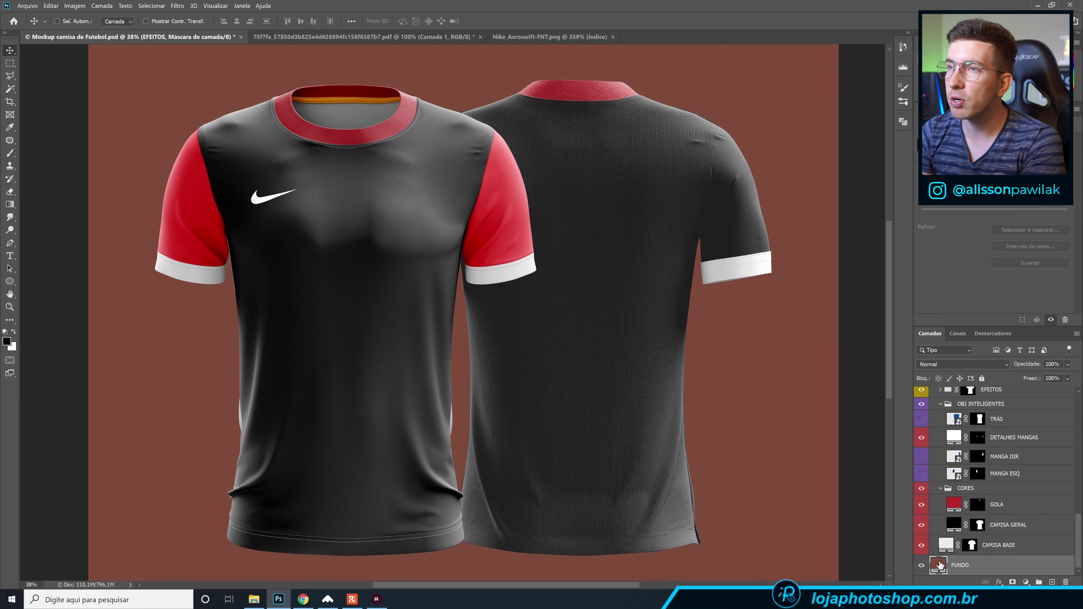
{"action": "double_click", "coordinate": [940, 565]}
{"action": "mouse_move", "coordinate": [699, 424]}
{"action": "left_mouse_down"}
{"action": "mouse_move", "coordinate": [693, 454]}
{"action": "mouse_move", "coordinate": [713, 456]}
{"action": "mouse_move", "coordinate": [703, 435]}
{"action": "mouse_move", "coordinate": [714, 432]}
{"action": "mouse_move", "coordinate": [703, 434]}
{"action": "left_mouse_up"}
{"action": "left_click", "coordinate": [858, 378]}
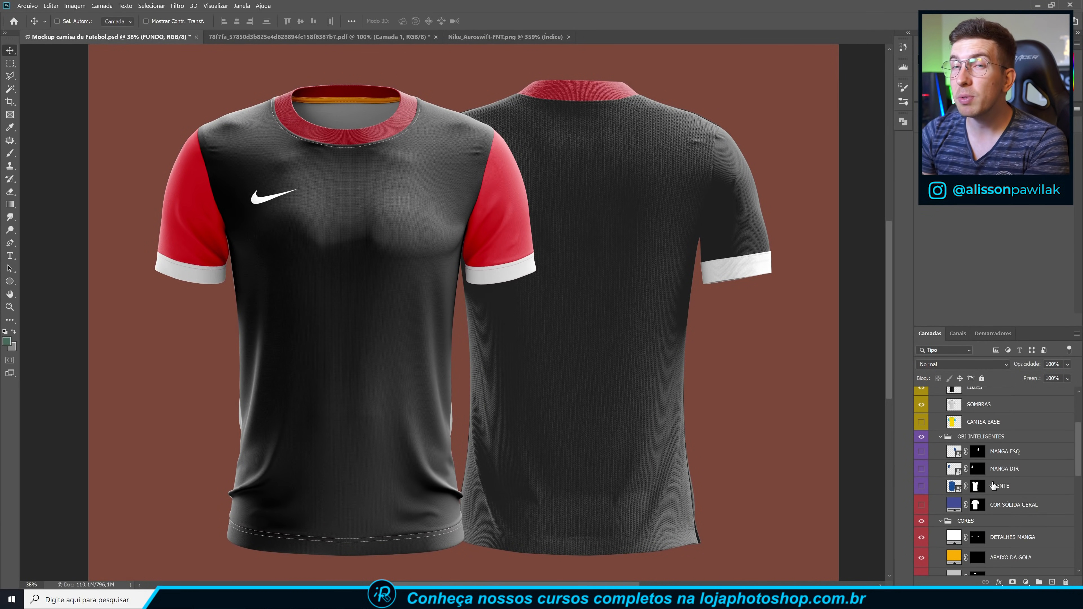
Show the FRENTE, MANGA DIR and MANGA ESQ smart objects in the front shirt's OBJ INTELIGENTES group.
{"action": "scroll", "coordinate": [994, 485], "scroll_direction": "up", "scroll_amount": 3}
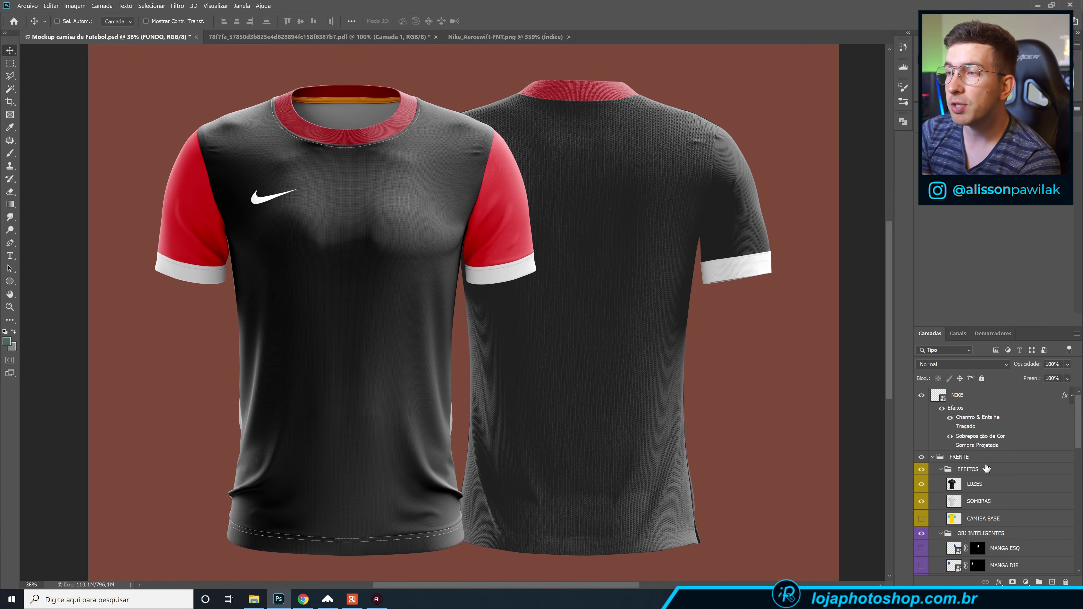
{"action": "scroll", "coordinate": [986, 467], "scroll_direction": "down", "scroll_amount": 2}
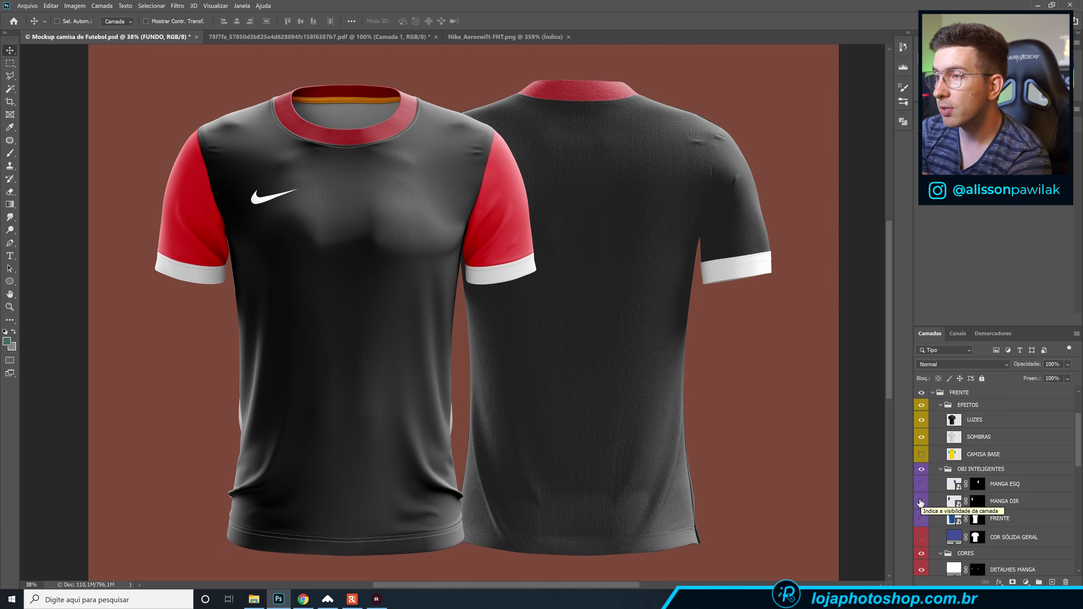
{"action": "left_click", "coordinate": [920, 519]}
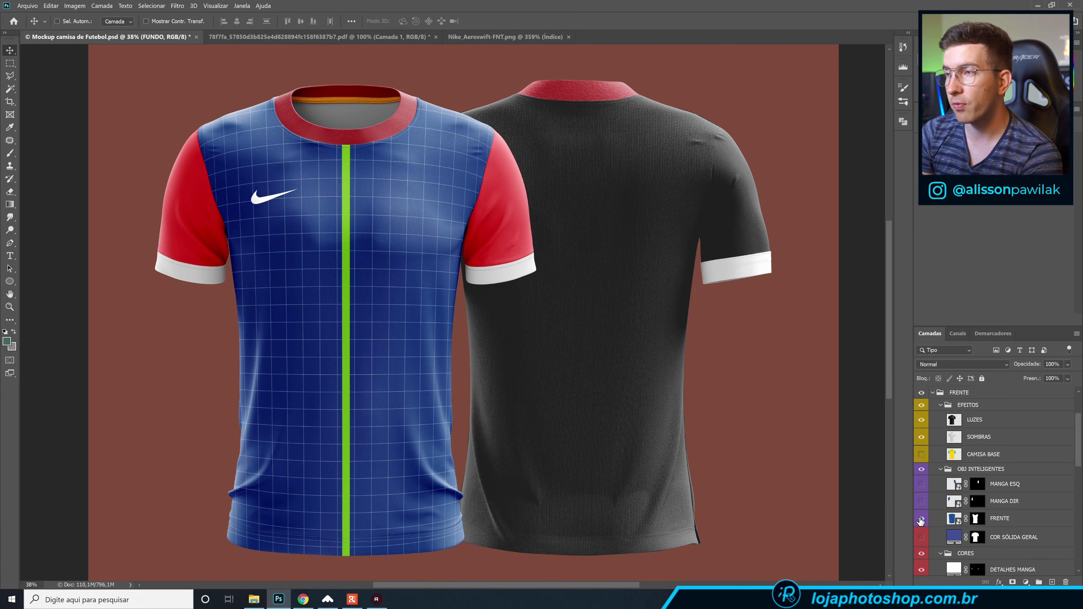
{"action": "left_click", "coordinate": [921, 501]}
{"action": "left_click", "coordinate": [921, 484]}
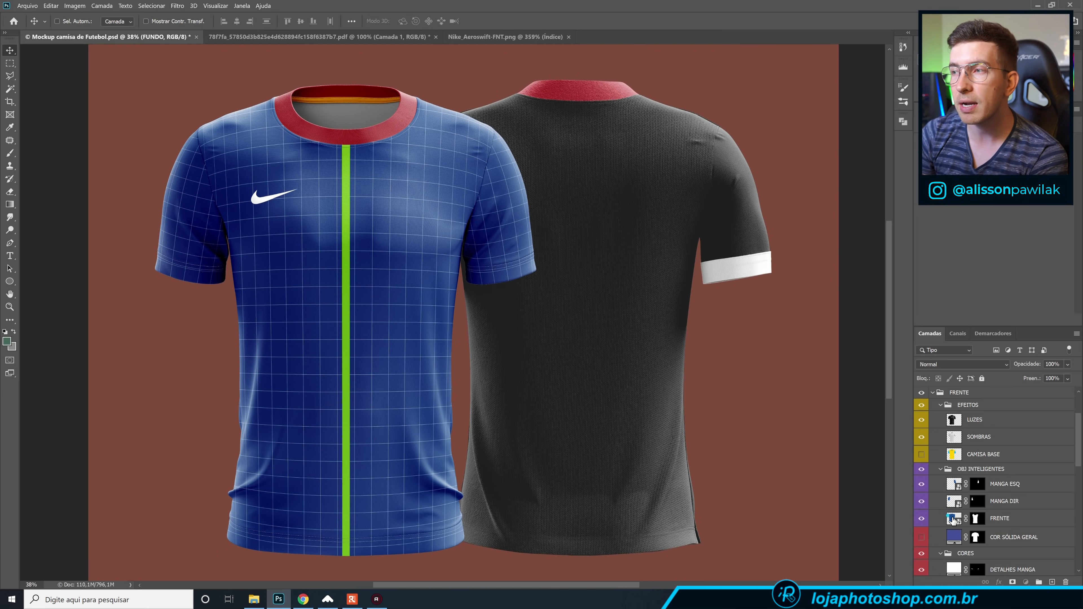
Open the front shirt's FRENTE smart object and add a gradient fill layer above ADD YOUR DESIGN.
{"action": "double_click", "coordinate": [952, 519]}
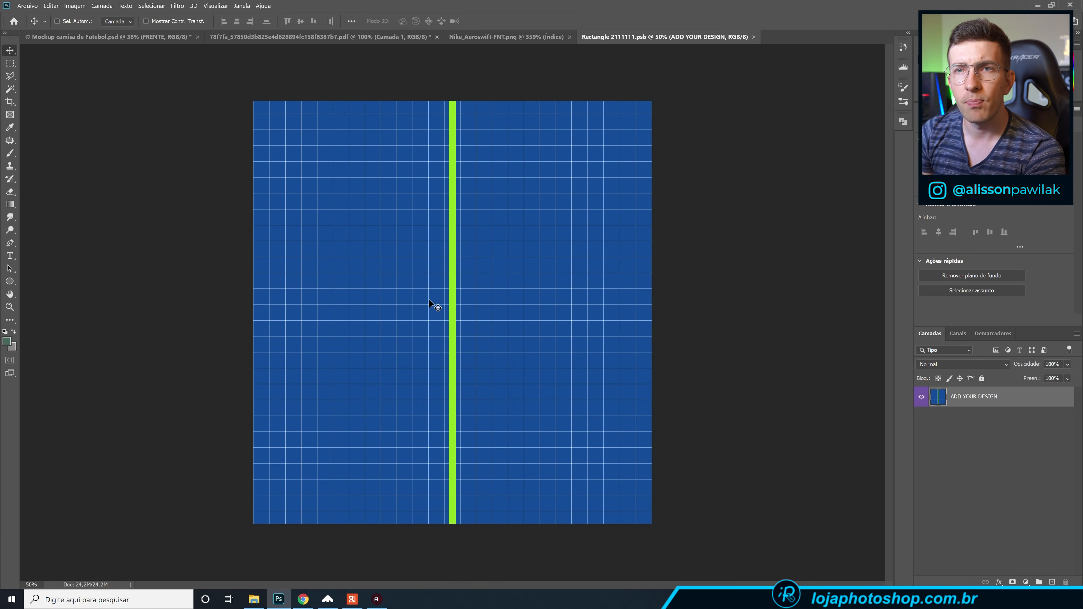
{"action": "left_click", "coordinate": [1026, 581]}
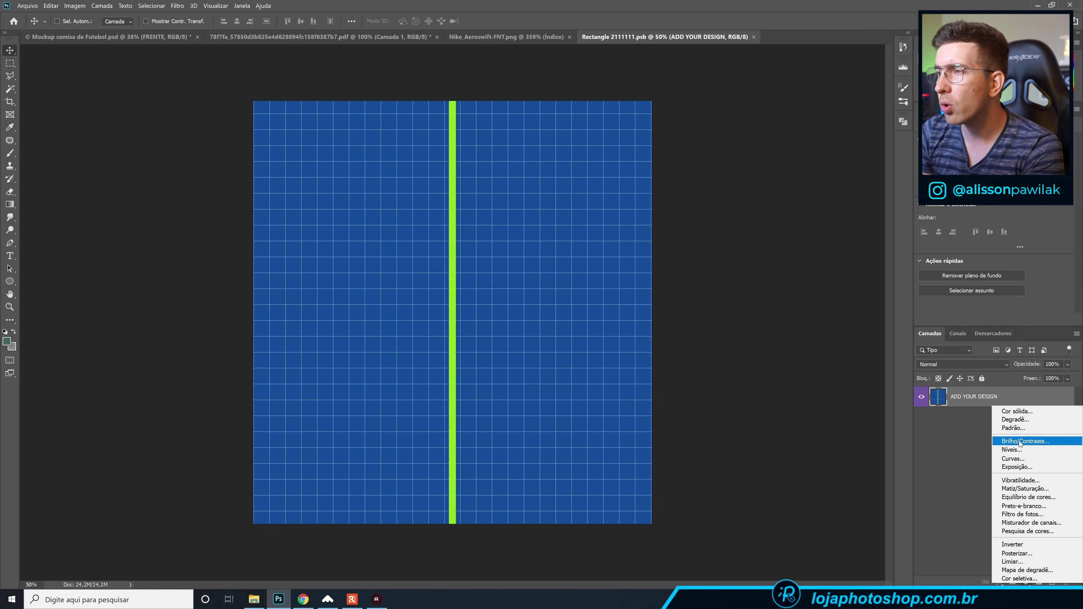
{"action": "left_click", "coordinate": [1025, 419]}
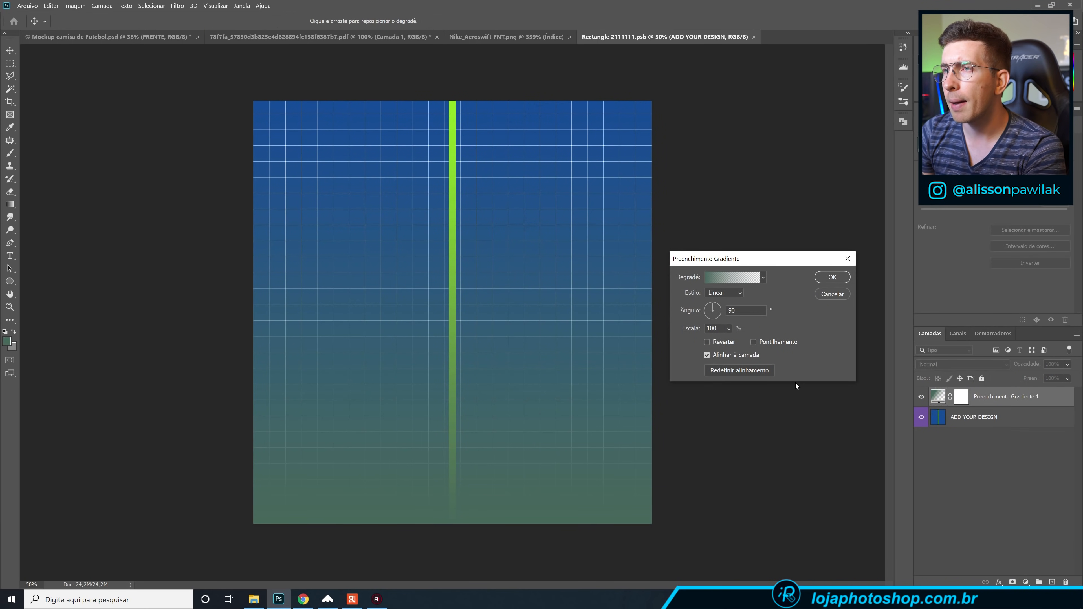
Edit the gradient fill and set its starting colour stop to the golden yellow f4c73f.
{"action": "left_click", "coordinate": [718, 276]}
{"action": "left_click_drag", "start_coordinate": [316, 143], "coordinate": [505, 207]}
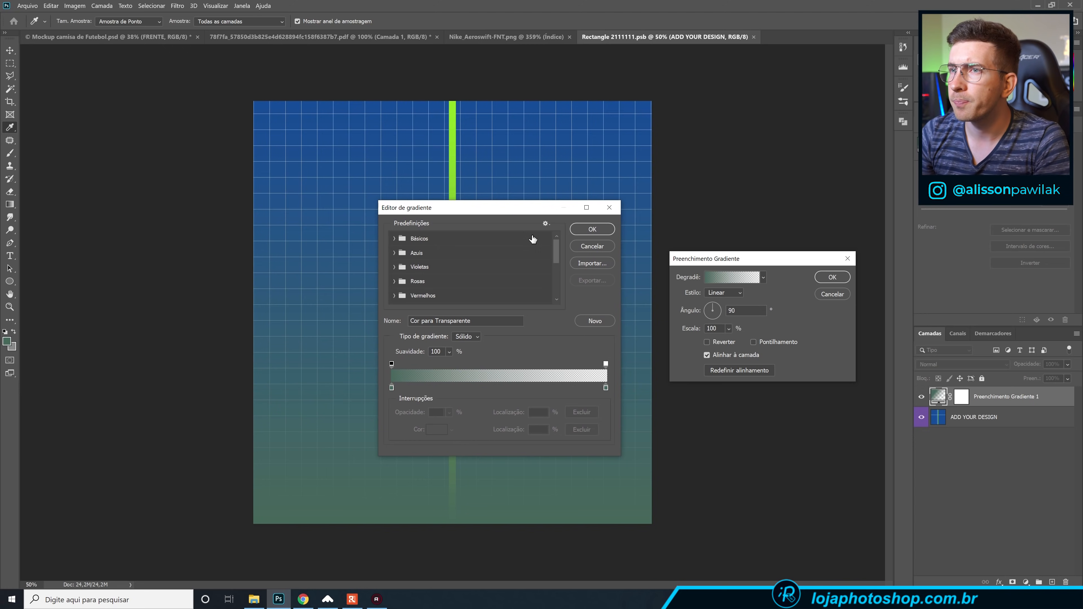
{"action": "left_click", "coordinate": [391, 387]}
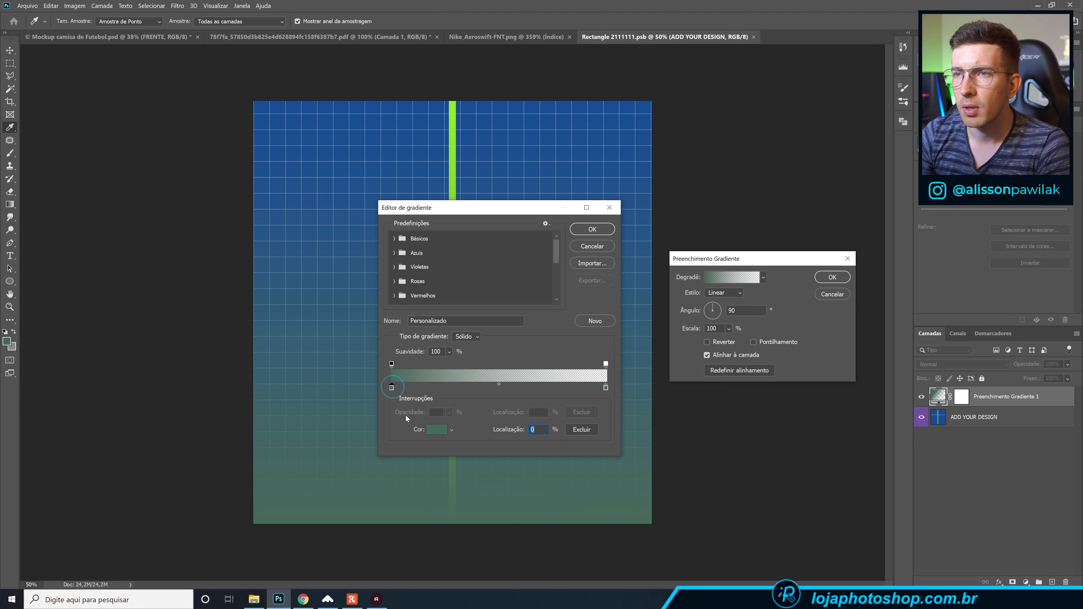
{"action": "left_click", "coordinate": [436, 430]}
{"action": "left_click", "coordinate": [779, 473]}
{"action": "left_click_drag", "start_coordinate": [735, 434], "coordinate": [733, 373]}
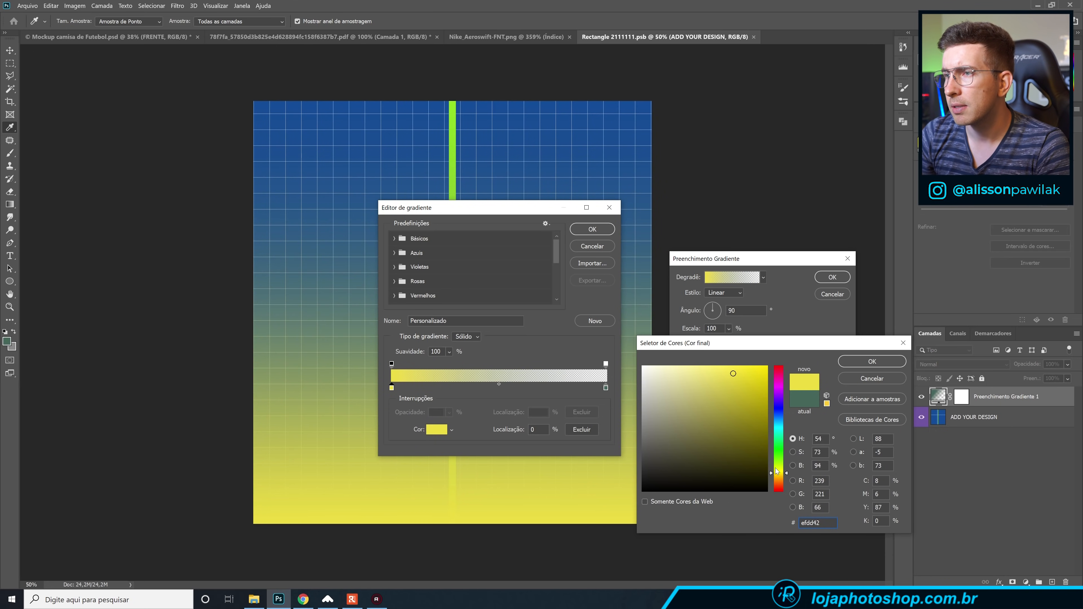
{"action": "left_click_drag", "start_coordinate": [776, 471], "coordinate": [779, 475]}
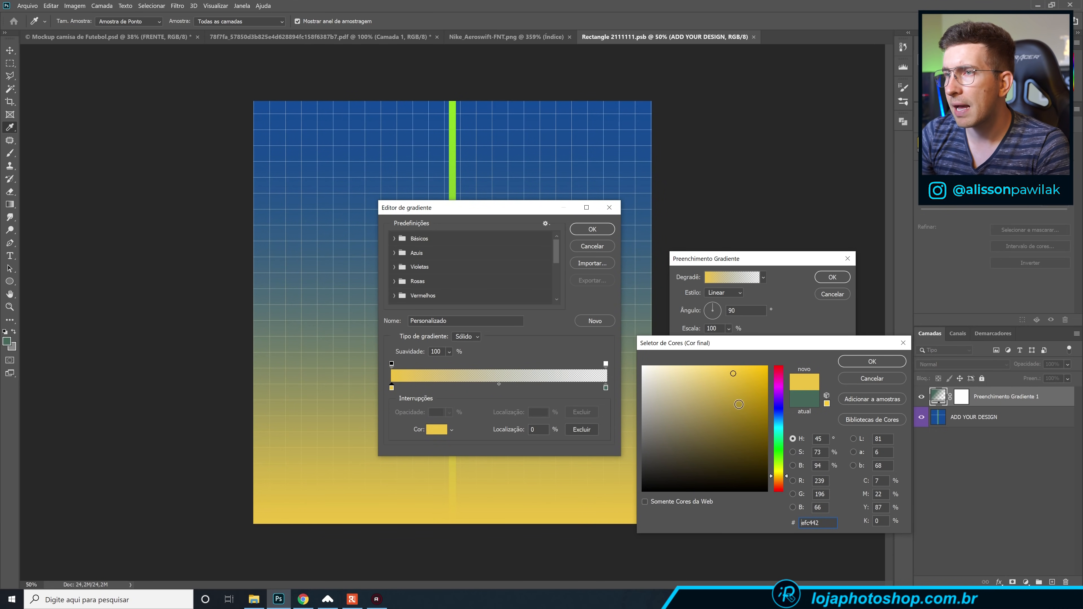
{"action": "left_click_drag", "start_coordinate": [733, 374], "coordinate": [736, 370]}
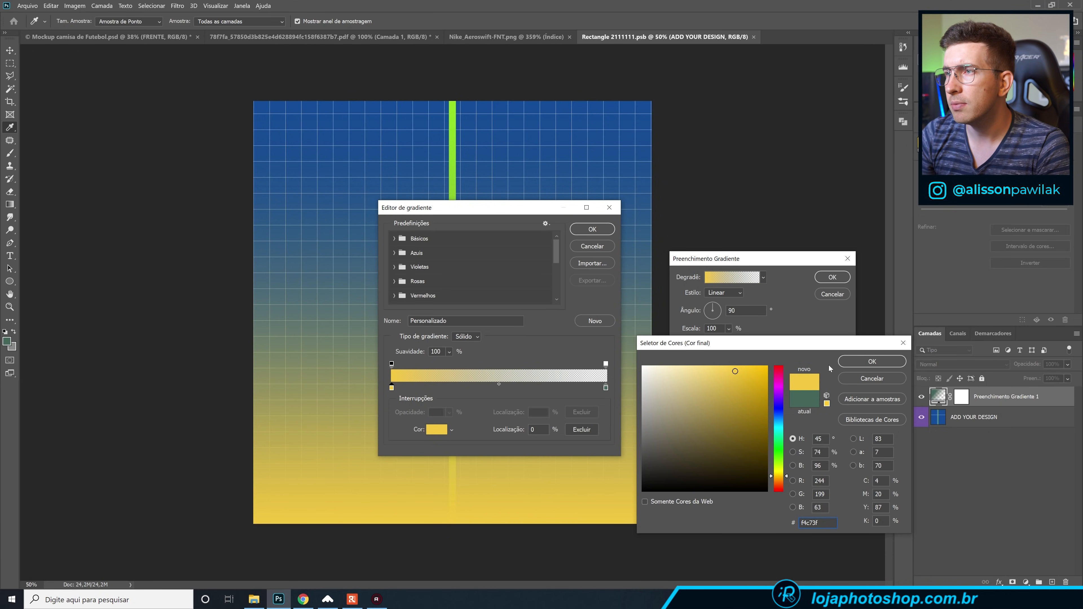
{"action": "key", "text": "Return"}
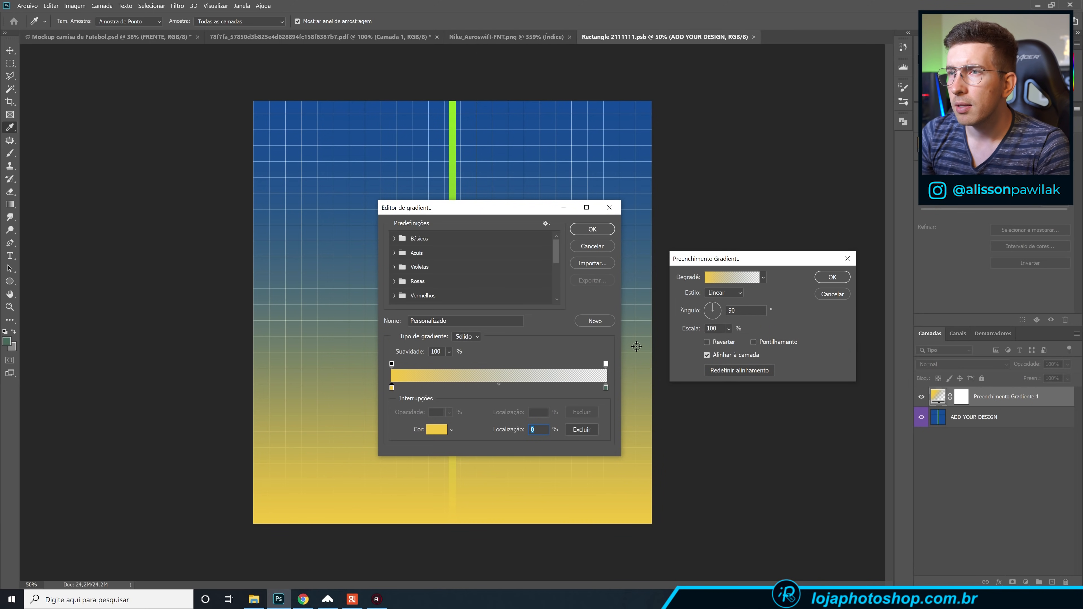
Make the gradient's end fully opaque, colour its end stop the light yellow fbe760, and apply the fill.
{"action": "left_click", "coordinate": [606, 363]}
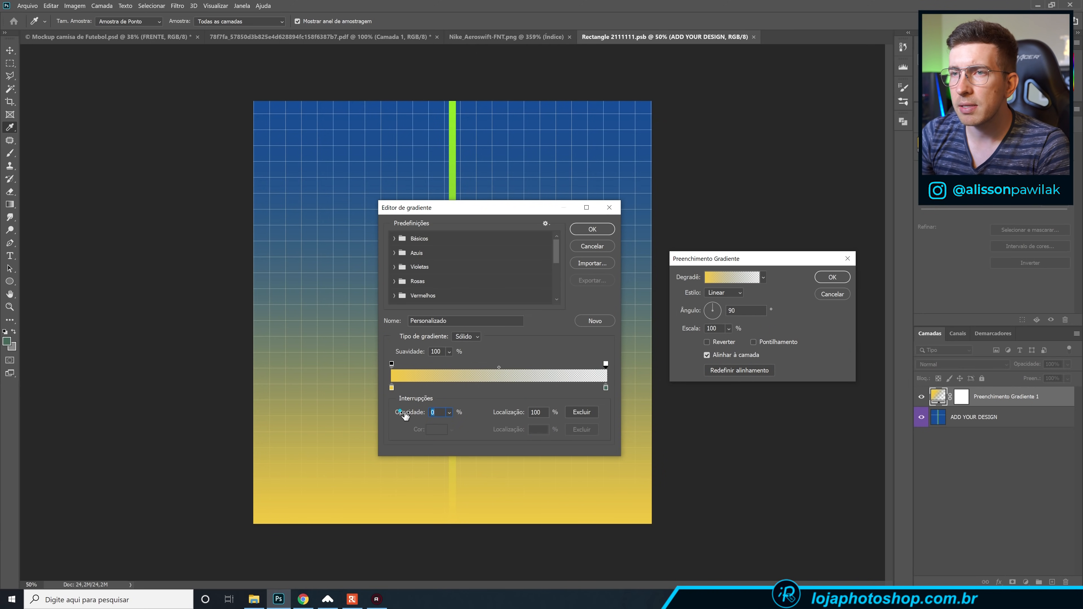
{"action": "left_click_drag", "start_coordinate": [405, 412], "coordinate": [549, 415]}
{"action": "left_click", "coordinate": [606, 388]}
{"action": "left_click", "coordinate": [436, 429]}
{"action": "left_click_drag", "start_coordinate": [684, 439], "coordinate": [719, 368]}
{"action": "left_click", "coordinate": [779, 473]}
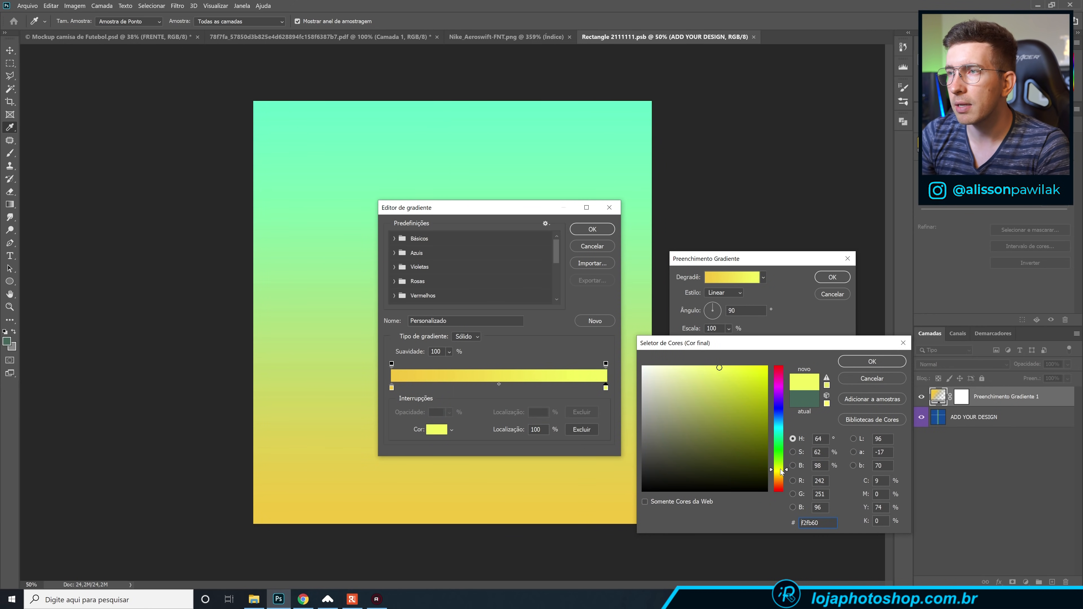
{"action": "left_click_drag", "start_coordinate": [784, 475], "coordinate": [785, 477]}
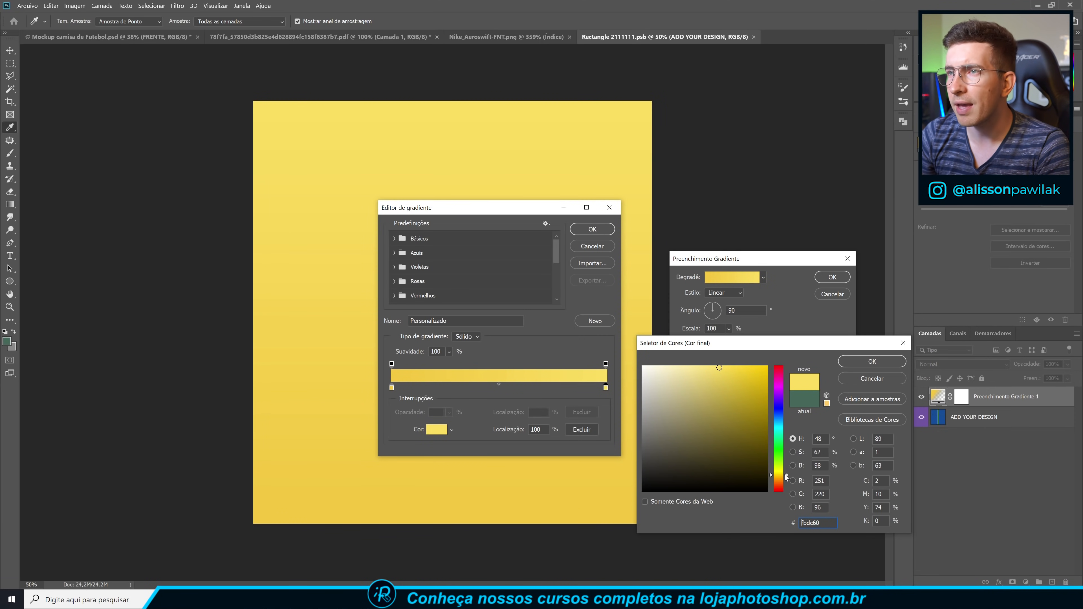
{"action": "left_click_drag", "start_coordinate": [785, 477], "coordinate": [786, 475]}
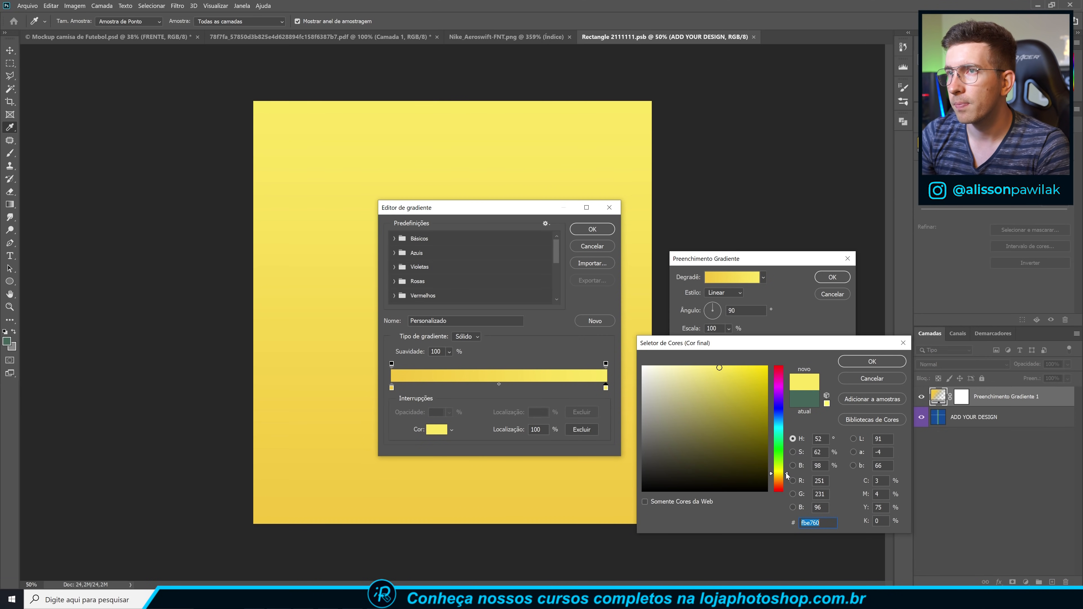
{"action": "left_click", "coordinate": [859, 363]}
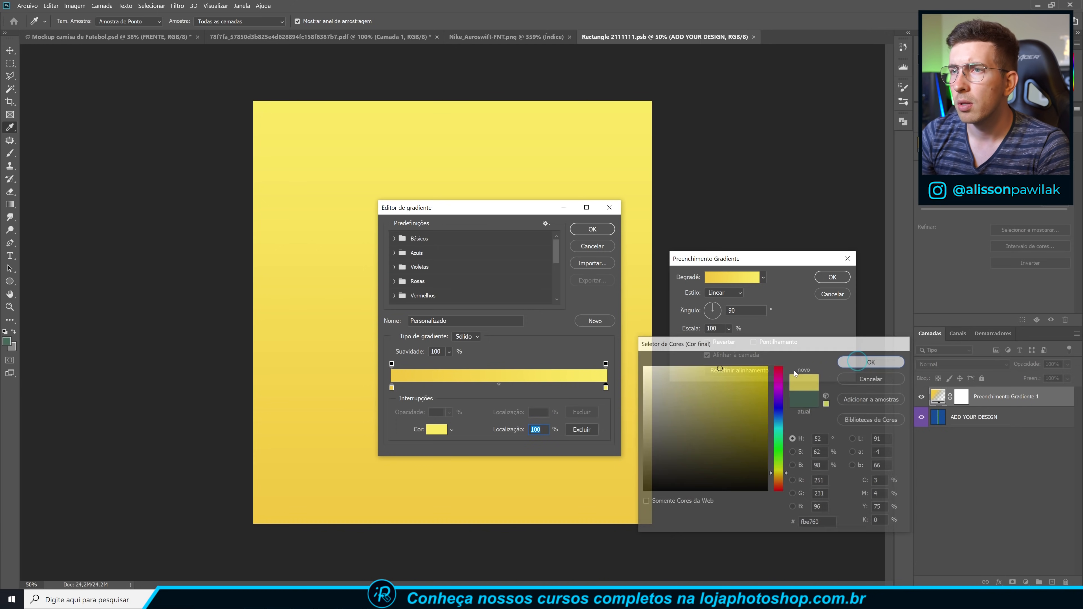
{"action": "left_click", "coordinate": [592, 230]}
{"action": "left_click", "coordinate": [838, 278]}
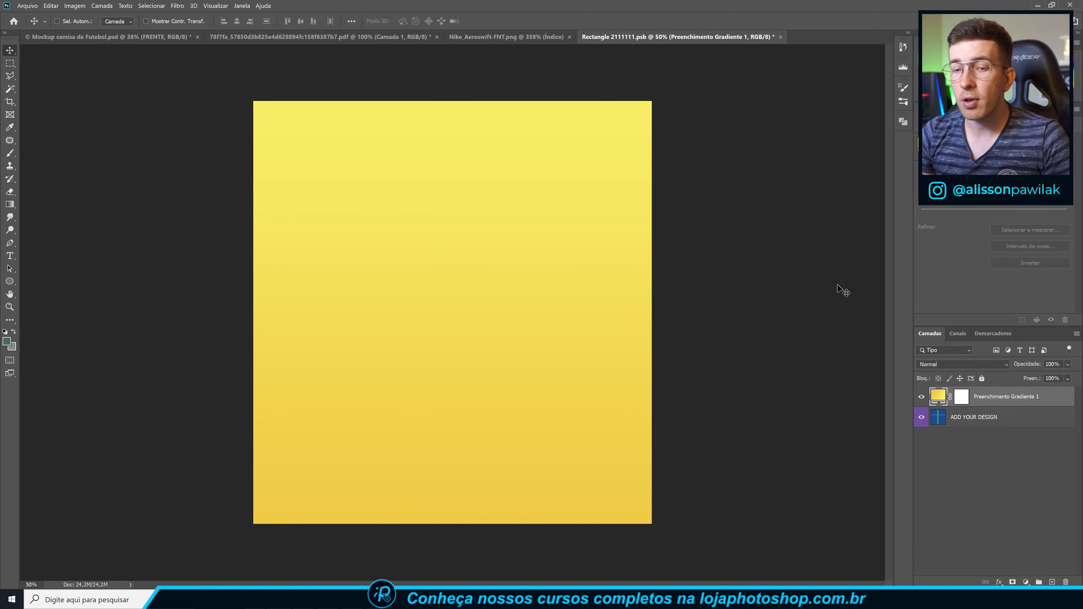
Save the front smart object and view the updated shirt in the Mockup camisa de Futebol document.
{"action": "key", "text": "ctrl+s"}
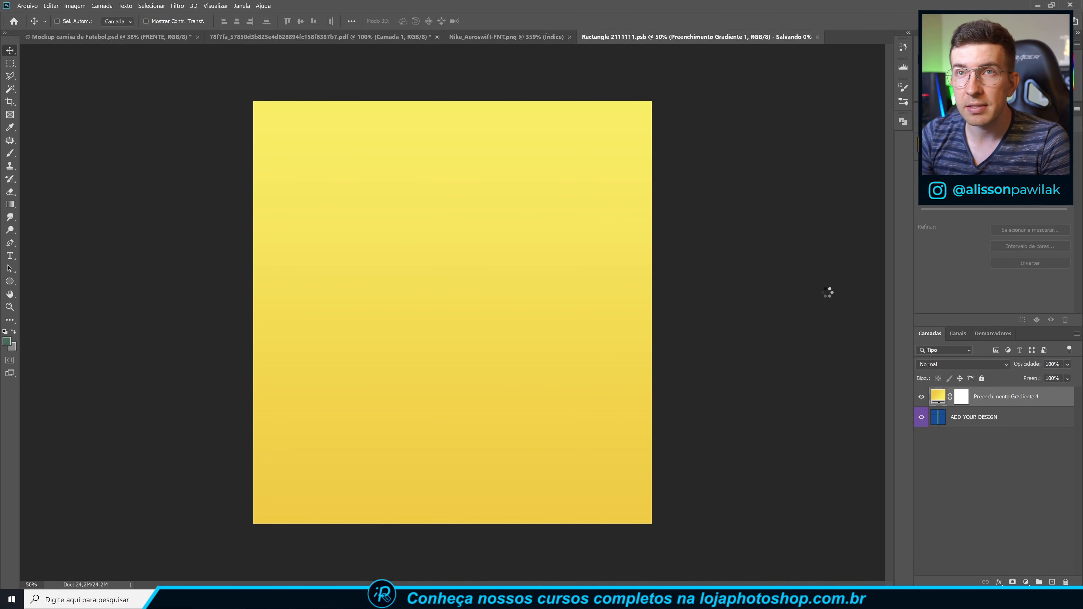
{"action": "left_click", "coordinate": [170, 36]}
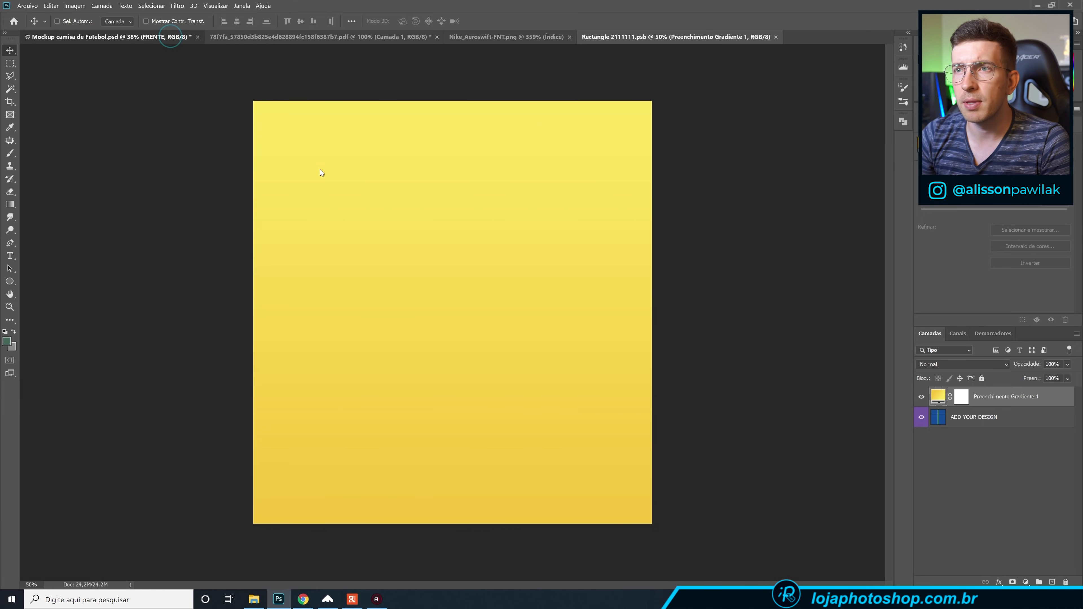
{"action": "key", "text": "ctrl"}
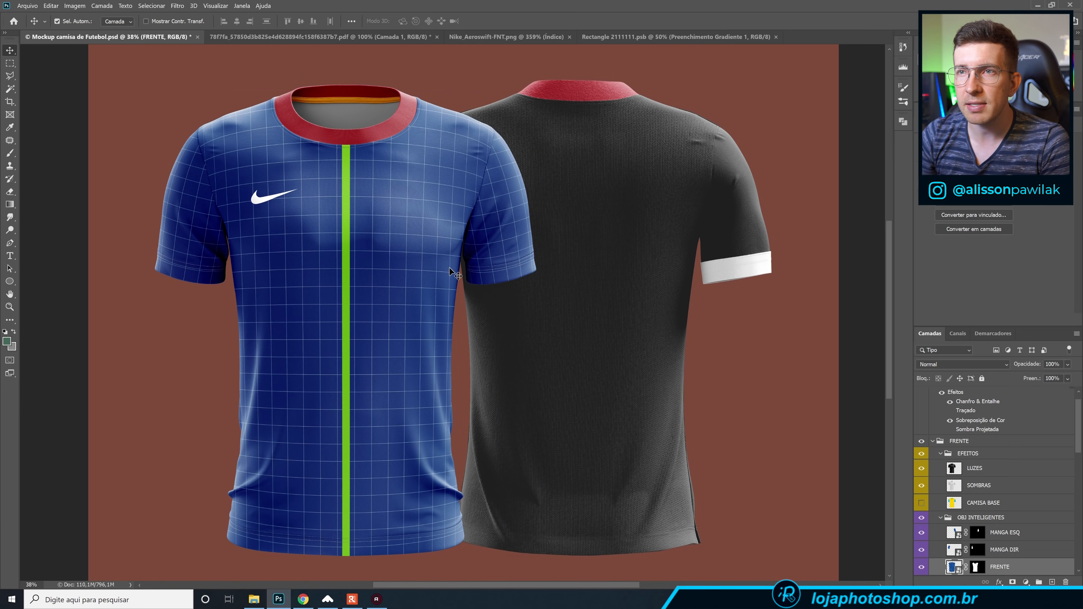
{"action": "key", "text": "ctrl+z"}
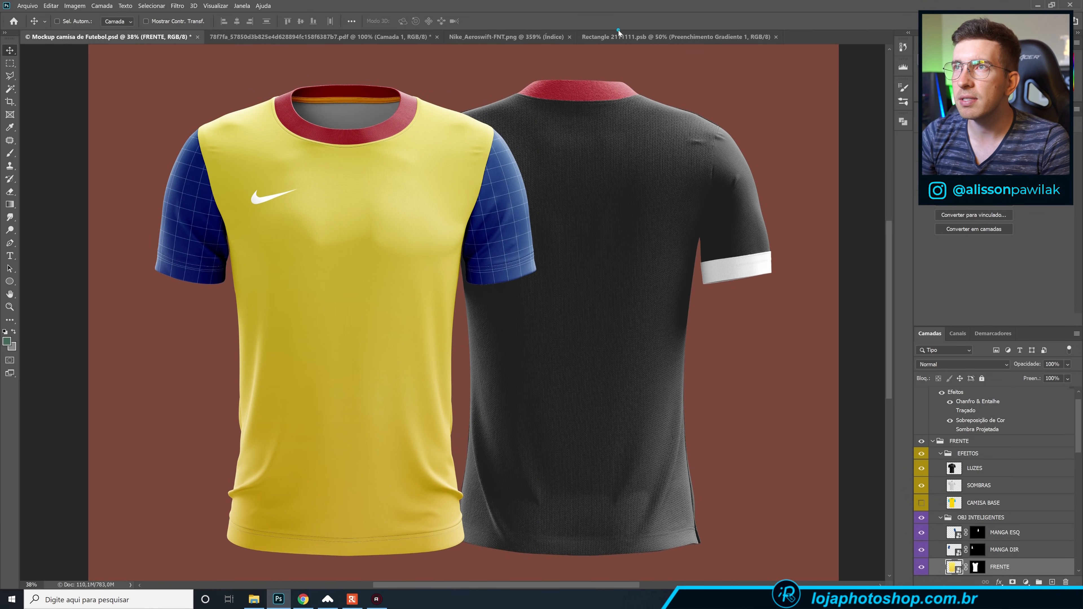
Go back to the front smart object's document and compare the design with the gradient fill hidden and shown.
{"action": "left_click", "coordinate": [619, 34]}
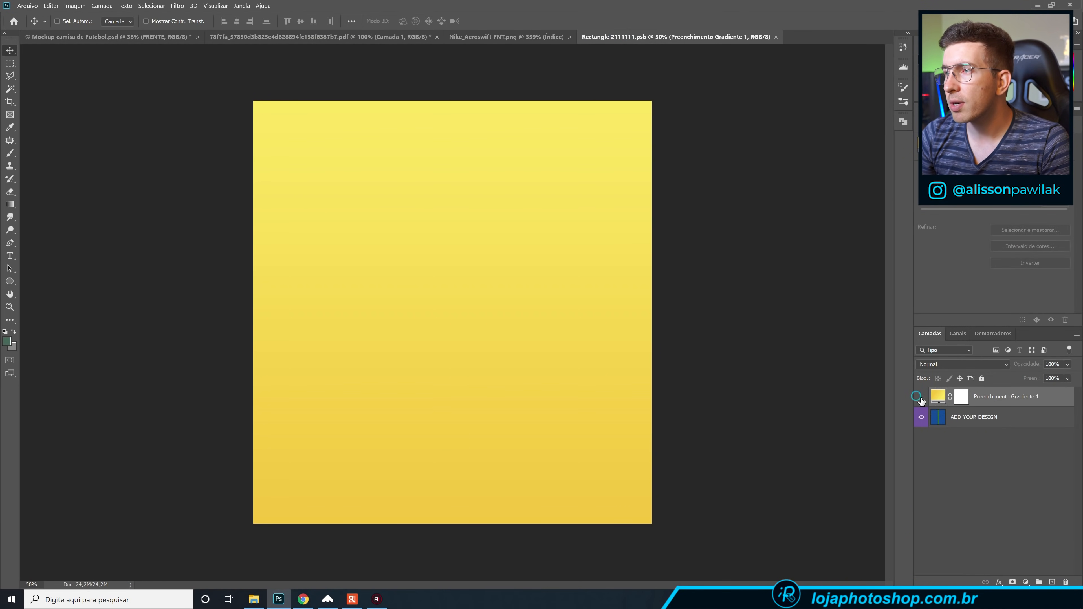
{"action": "left_click", "coordinate": [921, 396]}
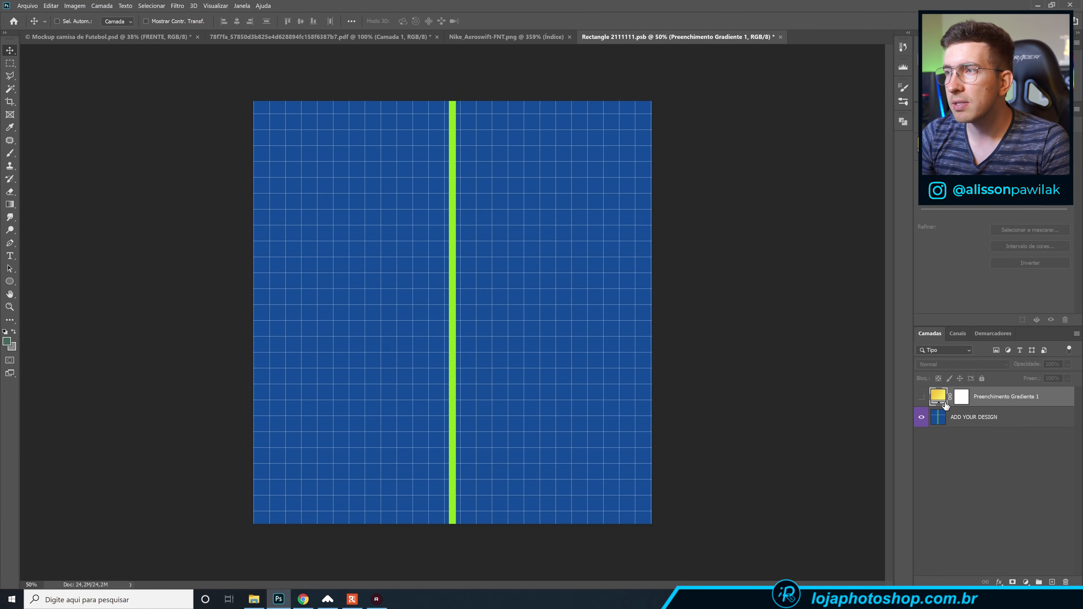
{"action": "left_click", "coordinate": [921, 397]}
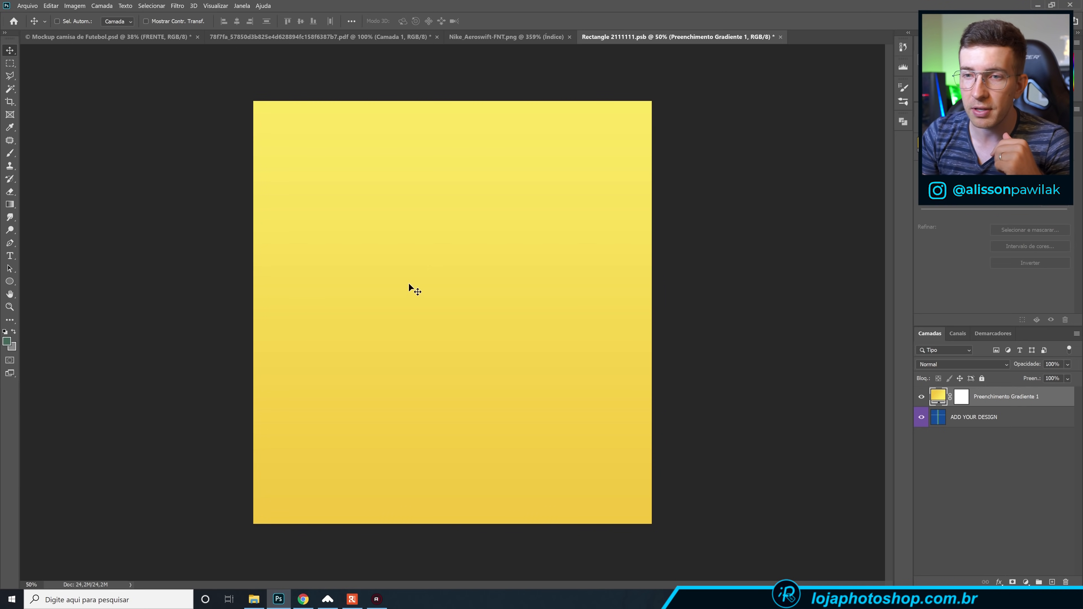
Switch to File Explorer and open the bandeira-do-brasil image in Photoshop.
{"action": "key", "text": "alt+Tab"}
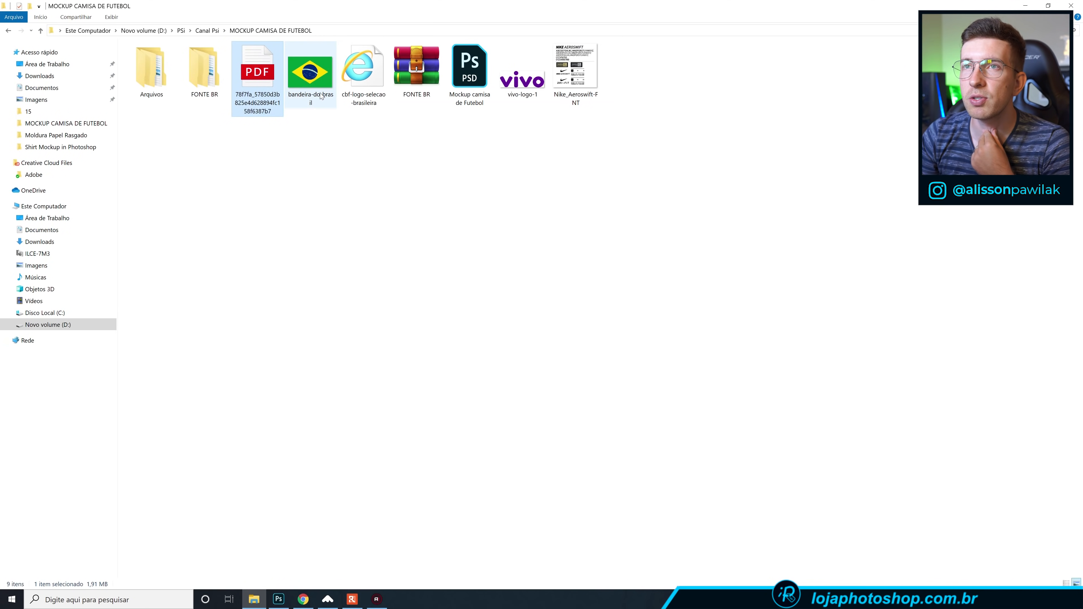
{"action": "left_click", "coordinate": [316, 76]}
{"action": "right_click", "coordinate": [318, 78]}
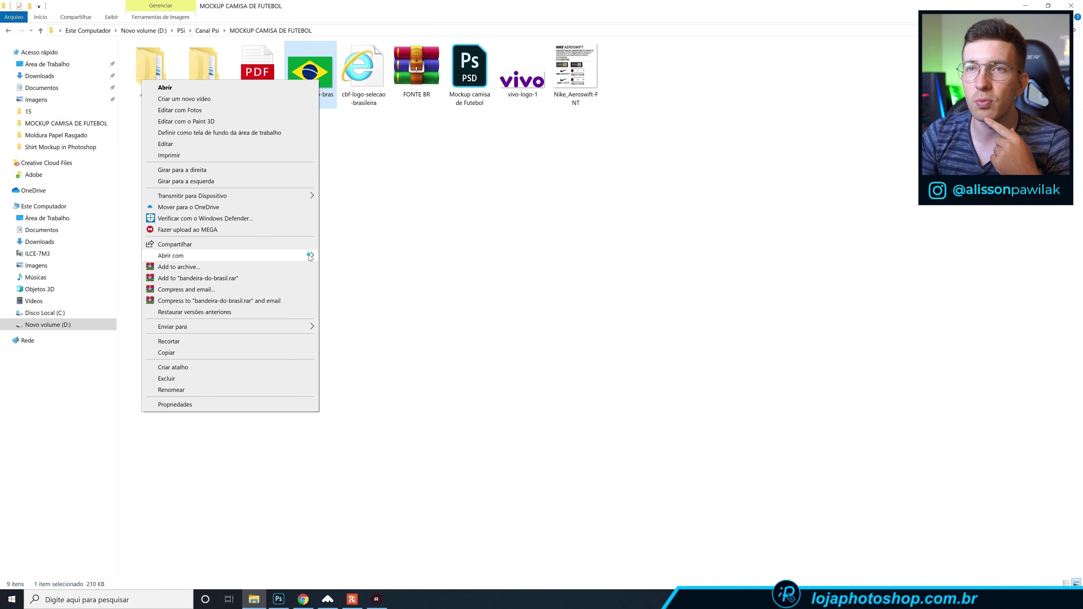
{"action": "mouse_move", "coordinate": [307, 255]}
{"action": "left_click", "coordinate": [382, 269]}
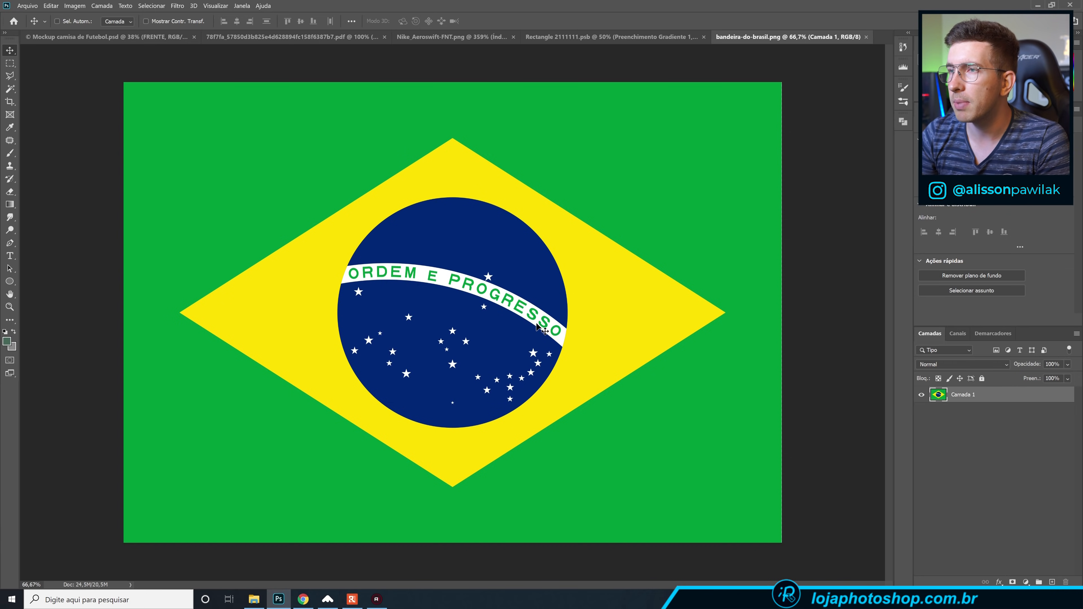
Select the flag's highlights (Realces) using Color Range.
{"action": "scroll", "coordinate": [542, 332], "scroll_direction": "up", "scroll_amount": 2}
{"action": "scroll", "coordinate": [538, 333], "scroll_direction": "up", "scroll_amount": 1}
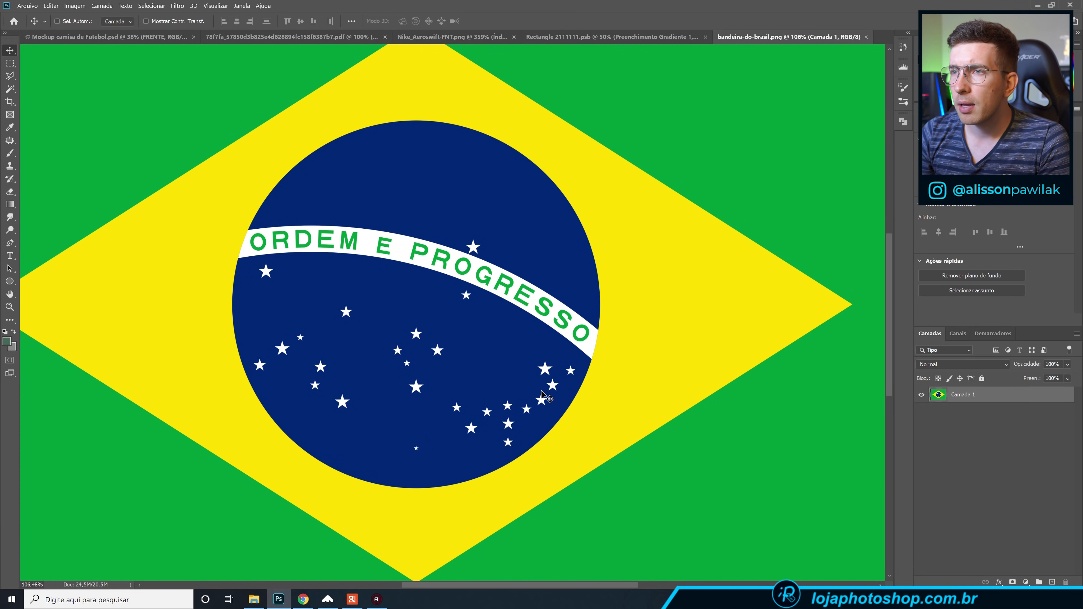
{"action": "left_click", "coordinate": [151, 6]}
{"action": "left_click", "coordinate": [170, 96]}
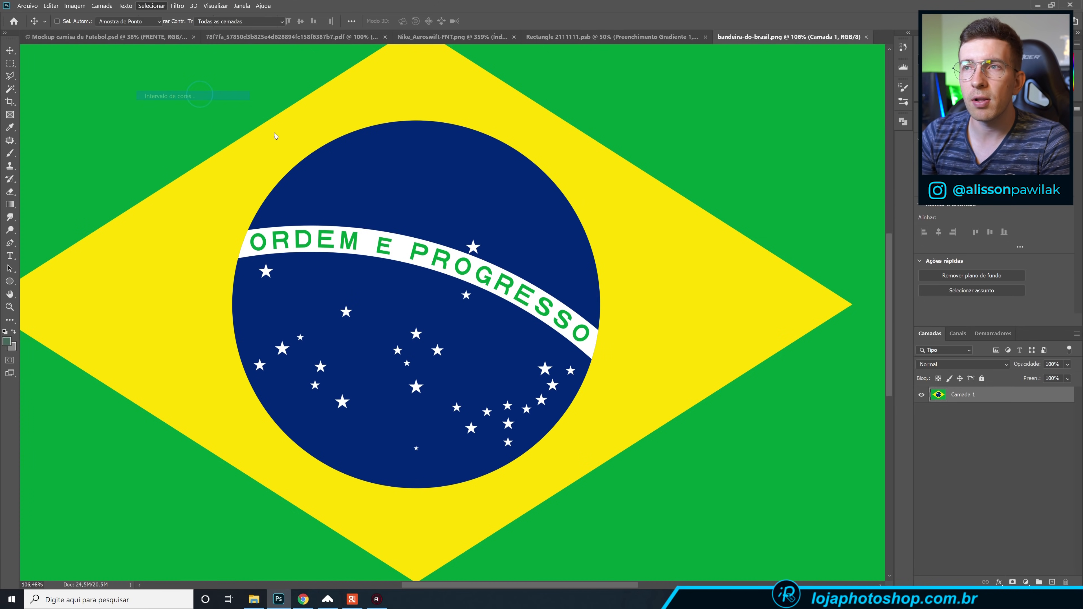
{"action": "left_click", "coordinate": [660, 216]}
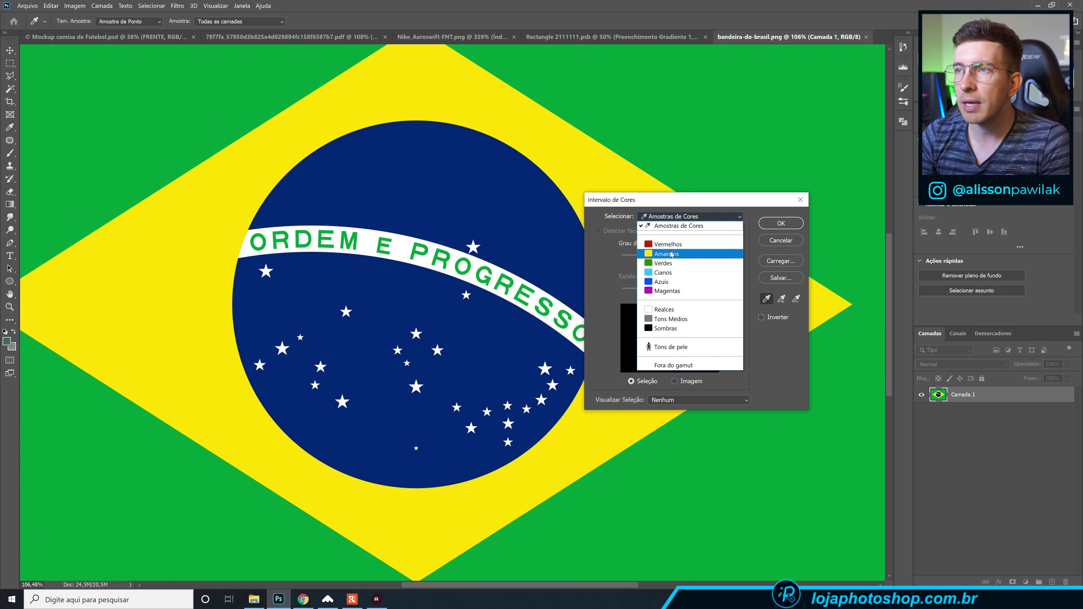
{"action": "left_click", "coordinate": [674, 310]}
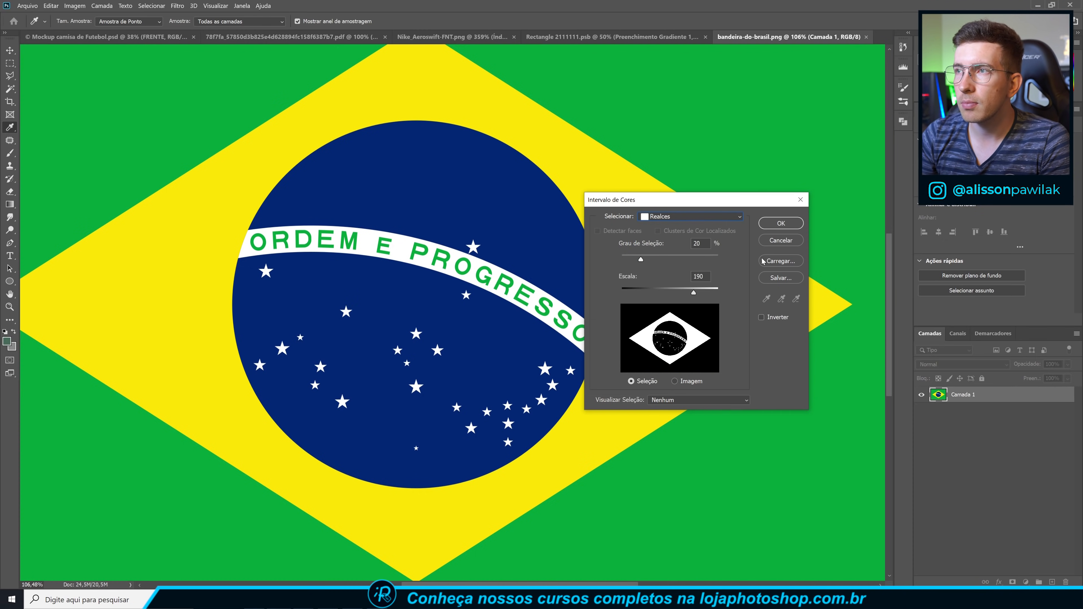
{"action": "left_click", "coordinate": [781, 223]}
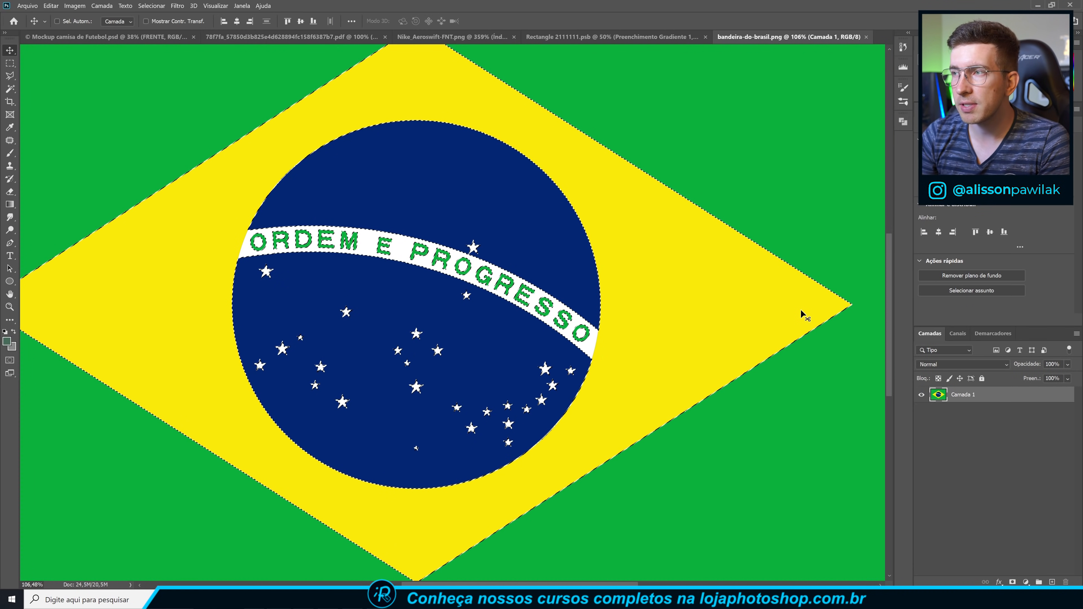
Copy the selected flag areas to a new layer and hide the original flag layer, Camada 1.
{"action": "key", "text": "ctrl+j"}
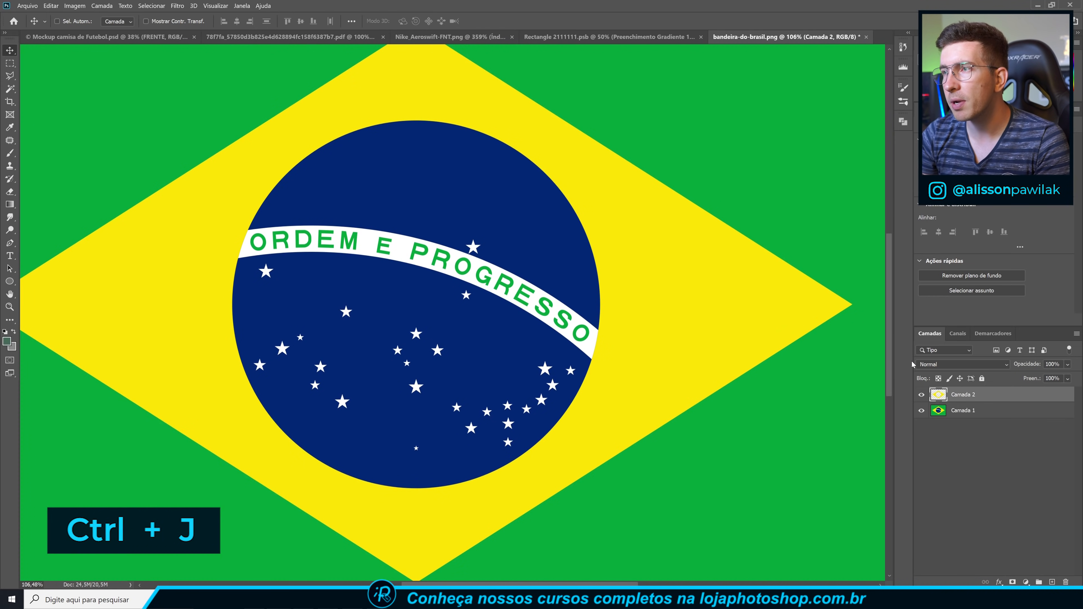
{"action": "left_click", "coordinate": [921, 411]}
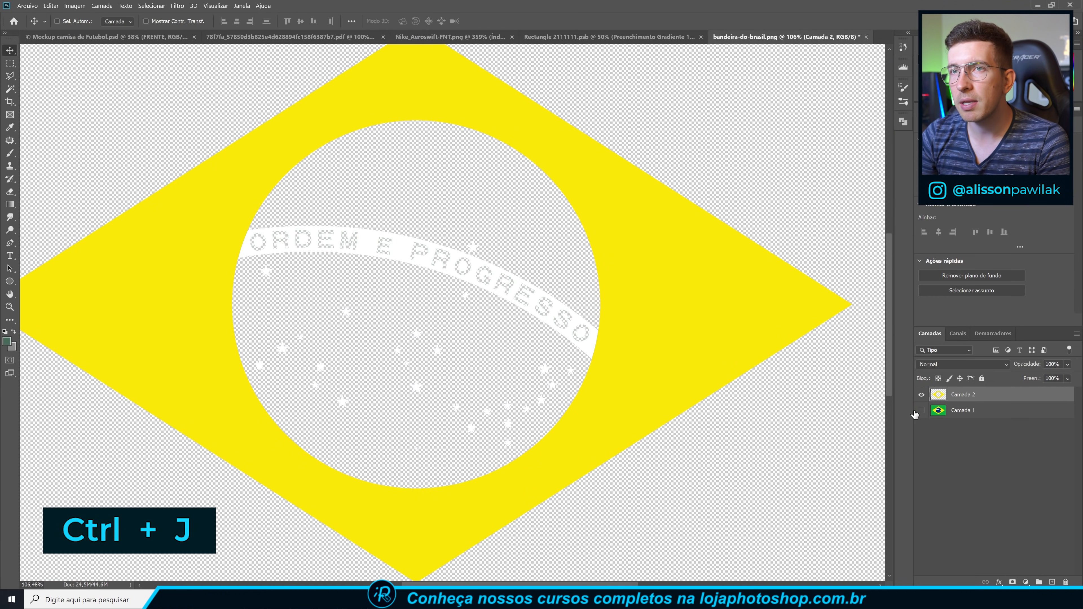
Outline the group of stars below the ORDEM E PROGRESSO band with the Polygonal Lasso.
{"action": "scroll", "coordinate": [519, 315], "scroll_direction": "down", "scroll_amount": 1}
{"action": "scroll", "coordinate": [299, 303], "scroll_direction": "up", "scroll_amount": 1}
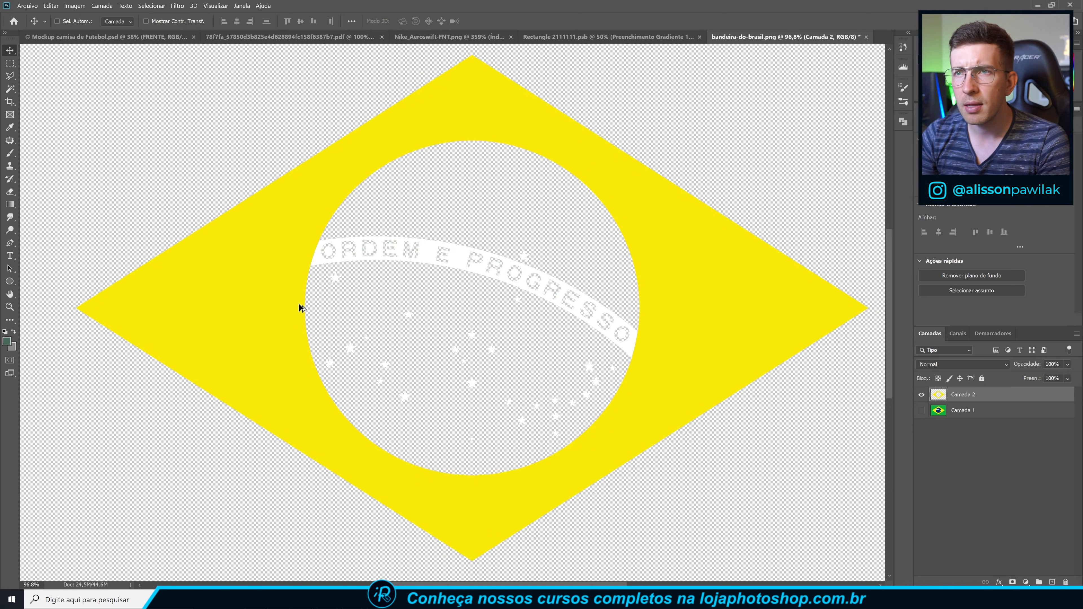
{"action": "scroll", "coordinate": [324, 301], "scroll_direction": "up", "scroll_amount": 1}
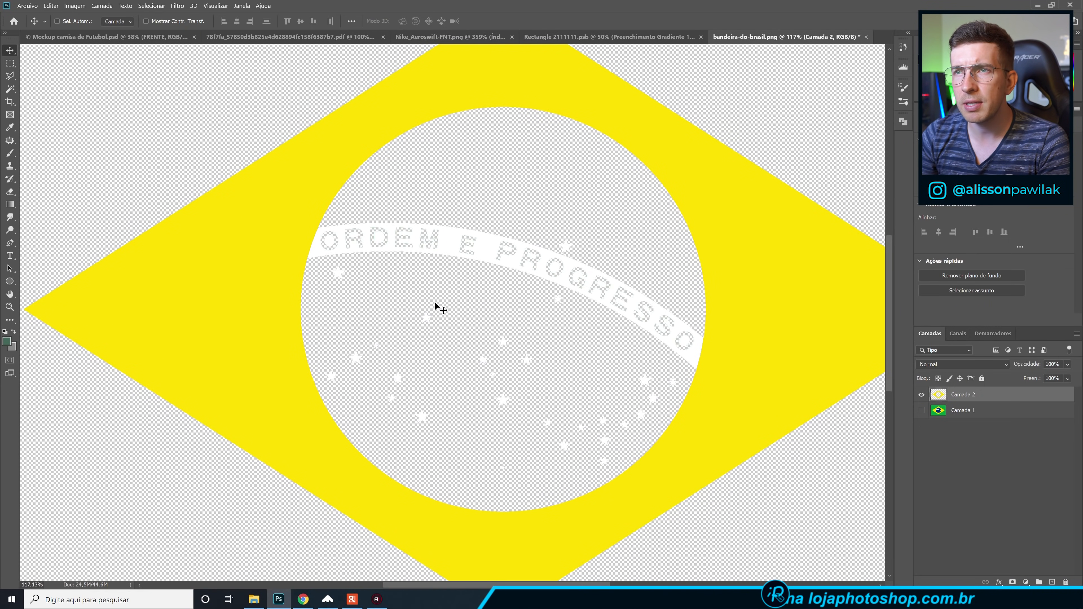
{"action": "left_click", "coordinate": [10, 76]}
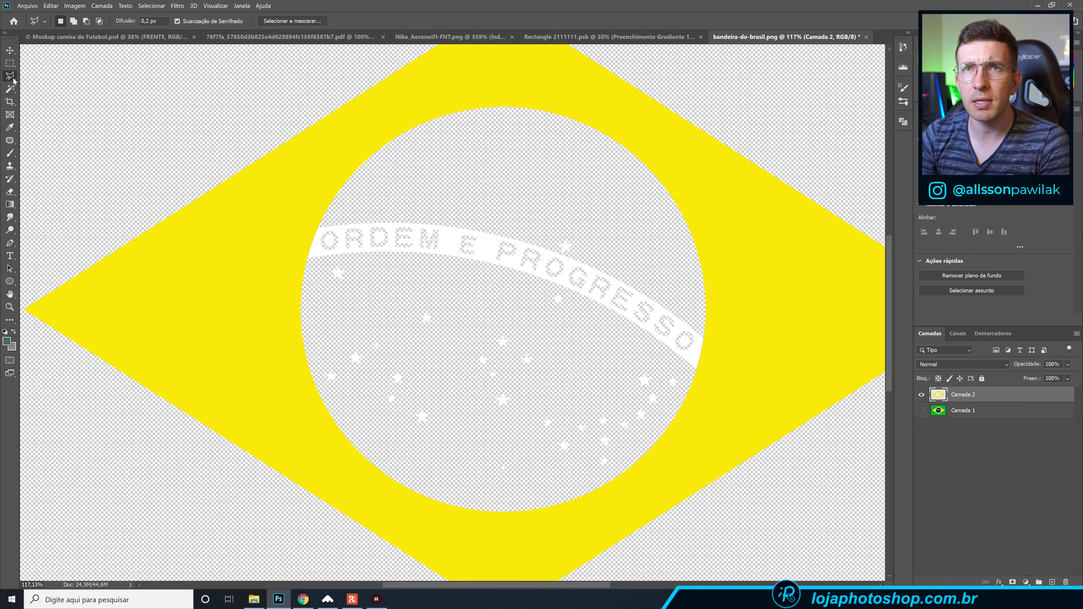
{"action": "mouse_move", "coordinate": [319, 265]}
{"action": "left_mouse_down"}
{"action": "mouse_move", "coordinate": [312, 327]}
{"action": "mouse_move", "coordinate": [336, 403]}
{"action": "left_mouse_up"}
{"action": "left_click", "coordinate": [346, 416]}
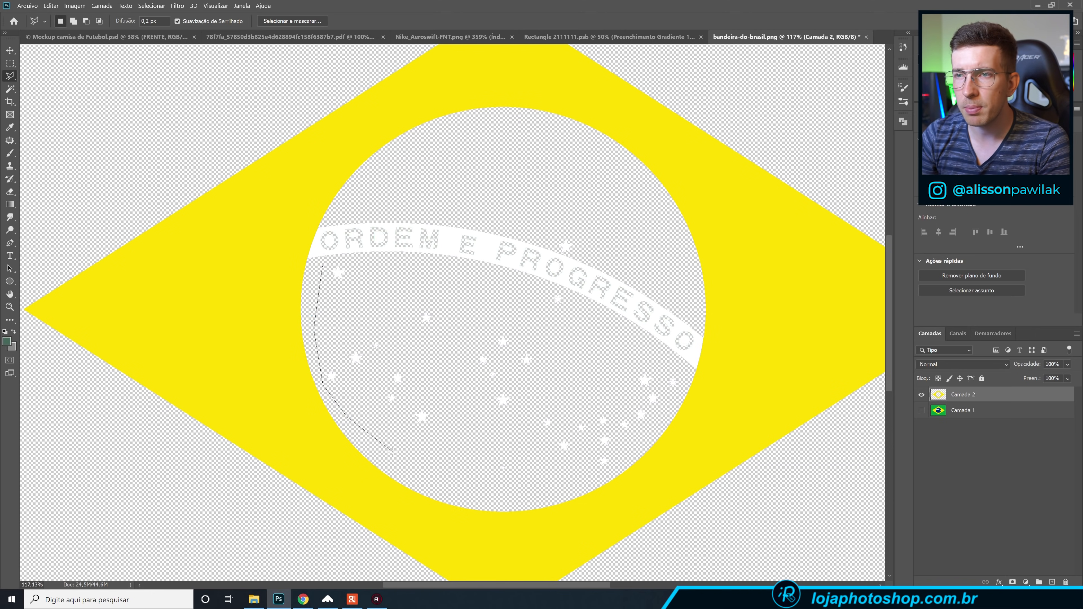
{"action": "left_click", "coordinate": [439, 480]}
{"action": "left_click", "coordinate": [515, 504]}
{"action": "left_click", "coordinate": [603, 481]}
{"action": "left_click", "coordinate": [638, 453]}
{"action": "left_click", "coordinate": [649, 344]}
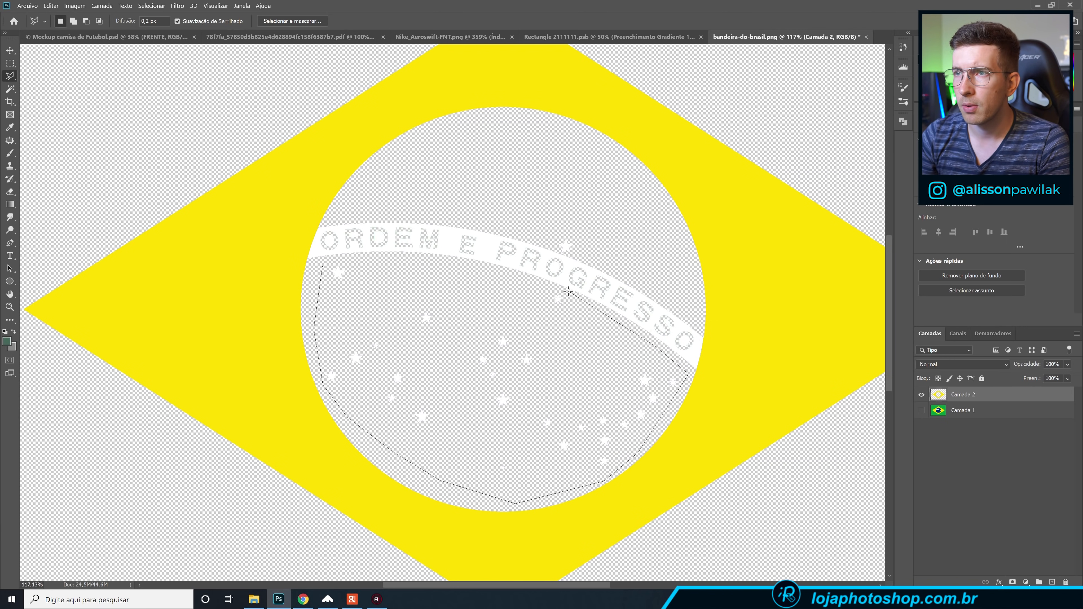
{"action": "left_click", "coordinate": [562, 290]}
{"action": "left_click", "coordinate": [369, 256]}
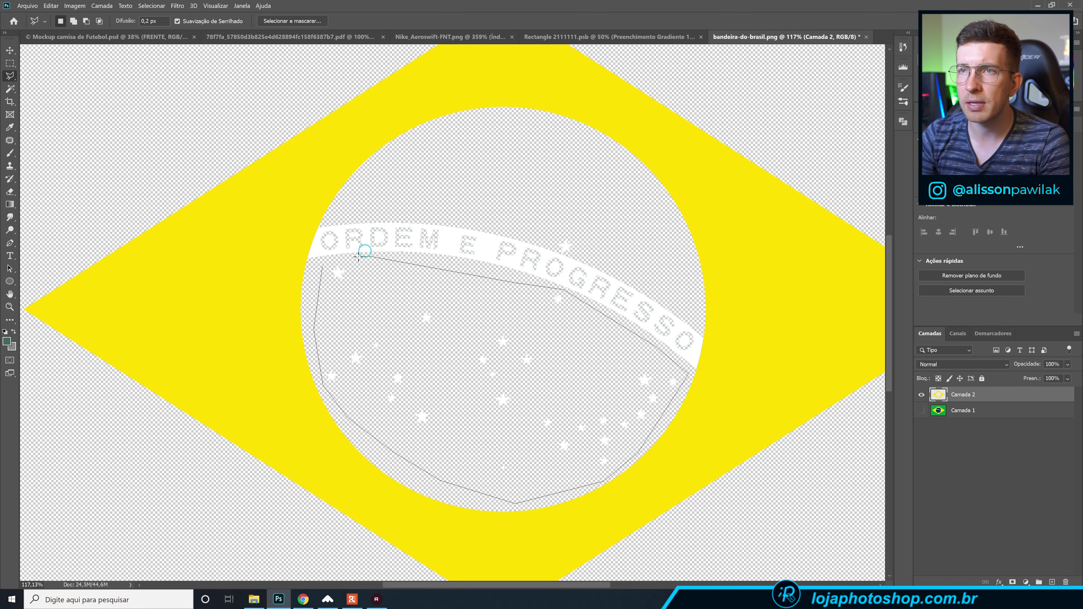
{"action": "left_click", "coordinate": [324, 266]}
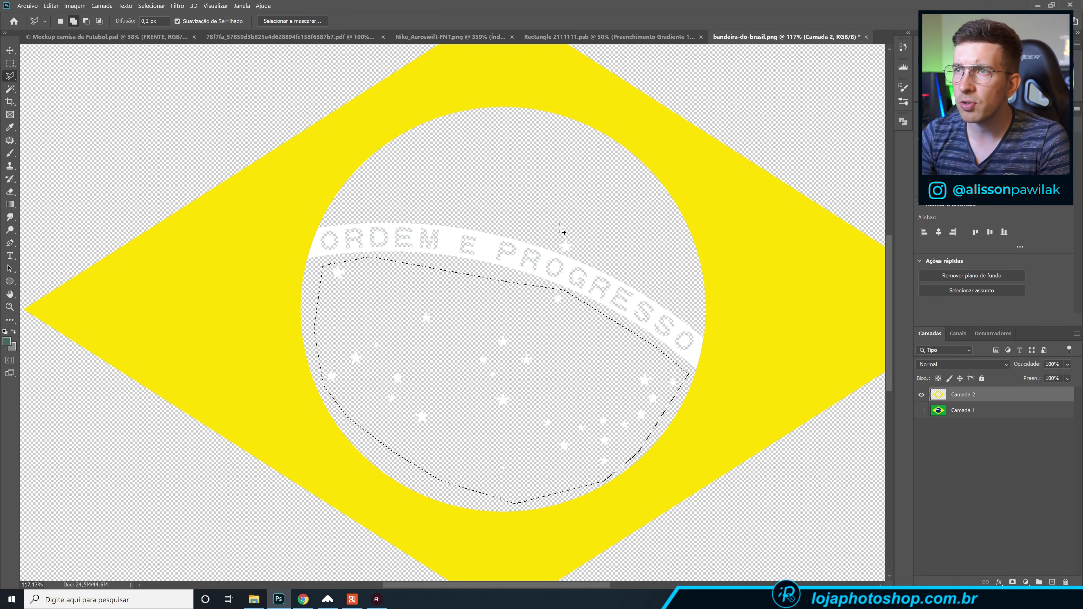
Add the single star above the ORDEM E PROGRESSO band to the selection with the Polygonal Lasso.
{"action": "key", "text": "shift"}
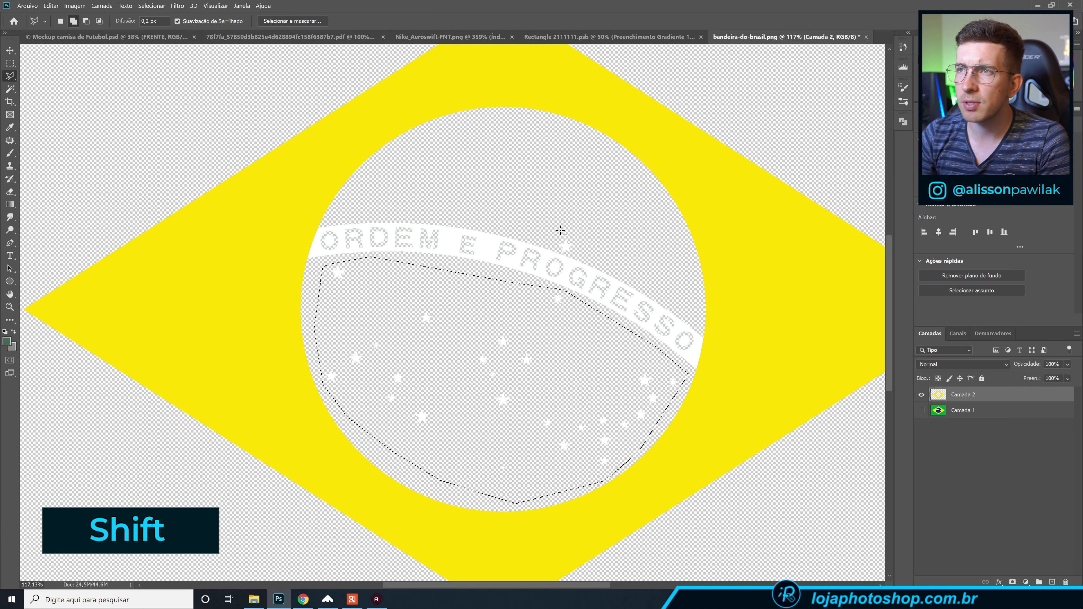
{"action": "left_click", "coordinate": [560, 230], "text": "shift"}
{"action": "left_click", "coordinate": [557, 246]}
{"action": "left_click", "coordinate": [559, 254]}
{"action": "left_click", "coordinate": [573, 257]}
{"action": "double_click", "coordinate": [587, 247]}
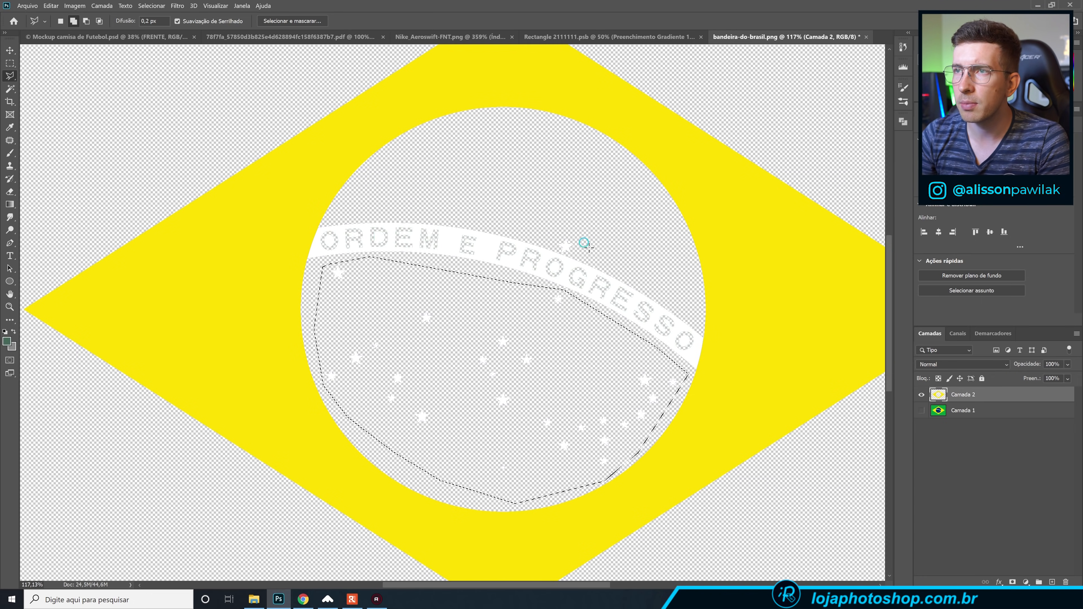
Copy the selected stars and paste them into the Rectangle 2111111.psb document.
{"action": "key", "text": "ctrl+c"}
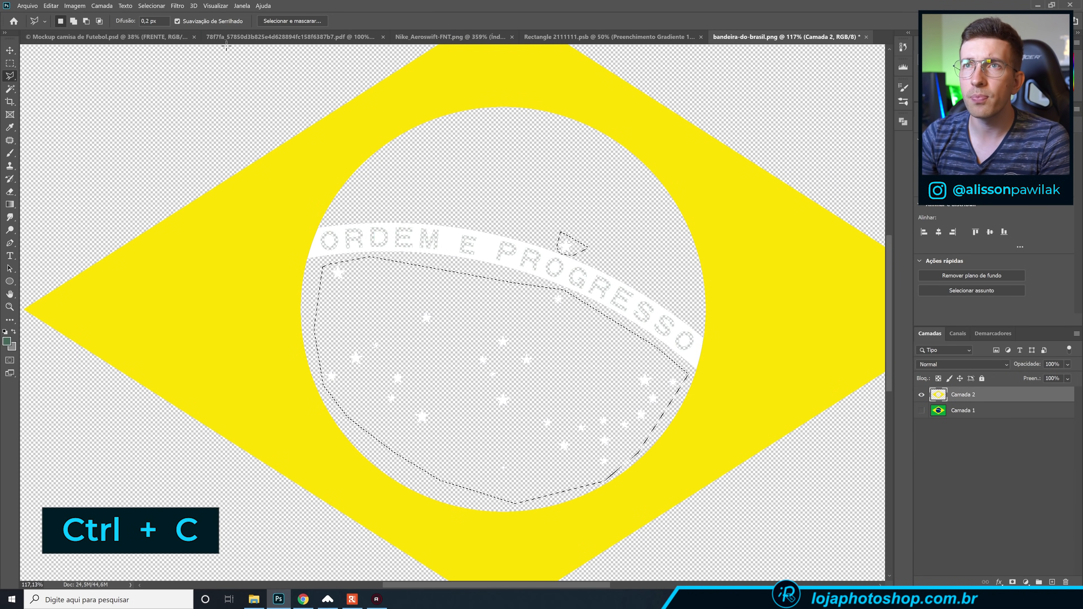
{"action": "left_click", "coordinate": [569, 37]}
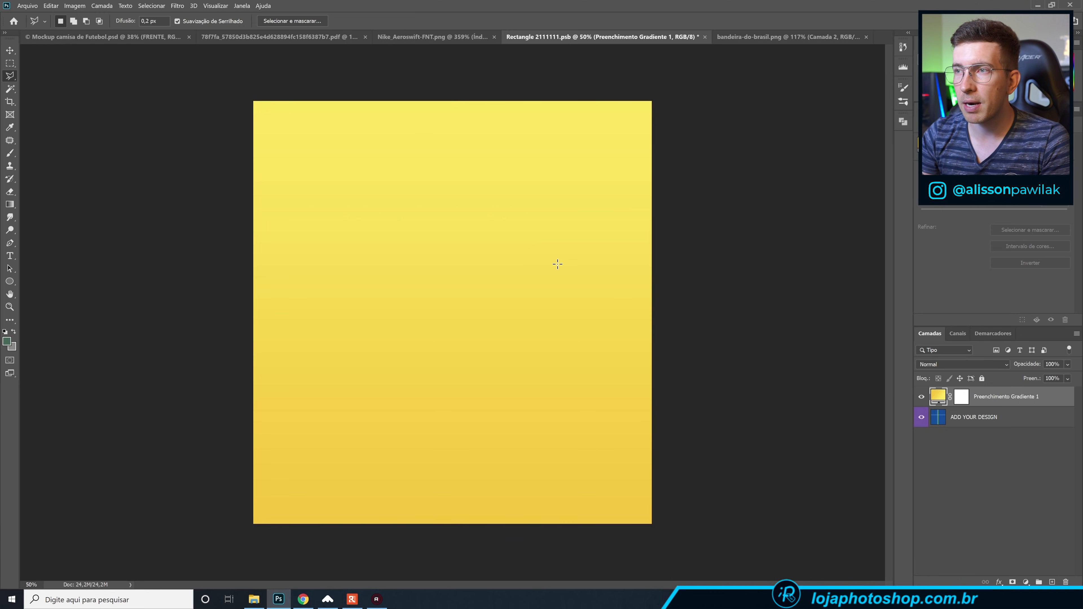
{"action": "key", "text": "ctrl+v"}
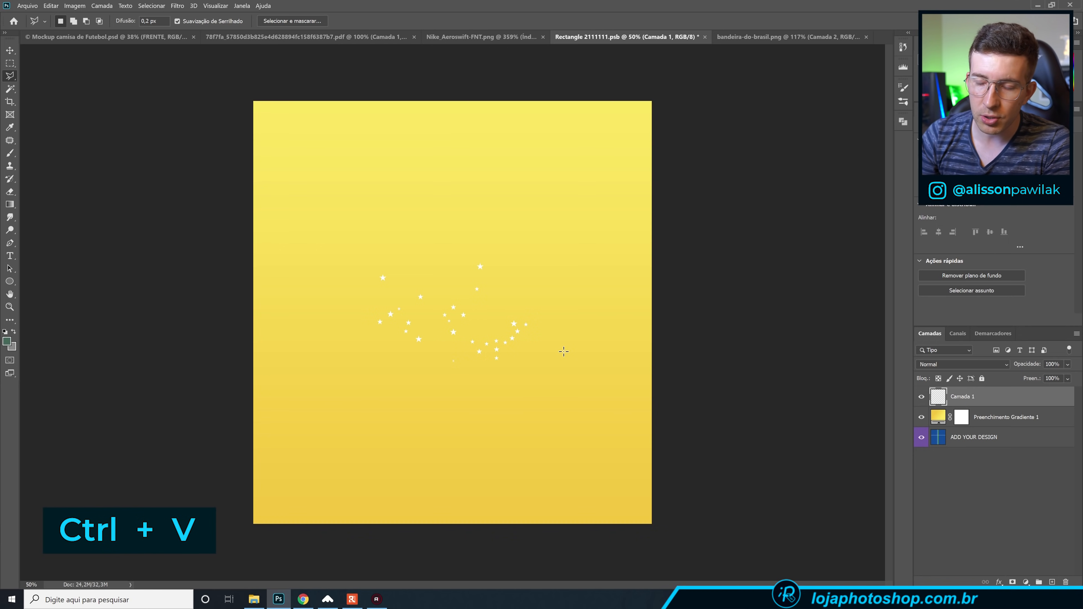
Enlarge the pasted stars to about 142% and centre them horizontally in the upper part of the yellow design.
{"action": "key", "text": "v"}
{"action": "mouse_move", "coordinate": [486, 338]}
{"action": "left_mouse_down"}
{"action": "mouse_move", "coordinate": [514, 265]}
{"action": "mouse_move", "coordinate": [468, 254]}
{"action": "left_mouse_up"}
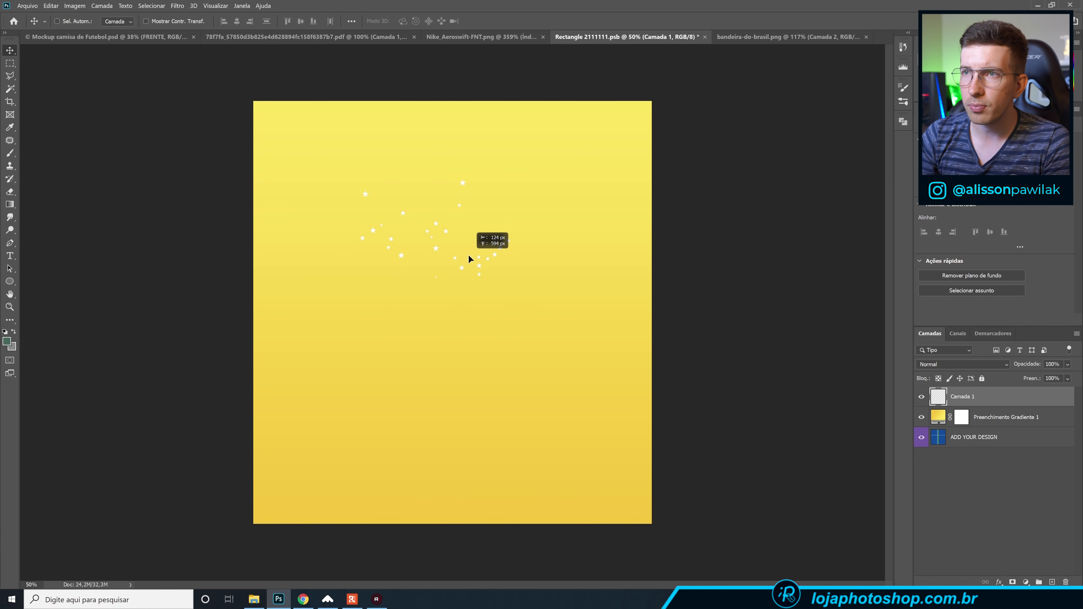
{"action": "key", "text": "ctrl+t"}
{"action": "left_click_drag", "start_coordinate": [514, 179], "coordinate": [539, 164]}
{"action": "mouse_move", "coordinate": [515, 209]}
{"action": "left_mouse_down"}
{"action": "mouse_move", "coordinate": [537, 188]}
{"action": "mouse_move", "coordinate": [510, 197]}
{"action": "mouse_move", "coordinate": [514, 187]}
{"action": "mouse_move", "coordinate": [574, 209]}
{"action": "mouse_move", "coordinate": [441, 274]}
{"action": "mouse_move", "coordinate": [522, 438]}
{"action": "mouse_move", "coordinate": [518, 195]}
{"action": "left_mouse_up"}
{"action": "left_click_drag", "start_coordinate": [548, 123], "coordinate": [535, 153]}
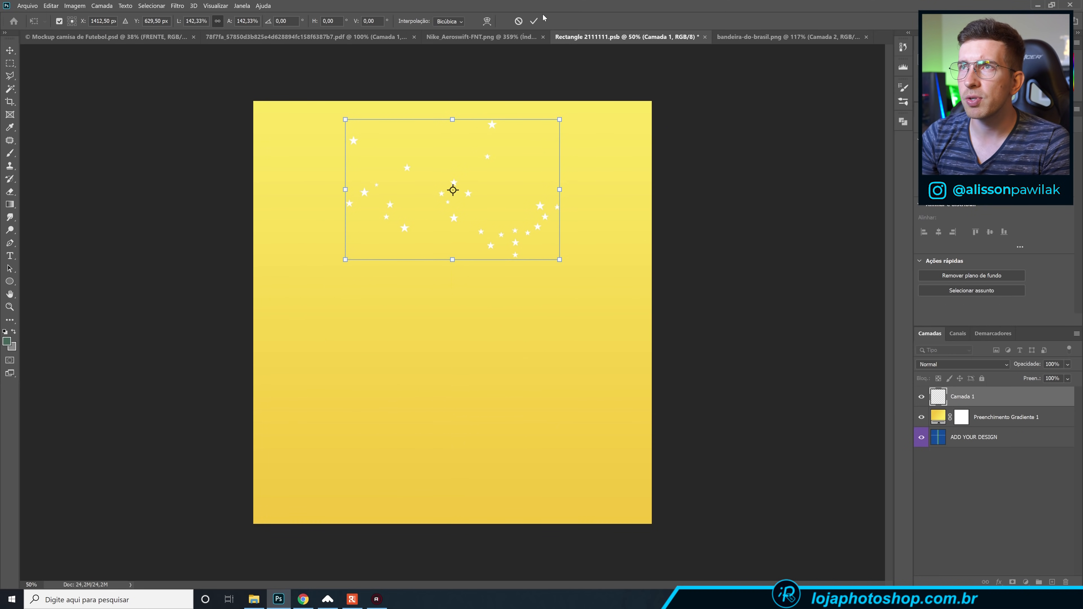
{"action": "left_click", "coordinate": [534, 21]}
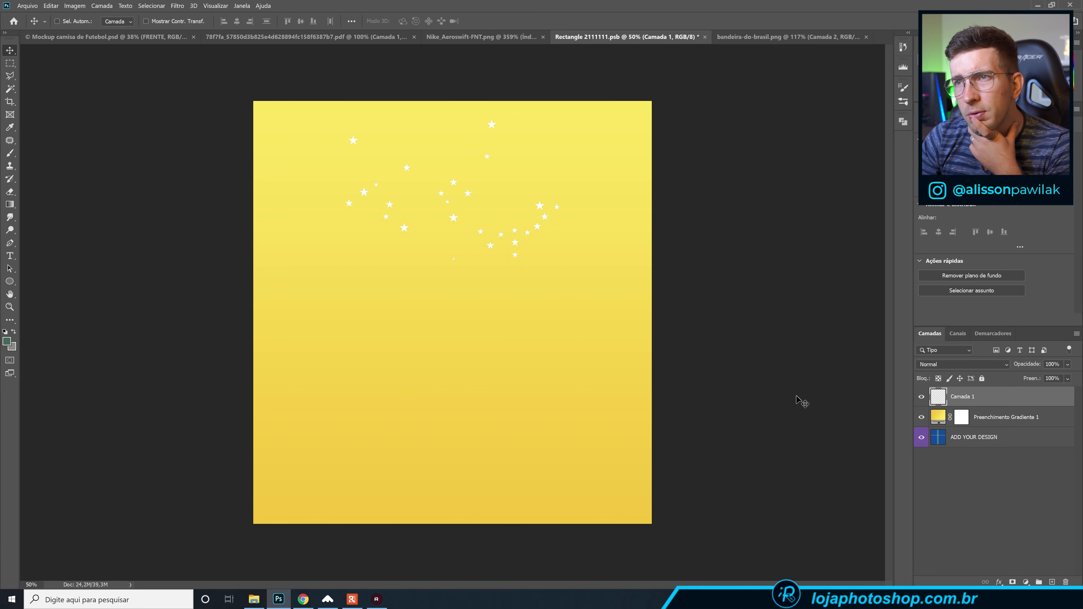
Save the smart object, check the stars on the shirt mockup and return to the Rectangle 2111111.psb document.
{"action": "key", "text": "ctrl+s"}
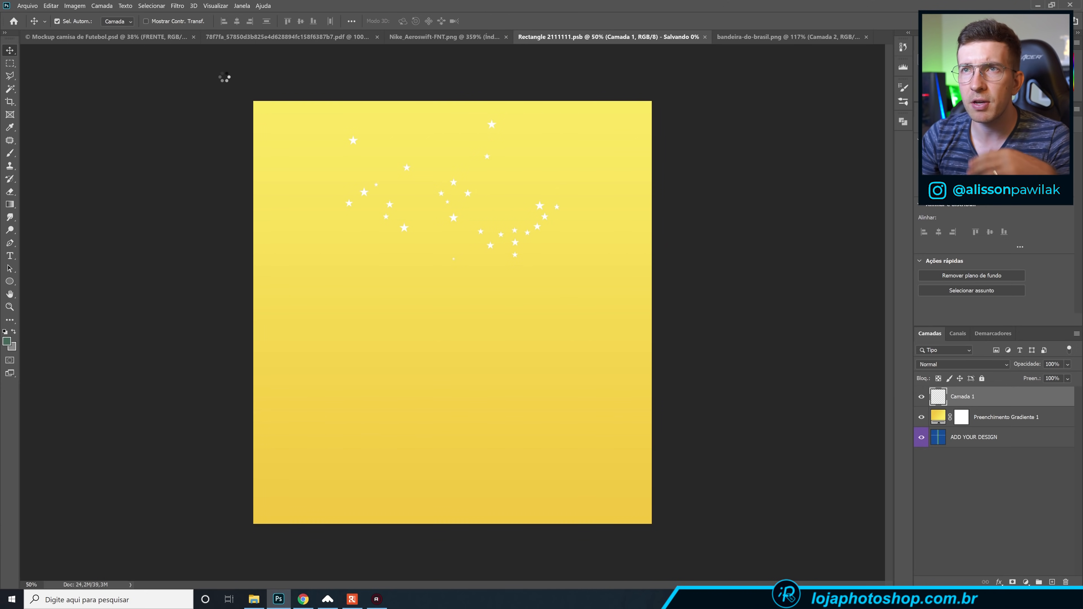
{"action": "left_click", "coordinate": [113, 38]}
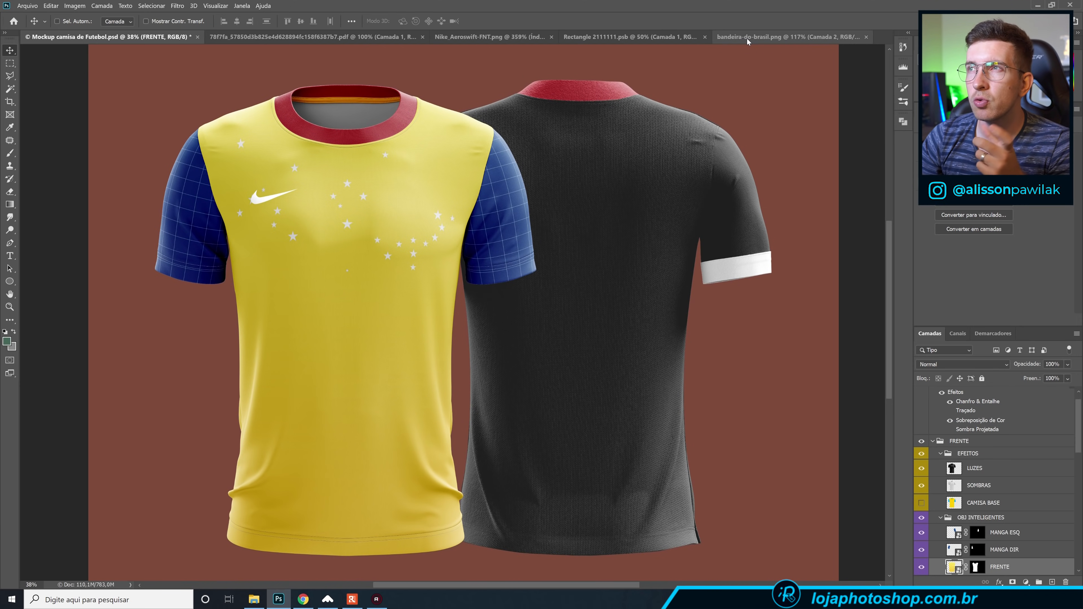
{"action": "left_click", "coordinate": [630, 38]}
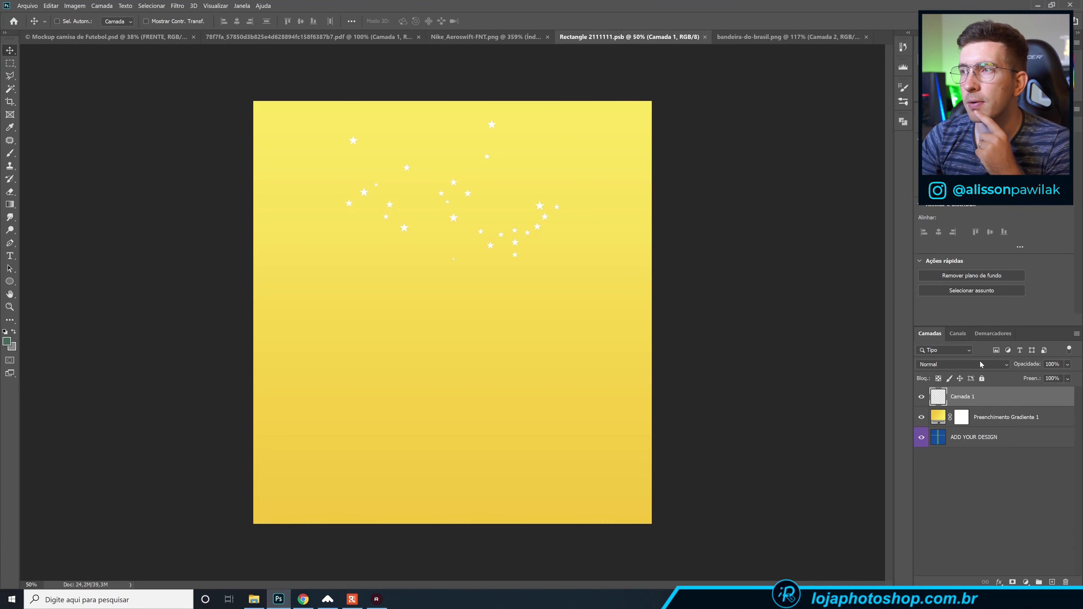
Apply a Color Overlay to the star layer, Camada 1, using yellow f5ce46 sampled from the gradient.
{"action": "key", "text": "h"}
{"action": "double_click", "coordinate": [1015, 392]}
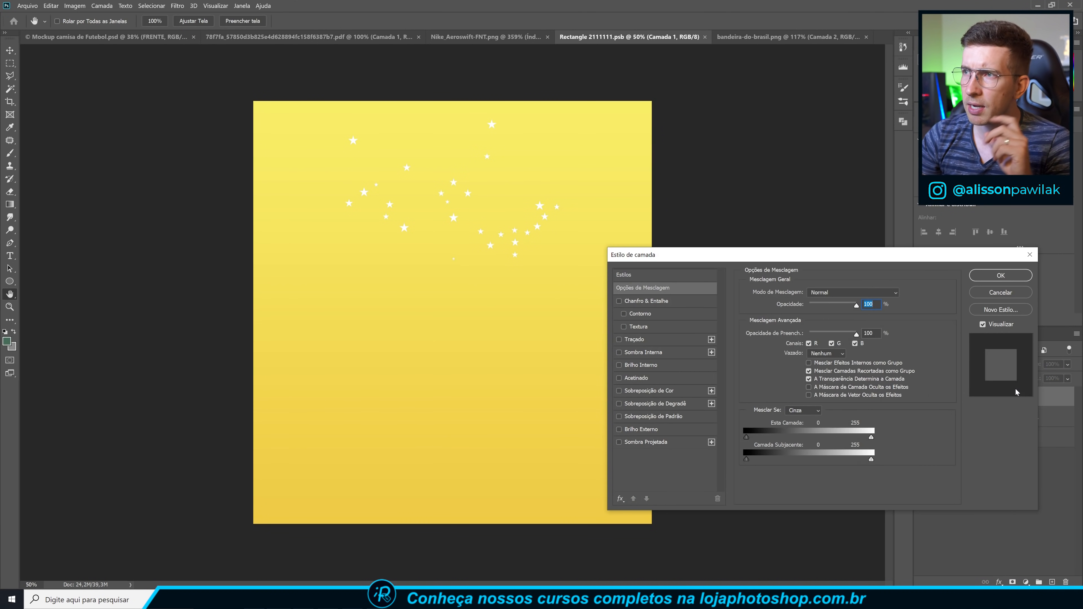
{"action": "left_click_drag", "start_coordinate": [893, 253], "coordinate": [837, 262]}
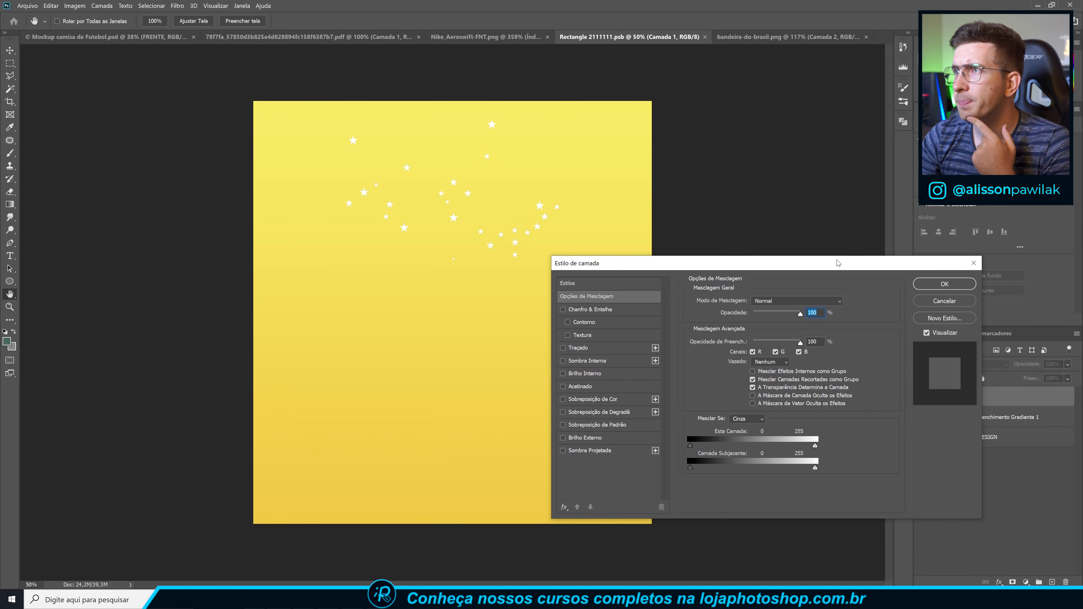
{"action": "left_click", "coordinate": [615, 398]}
{"action": "left_click", "coordinate": [847, 305]}
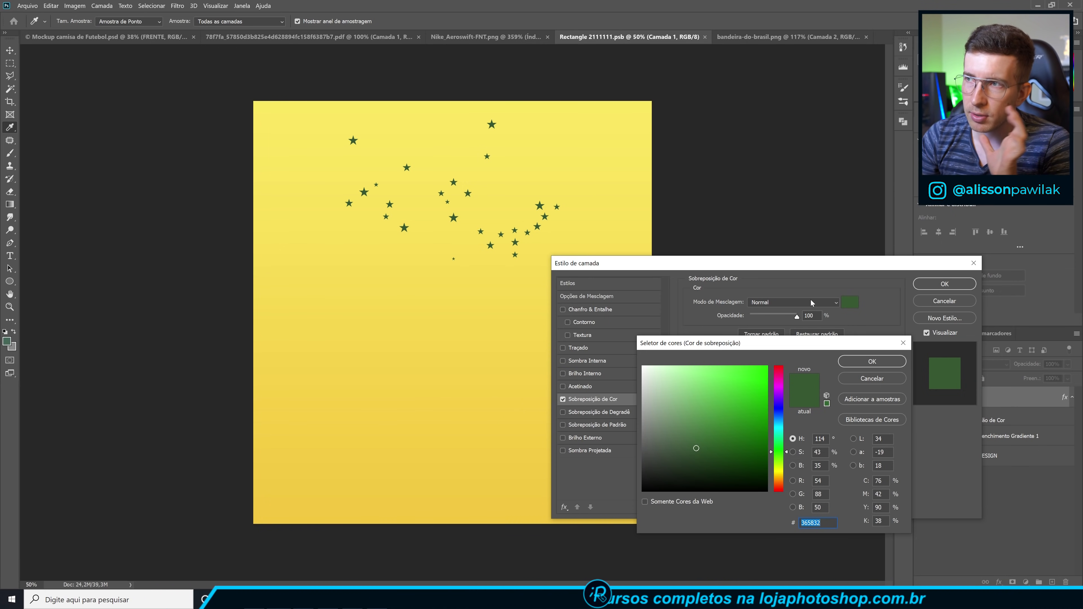
{"action": "left_click", "coordinate": [427, 419]}
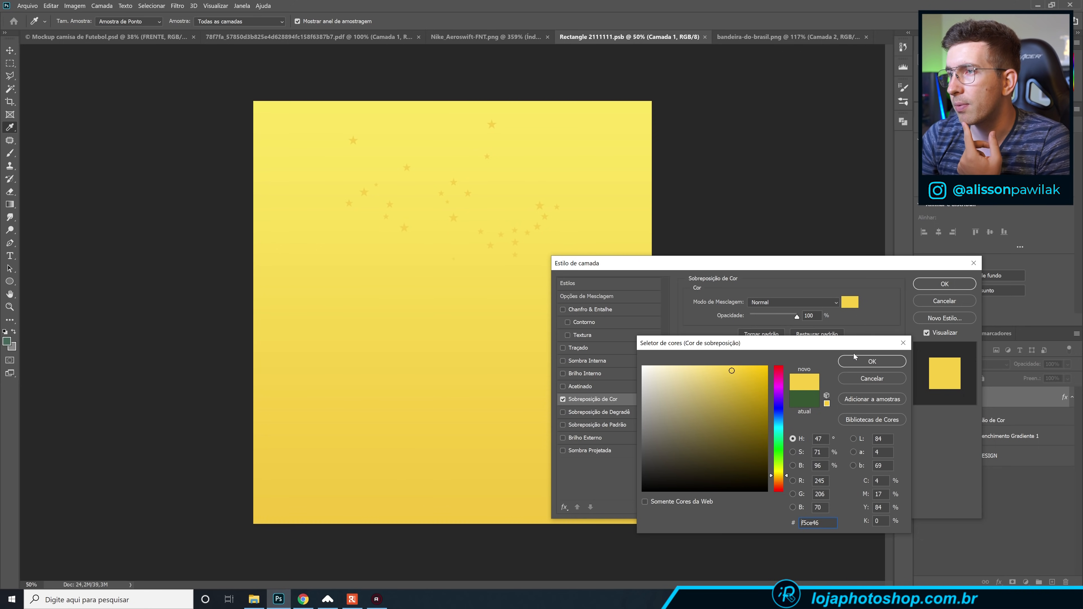
{"action": "left_click", "coordinate": [868, 364]}
{"action": "left_click", "coordinate": [936, 287]}
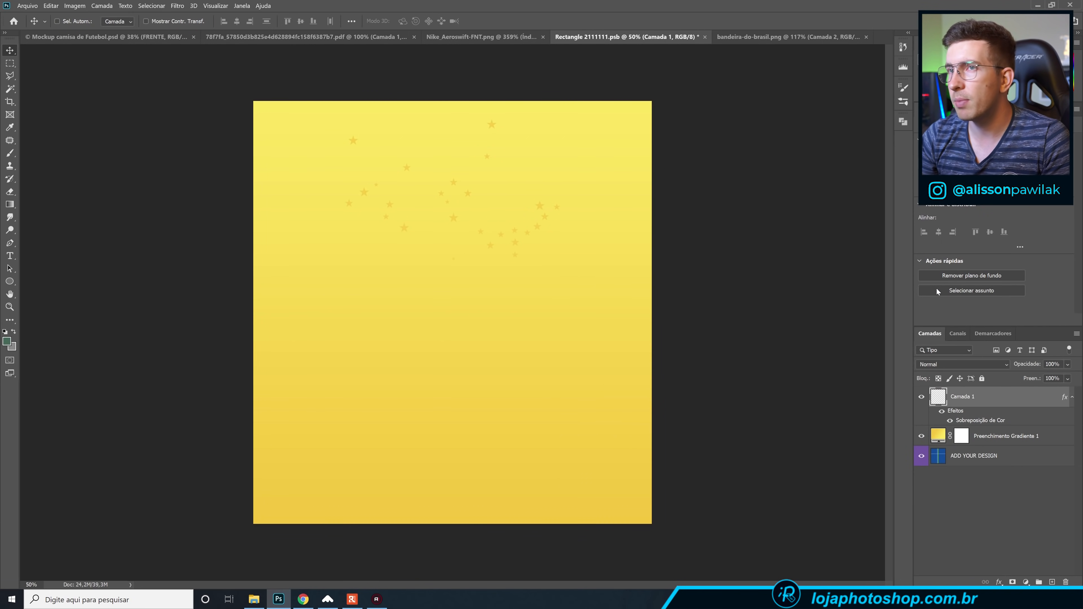
Save the recoloured star design and switch to the Mockup camisa de Futebol document.
{"action": "key", "text": "ctrl+s"}
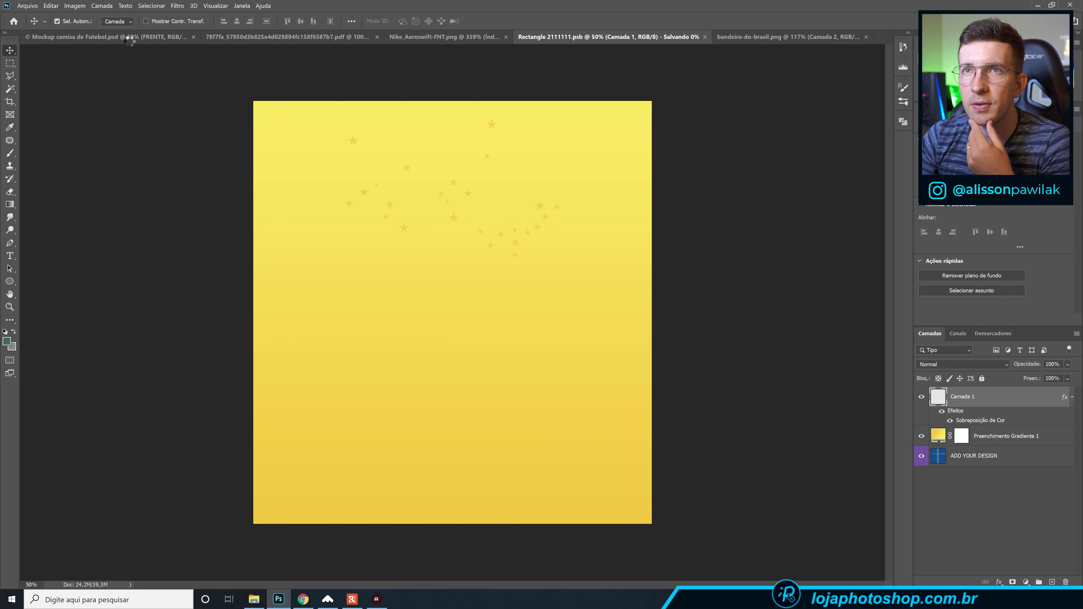
{"action": "left_click", "coordinate": [126, 35]}
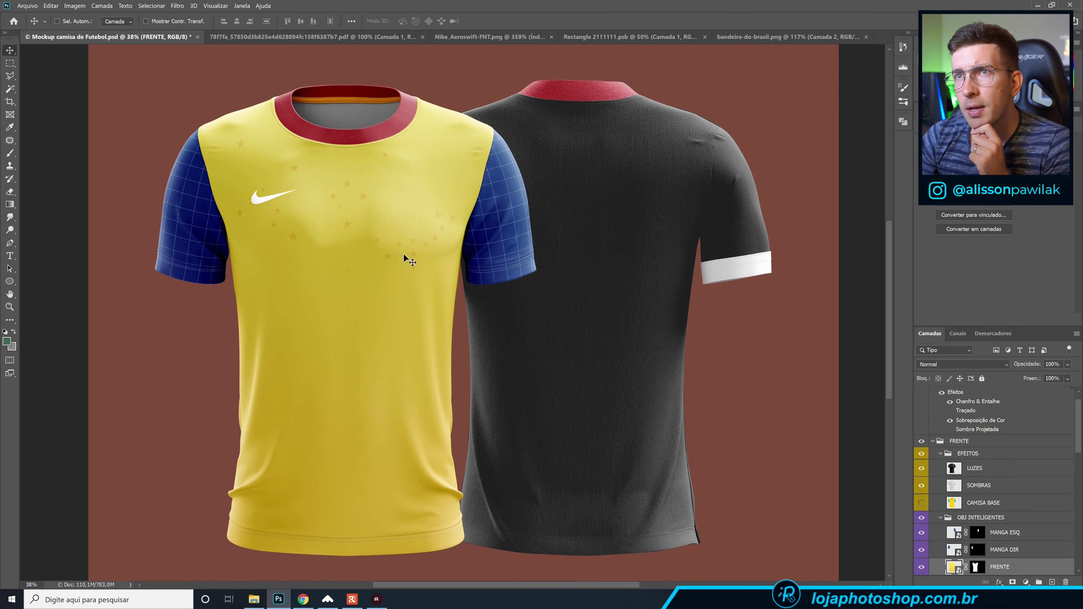
Change the front collar fill layer, GOLA, to green 28c546 and copy its hex code.
{"action": "scroll", "coordinate": [980, 507], "scroll_direction": "down", "scroll_amount": 5}
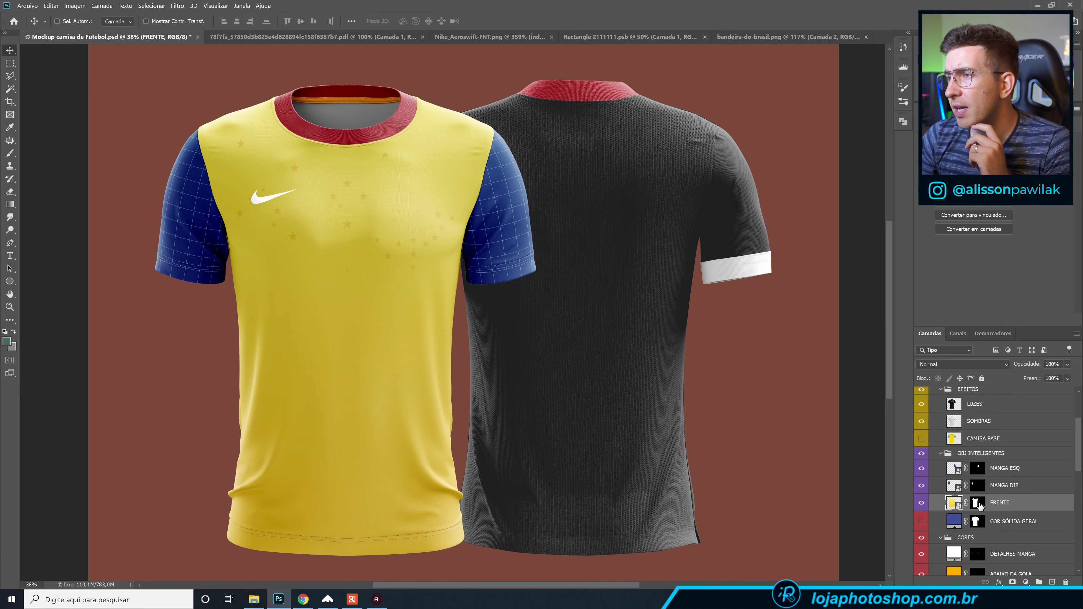
{"action": "double_click", "coordinate": [955, 506]}
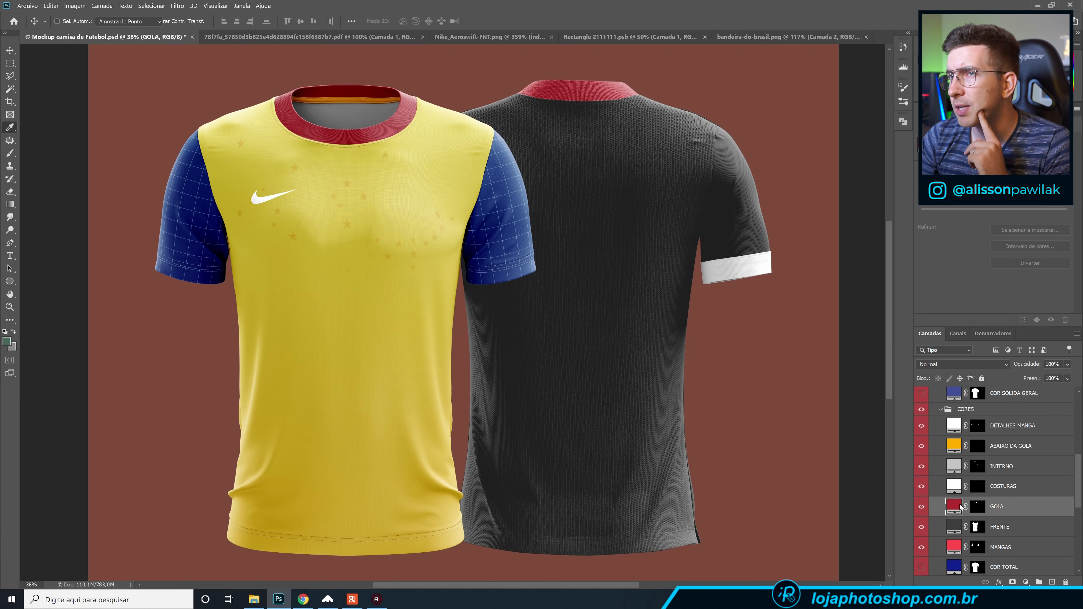
{"action": "left_click", "coordinate": [782, 458]}
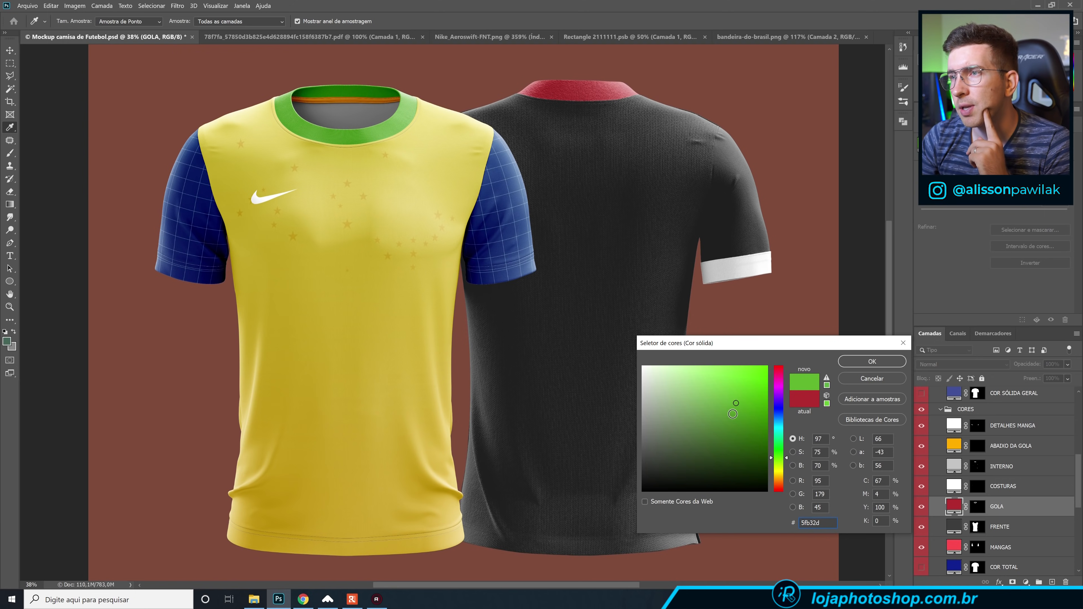
{"action": "left_click_drag", "start_coordinate": [781, 458], "coordinate": [781, 448]}
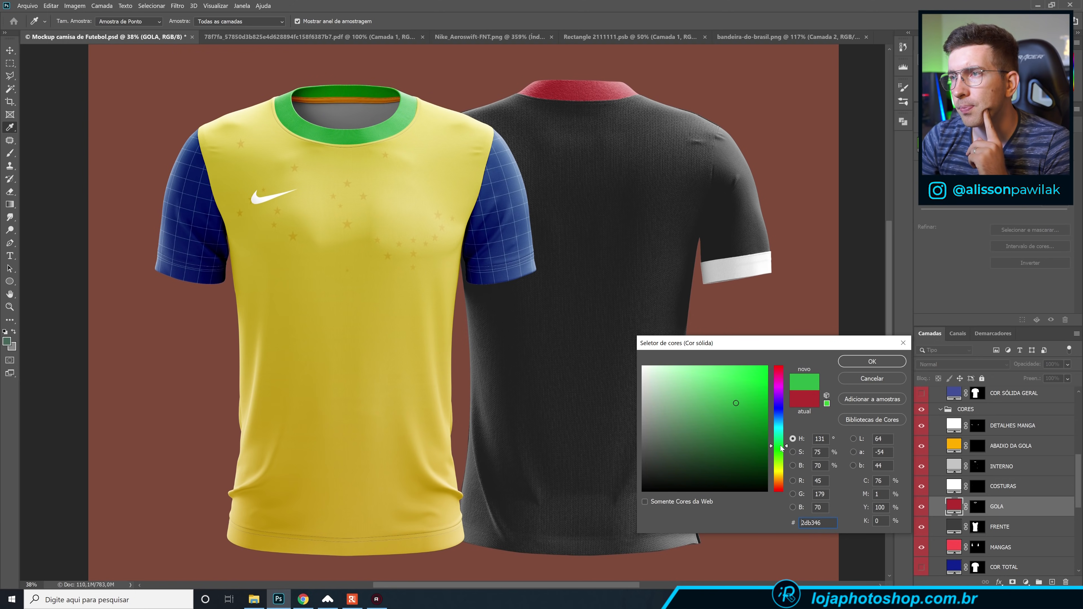
{"action": "left_click_drag", "start_coordinate": [733, 400], "coordinate": [733, 394]}
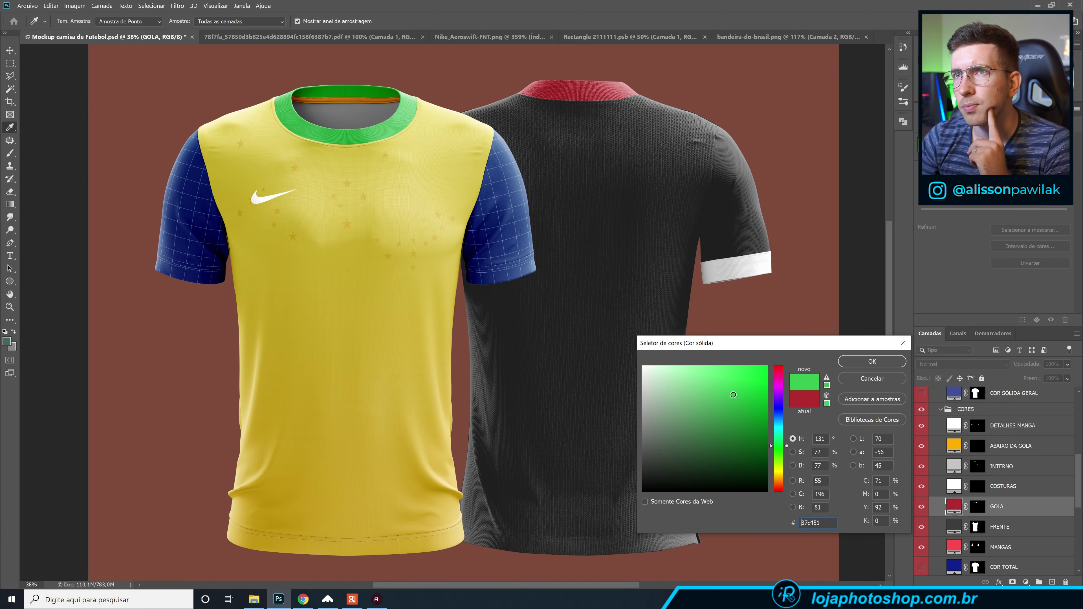
{"action": "left_click", "coordinate": [742, 395]}
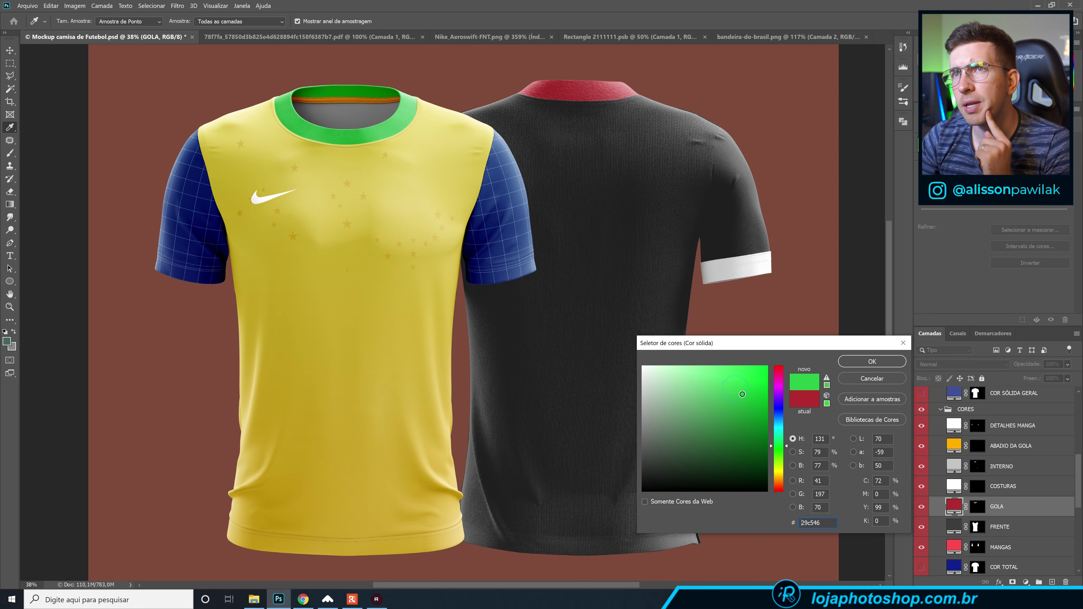
{"action": "left_click", "coordinate": [826, 517]}
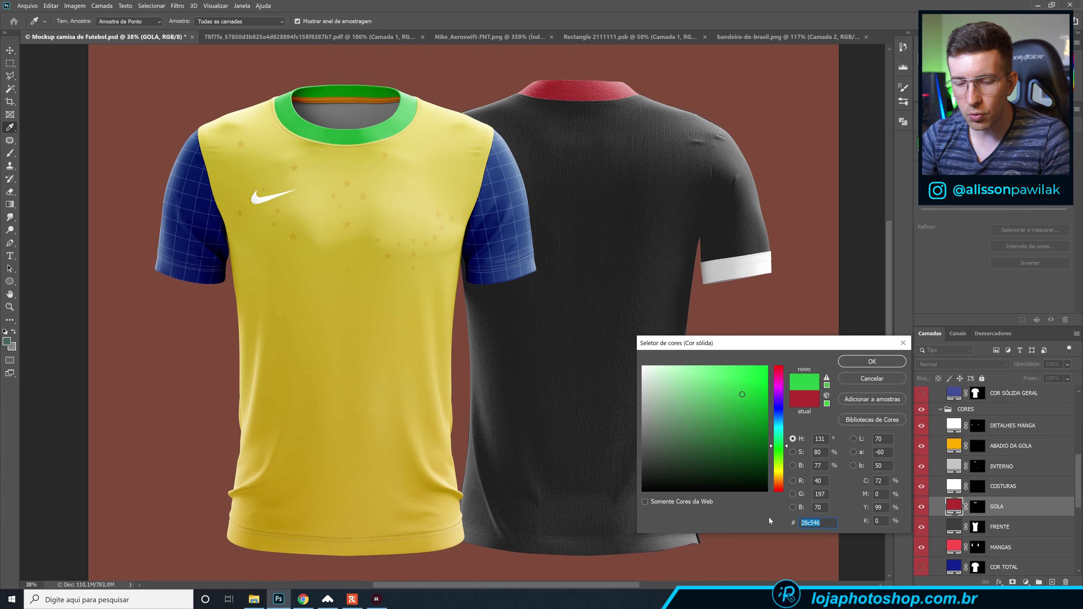
{"action": "key", "text": "ctrl+c"}
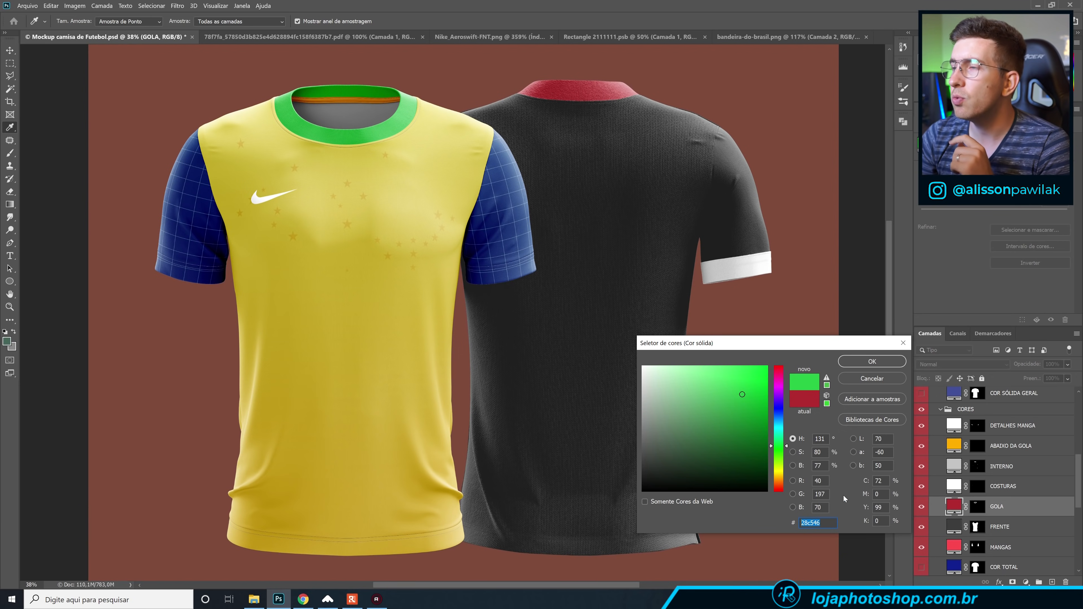
{"action": "left_click", "coordinate": [865, 364]}
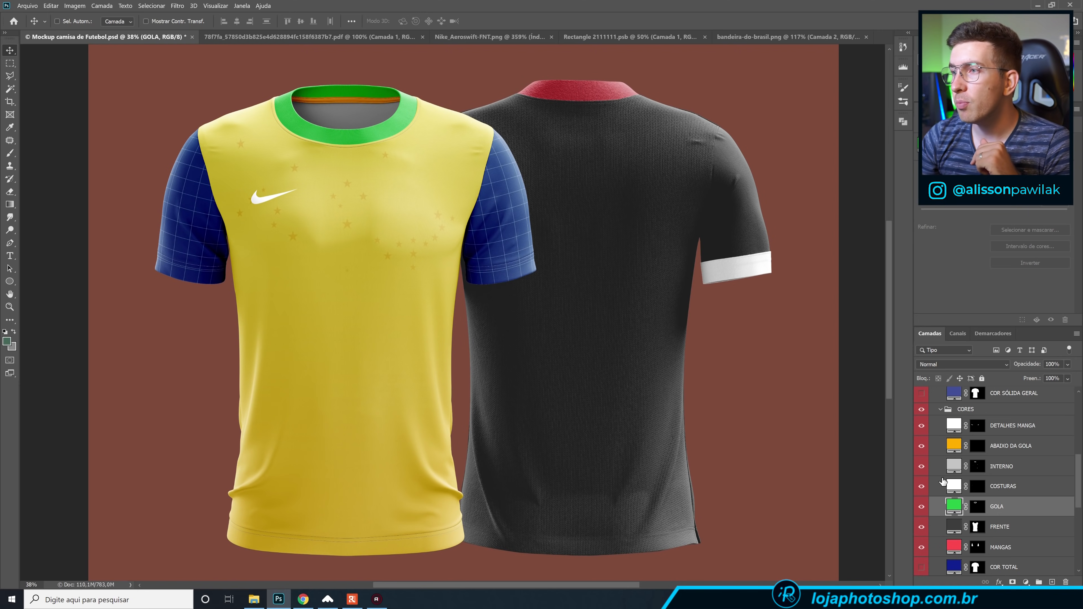
{"action": "scroll", "coordinate": [968, 485], "scroll_direction": "up", "scroll_amount": 5}
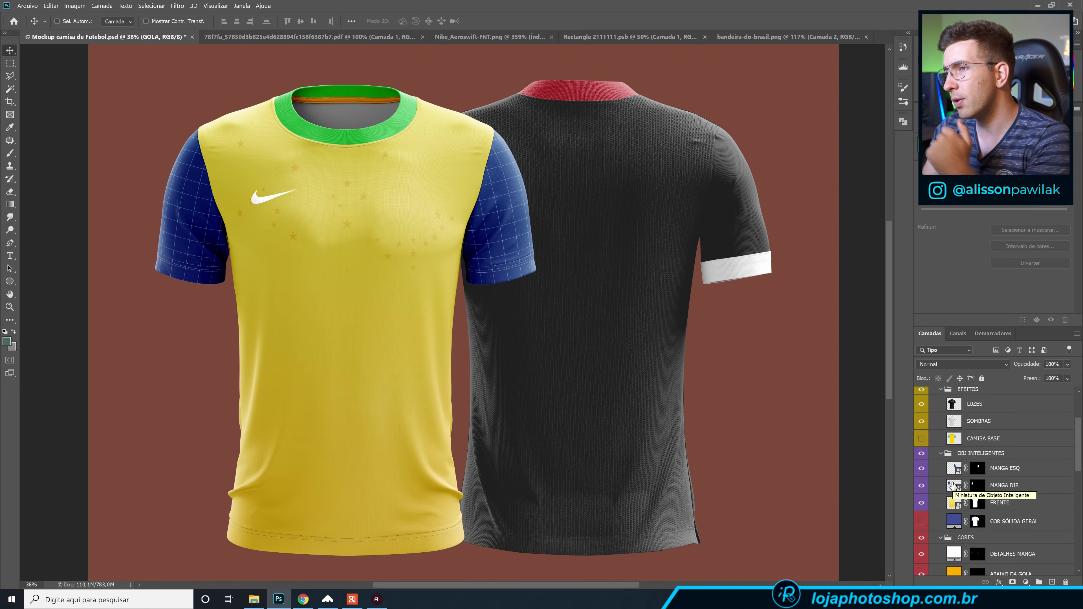
Open the MANGA DIR smart object and draw a closed wave shape with the Pen tool across the lower part of the sleeve design.
{"action": "double_click", "coordinate": [952, 485]}
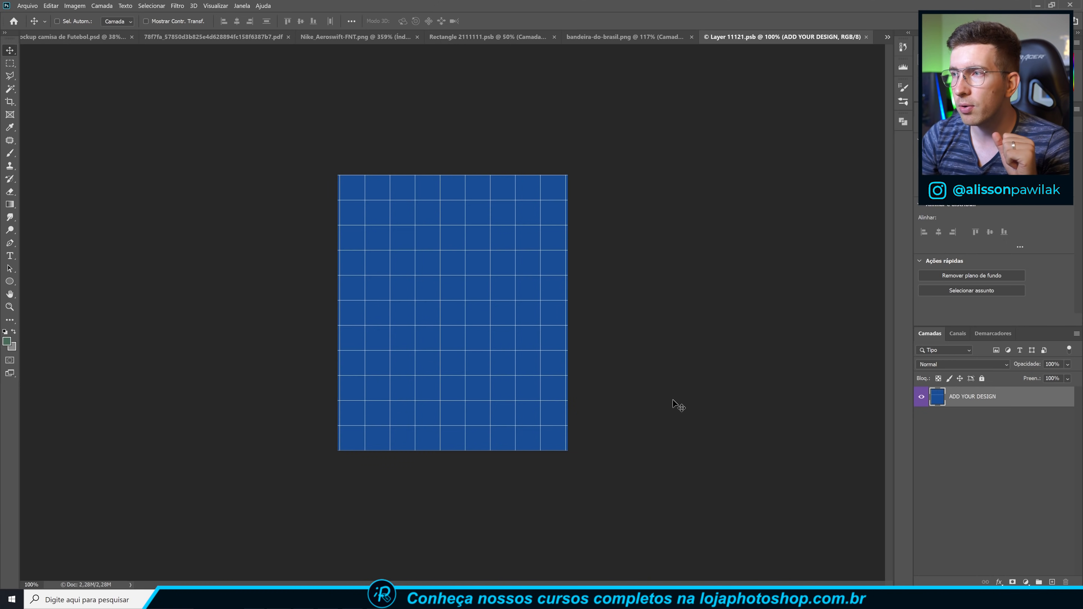
{"action": "left_click", "coordinate": [15, 244]}
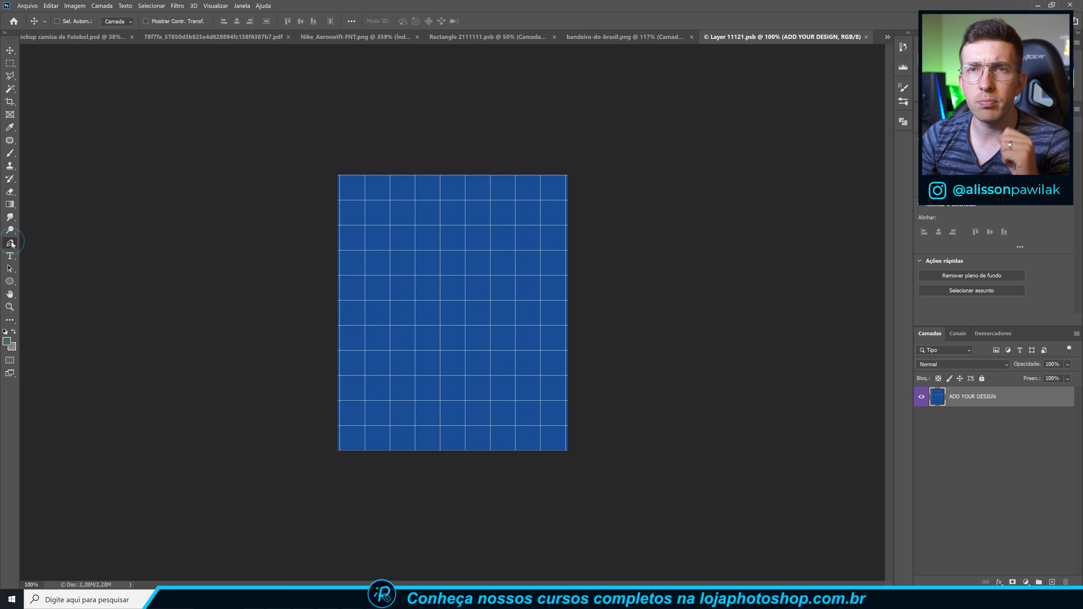
{"action": "left_click", "coordinate": [34, 242]}
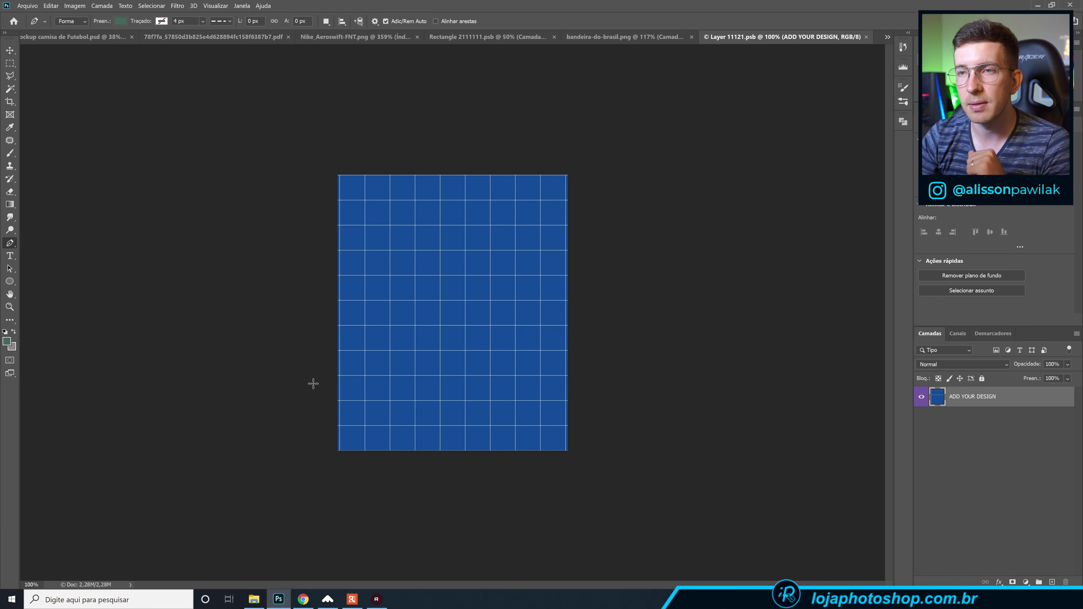
{"action": "left_click", "coordinate": [300, 386]}
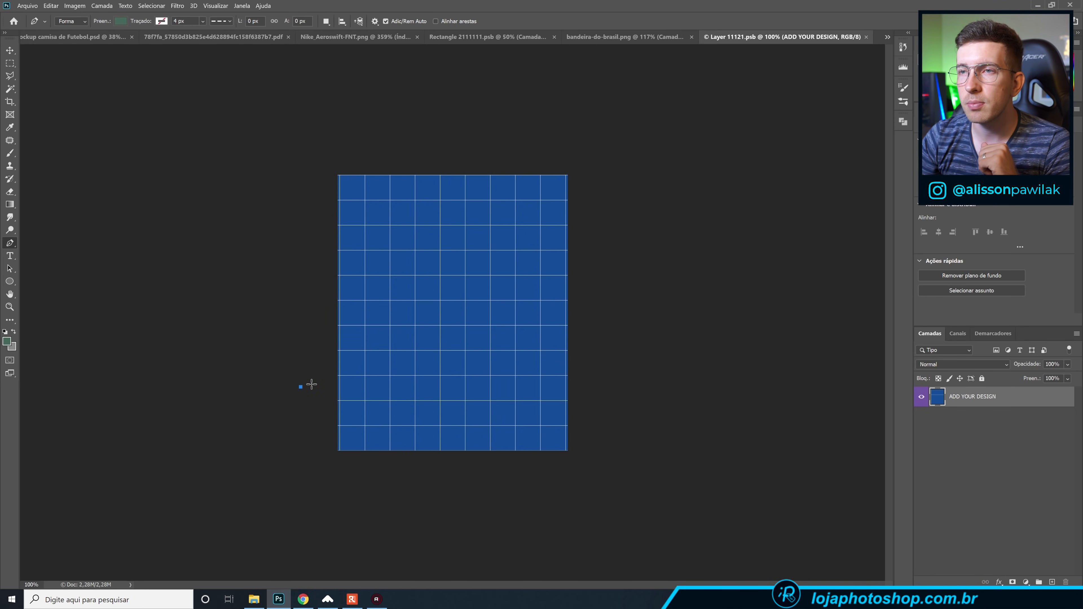
{"action": "left_click_drag", "start_coordinate": [422, 361], "coordinate": [488, 378]}
{"action": "left_click_drag", "start_coordinate": [526, 409], "coordinate": [667, 414]}
{"action": "key", "text": "ctrl+z"}
{"action": "key", "text": "ctrl+z"}
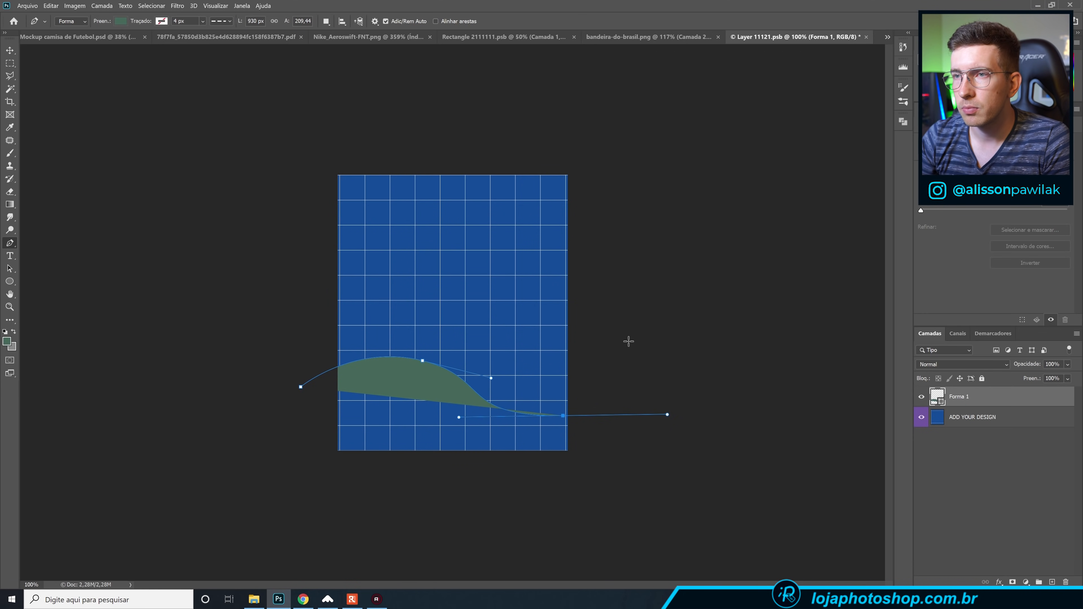
{"action": "left_click", "coordinate": [631, 337]}
{"action": "left_click", "coordinate": [682, 502]}
{"action": "left_click", "coordinate": [408, 519]}
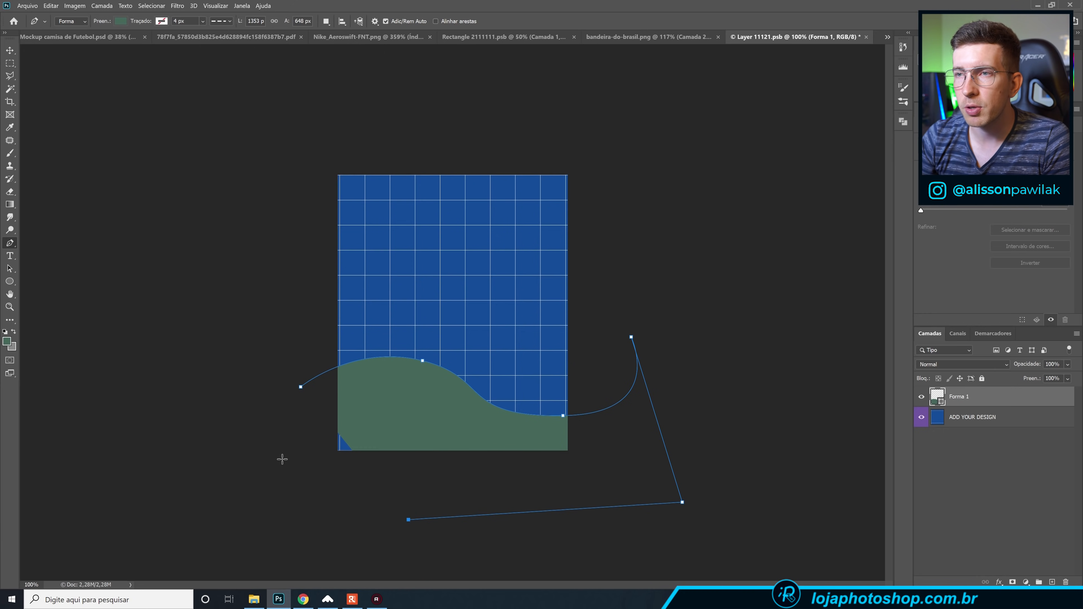
{"action": "left_click", "coordinate": [301, 468]}
{"action": "left_click", "coordinate": [301, 388]}
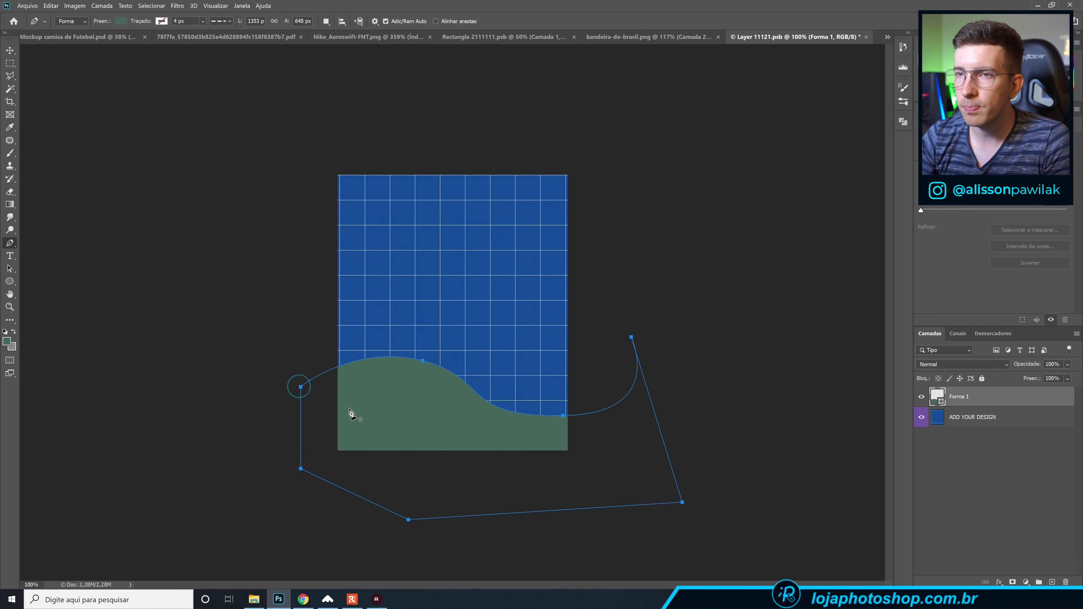
Fill the wave shape with green 28c546 and move it slightly up and to the left.
{"action": "left_click", "coordinate": [121, 21]}
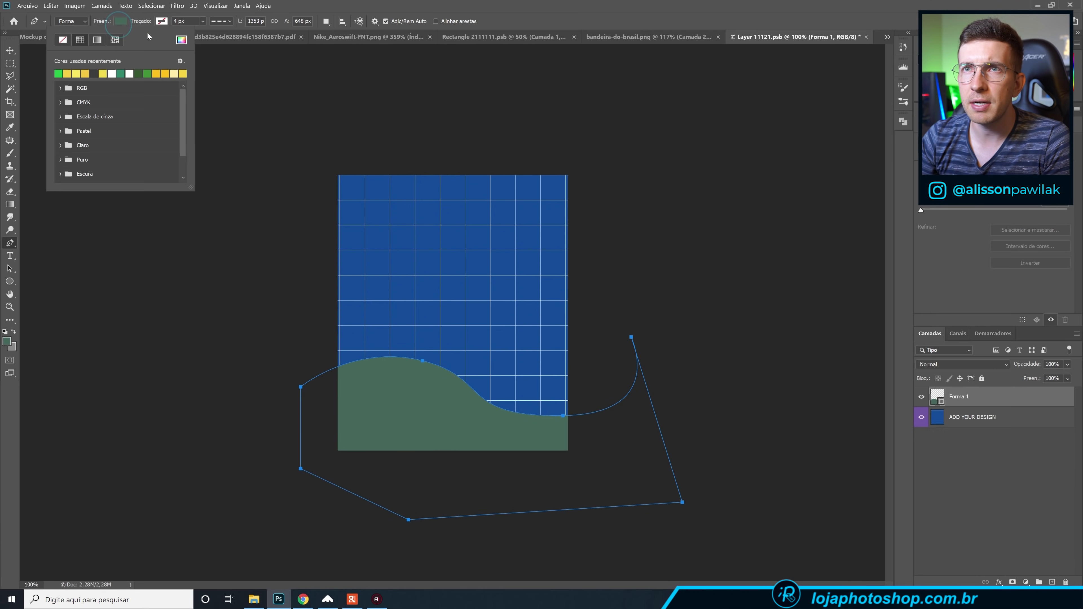
{"action": "left_click", "coordinate": [181, 40]}
{"action": "key", "text": "ctrl+v"}
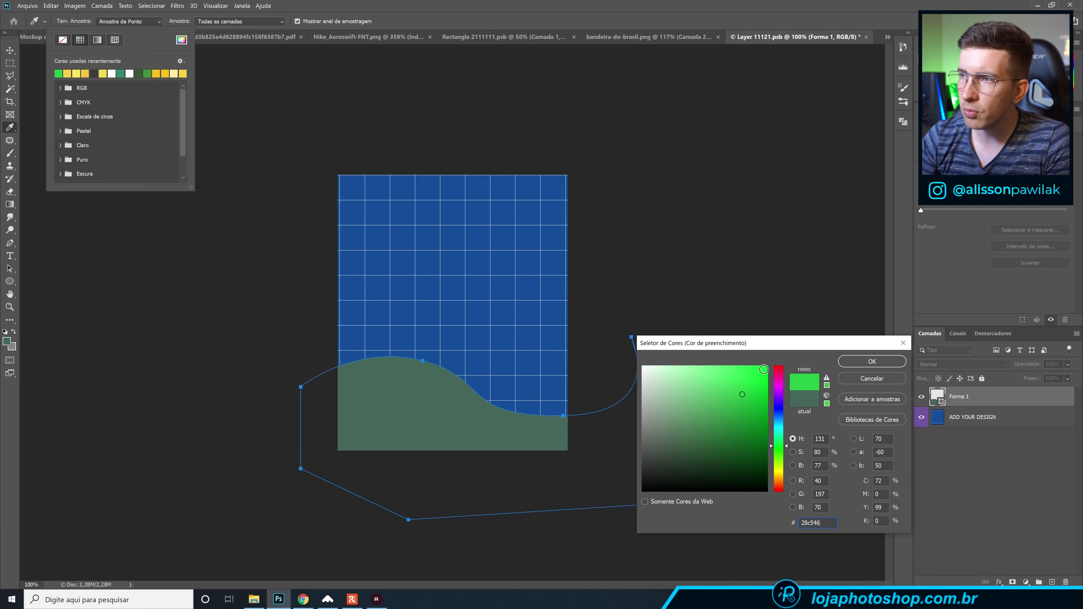
{"action": "left_click", "coordinate": [846, 365]}
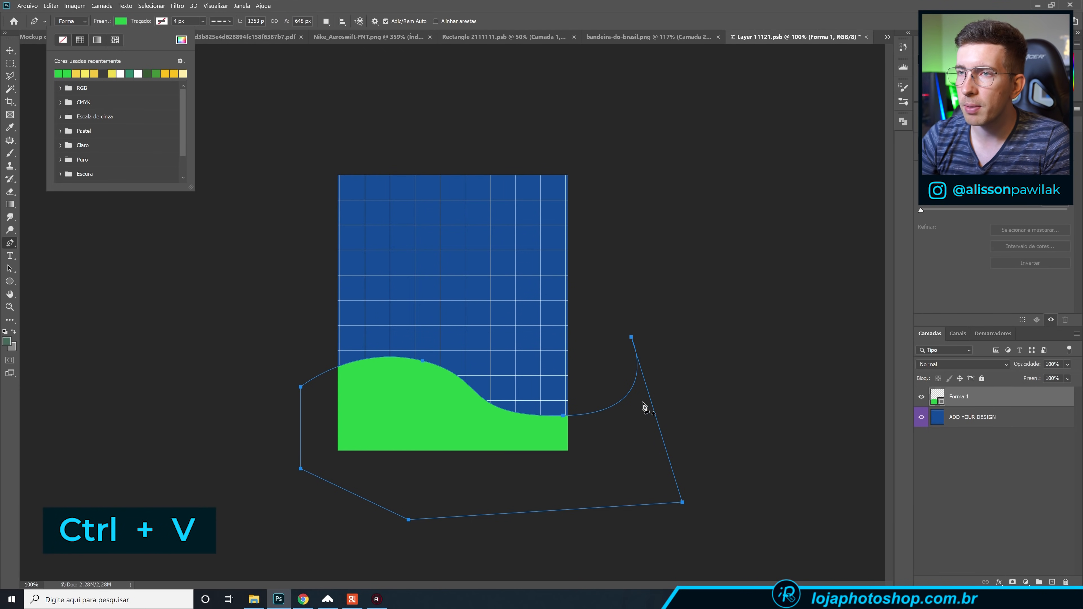
{"action": "left_click", "coordinate": [10, 50]}
{"action": "left_click_drag", "start_coordinate": [446, 437], "coordinate": [440, 430]}
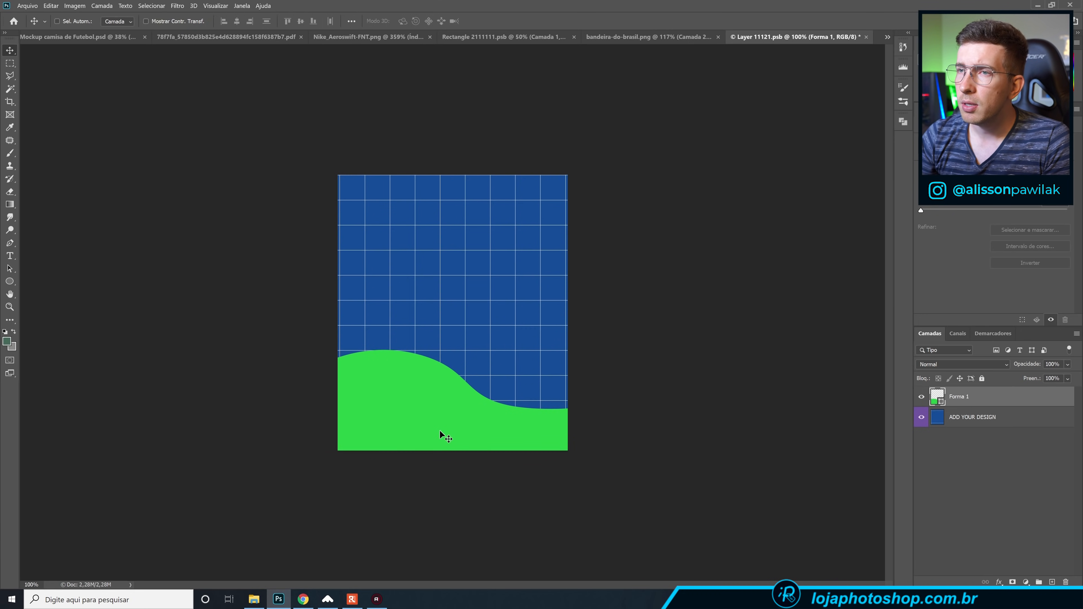
Add a new layer beneath the green wave and draw a second closed wave shape there with the Pen tool, its crests showing above the first.
{"action": "left_click", "coordinate": [9, 245]}
{"action": "left_click", "coordinate": [1052, 581]}
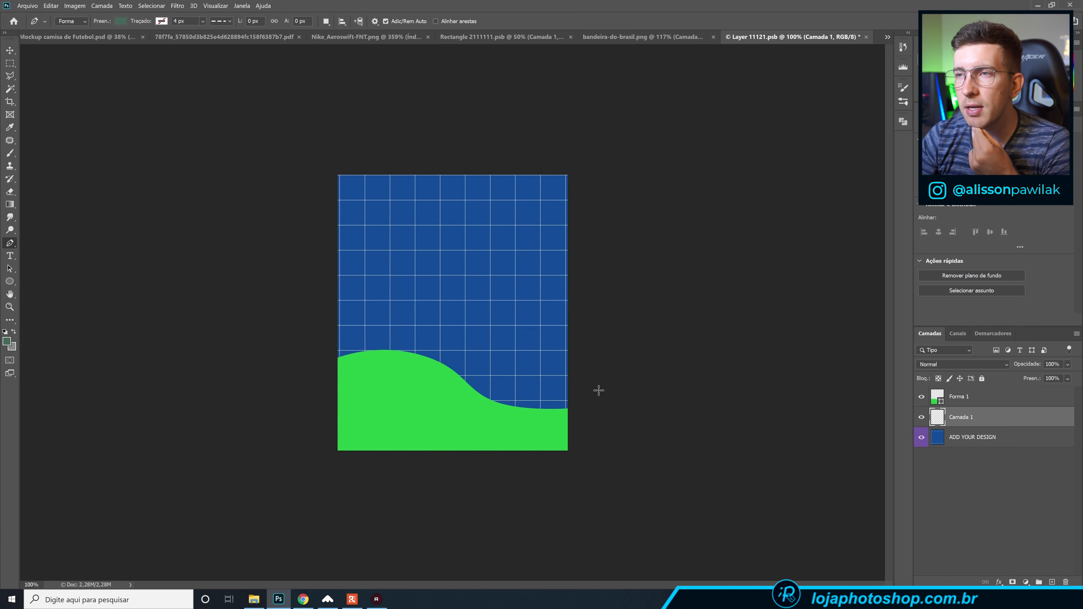
{"action": "left_click", "coordinate": [612, 373]}
{"action": "left_click_drag", "start_coordinate": [511, 374], "coordinate": [474, 389]}
{"action": "left_click_drag", "start_coordinate": [379, 386], "coordinate": [438, 392]}
{"action": "left_click_drag", "start_coordinate": [323, 321], "coordinate": [217, 330]}
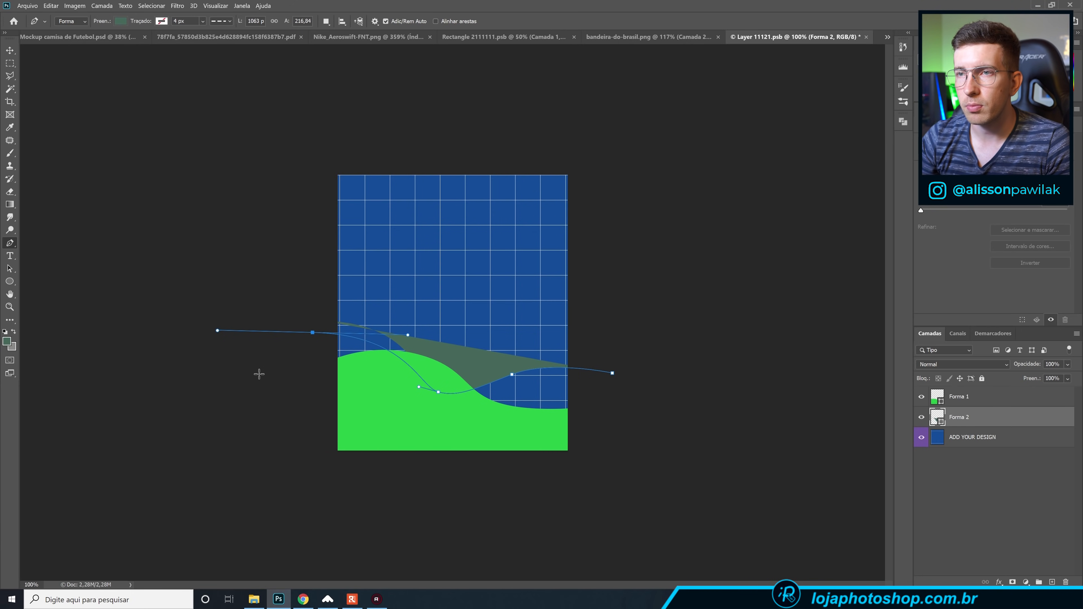
{"action": "left_click_drag", "start_coordinate": [271, 447], "coordinate": [309, 470]}
{"action": "left_click_drag", "start_coordinate": [612, 373], "coordinate": [703, 510]}
Fill the second wave shape, Forma 2, with green 28c546 and lower its layer opacity to 49%.
{"action": "left_click", "coordinate": [120, 21]}
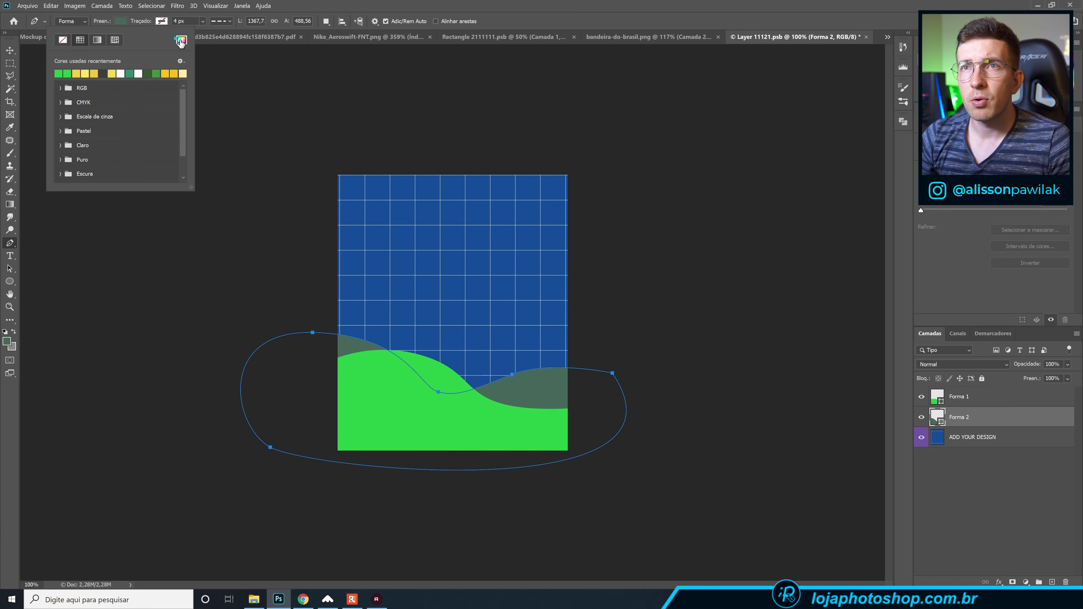
{"action": "left_click", "coordinate": [182, 39]}
{"action": "type", "text": "28c546"}
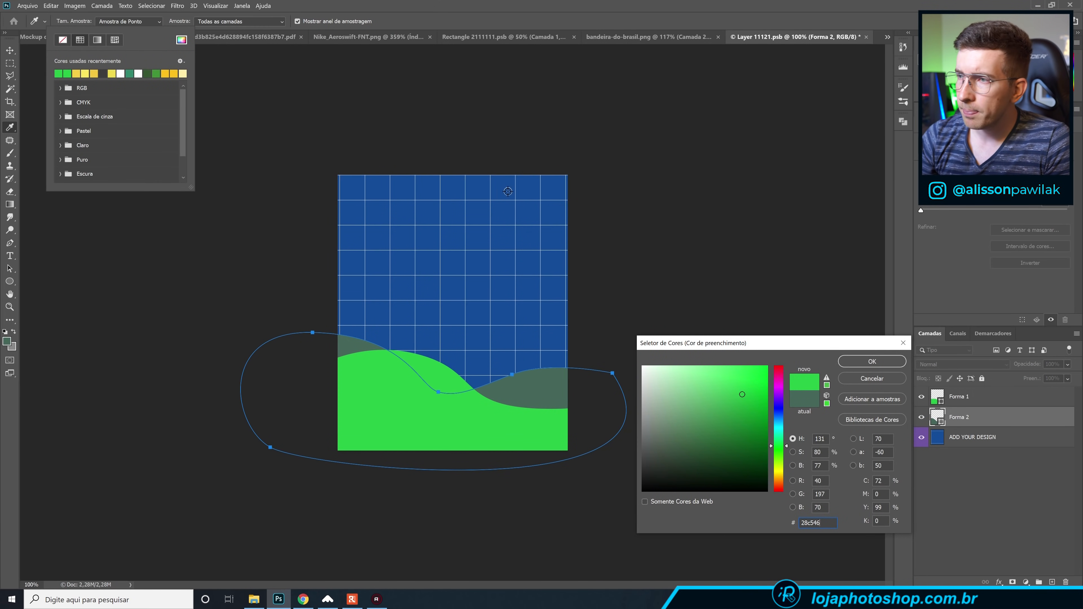
{"action": "left_click", "coordinate": [851, 361]}
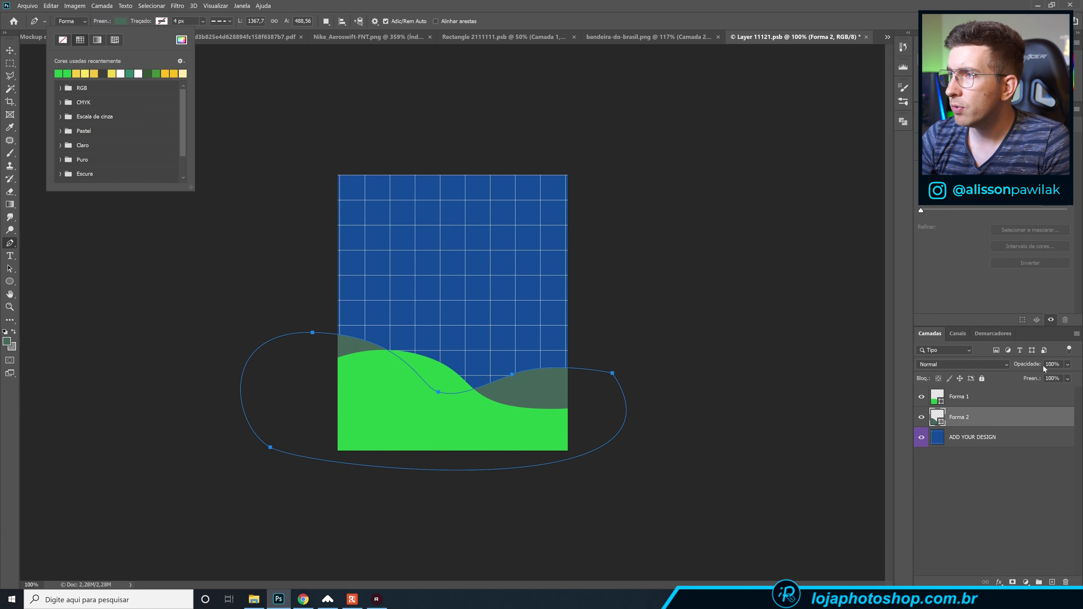
{"action": "left_click", "coordinate": [1067, 364]}
{"action": "left_click_drag", "start_coordinate": [1050, 375], "coordinate": [1052, 375]}
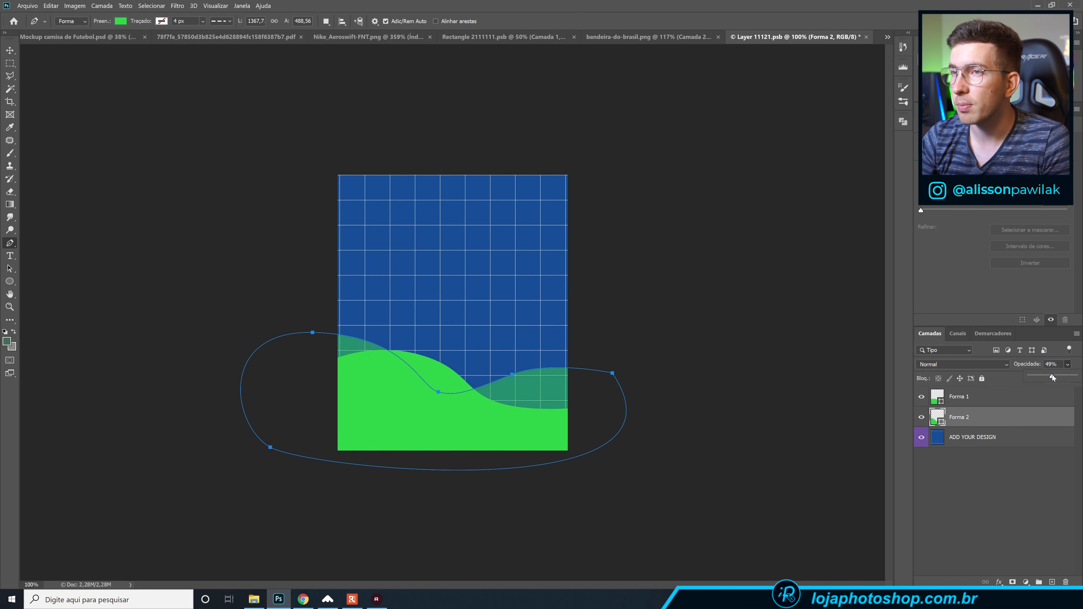
Hide the ADD YOUR DESIGN layer, save the sleeve smart object and return to the Mockup camisa de Futebol document.
{"action": "left_click", "coordinate": [1008, 426]}
{"action": "left_click", "coordinate": [993, 439]}
{"action": "left_click", "coordinate": [921, 439]}
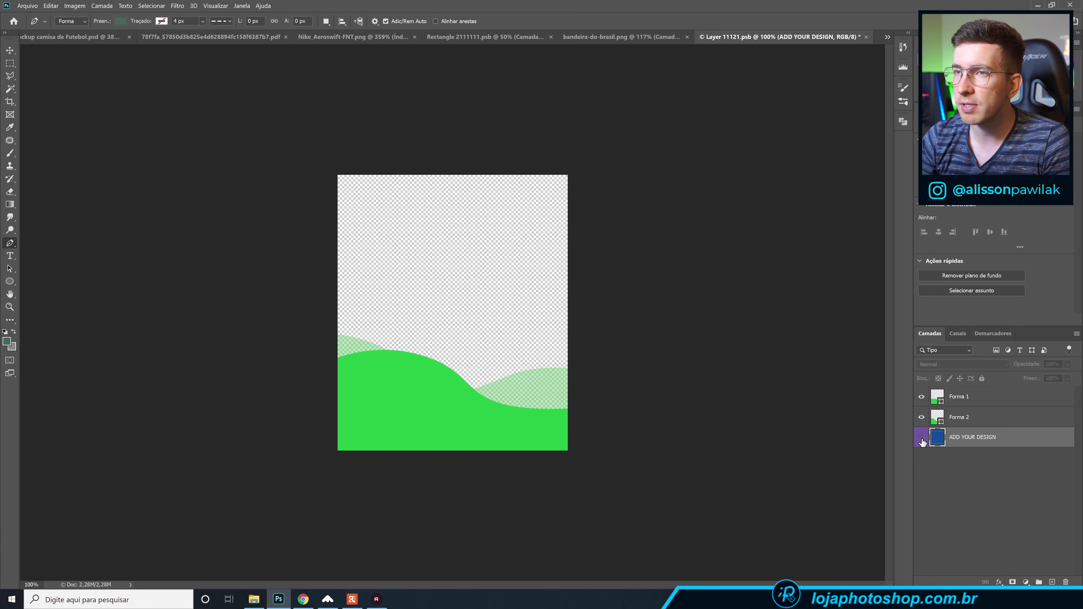
{"action": "key", "text": "ctrl+s"}
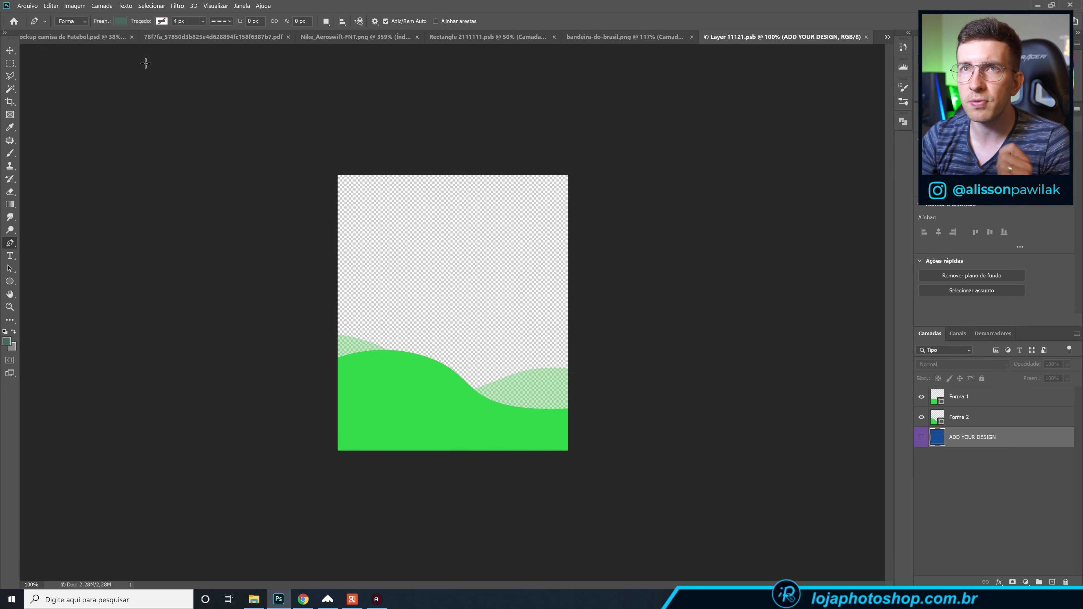
{"action": "left_click", "coordinate": [92, 38]}
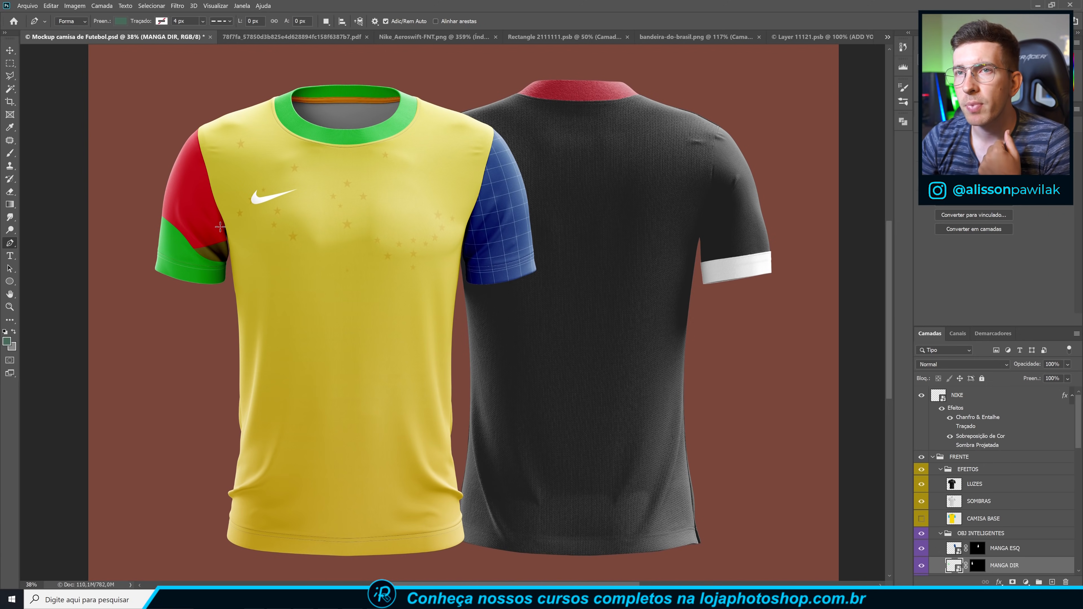
In Rectangle 2111111.psb, copy the hex code f4c73f of the gradient fill's darker yellow stop and leave the gradient settings without changes.
{"action": "scroll", "coordinate": [983, 525], "scroll_direction": "down", "scroll_amount": 3}
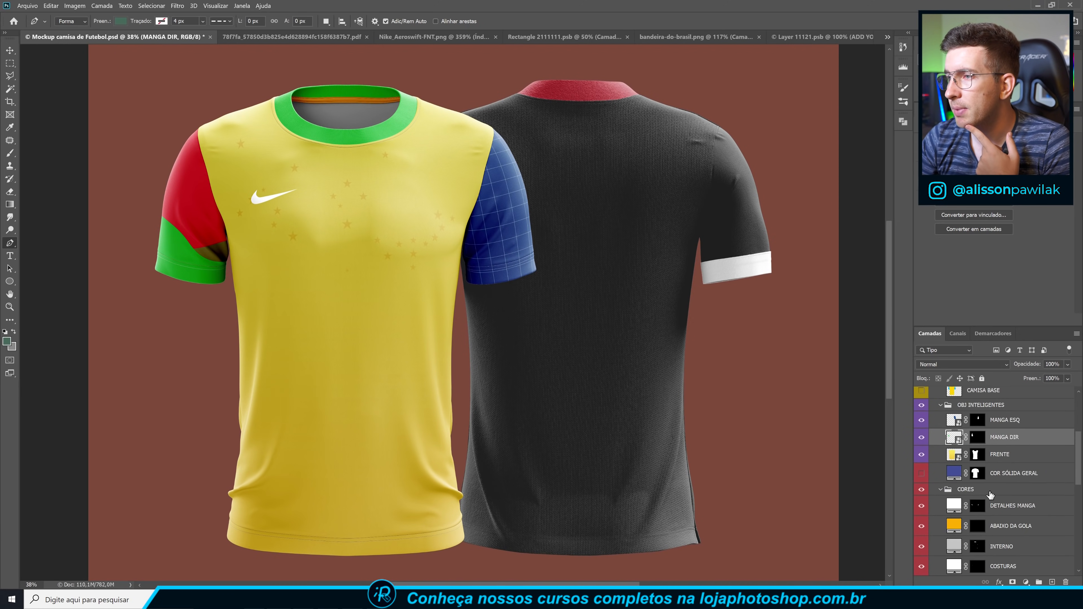
{"action": "scroll", "coordinate": [989, 495], "scroll_direction": "down", "scroll_amount": 5}
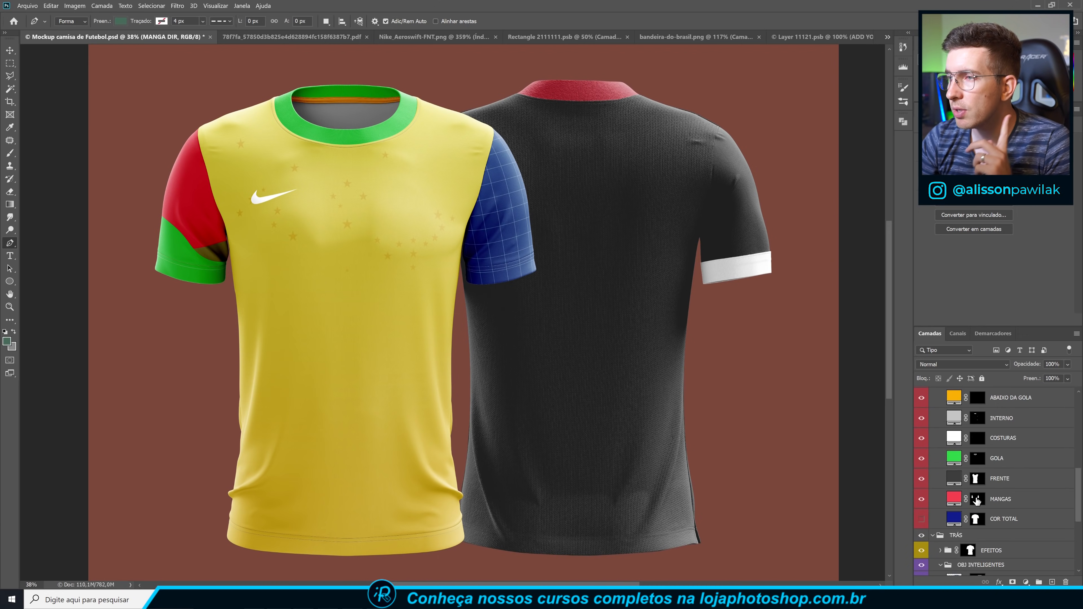
{"action": "scroll", "coordinate": [978, 496], "scroll_direction": "up", "scroll_amount": 4}
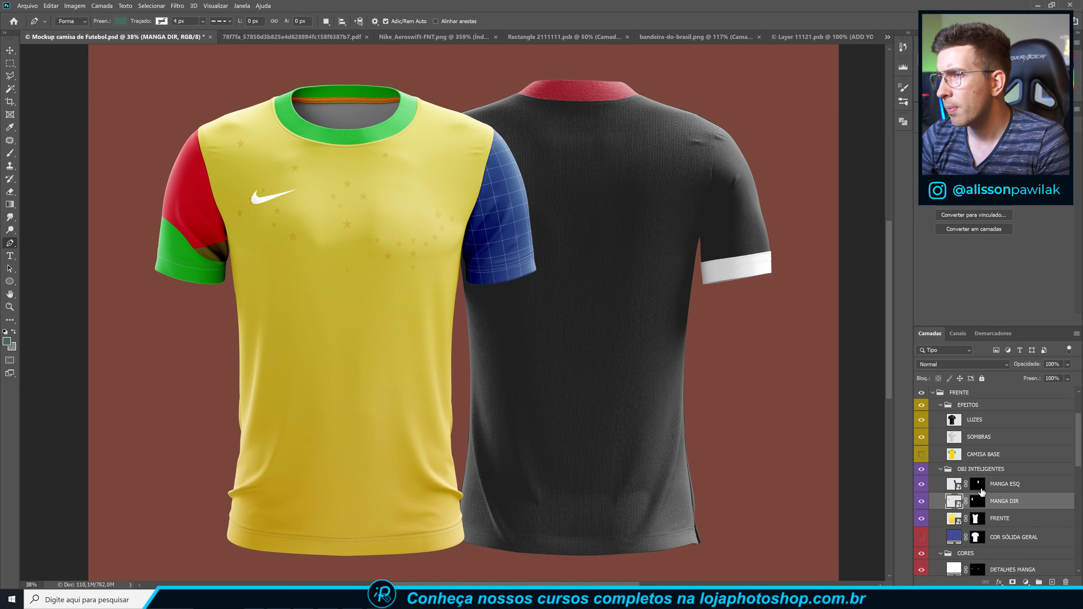
{"action": "left_click", "coordinate": [678, 36]}
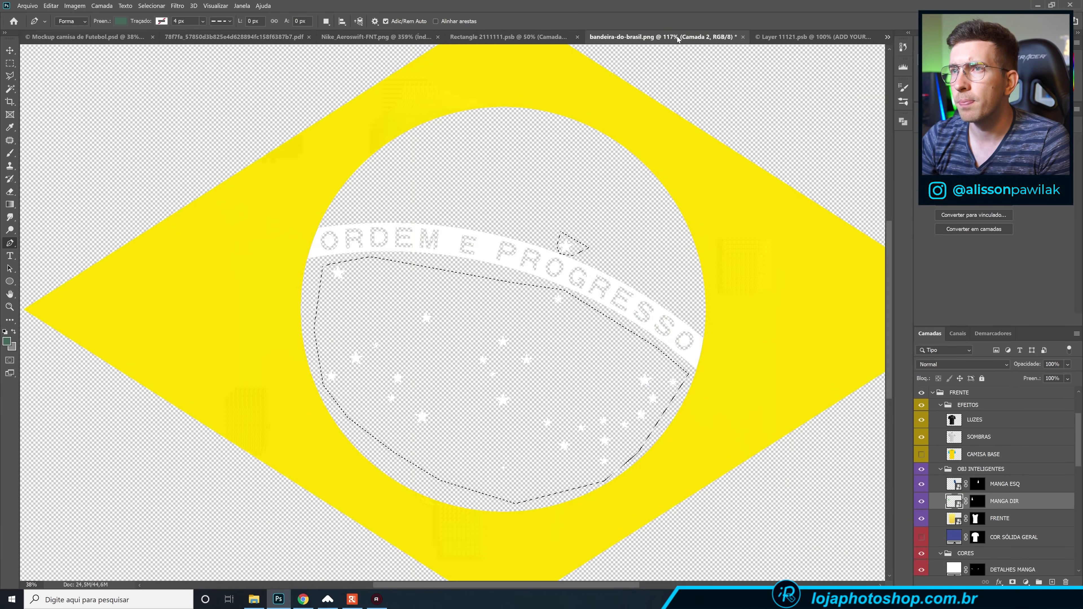
{"action": "left_click", "coordinate": [537, 35]}
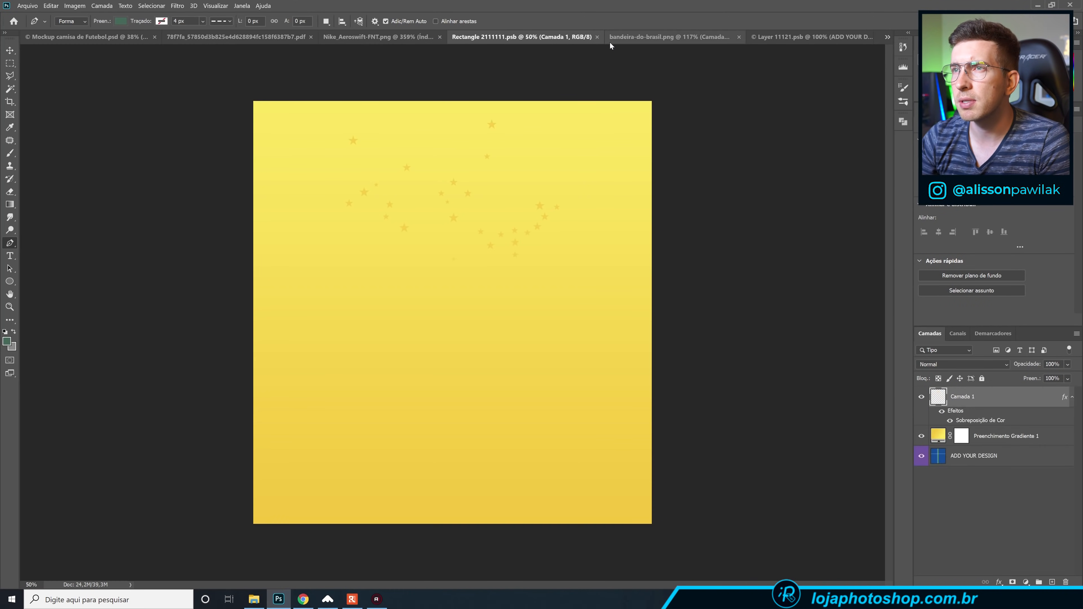
{"action": "double_click", "coordinate": [934, 436]}
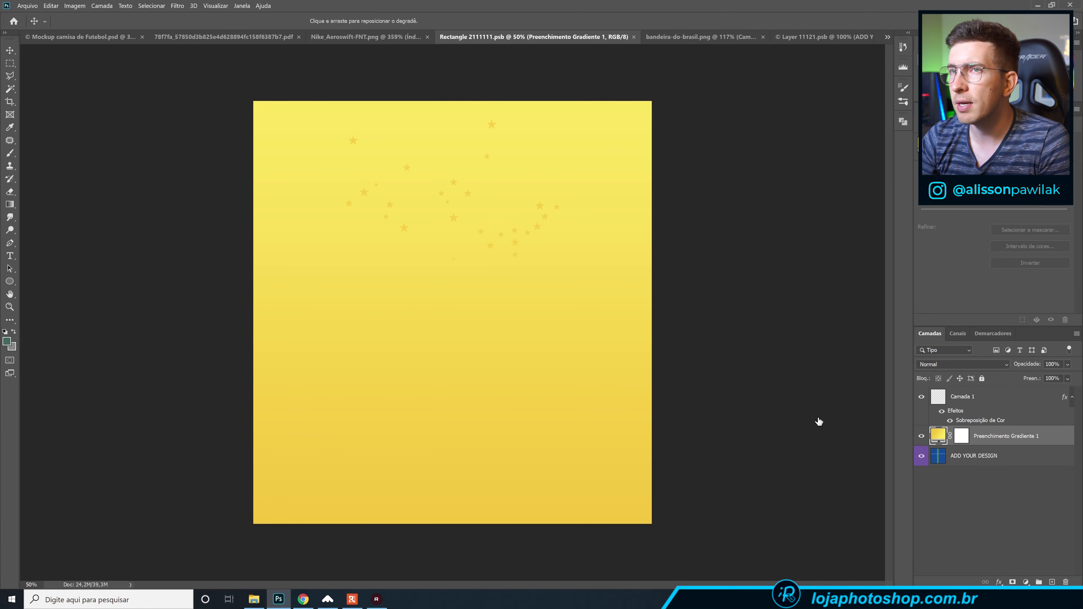
{"action": "left_click", "coordinate": [747, 278]}
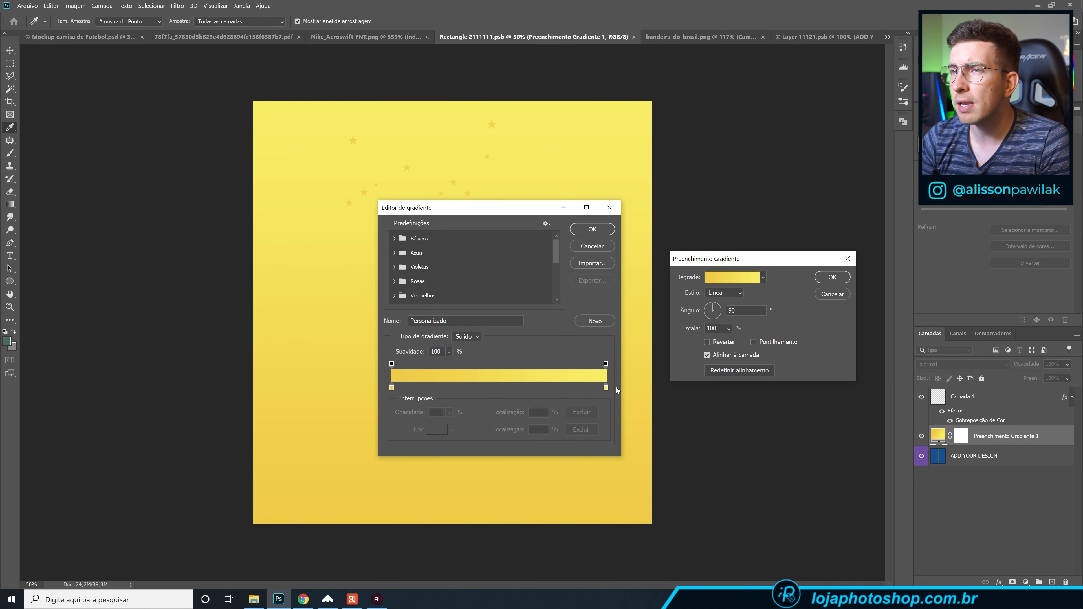
{"action": "left_click", "coordinate": [606, 388]}
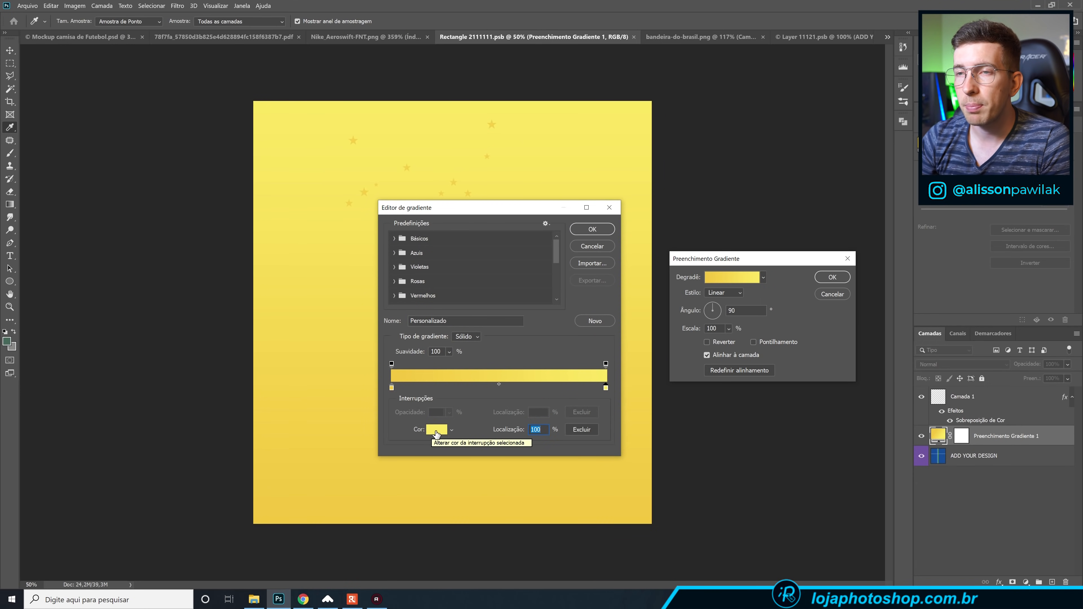
{"action": "left_click", "coordinate": [391, 389]}
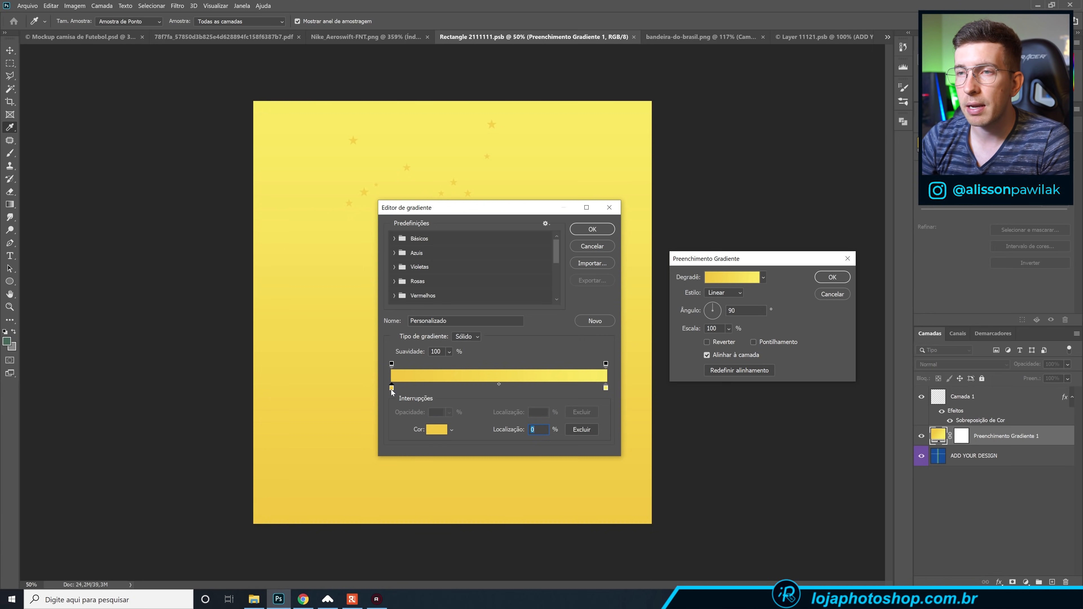
{"action": "left_click", "coordinate": [436, 430]}
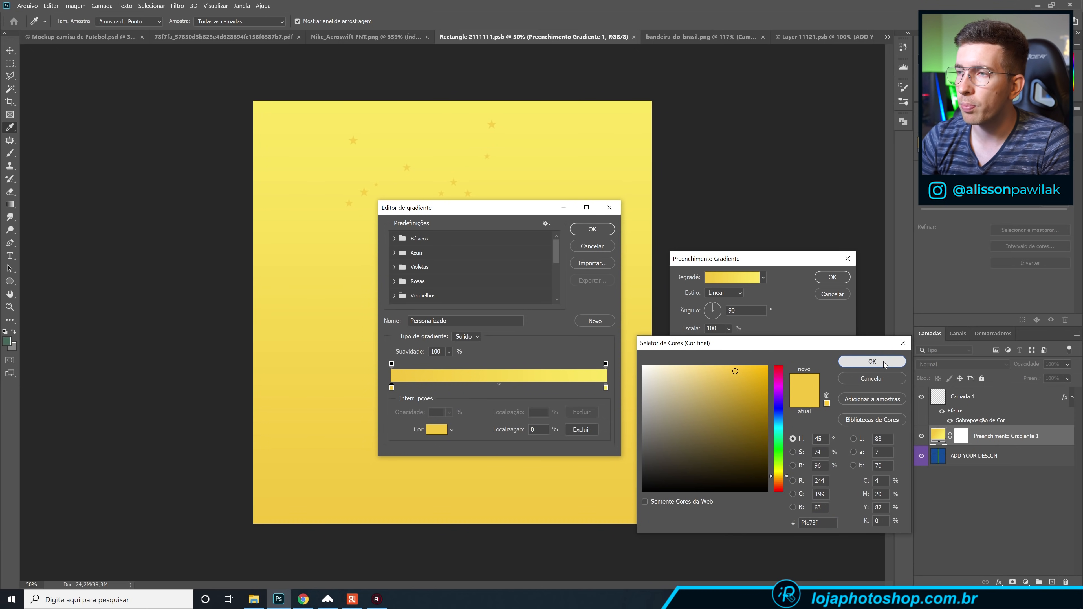
{"action": "left_click", "coordinate": [877, 375]}
{"action": "left_click", "coordinate": [601, 247]}
{"action": "left_click", "coordinate": [819, 294]}
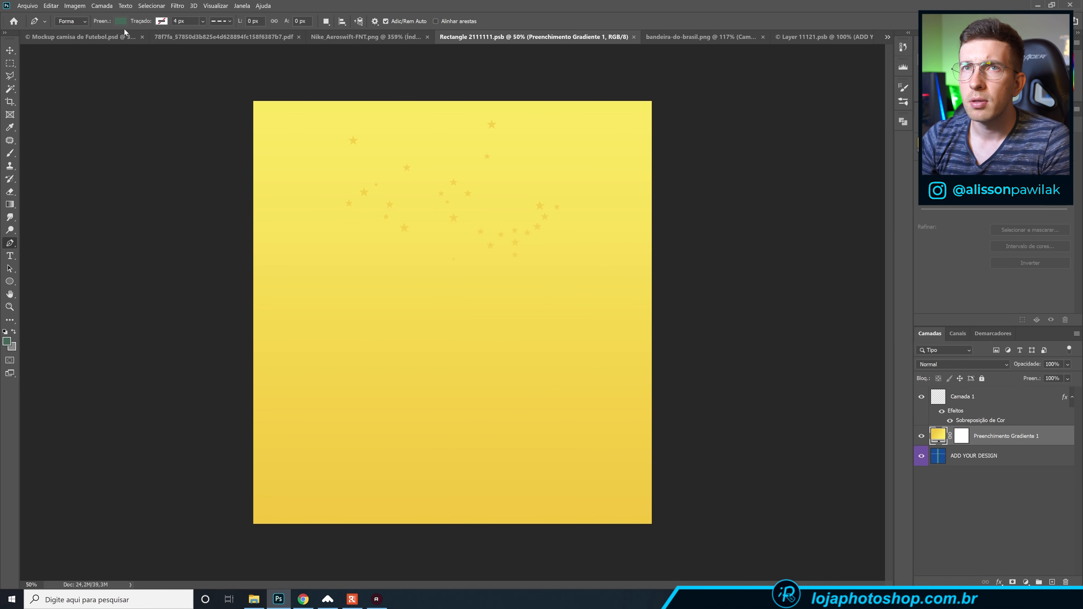
In the shirt mockup, set the sleeve fill layer MANGAS to f4c73f and shift its hue to 52° for yellow f4dd3f.
{"action": "left_click", "coordinate": [87, 37]}
{"action": "scroll", "coordinate": [1024, 510], "scroll_direction": "down", "scroll_amount": 5}
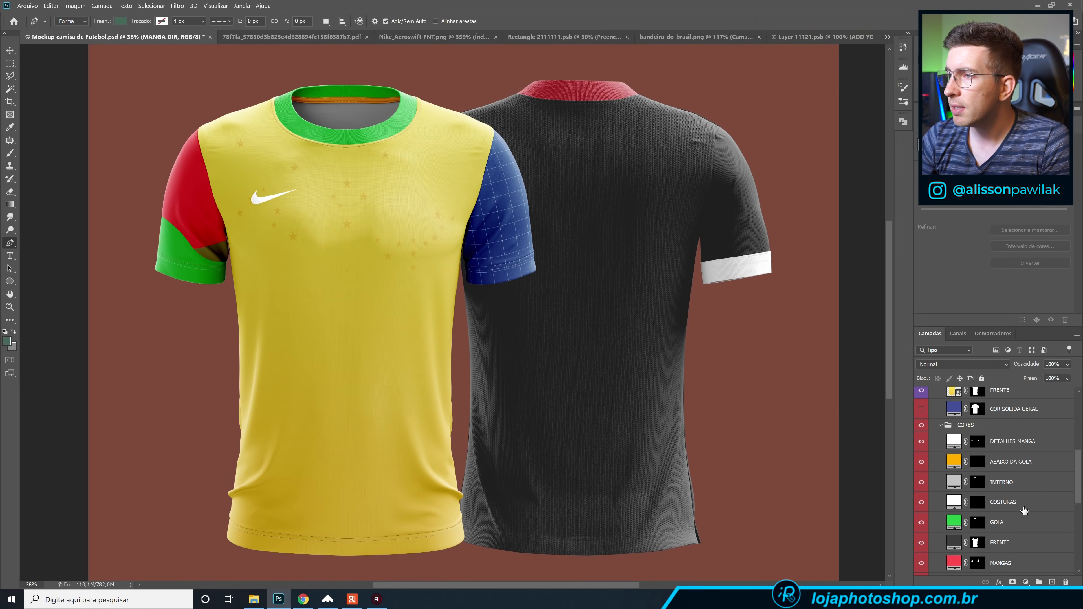
{"action": "double_click", "coordinate": [953, 563]}
{"action": "type", "text": "f4c73f"}
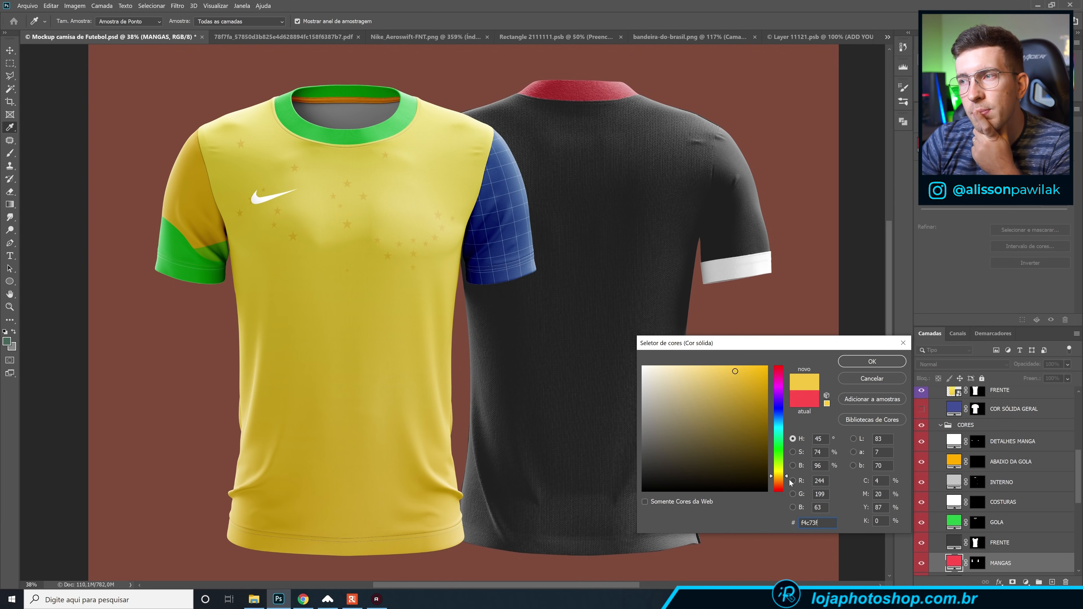
{"action": "left_click_drag", "start_coordinate": [789, 480], "coordinate": [787, 475]}
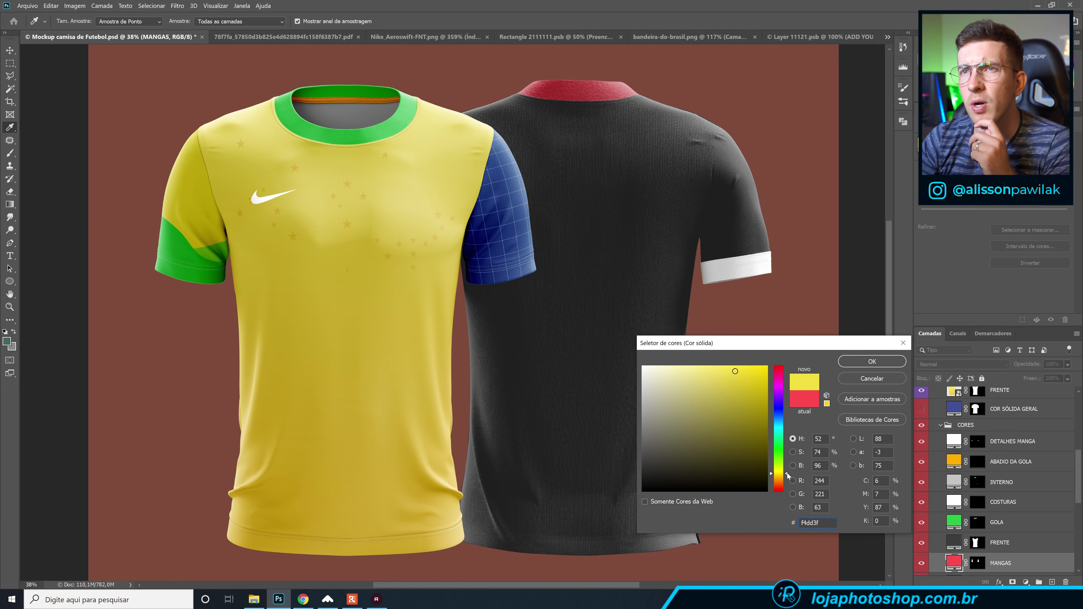
{"action": "left_click", "coordinate": [896, 364]}
{"action": "key", "text": "p"}
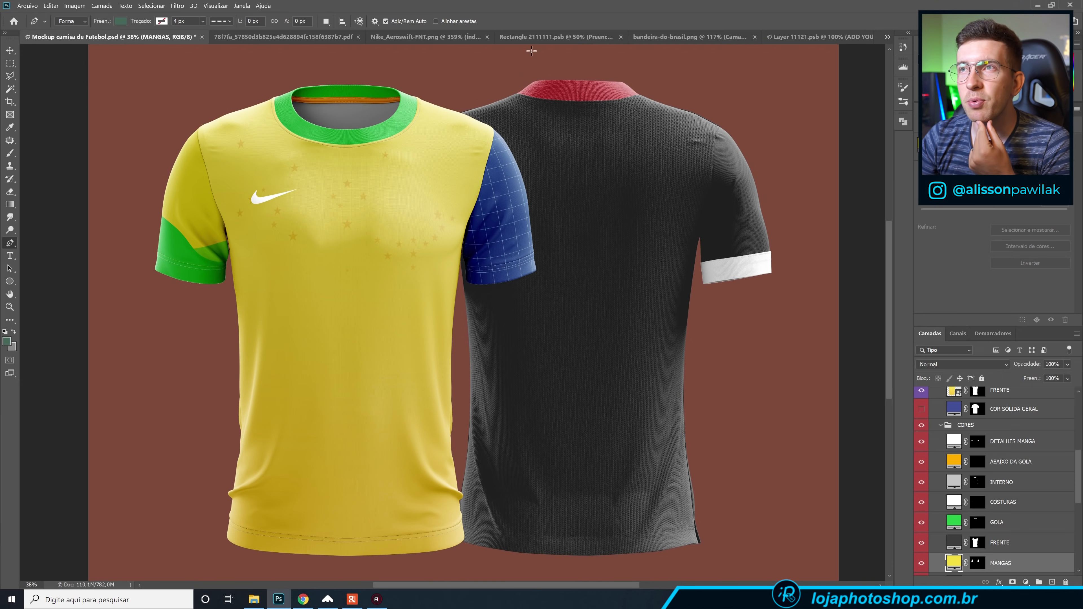
In Layer 11121.psb, draw a straight-topped band about 908 × 150 px across the canvas bottom on a new layer and place it above both waves.
{"action": "left_click", "coordinate": [698, 36]}
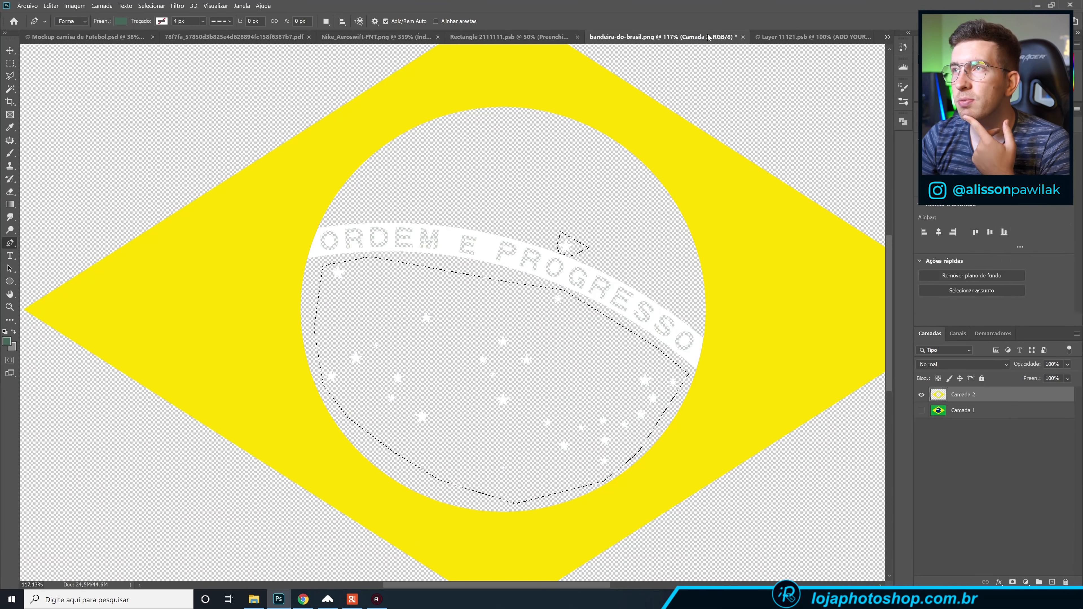
{"action": "left_click", "coordinate": [781, 37]}
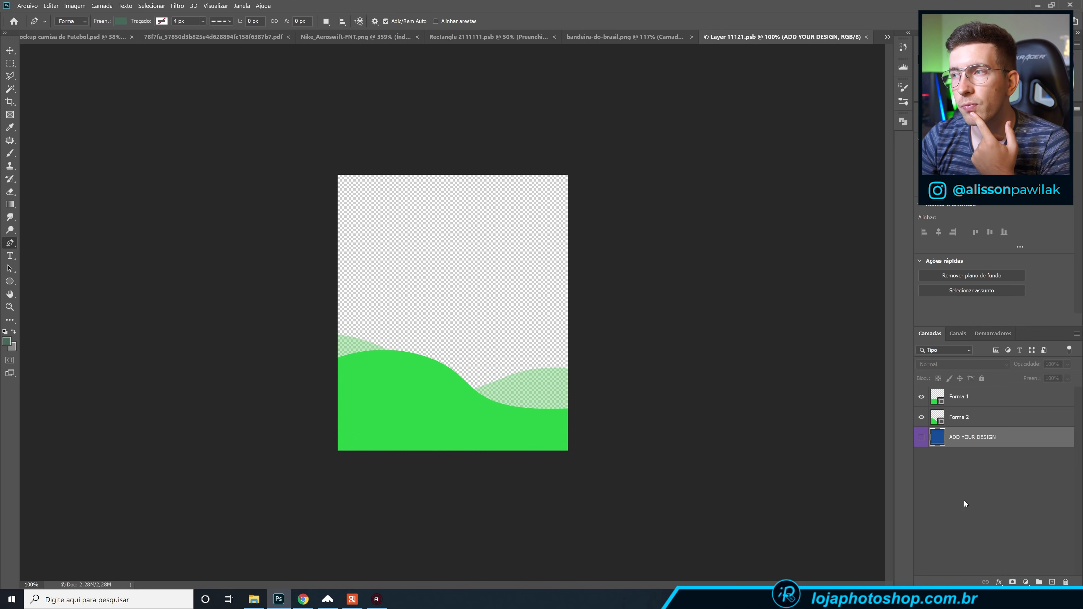
{"action": "left_click", "coordinate": [1055, 581]}
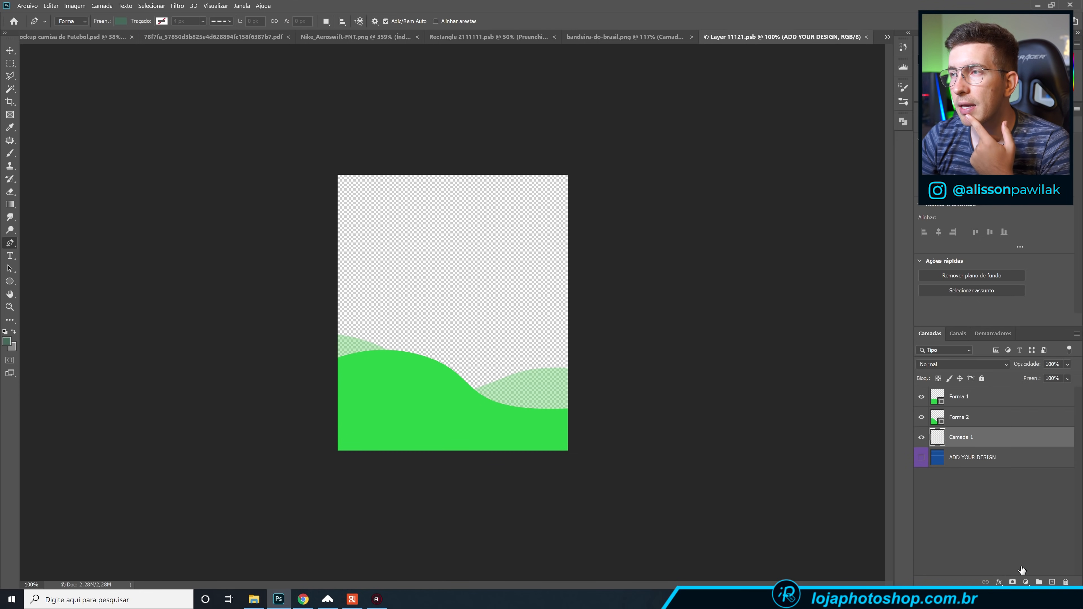
{"action": "left_click", "coordinate": [573, 426]}
{"action": "left_click", "coordinate": [326, 427]}
{"action": "left_click", "coordinate": [327, 469]}
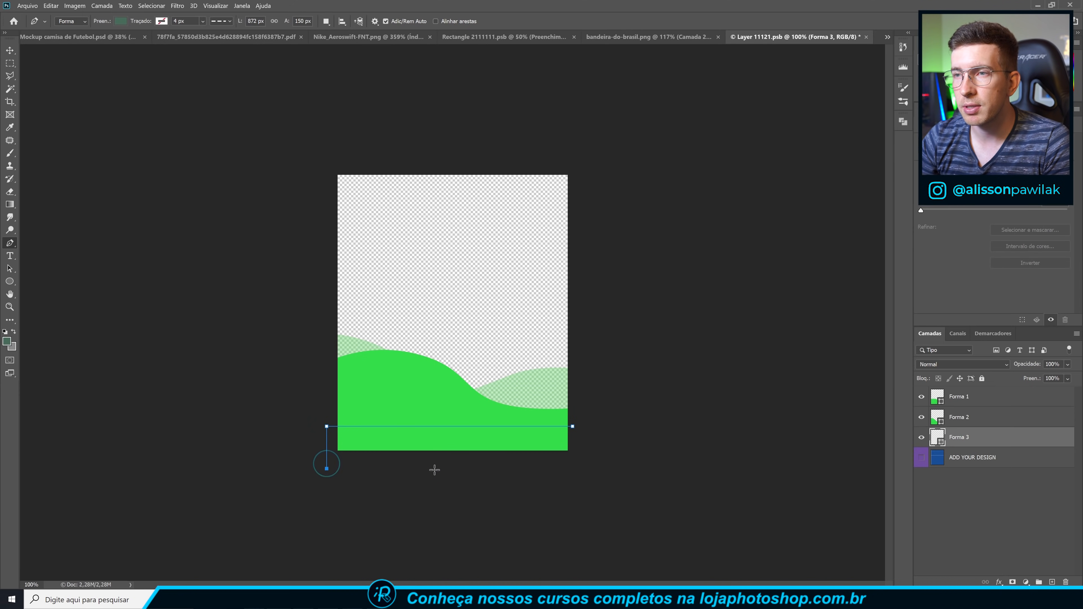
{"action": "left_click", "coordinate": [583, 469]}
{"action": "left_click", "coordinate": [572, 426]}
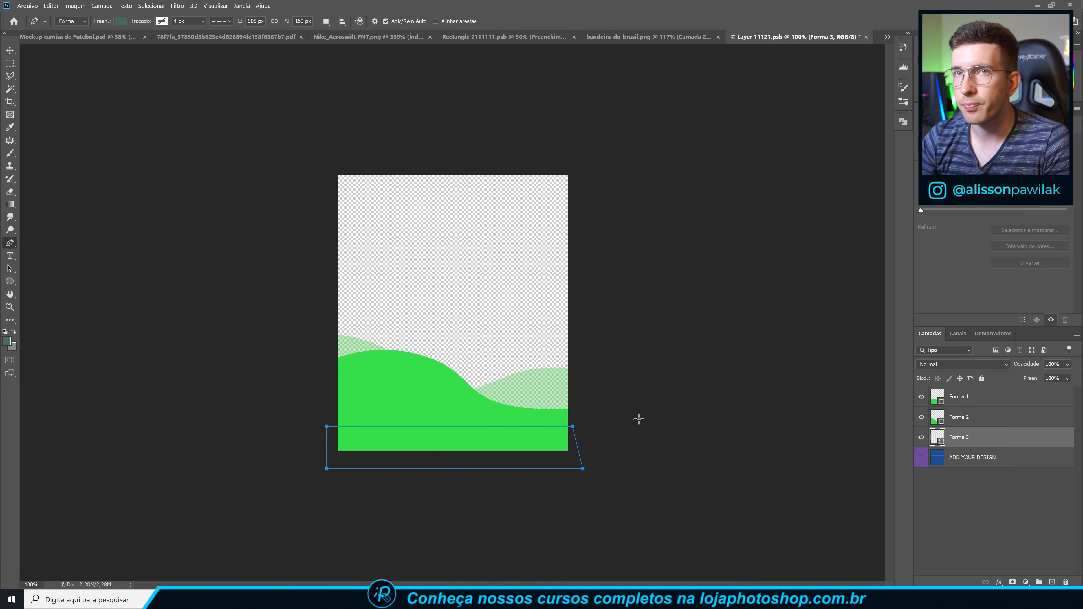
{"action": "left_click_drag", "start_coordinate": [965, 437], "coordinate": [972, 392]}
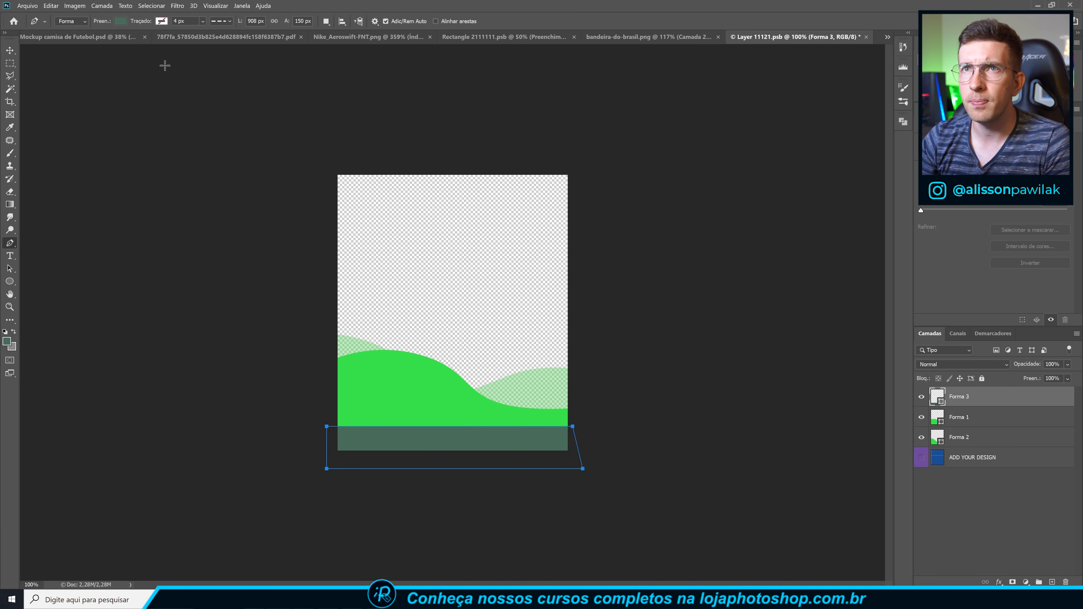
Fill the bottom band, Forma 3, with darker green 359146, save the sleeve smart object and return to the shirt mockup.
{"action": "left_click", "coordinate": [976, 457]}
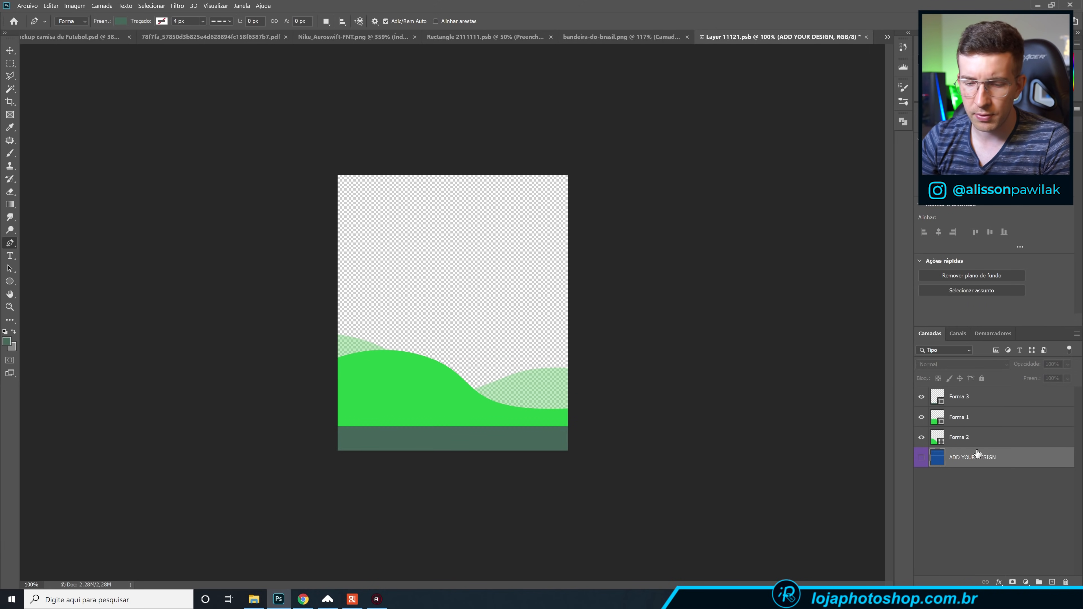
{"action": "left_click", "coordinate": [87, 38]}
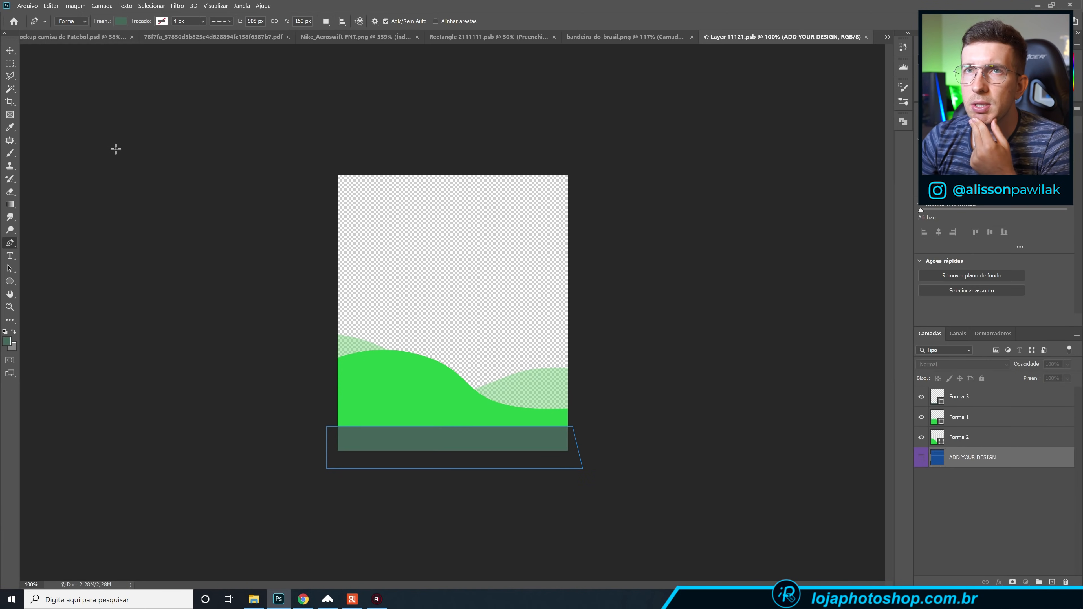
{"action": "left_click", "coordinate": [121, 21]}
{"action": "left_click", "coordinate": [182, 40]}
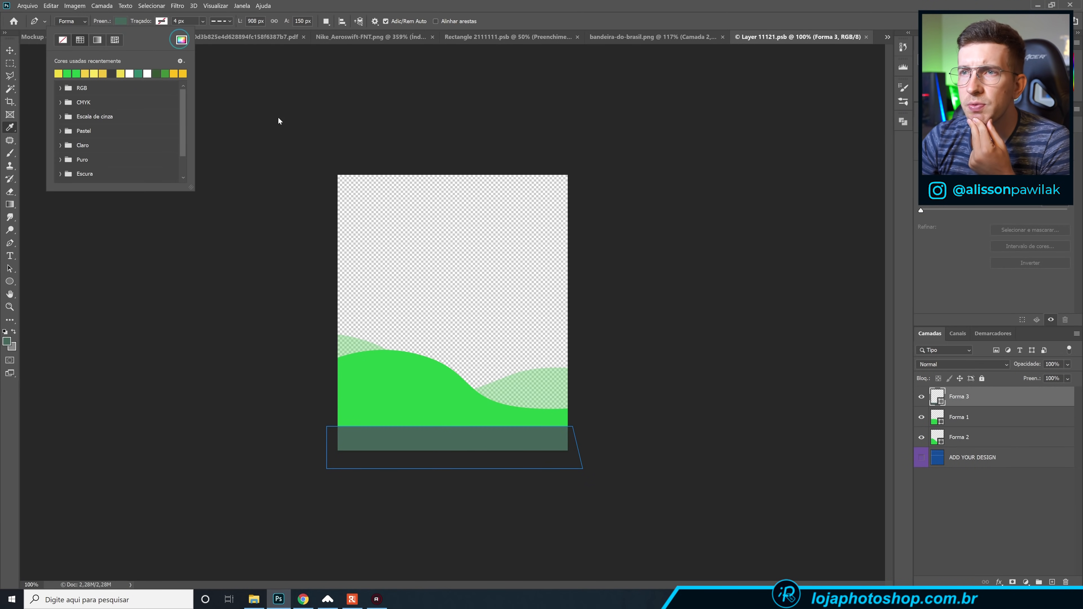
{"action": "left_click", "coordinate": [724, 439]}
{"action": "left_click", "coordinate": [726, 409]}
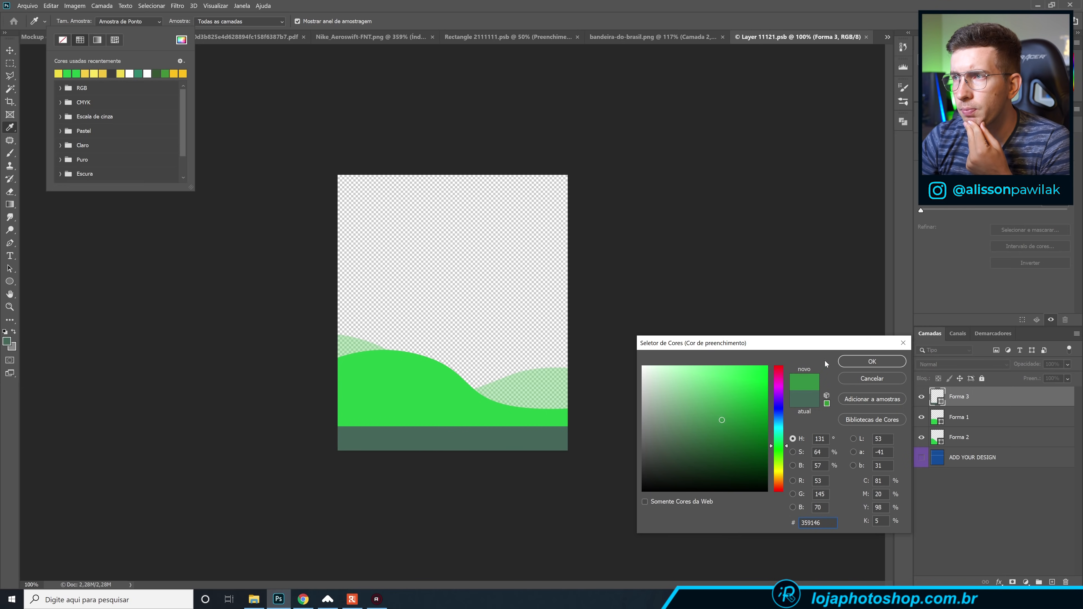
{"action": "left_click", "coordinate": [845, 362]}
{"action": "left_click", "coordinate": [432, 223]}
{"action": "key", "text": "ctrl+s"}
{"action": "left_click", "coordinate": [100, 40]}
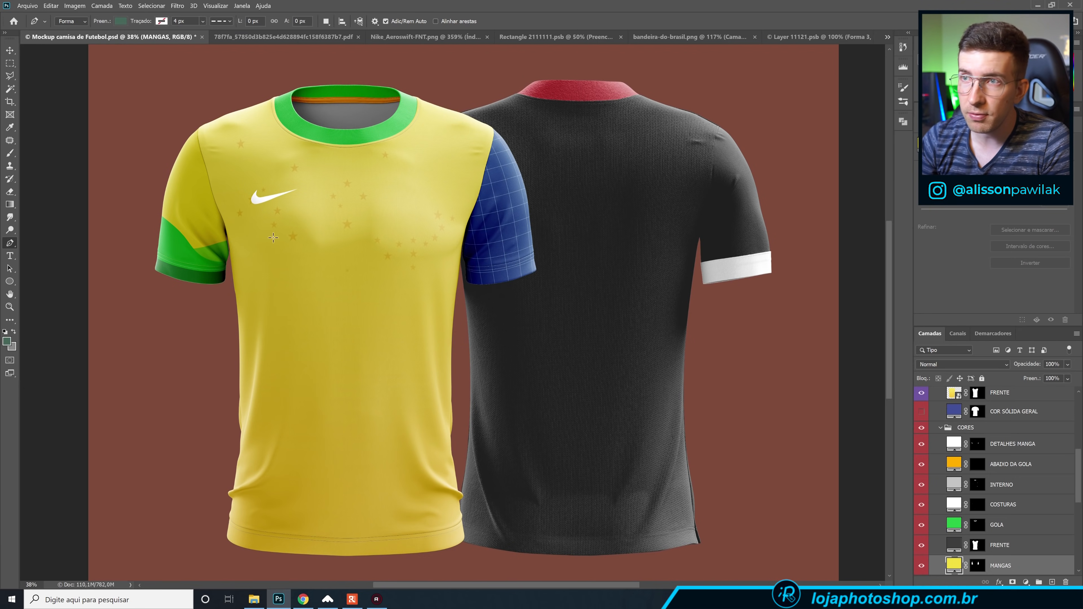
Select the Forma 1, Forma 2 and Forma 3 layers in Layer 11121.psb for copying and open the mockup's MANGA ESQ smart object.
{"action": "left_click", "coordinate": [832, 36]}
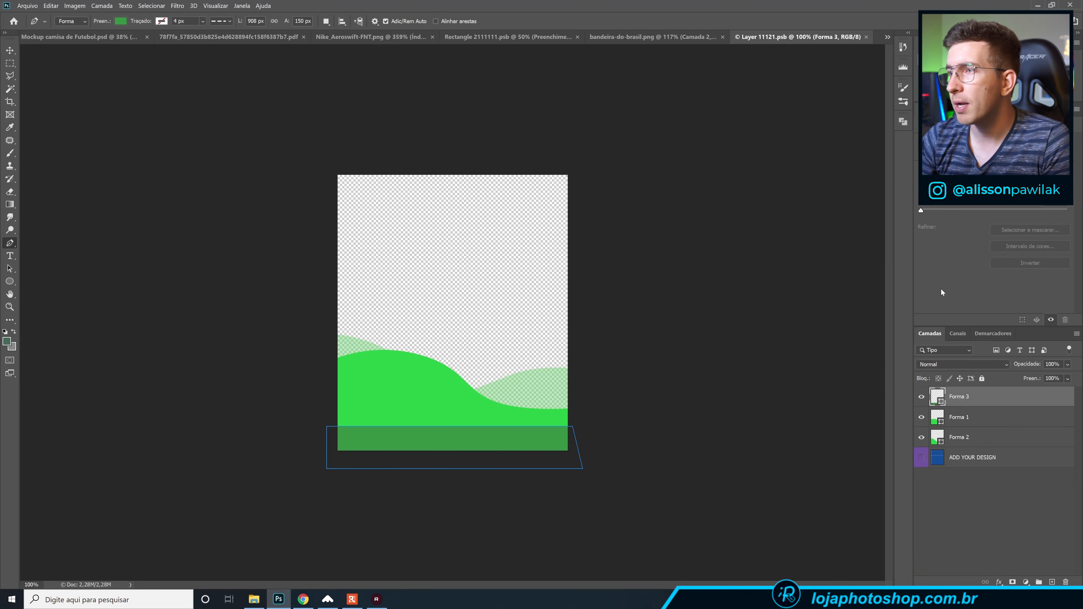
{"action": "left_click", "coordinate": [969, 435], "text": "shift"}
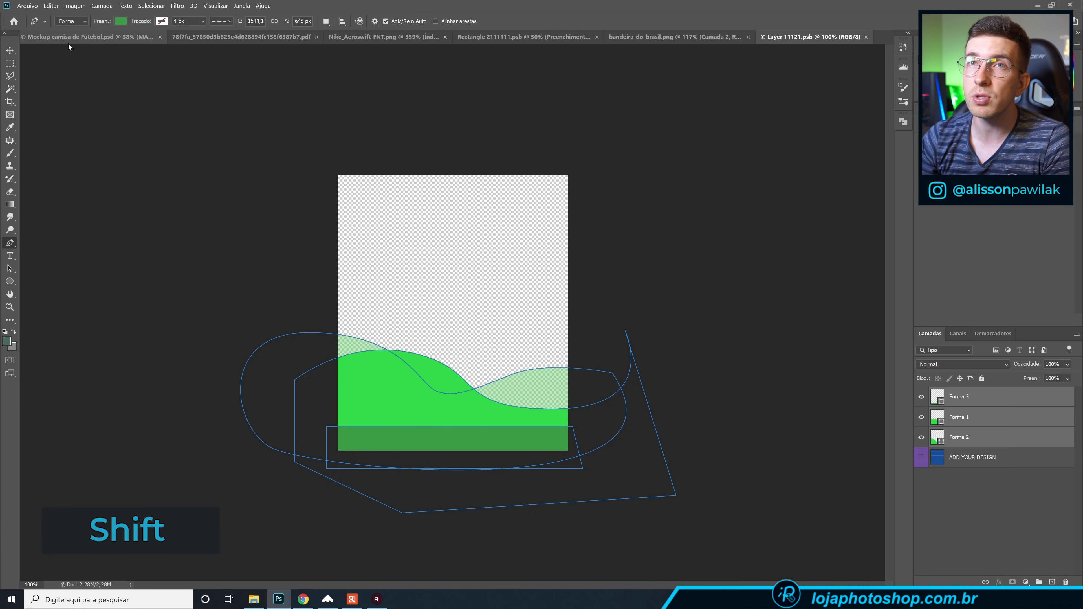
{"action": "left_click", "coordinate": [83, 42]}
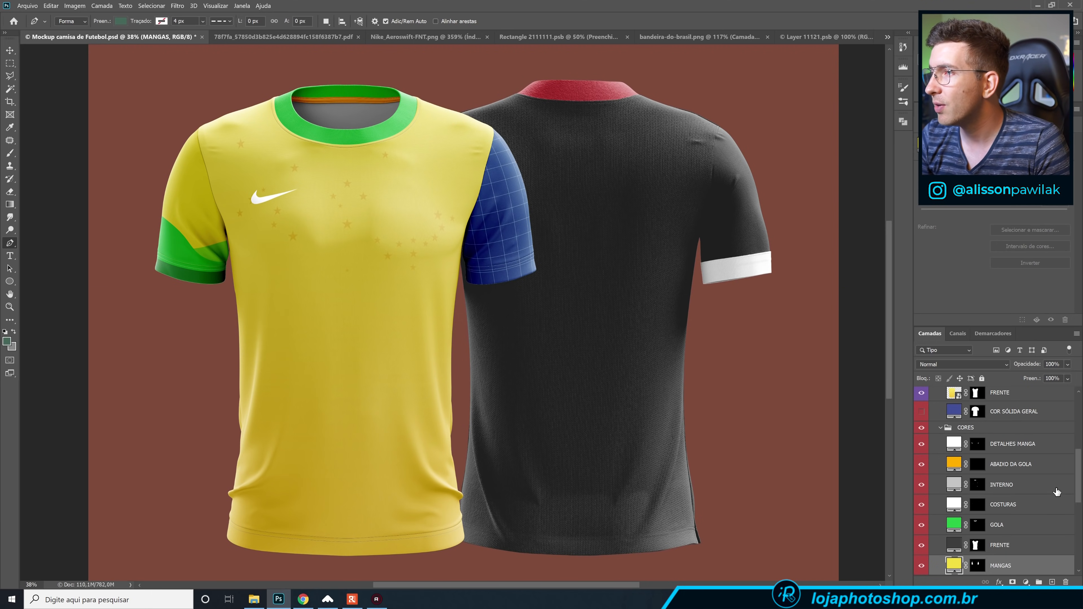
{"action": "scroll", "coordinate": [1040, 484], "scroll_direction": "up", "scroll_amount": 5}
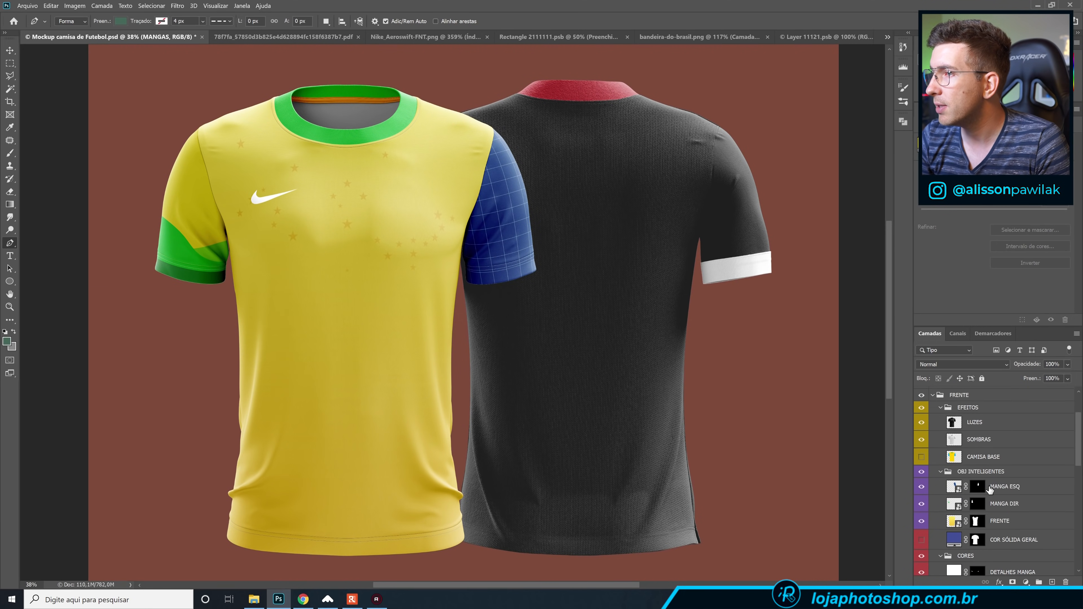
{"action": "double_click", "coordinate": [953, 487]}
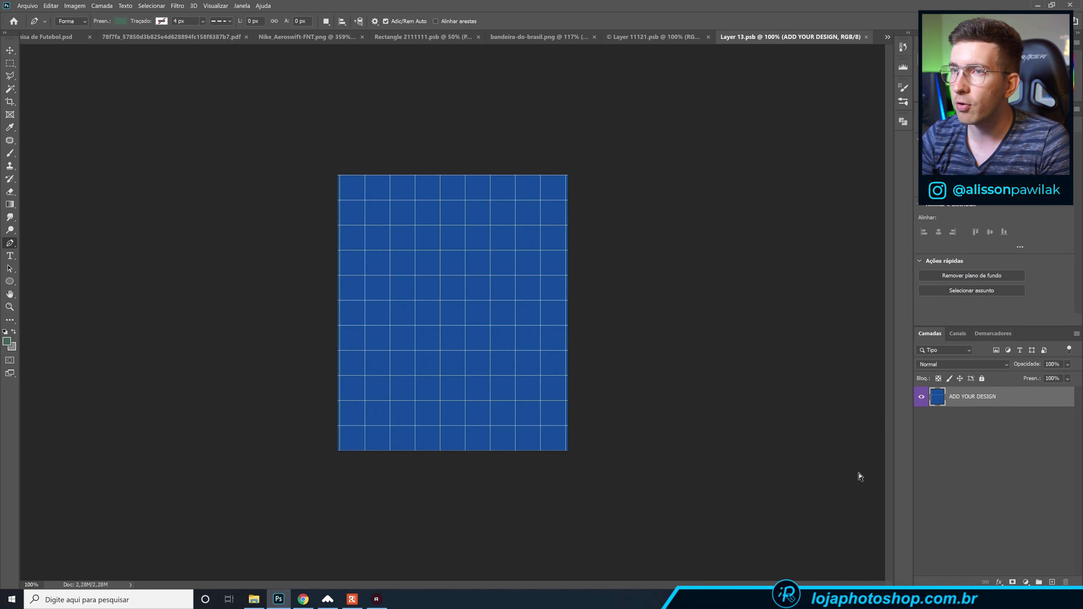
In Layer 13.psb, try pasting the copied shapes, add a blank layer above ADD YOUR DESIGN for another try, and undo each paste.
{"action": "key", "text": "ctrl+v"}
{"action": "key", "text": "ctrl+z"}
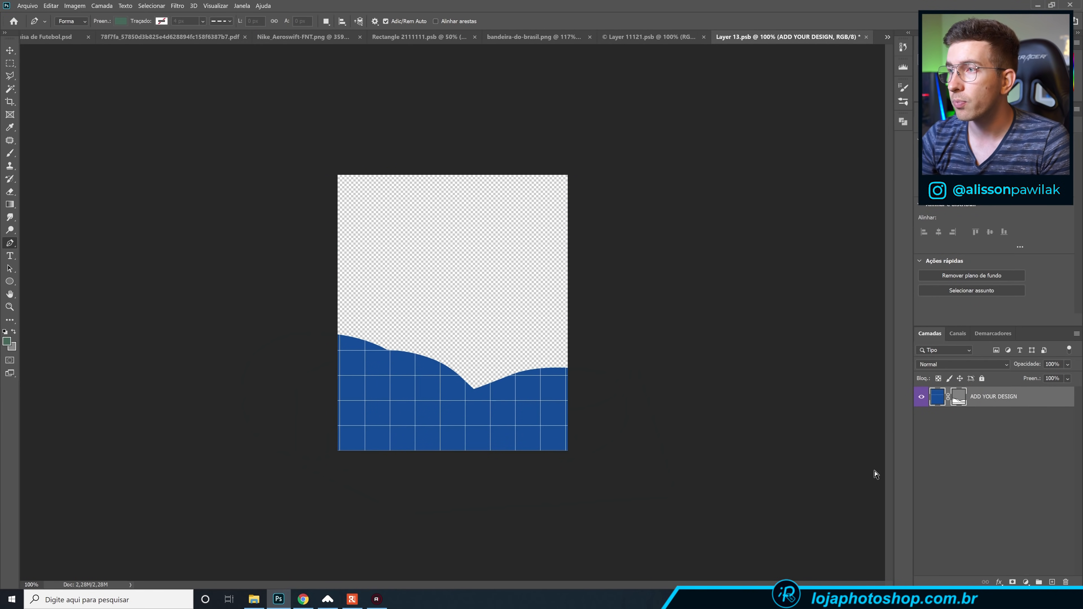
{"action": "left_click", "coordinate": [1051, 581]}
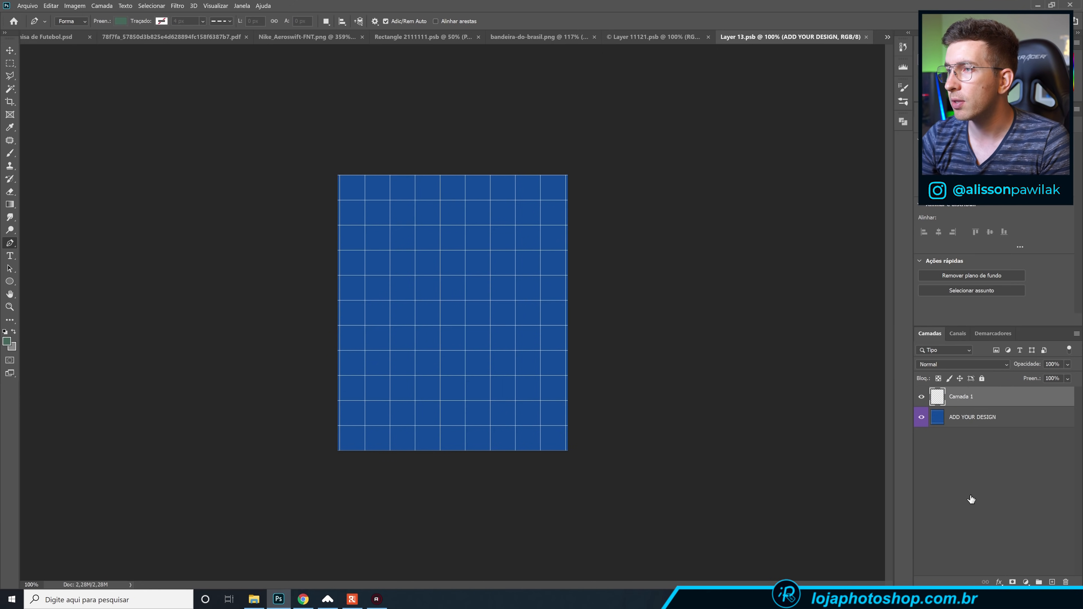
{"action": "key", "text": "ctrl+v"}
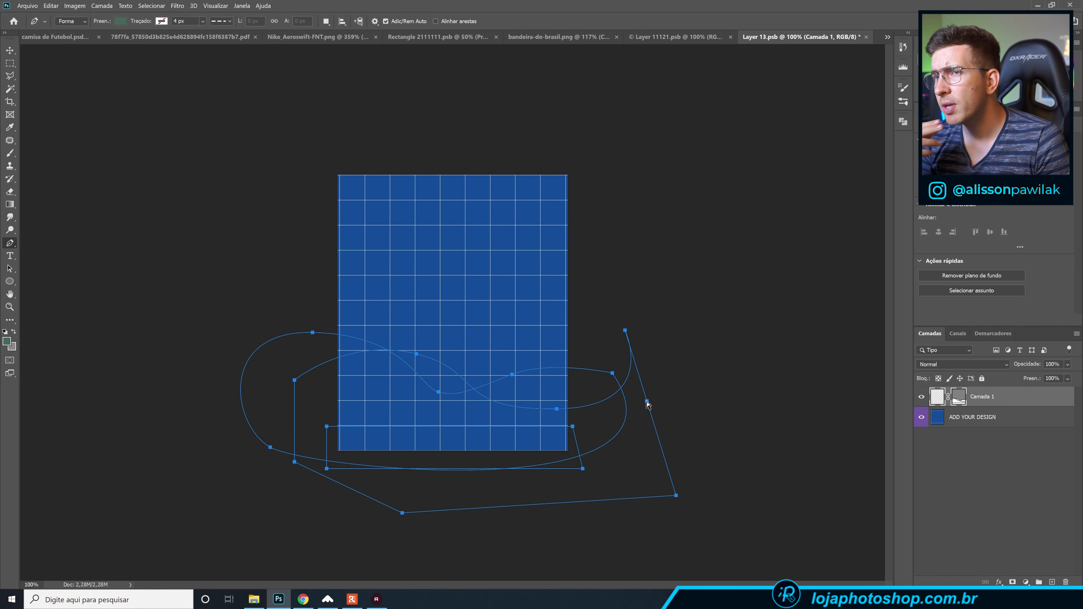
{"action": "key", "text": "ctrl+z"}
In Layer 11121.psb, convert the Forma 1, Forma 2 and Forma 3 layers together into one smart object.
{"action": "left_click", "coordinate": [645, 35]}
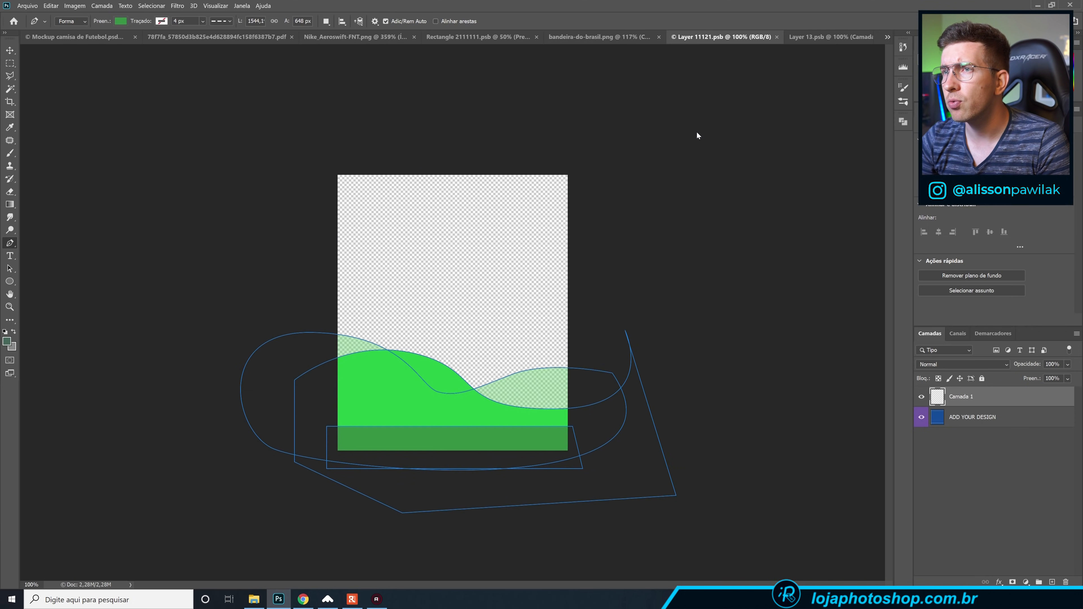
{"action": "left_click", "coordinate": [978, 438]}
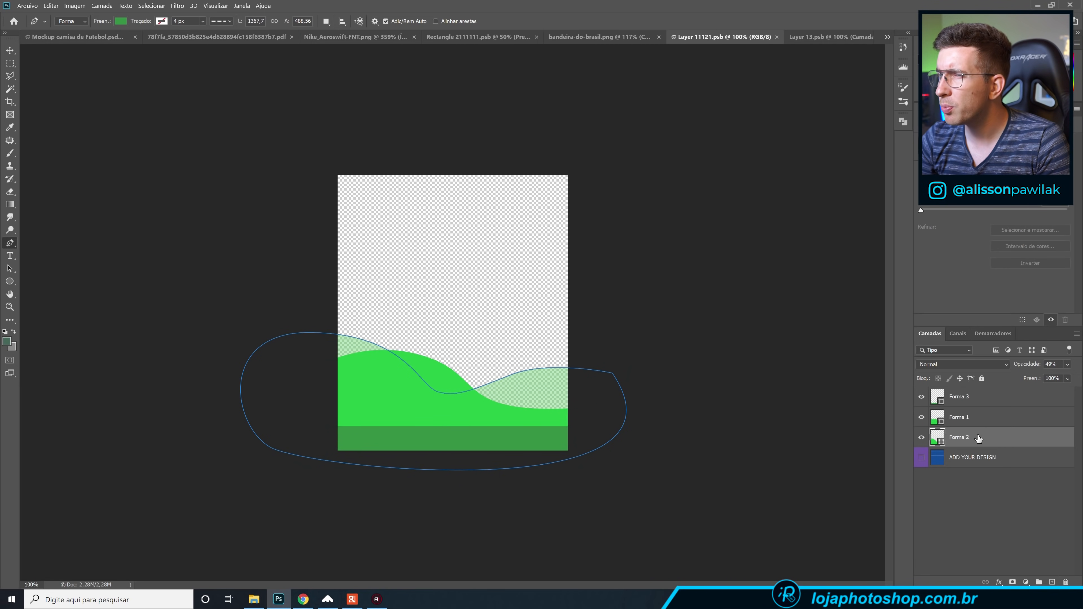
{"action": "left_click", "coordinate": [976, 401], "text": "shift"}
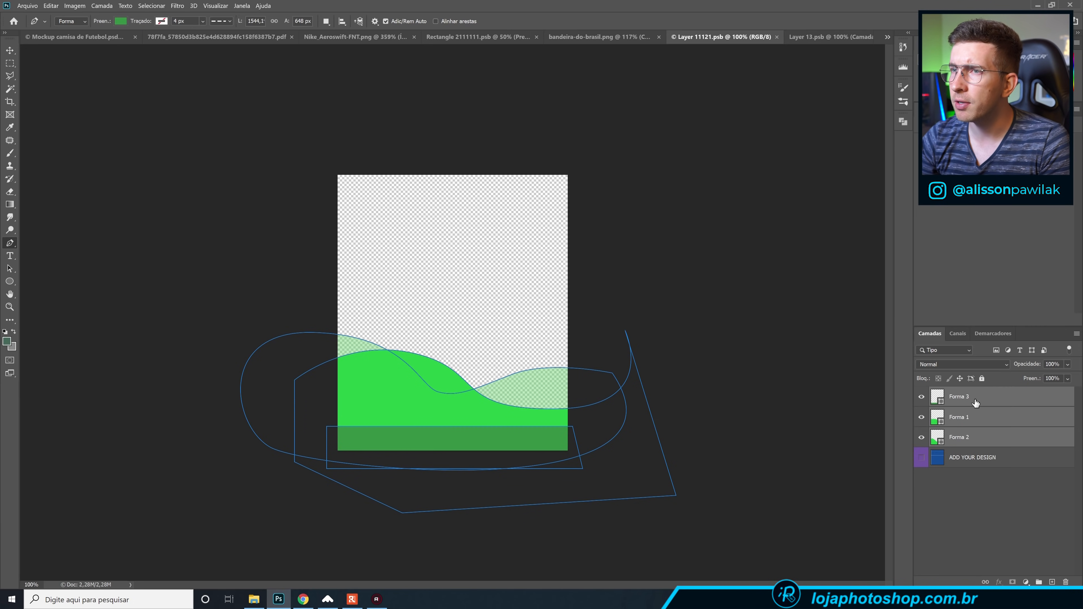
{"action": "key", "text": "ctrl+e"}
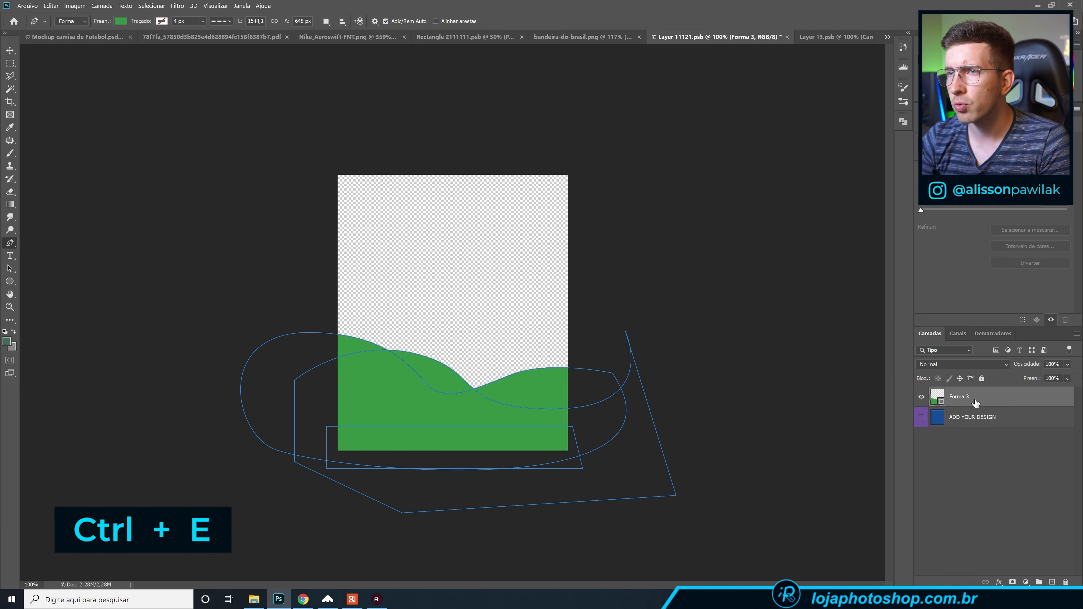
{"action": "key", "text": "ctrl+z"}
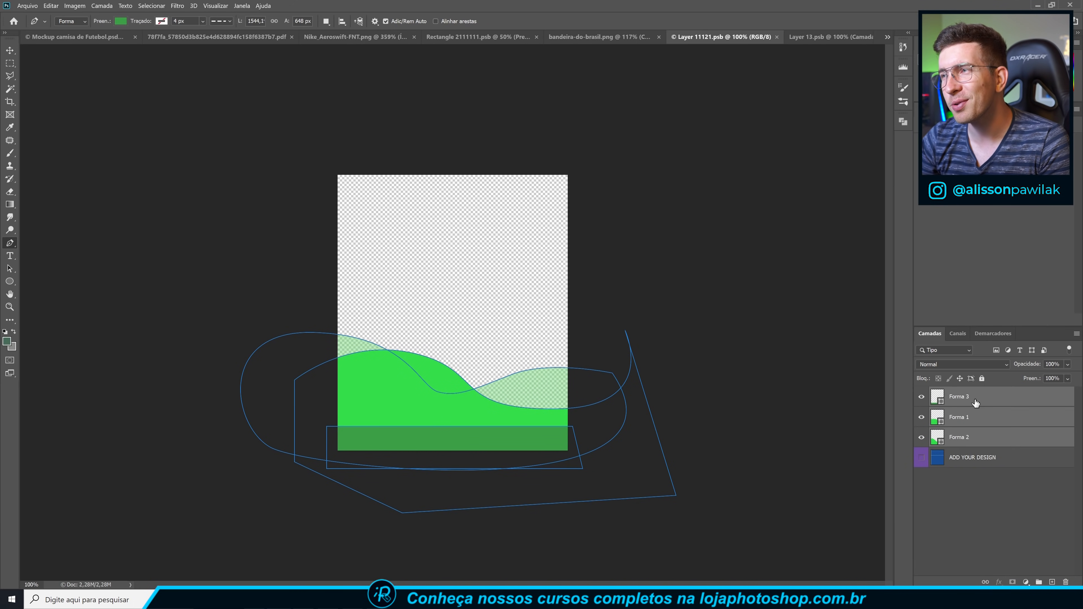
{"action": "right_click", "coordinate": [975, 402]}
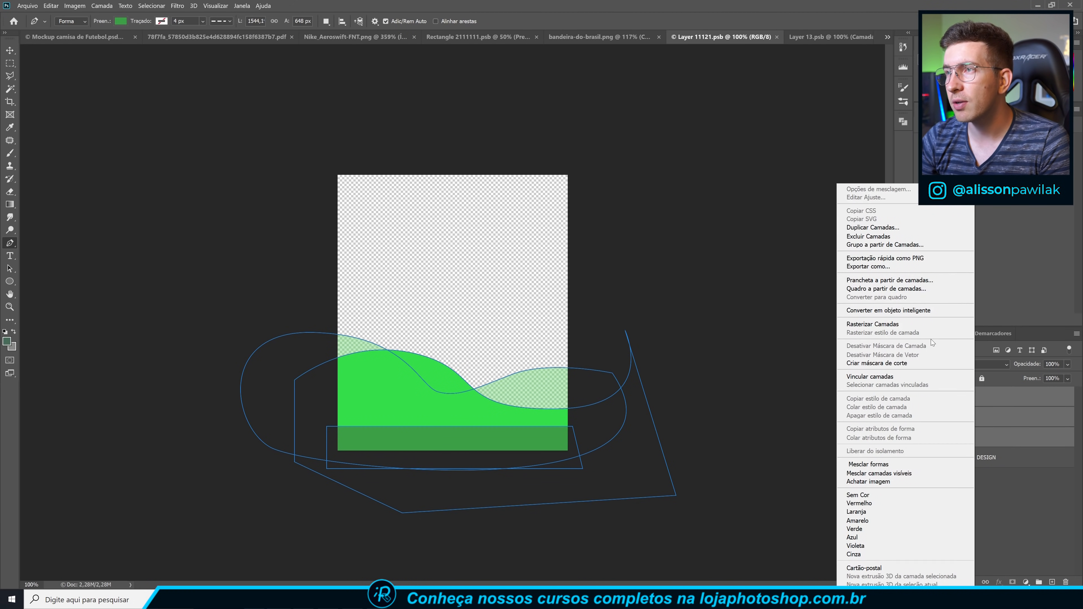
{"action": "left_click", "coordinate": [924, 312]}
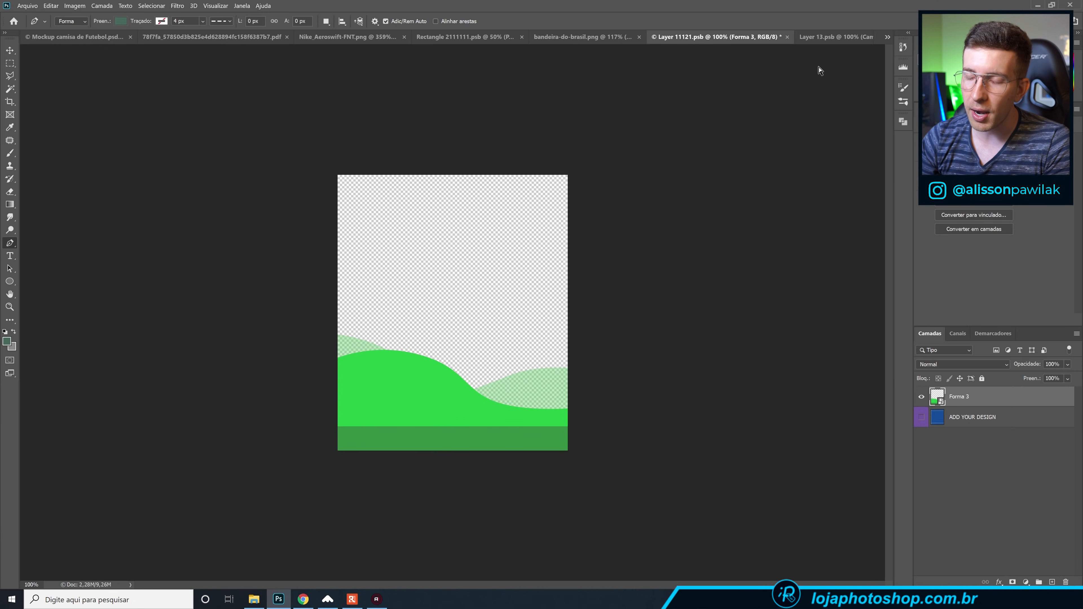
Bring the combined wave smart object into Layer 13.psb and move it down to fill the bottom of the canvas.
{"action": "left_click", "coordinate": [825, 42]}
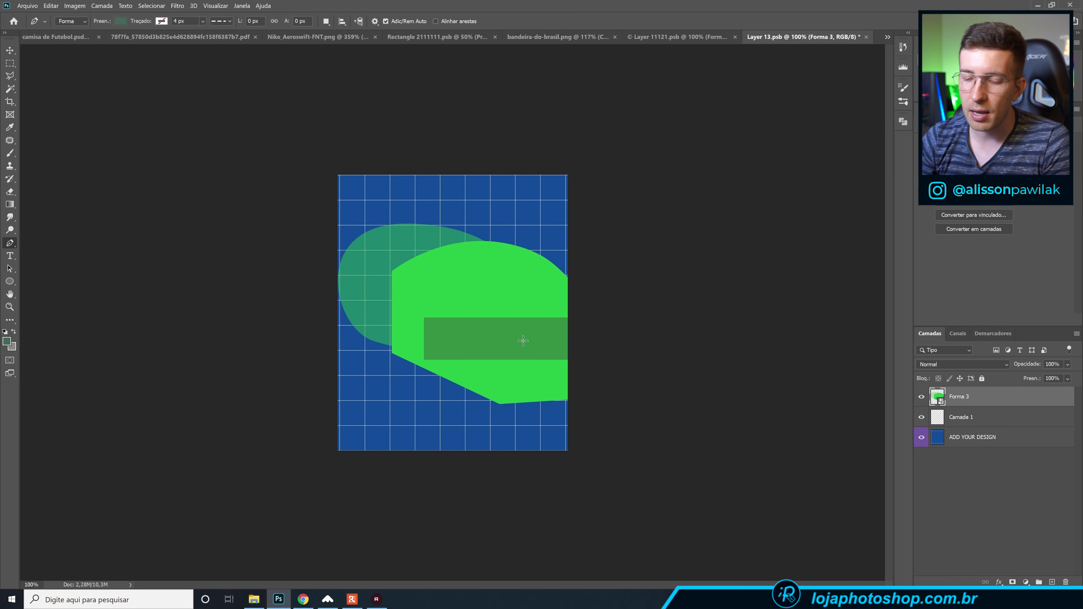
{"action": "key", "text": "v"}
{"action": "left_click_drag", "start_coordinate": [471, 306], "coordinate": [371, 427]}
{"action": "key", "text": "ctrl"}
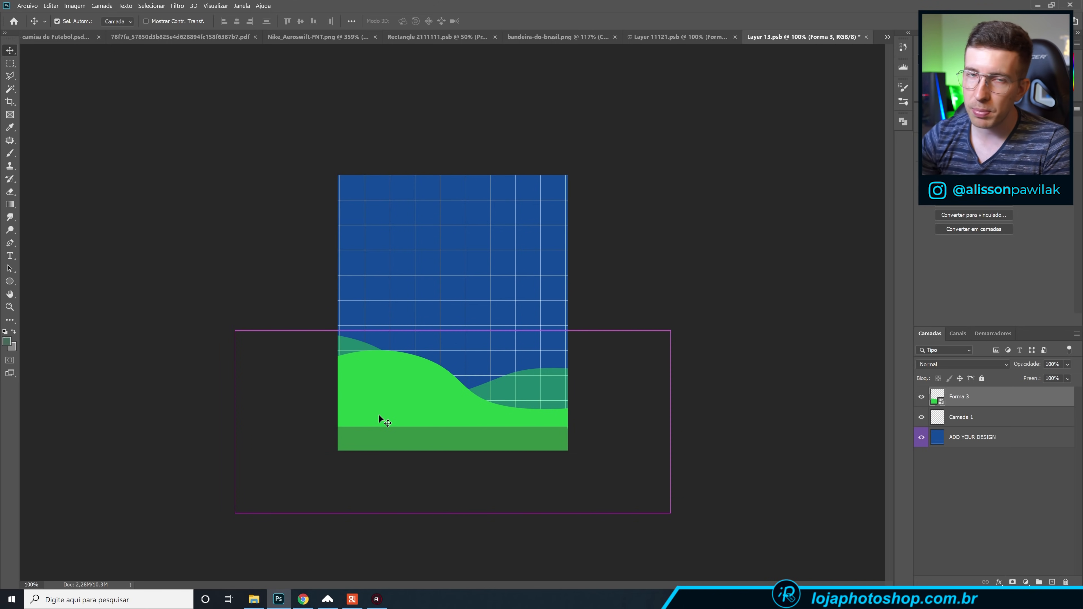
Flip the wave artwork in Layer 13.psb horizontally and reposition it slightly along the canvas bottom.
{"action": "key", "text": "ctrl+t"}
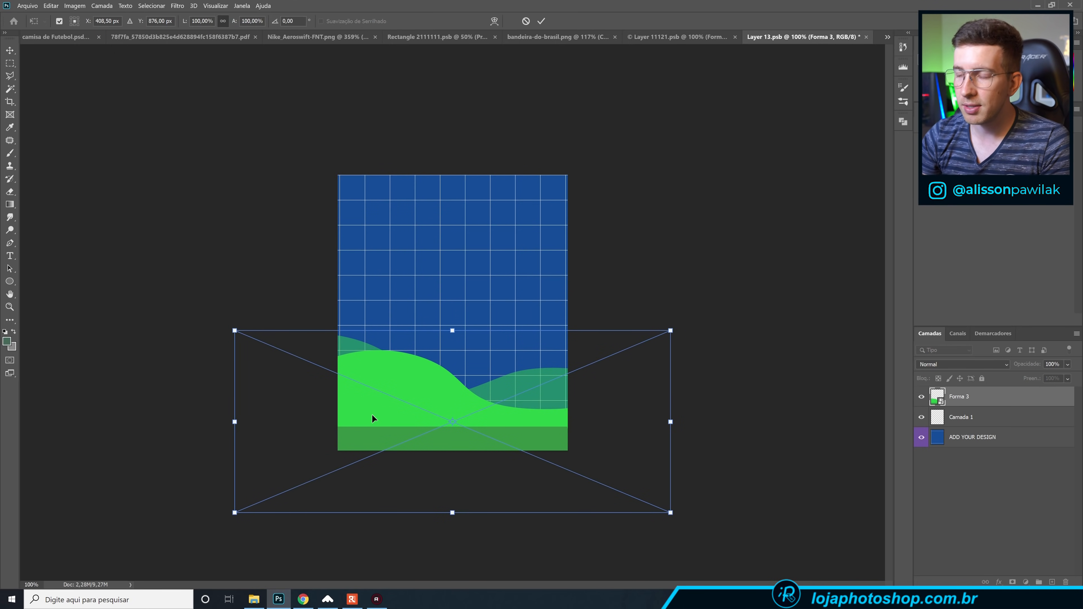
{"action": "right_click", "coordinate": [372, 415]}
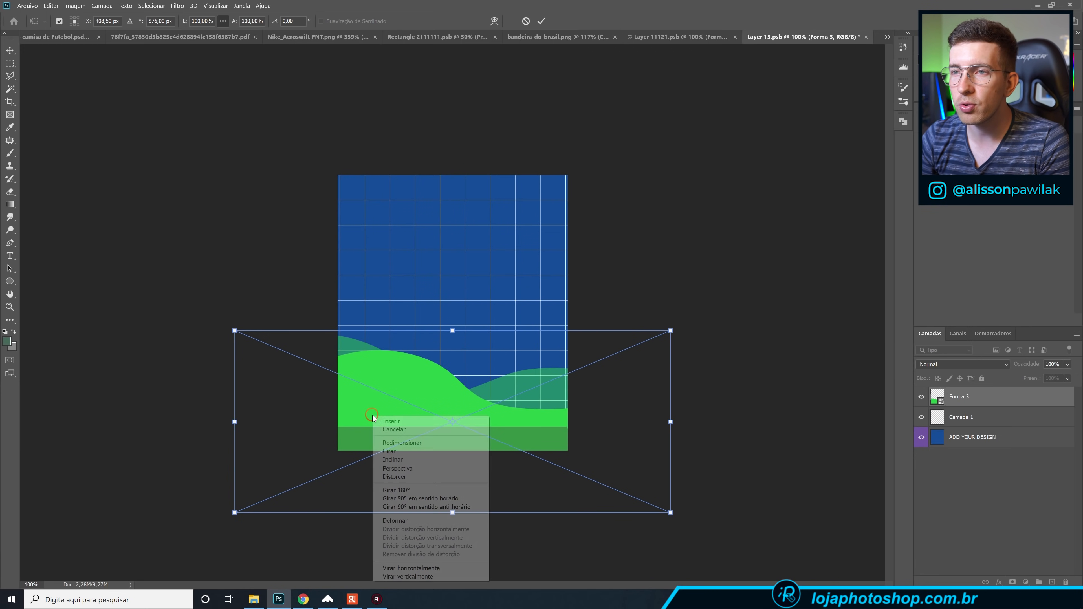
{"action": "left_click", "coordinate": [423, 568]}
{"action": "mouse_move", "coordinate": [550, 458]}
{"action": "left_mouse_down"}
{"action": "mouse_move", "coordinate": [532, 474]}
{"action": "mouse_move", "coordinate": [546, 455]}
{"action": "left_mouse_up"}
{"action": "key", "text": "Return"}
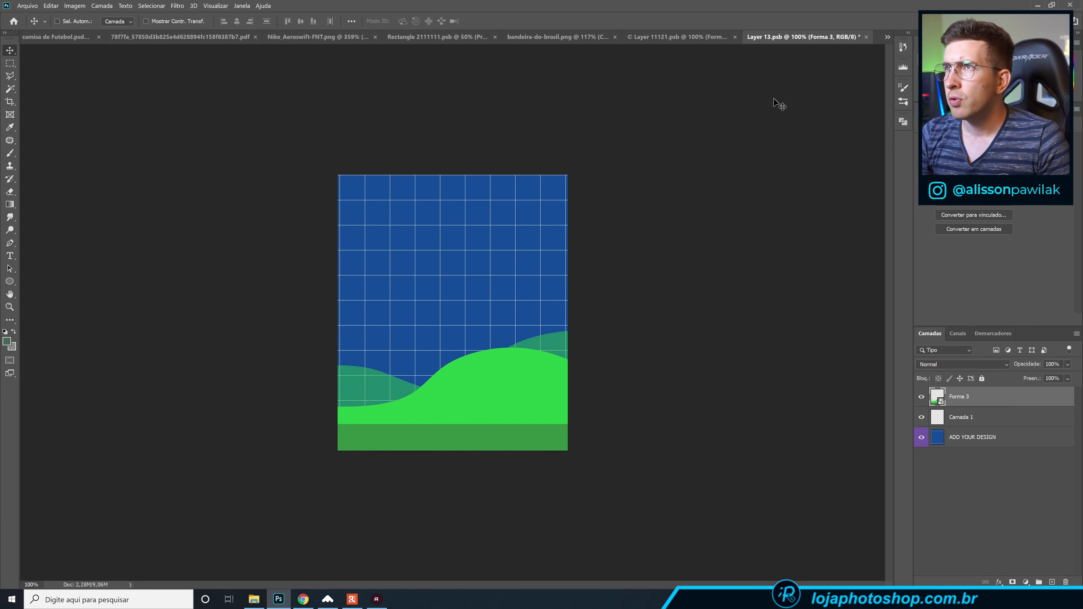
Compare the wave placement between Layer 11121.psb and Layer 13.psb, and nudge the flipped waves to match the other sleeve.
{"action": "left_click", "coordinate": [693, 37]}
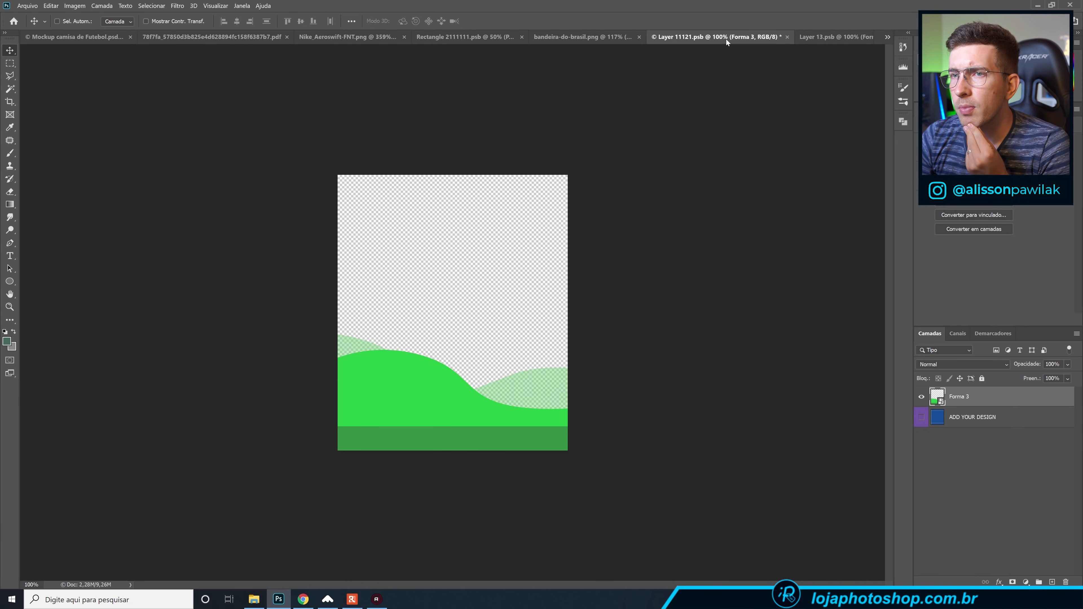
{"action": "left_click", "coordinate": [809, 38]}
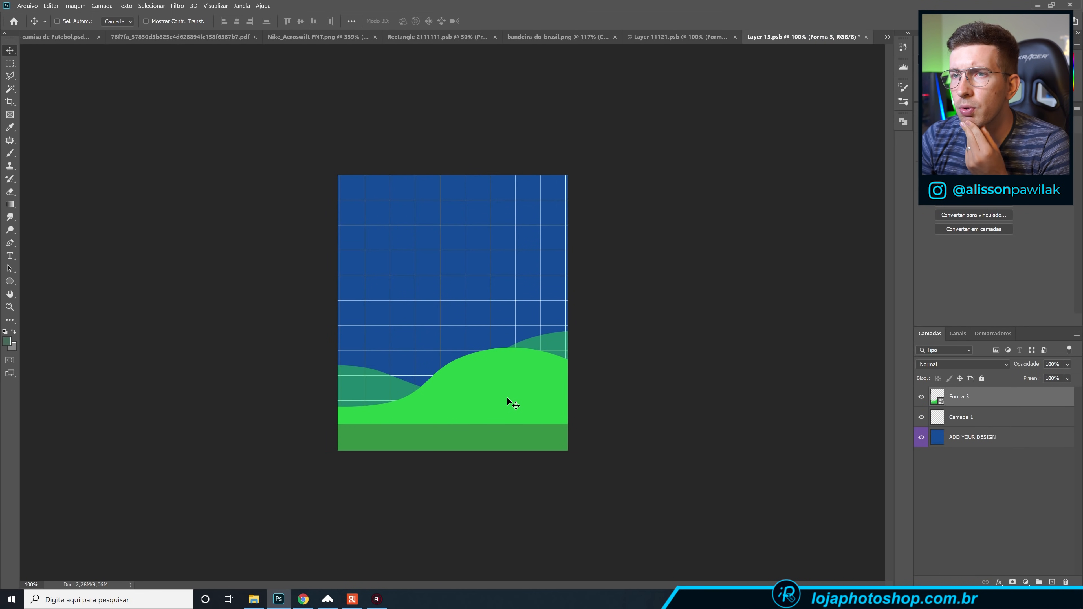
{"action": "left_click", "coordinate": [689, 38]}
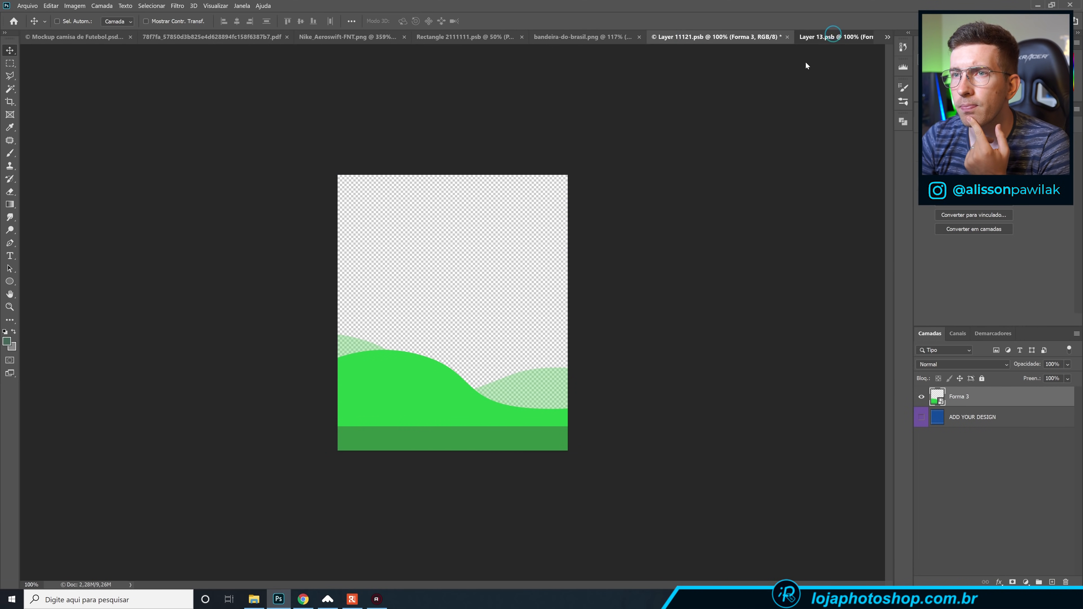
{"action": "left_click", "coordinate": [833, 36]}
{"action": "left_click_drag", "start_coordinate": [501, 386], "coordinate": [506, 388]}
{"action": "left_click", "coordinate": [687, 36]}
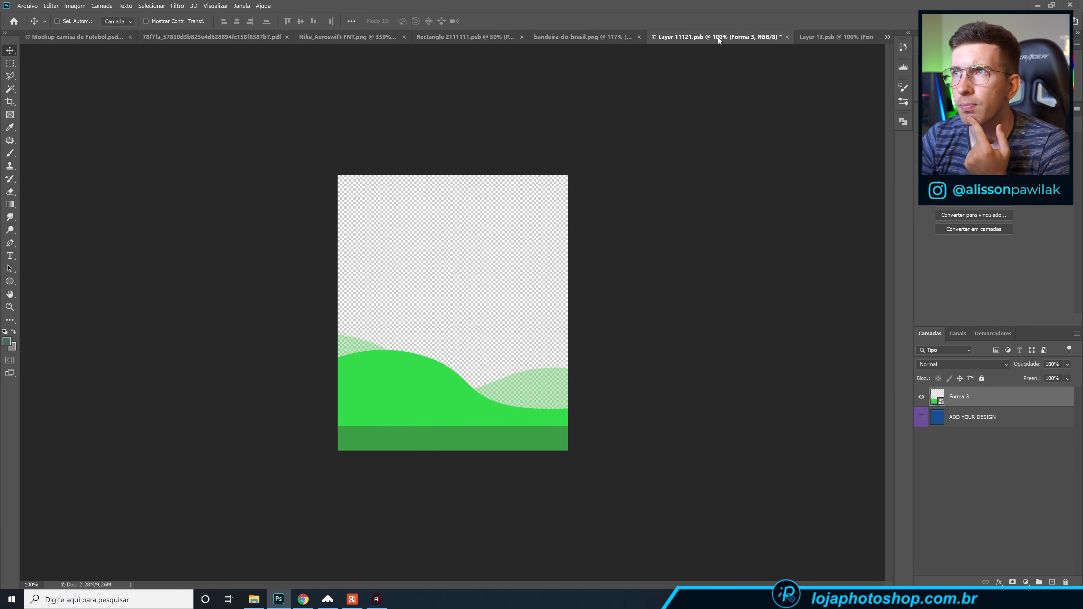
Match the wave height in Layer 13.psb to Layer 11121.psb, hide its ADD YOUR DESIGN layer, and return to the shirt mockup.
{"action": "left_click", "coordinate": [833, 38]}
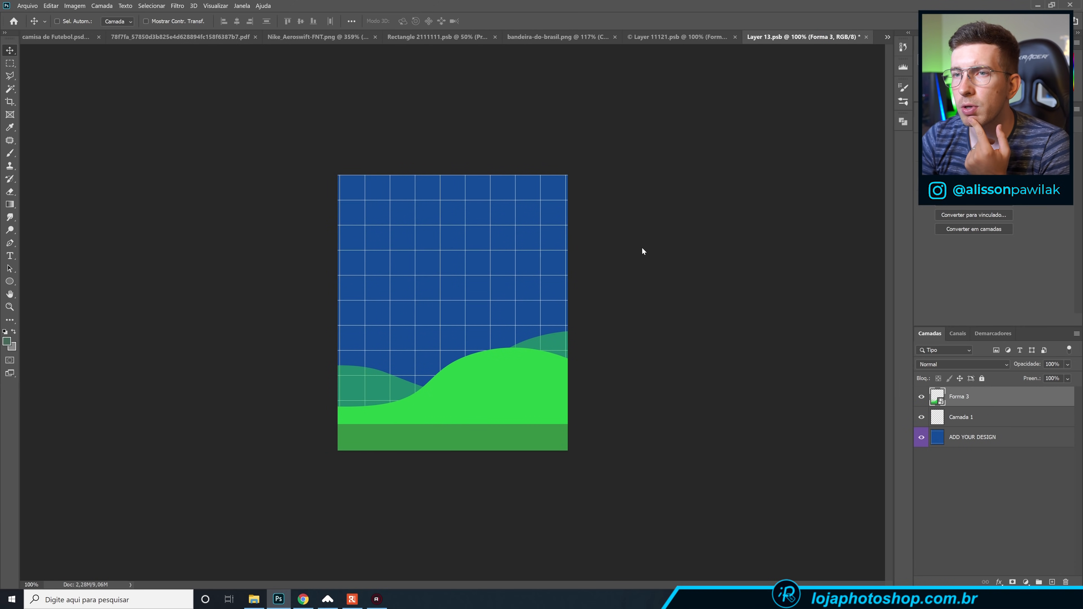
{"action": "left_click", "coordinate": [686, 37]}
{"action": "left_click", "coordinate": [805, 37]}
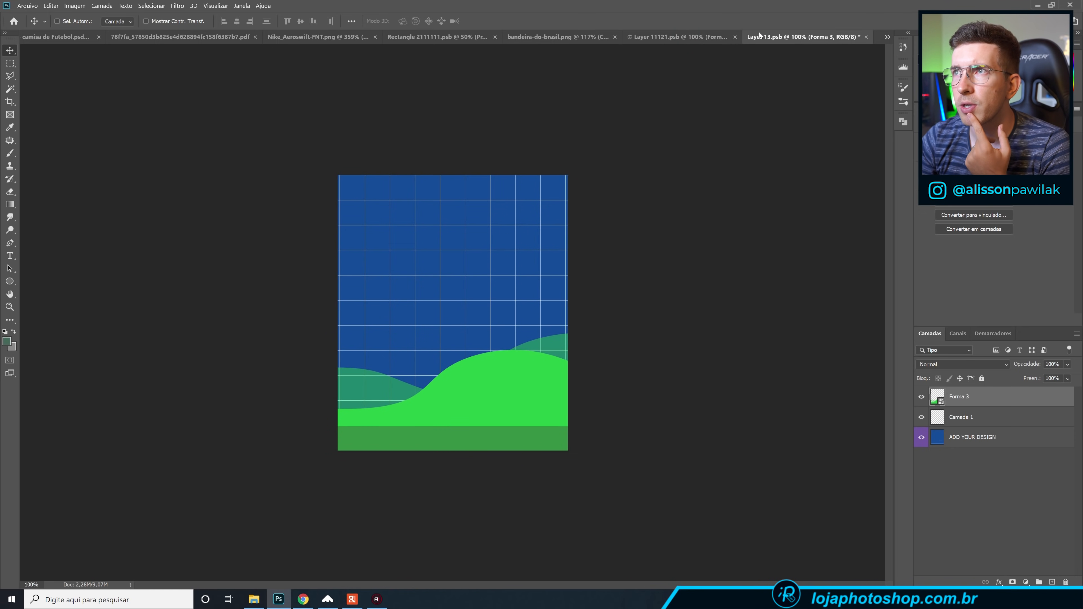
{"action": "left_click", "coordinate": [922, 437]}
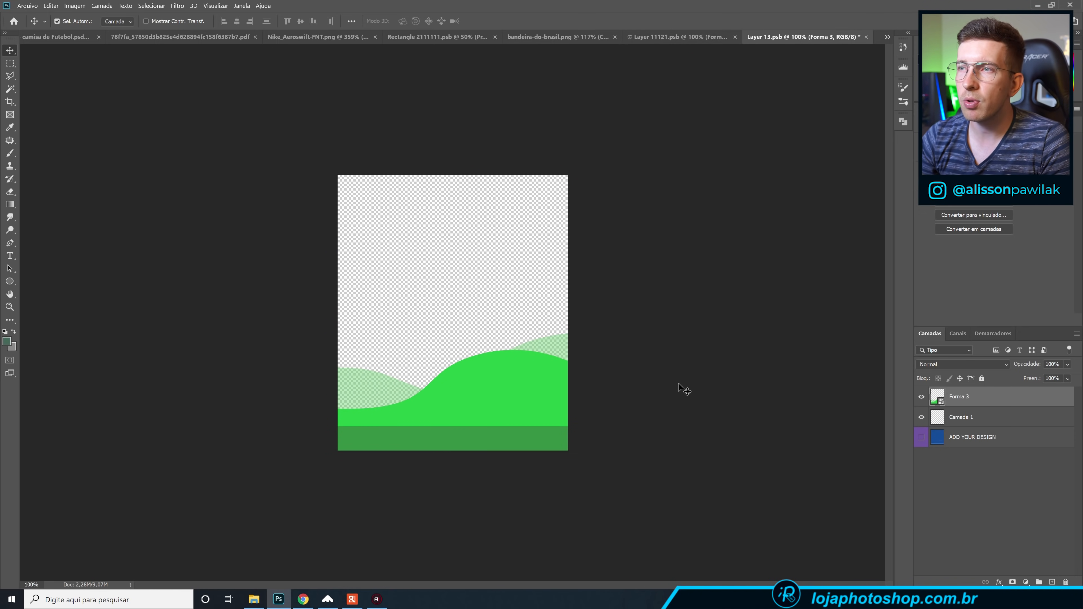
{"action": "left_click", "coordinate": [98, 37]}
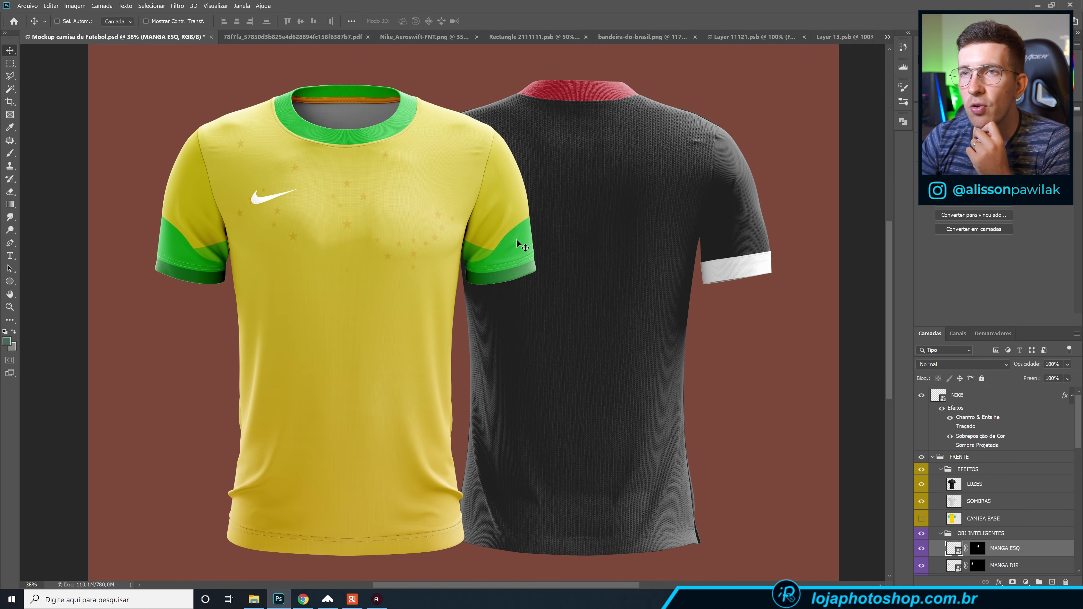
{"action": "left_click", "coordinate": [859, 36]}
{"action": "key", "text": "ctrl+Tab"}
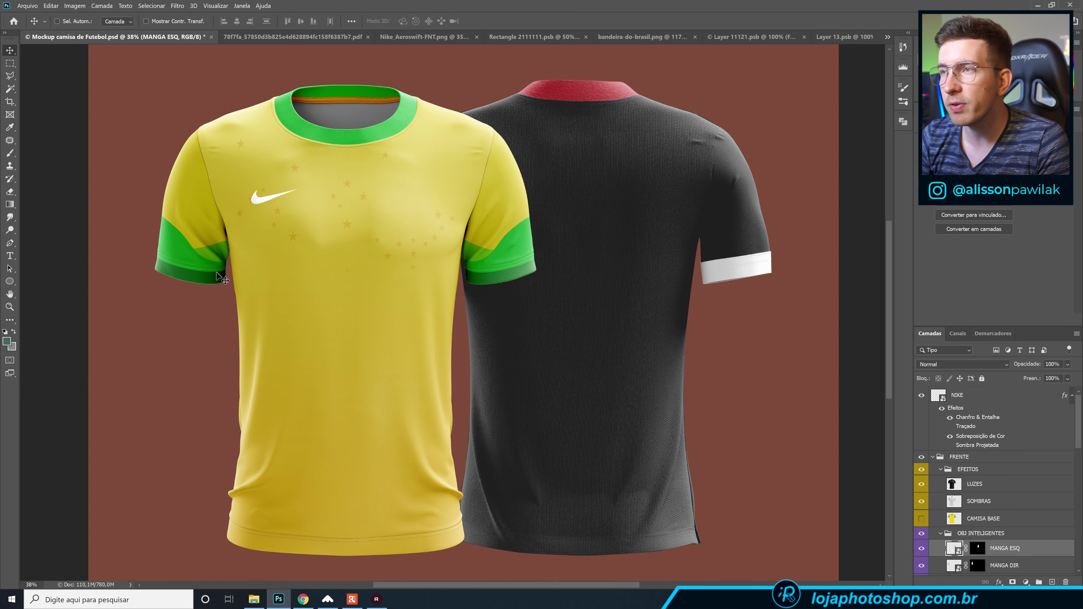
Recolour the COSTURAS solid colour fill of the front shirt to dark yellow c5a90b.
{"action": "scroll", "coordinate": [994, 472], "scroll_direction": "down", "scroll_amount": 3}
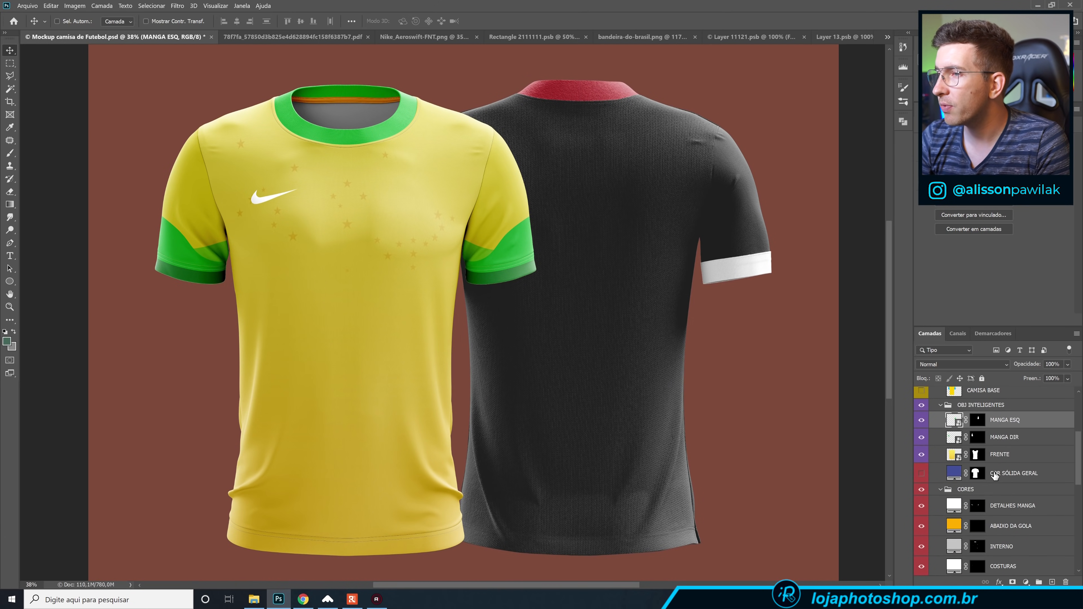
{"action": "scroll", "coordinate": [993, 476], "scroll_direction": "down", "scroll_amount": 3}
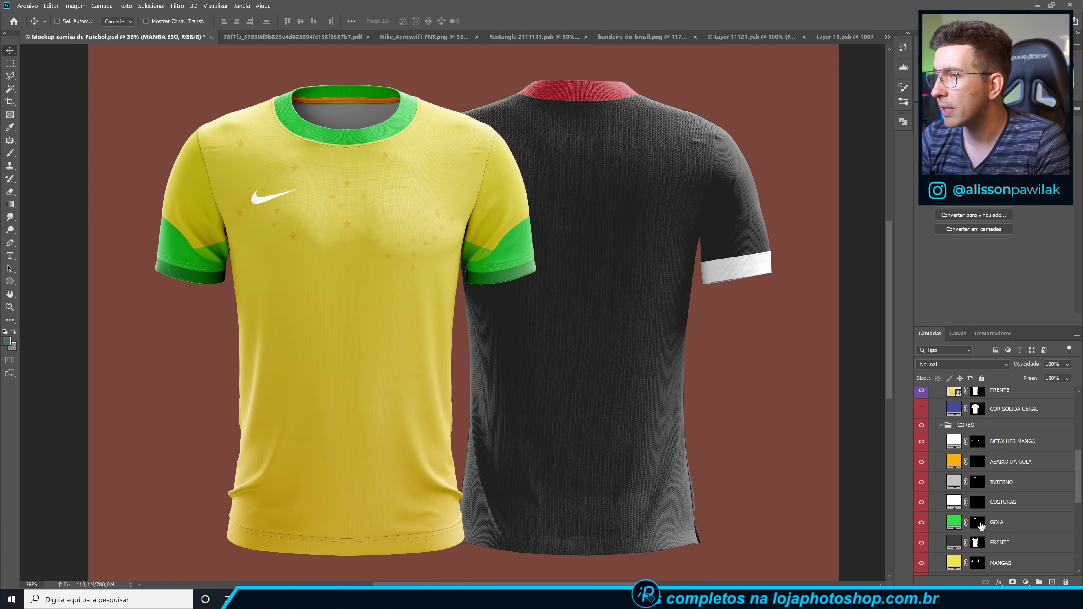
{"action": "double_click", "coordinate": [954, 501]}
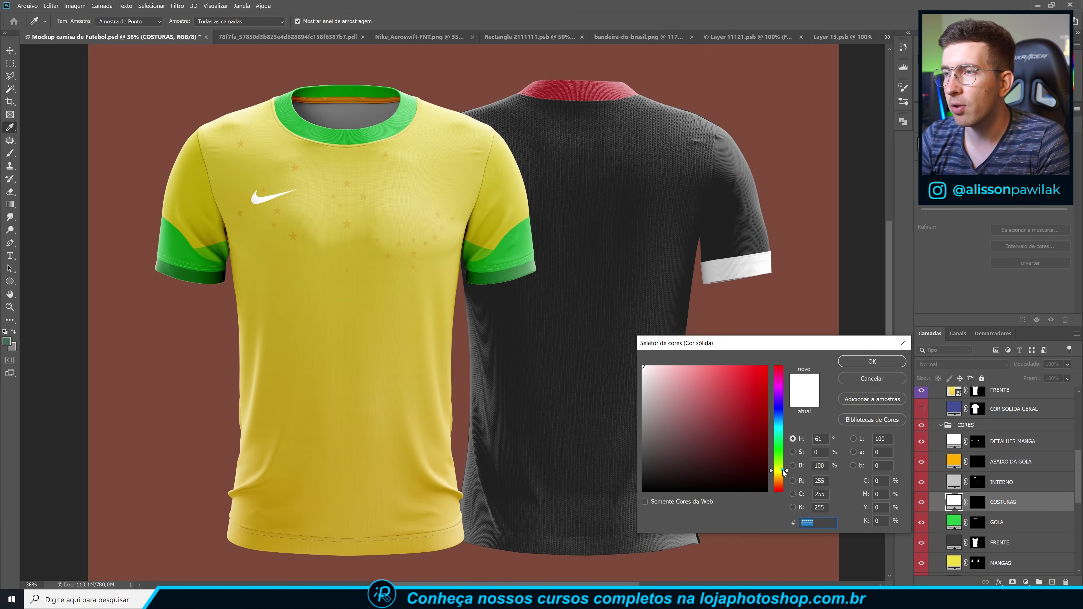
{"action": "left_click", "coordinate": [783, 471]}
{"action": "left_click", "coordinate": [785, 474]}
{"action": "left_click", "coordinate": [728, 366]}
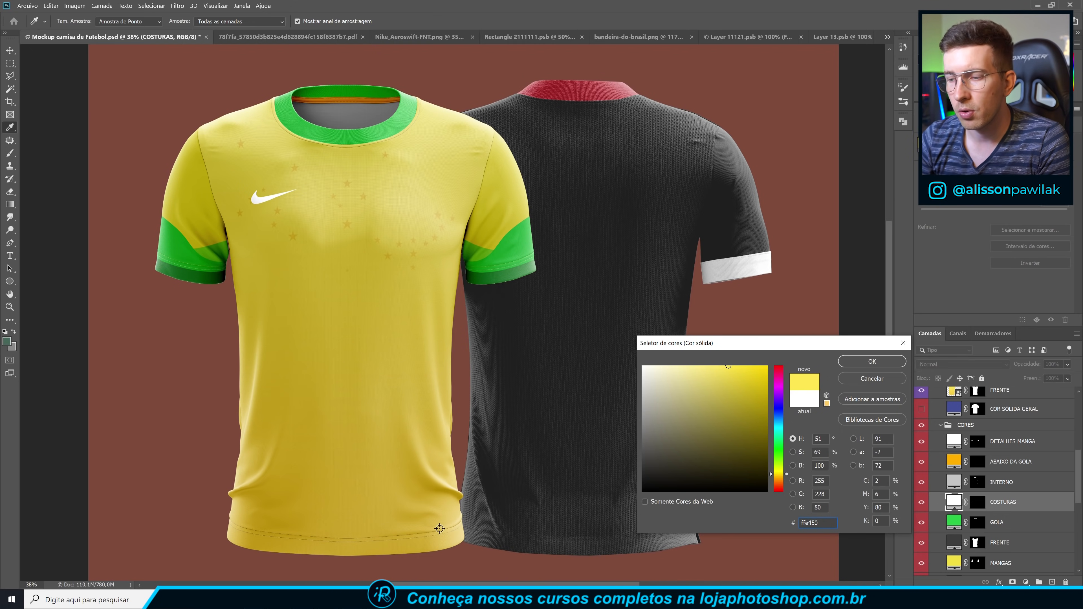
{"action": "key", "text": "ctrl+plus"}
{"action": "key", "text": "ctrl+plus"}
{"action": "left_click_drag", "start_coordinate": [403, 512], "coordinate": [469, 213]}
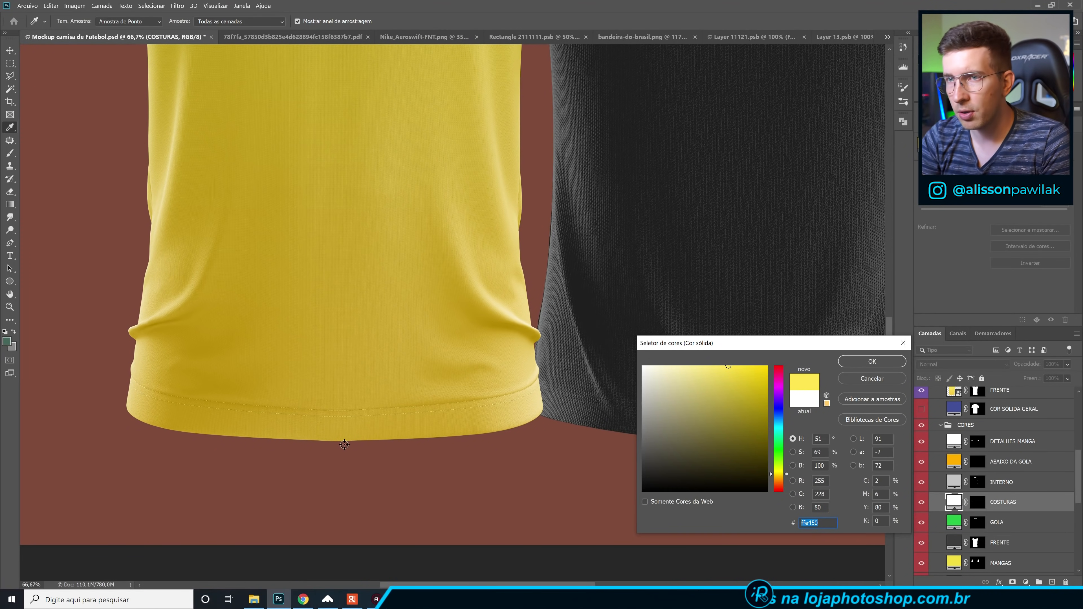
{"action": "key", "text": "ctrl+plus"}
{"action": "key", "text": "ctrl+plus"}
{"action": "left_click_drag", "start_coordinate": [399, 508], "coordinate": [423, 300]}
{"action": "mouse_move", "coordinate": [720, 395]}
{"action": "left_mouse_down"}
{"action": "mouse_move", "coordinate": [655, 369]}
{"action": "mouse_move", "coordinate": [699, 379]}
{"action": "mouse_move", "coordinate": [677, 372]}
{"action": "mouse_move", "coordinate": [751, 426]}
{"action": "mouse_move", "coordinate": [761, 394]}
{"action": "left_mouse_up"}
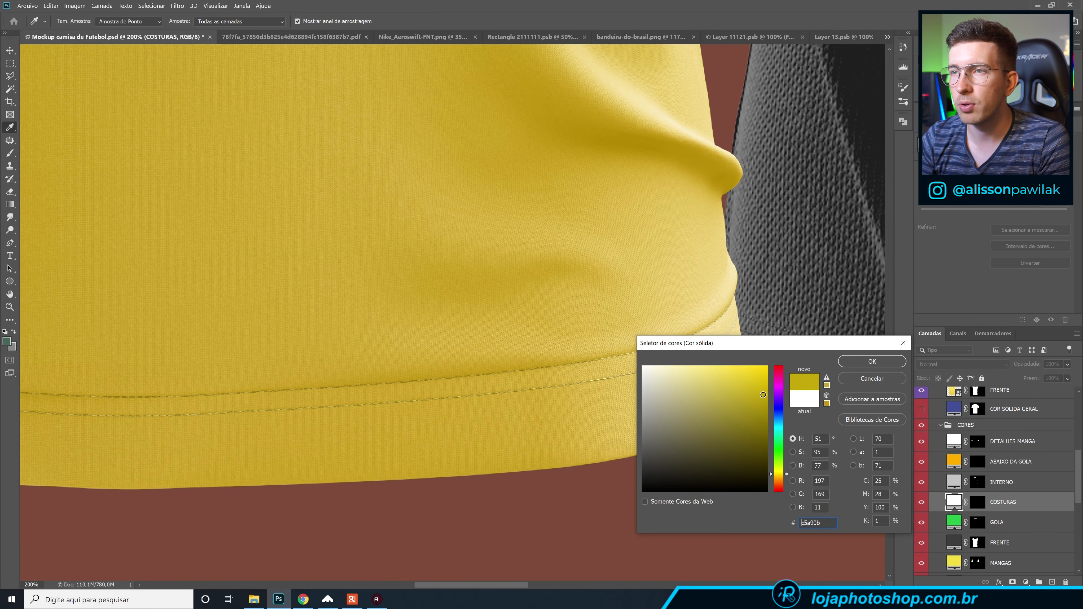
{"action": "left_click", "coordinate": [855, 364]}
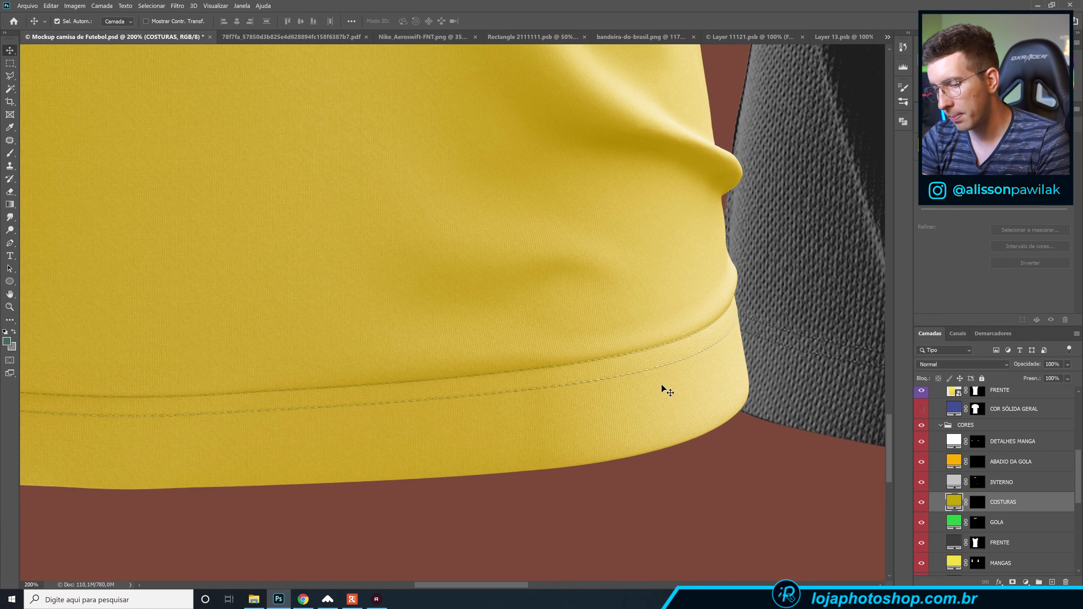
Change the NIKE layer's Color Overlay to dark green 237723, sampled from the sleeve cuff and adjusted.
{"action": "key", "text": "ctrl+minus"}
{"action": "key", "text": "ctrl+minus"}
{"action": "key", "text": "ctrl+minus"}
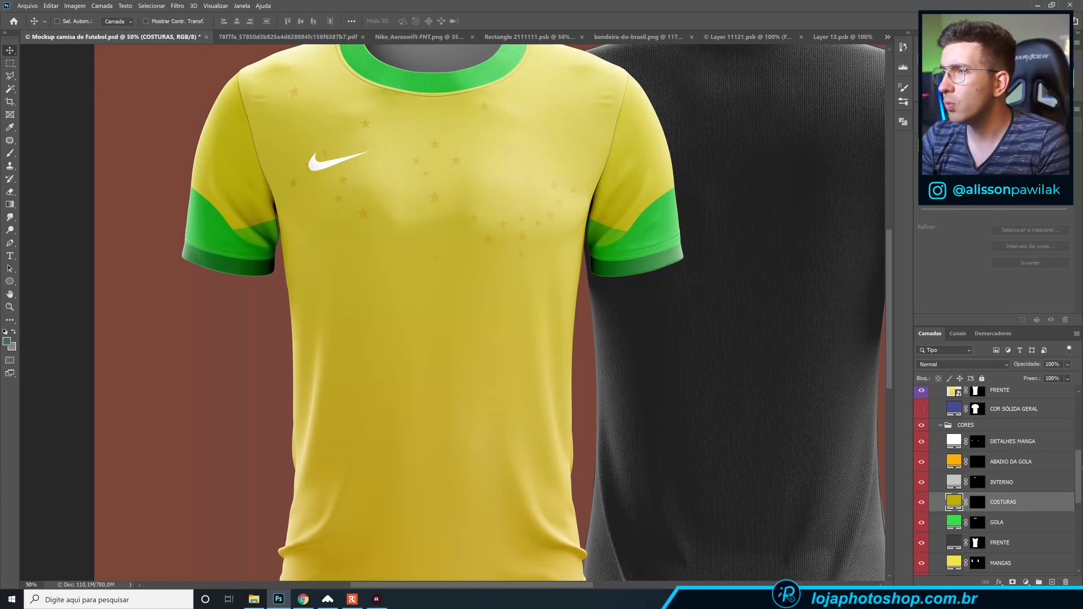
{"action": "scroll", "coordinate": [1072, 478], "scroll_direction": "up", "scroll_amount": 5}
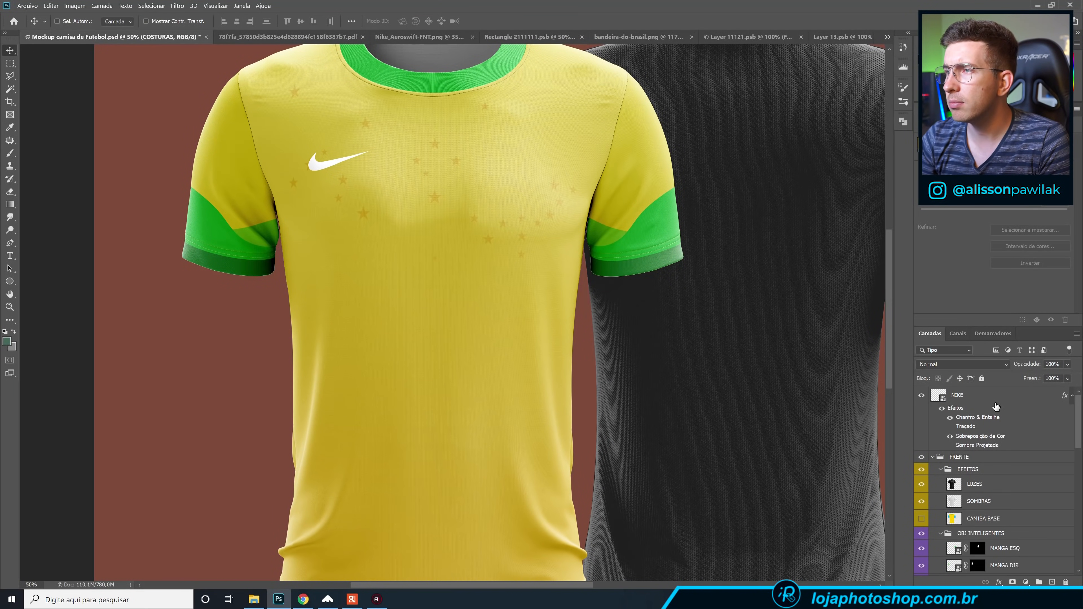
{"action": "left_click", "coordinate": [986, 397]}
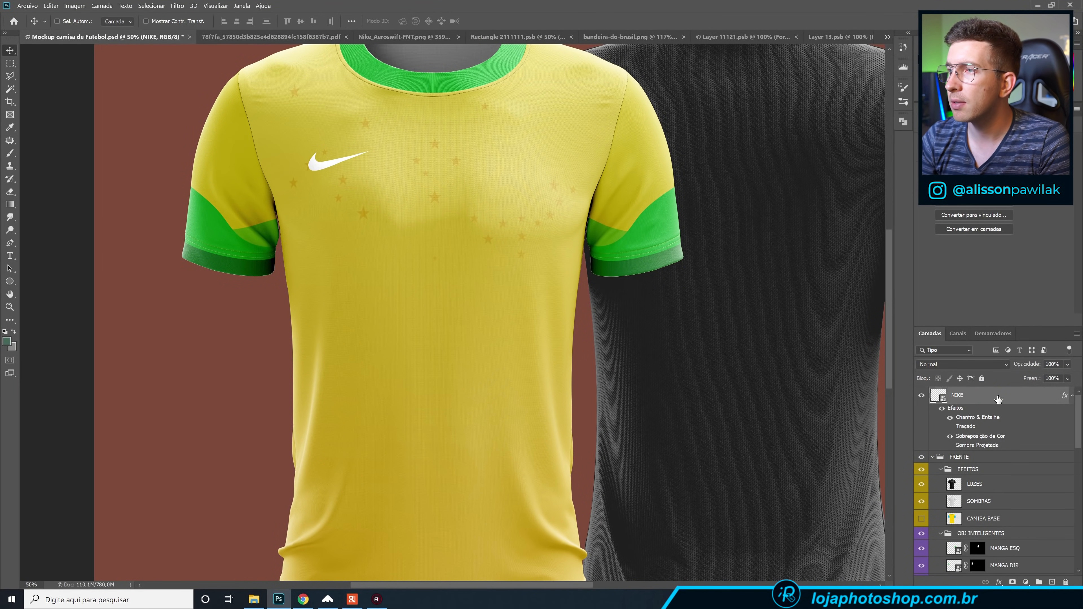
{"action": "key", "text": "h"}
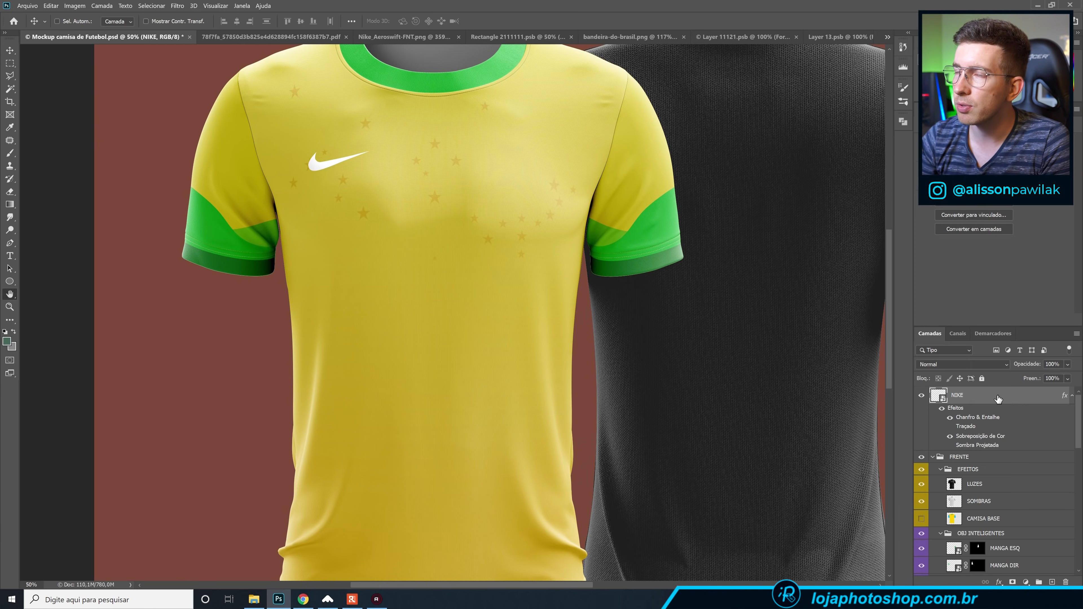
{"action": "double_click", "coordinate": [998, 399]}
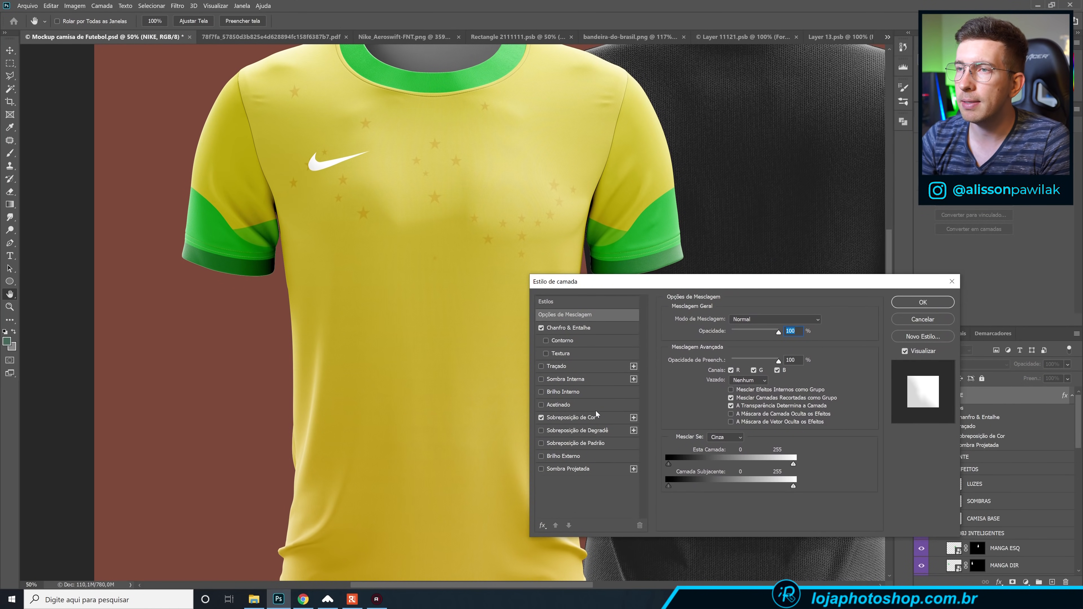
{"action": "left_click", "coordinate": [596, 415]}
{"action": "left_click", "coordinate": [829, 320]}
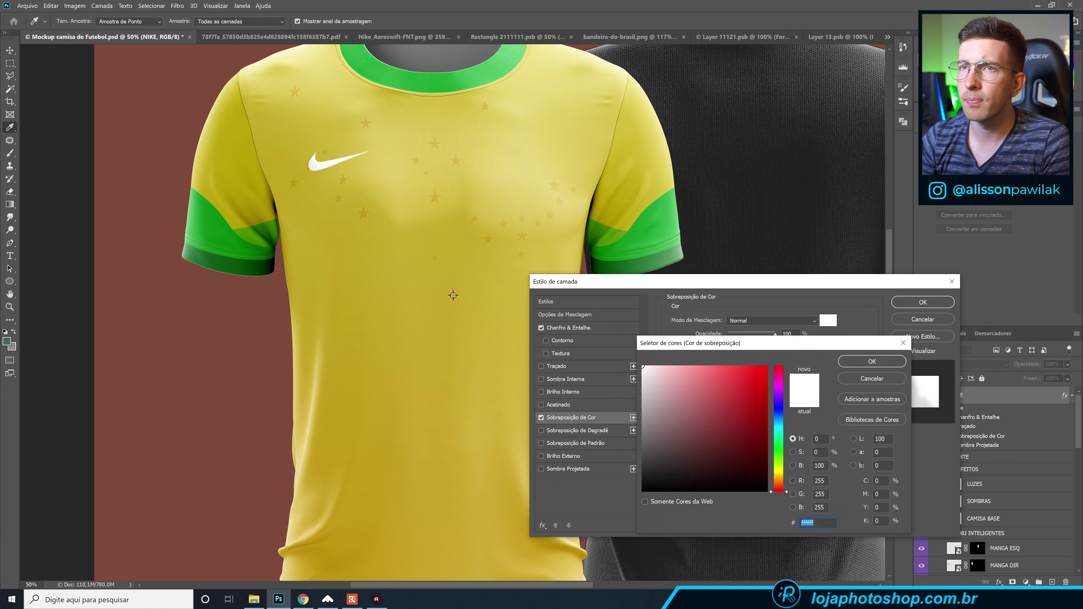
{"action": "left_click", "coordinate": [259, 271]}
{"action": "left_click", "coordinate": [238, 257]}
{"action": "left_click_drag", "start_coordinate": [745, 446], "coordinate": [731, 432]}
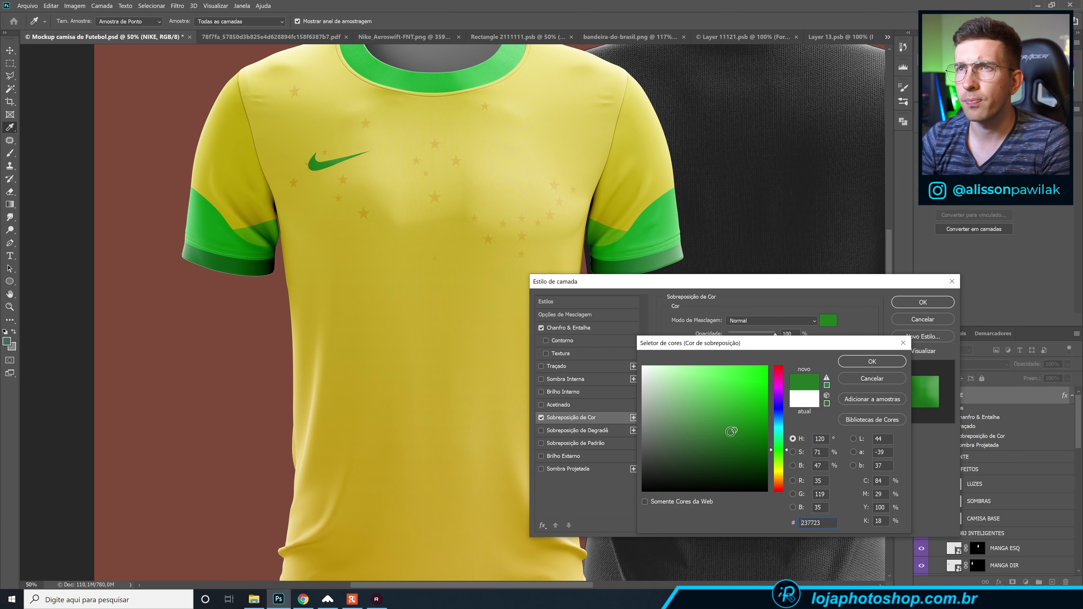
{"action": "left_click", "coordinate": [895, 364]}
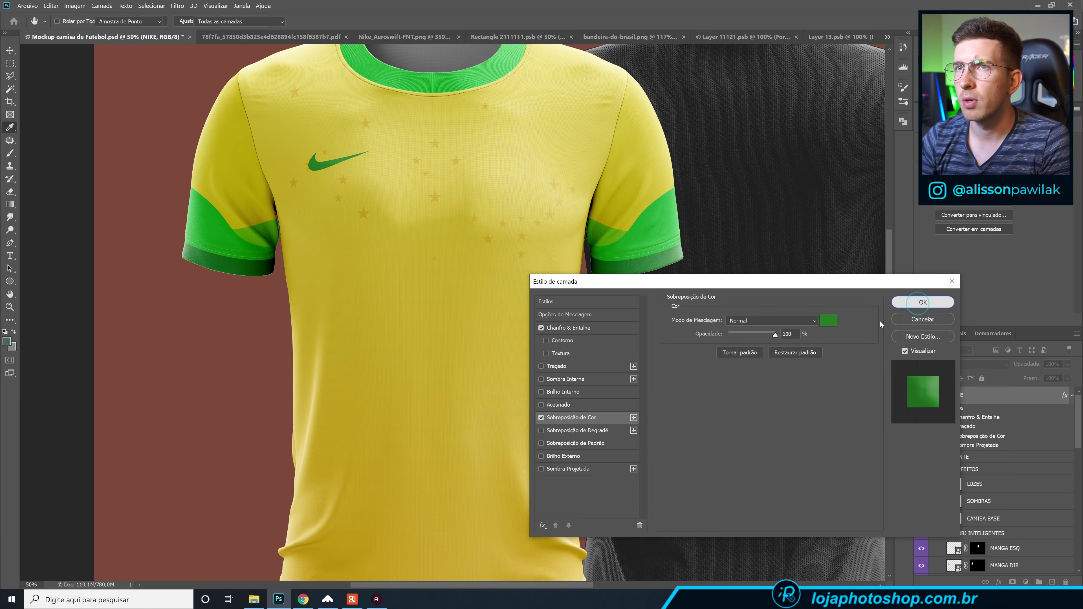
{"action": "key", "text": "Return"}
Open cbf-logo-selecao-brasileira from the MOCKUP CAMISA DE FUTEBOL folder in Photoshop, rasterized at 4364 × 2080 pixels, 300 pixels/inch, RGB.
{"action": "scroll", "coordinate": [477, 311], "scroll_direction": "down", "scroll_amount": 5}
{"action": "scroll", "coordinate": [365, 197], "scroll_direction": "up", "scroll_amount": 4}
{"action": "scroll", "coordinate": [399, 211], "scroll_direction": "down", "scroll_amount": 2}
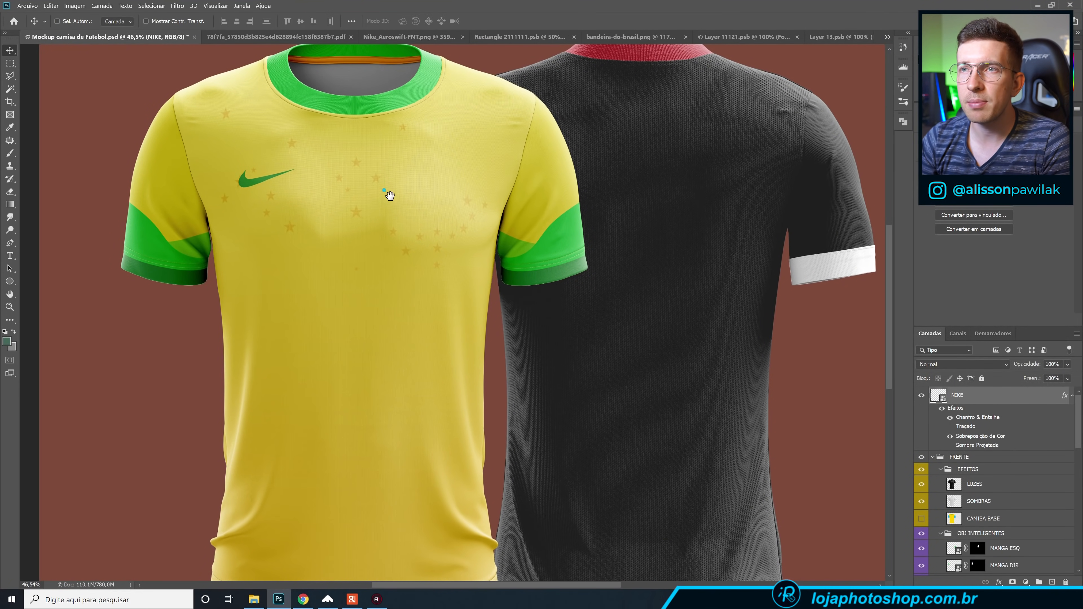
{"action": "scroll", "coordinate": [401, 213], "scroll_direction": "left", "scroll_amount": 3}
{"action": "scroll", "coordinate": [401, 213], "scroll_direction": "down", "scroll_amount": 1}
{"action": "left_click", "coordinate": [254, 599]}
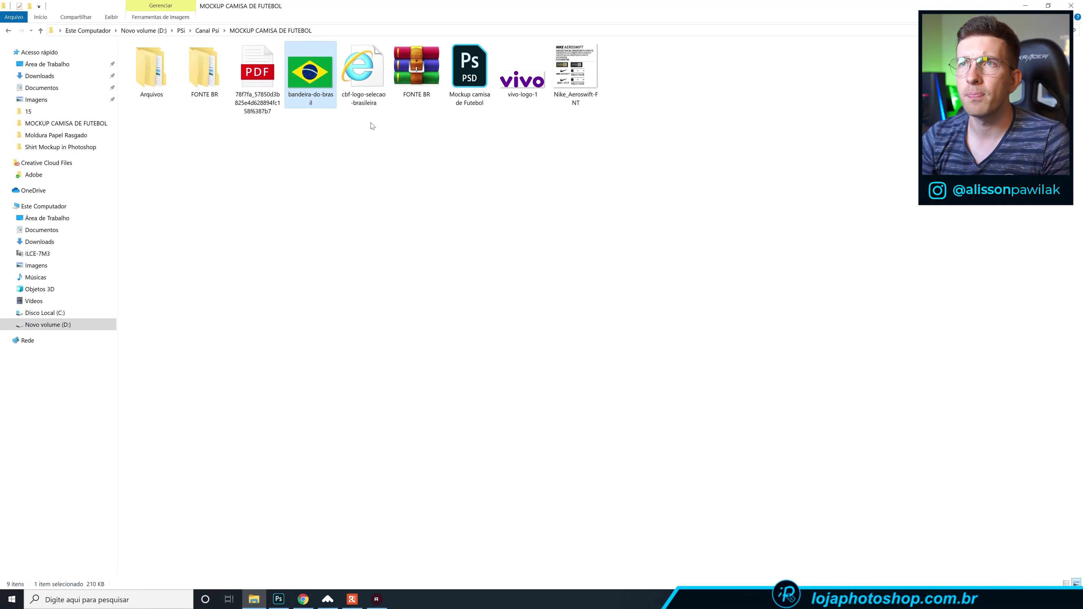
{"action": "right_click", "coordinate": [363, 68]}
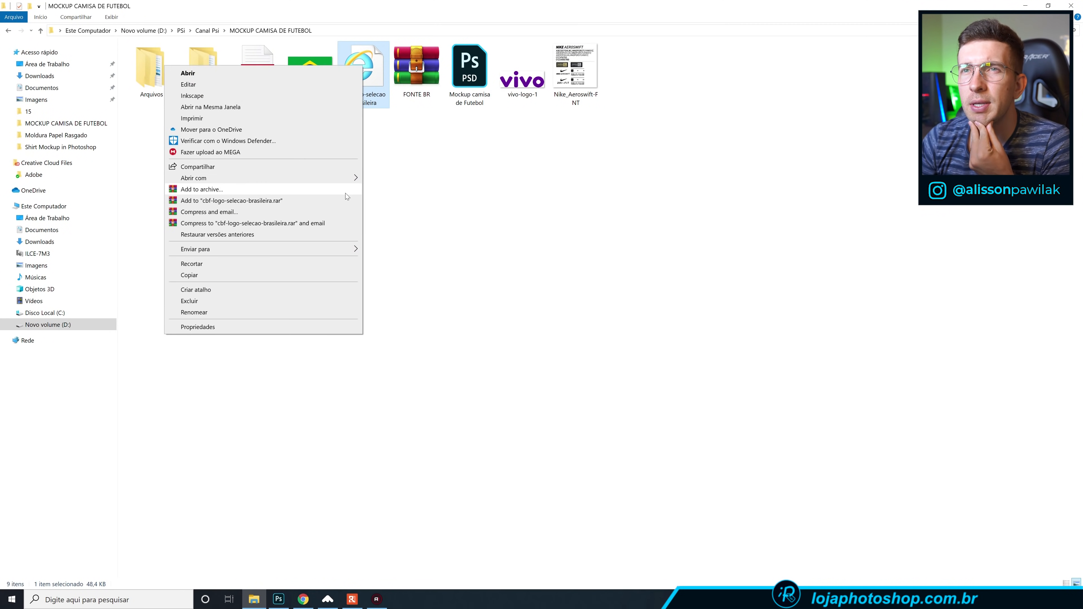
{"action": "mouse_move", "coordinate": [343, 178]}
{"action": "left_click", "coordinate": [384, 191]}
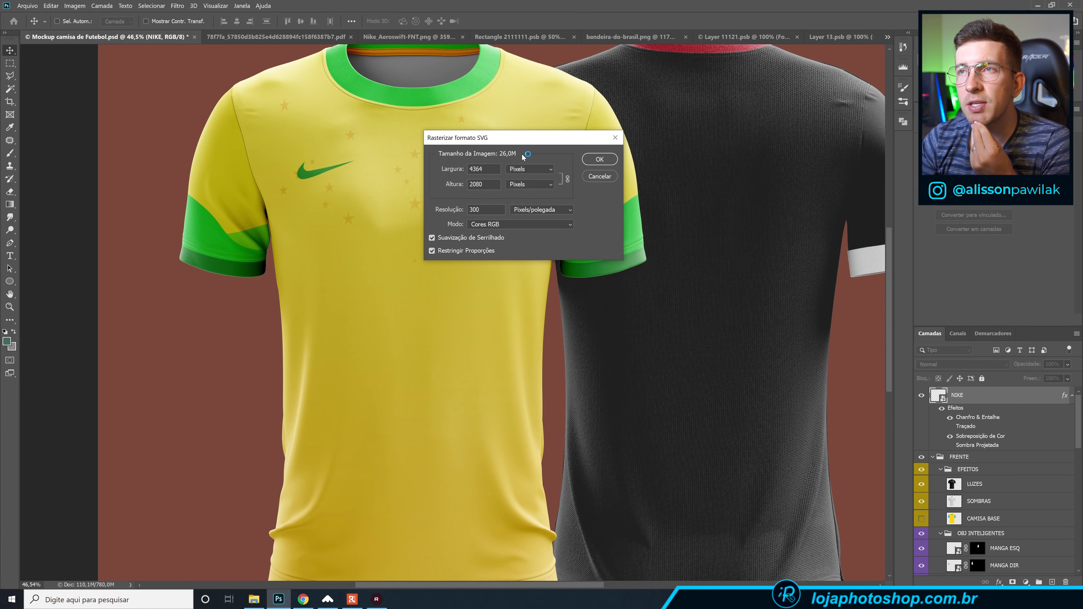
{"action": "left_click", "coordinate": [599, 160]}
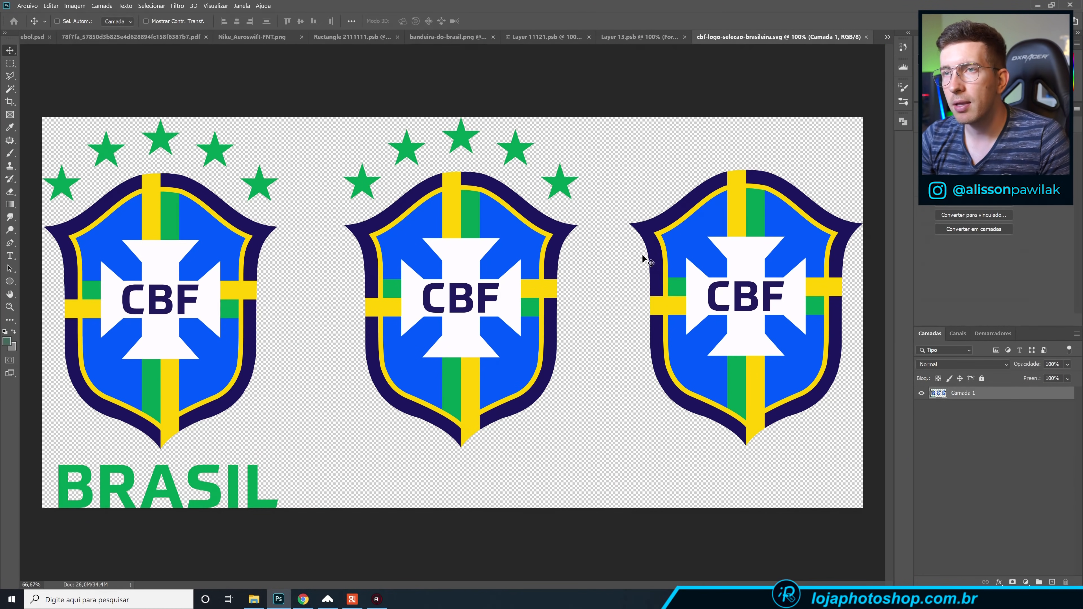
Select the leftmost CBF crest with its stars and BRASIL lettering using the Polygonal Lasso, and copy it.
{"action": "left_click", "coordinate": [10, 77]}
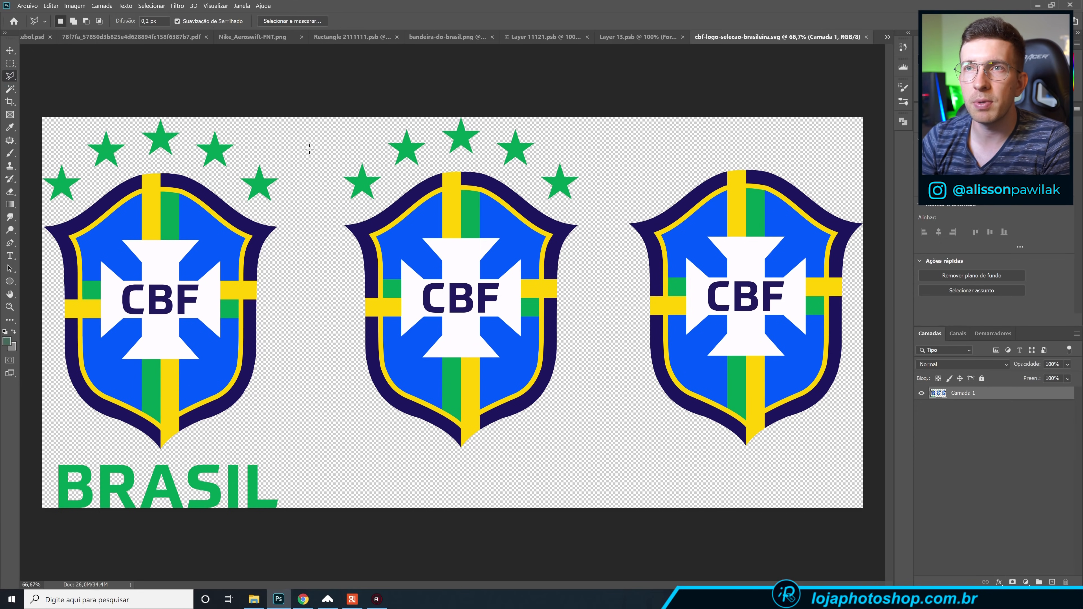
{"action": "left_click", "coordinate": [303, 109]}
{"action": "left_click", "coordinate": [303, 527]}
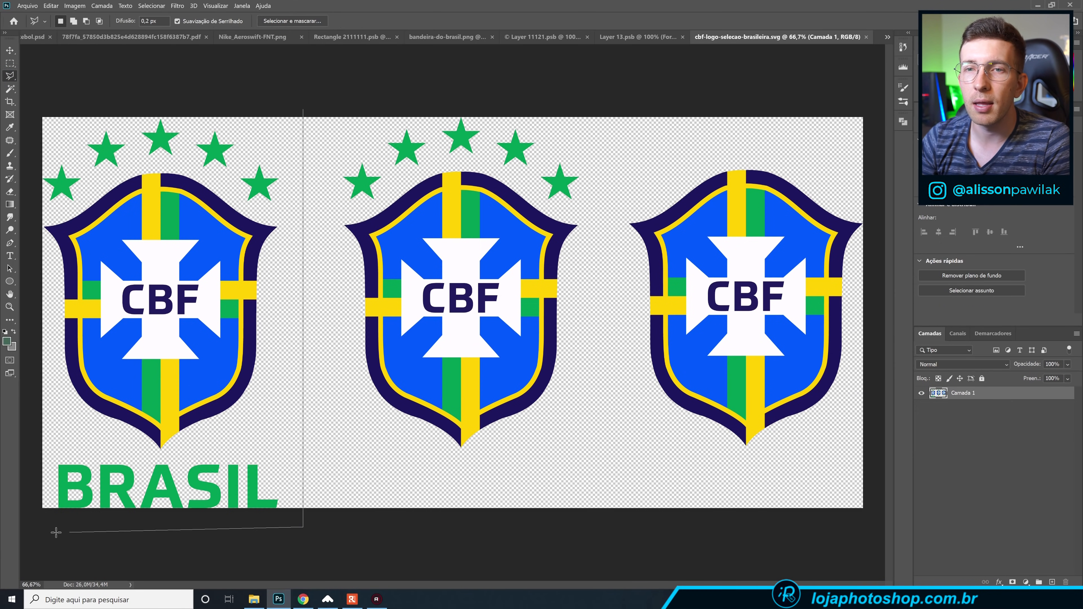
{"action": "left_click", "coordinate": [30, 532]}
{"action": "left_click", "coordinate": [29, 95]}
{"action": "double_click", "coordinate": [249, 101]}
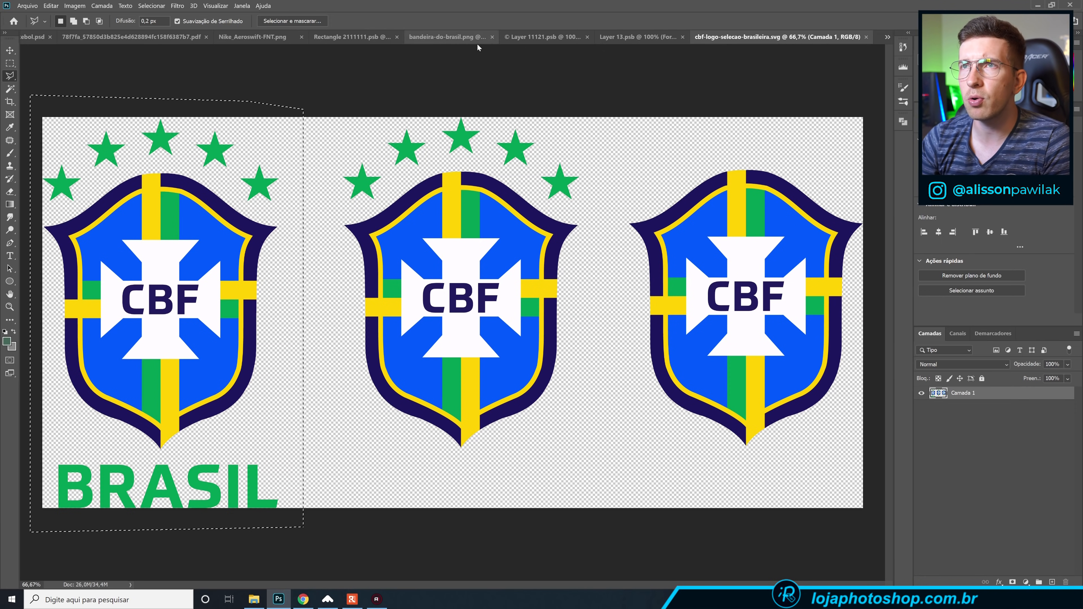
Close Nike_Aeroswift-FNT.png and paste the crest into the shirt mockup above MANGA ESQ in the OBJ INTELIGENTES group.
{"action": "left_click", "coordinate": [36, 37]}
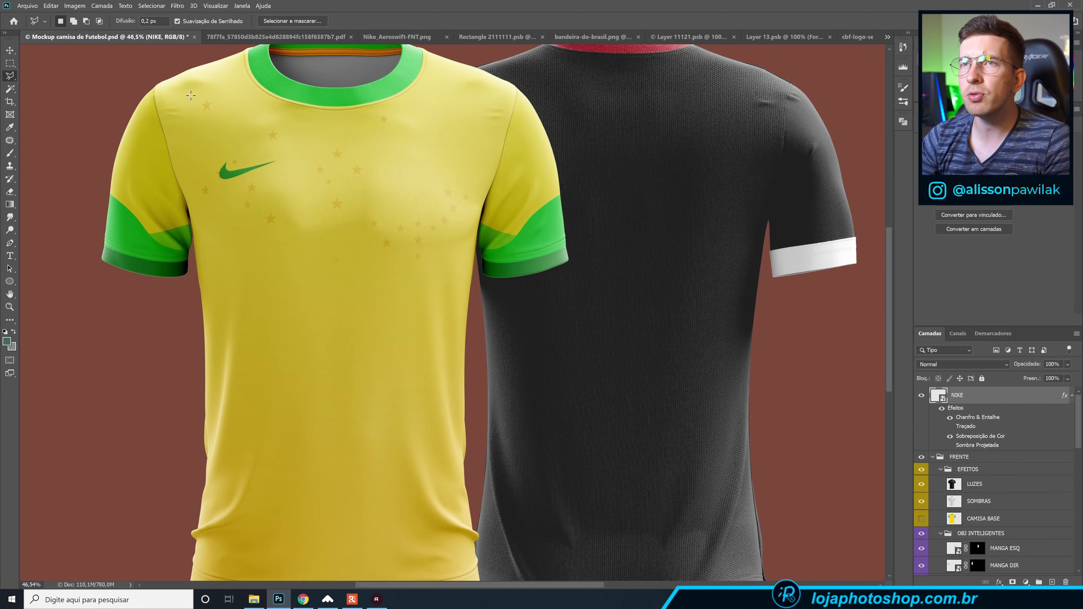
{"action": "left_click", "coordinate": [406, 37]}
{"action": "key", "text": "ctrl+w"}
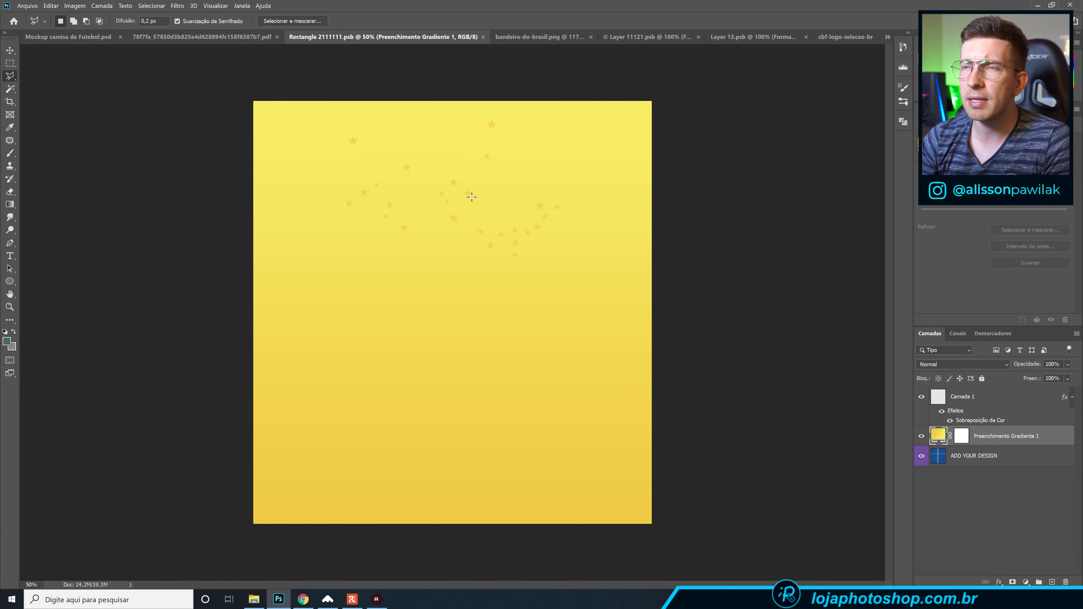
{"action": "left_click", "coordinate": [89, 36]}
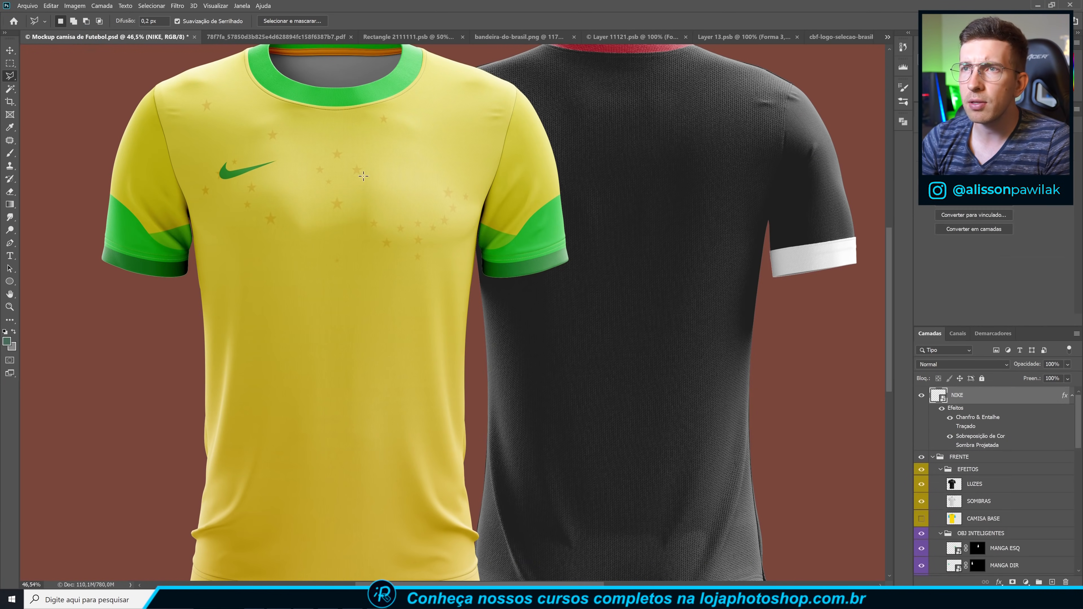
{"action": "scroll", "coordinate": [968, 457], "scroll_direction": "down", "scroll_amount": 2}
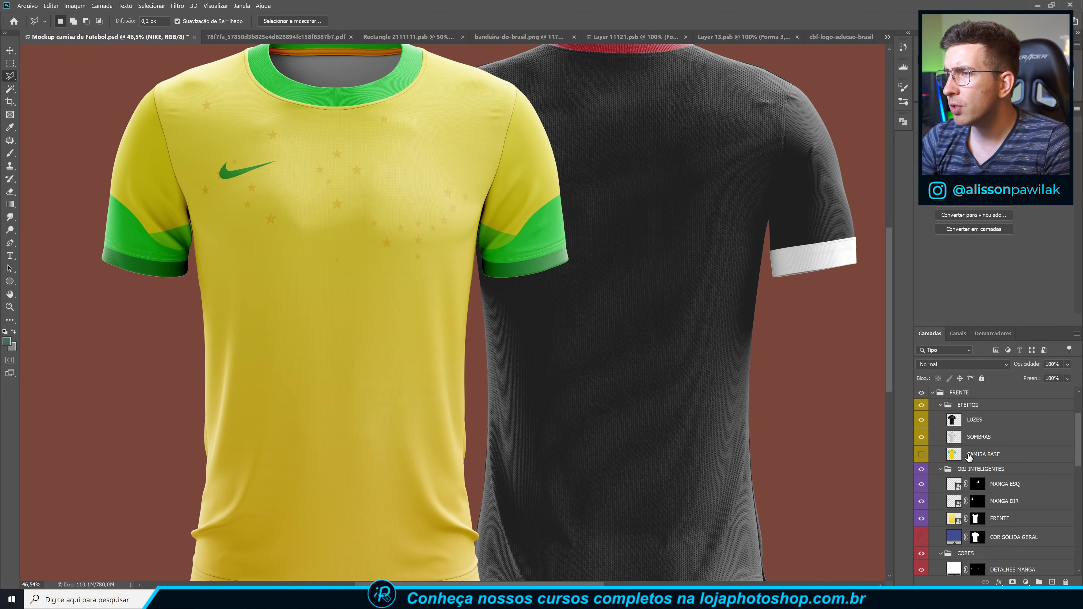
{"action": "left_click", "coordinate": [999, 486]}
{"action": "key", "text": "ctrl+v"}
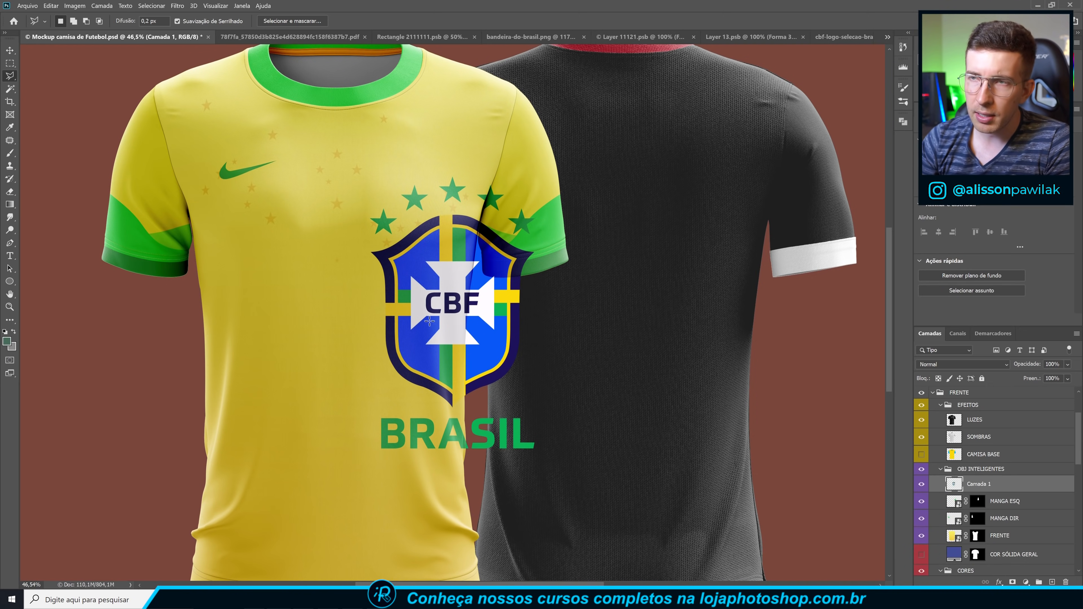
Move the CBF crest to the shirt's chest opposite the Nike logo and scale it proportionally to about 31.8%.
{"action": "key", "text": "v"}
{"action": "mouse_move", "coordinate": [423, 313]}
{"action": "left_mouse_down"}
{"action": "mouse_move", "coordinate": [420, 235]}
{"action": "mouse_move", "coordinate": [450, 223]}
{"action": "mouse_move", "coordinate": [388, 222]}
{"action": "left_mouse_up"}
{"action": "key", "text": "ctrl+t"}
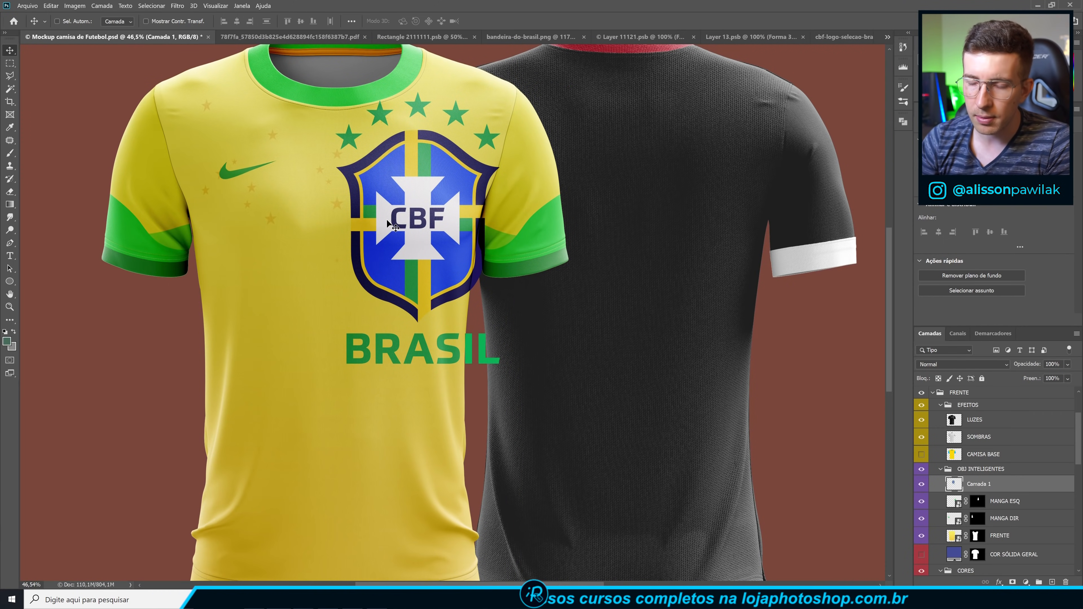
{"action": "left_click_drag", "start_coordinate": [496, 96], "coordinate": [435, 146]}
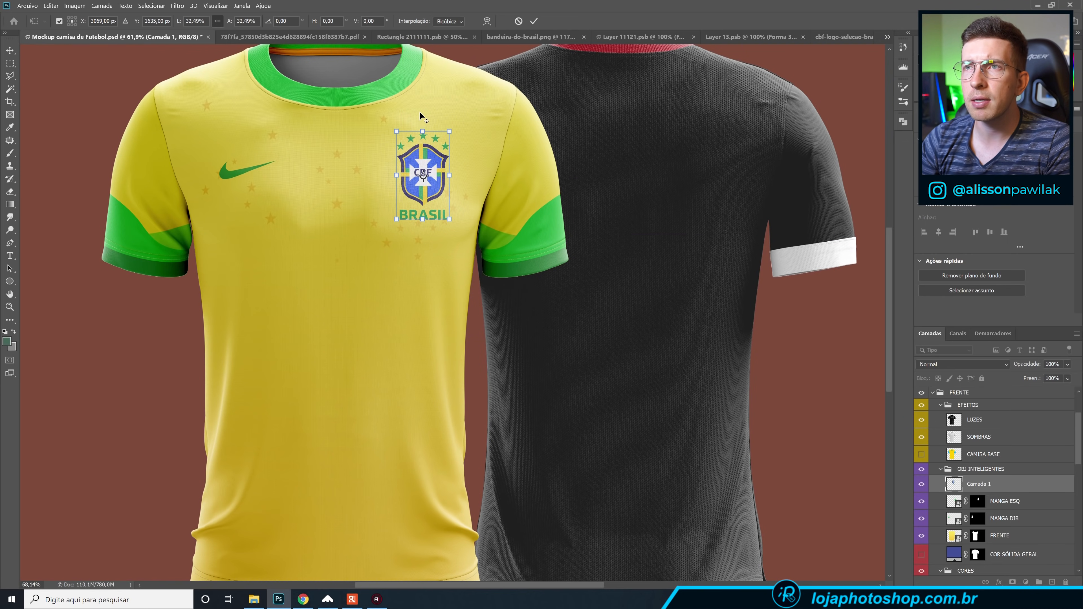
{"action": "scroll", "coordinate": [430, 116], "scroll_direction": "up", "scroll_amount": 5}
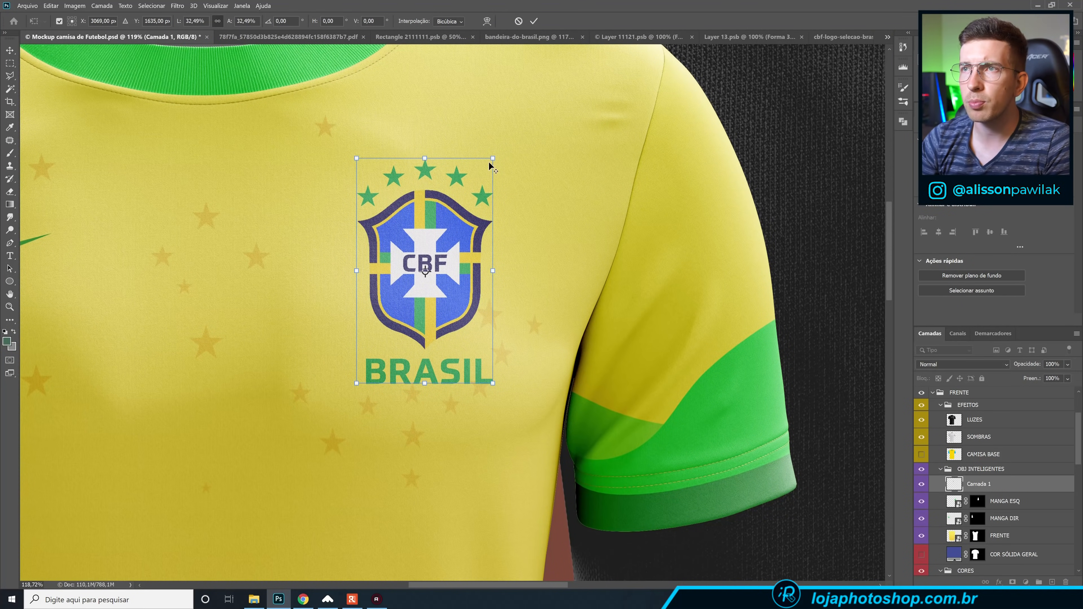
{"action": "left_click_drag", "start_coordinate": [491, 159], "coordinate": [489, 162]}
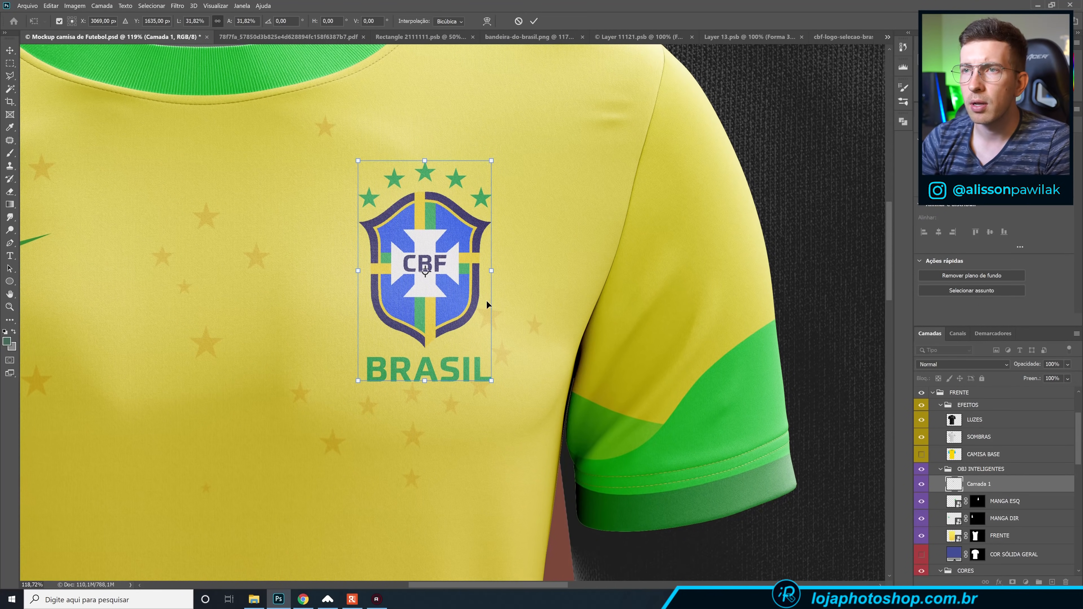
{"action": "scroll", "coordinate": [475, 372], "scroll_direction": "up", "scroll_amount": 2}
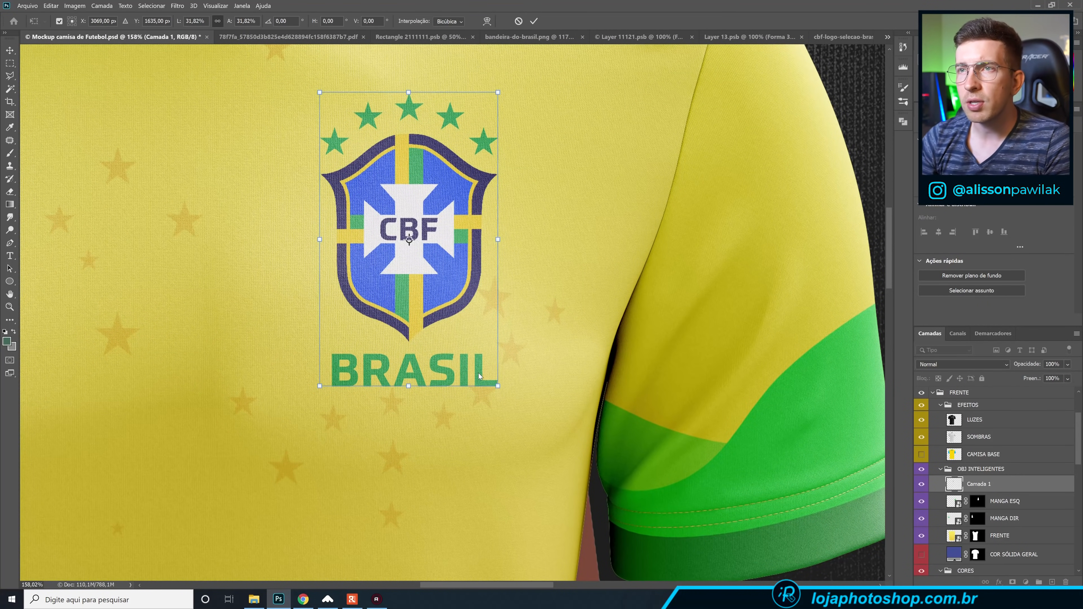
{"action": "scroll", "coordinate": [478, 359], "scroll_direction": "down", "scroll_amount": 5}
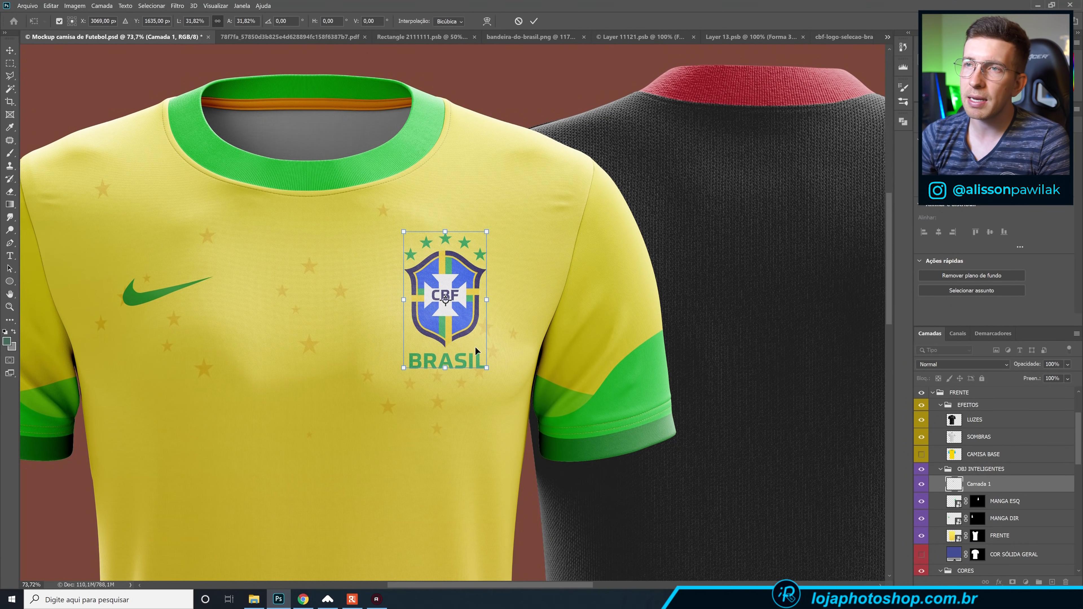
Distort the crest's right-hand corners slightly to follow the chest's perspective, with about -1.3° vertical skew.
{"action": "scroll", "coordinate": [475, 346], "scroll_direction": "up", "scroll_amount": 1}
{"action": "left_click_drag", "start_coordinate": [488, 375], "coordinate": [487, 372]}
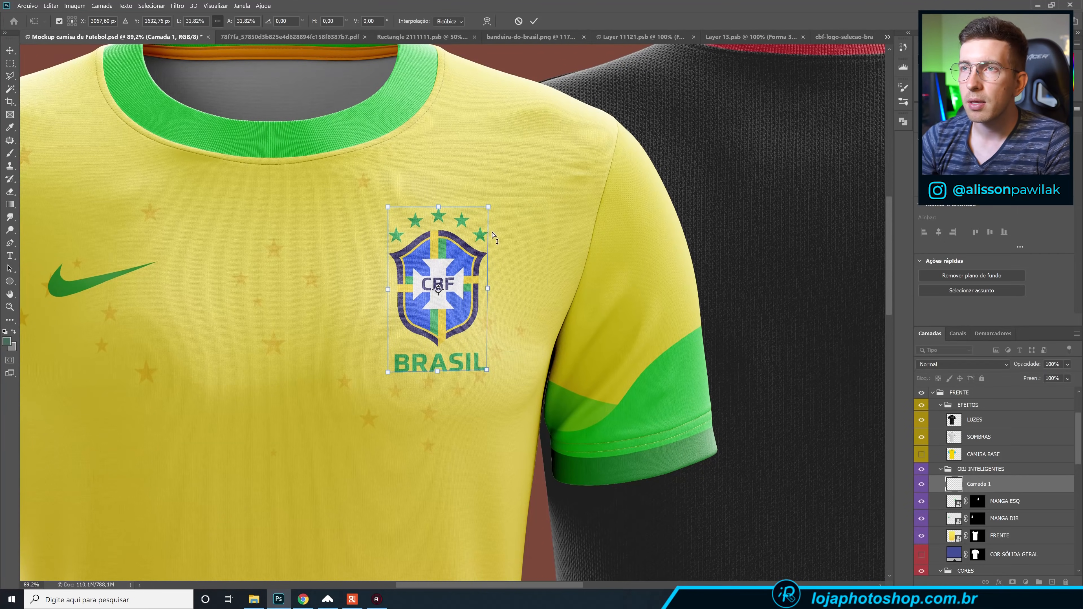
{"action": "left_click_drag", "start_coordinate": [489, 208], "coordinate": [487, 213]}
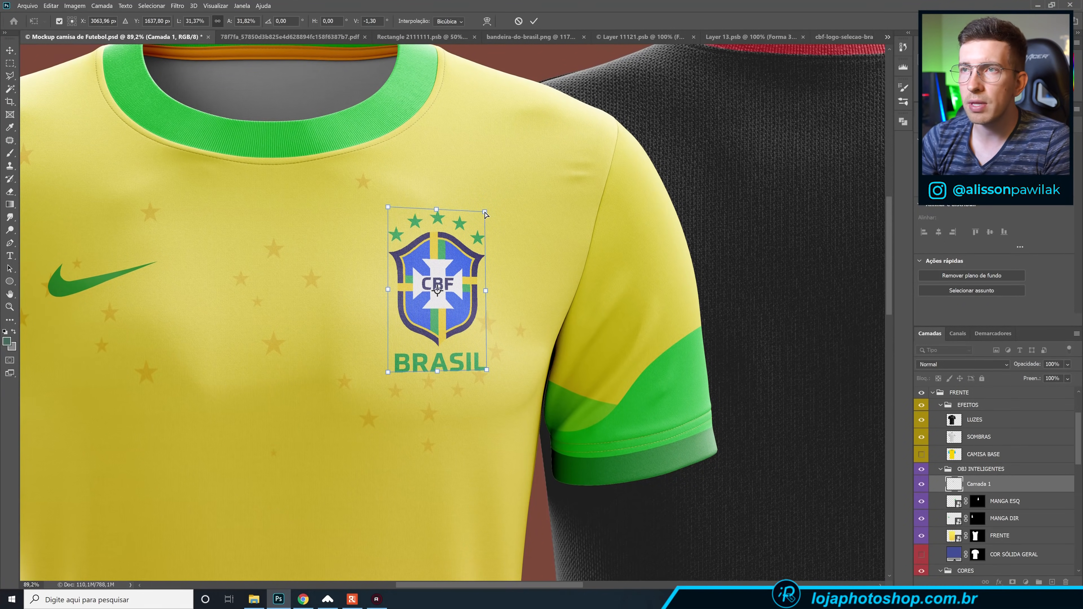
{"action": "left_click_drag", "start_coordinate": [485, 214], "coordinate": [484, 212]}
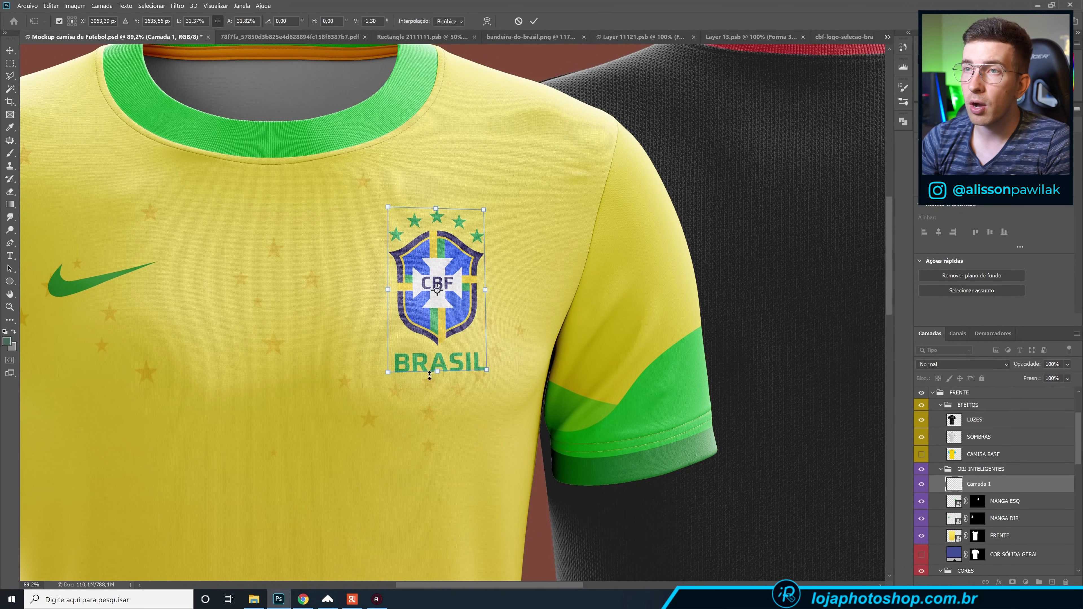
{"action": "scroll", "coordinate": [435, 359], "scroll_direction": "up", "scroll_amount": 1}
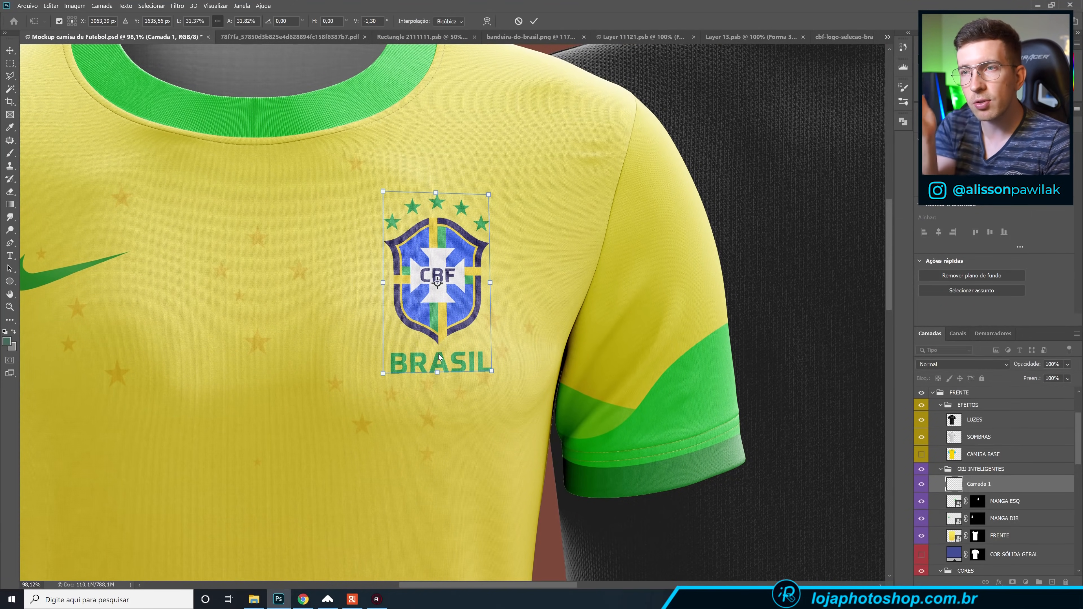
Warp the crest slightly at its edges, interior and lower-left corner to follow the fabric, and apply the transform.
{"action": "left_click", "coordinate": [487, 22]}
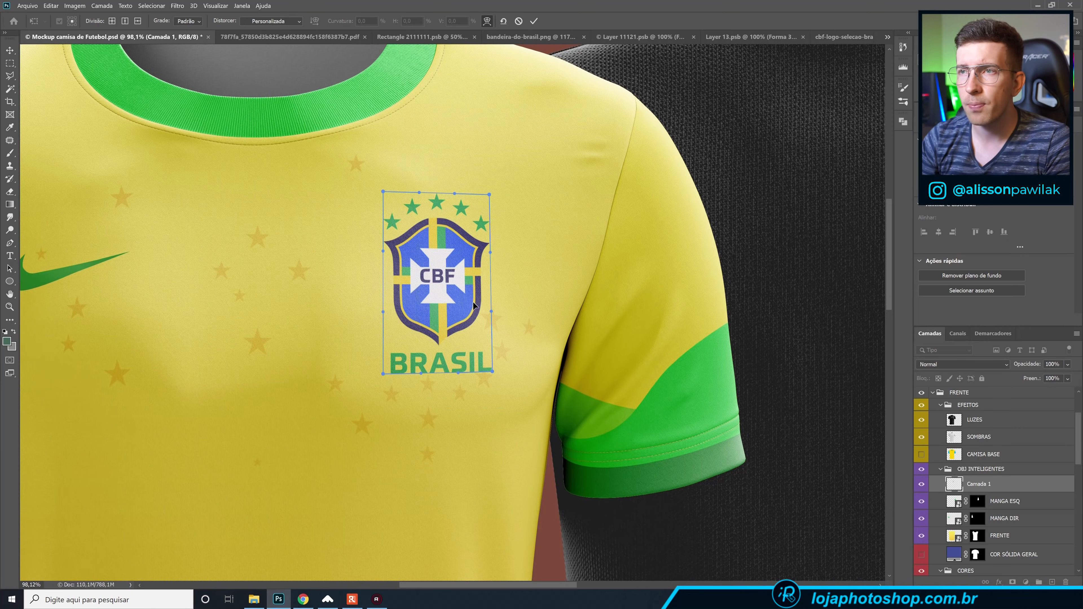
{"action": "left_click_drag", "start_coordinate": [484, 292], "coordinate": [482, 291]}
{"action": "left_click_drag", "start_coordinate": [394, 234], "coordinate": [393, 233]}
{"action": "left_click_drag", "start_coordinate": [433, 193], "coordinate": [436, 192]}
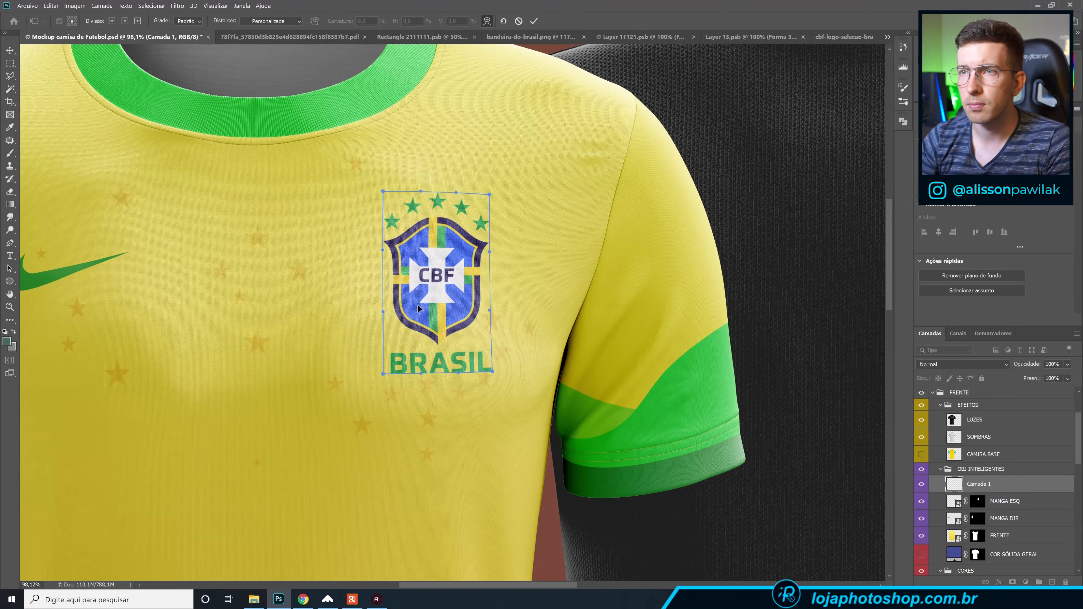
{"action": "left_click_drag", "start_coordinate": [383, 373], "coordinate": [381, 371]}
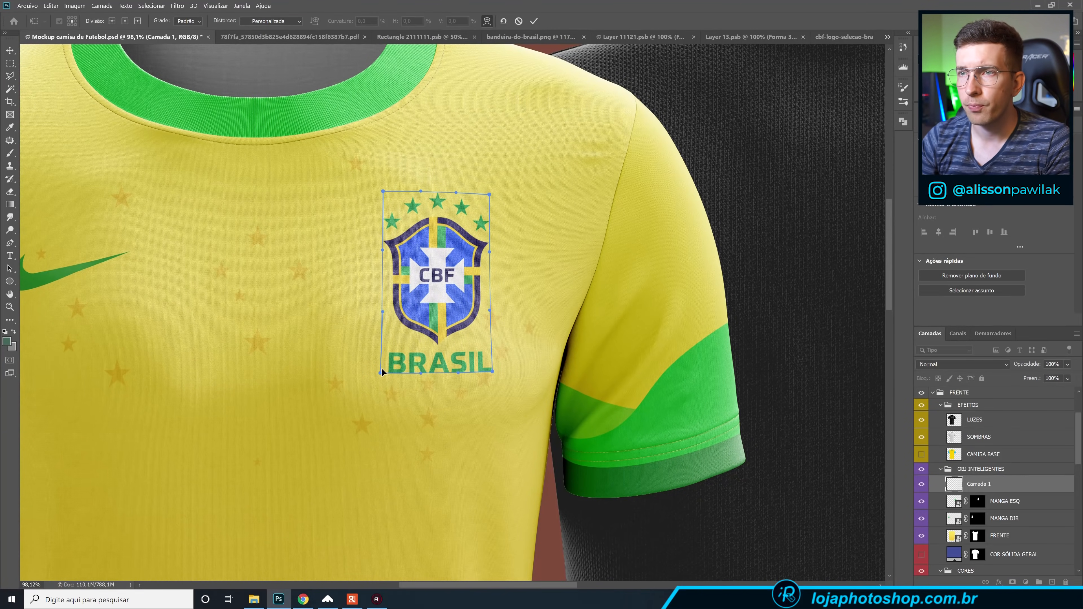
{"action": "left_click", "coordinate": [533, 21]}
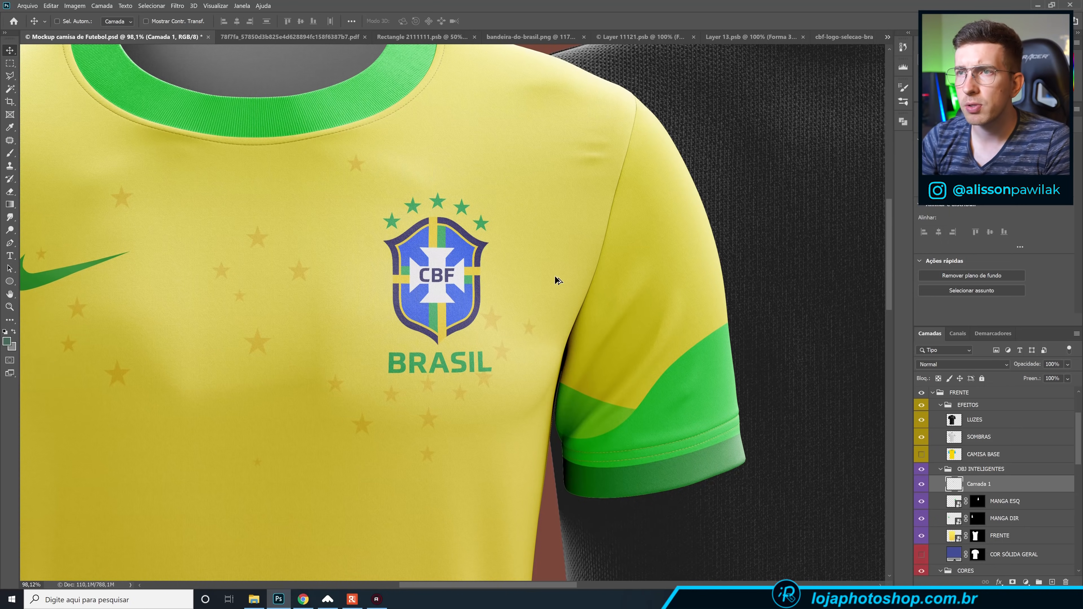
Shift the crest slightly left and up on the chest to balance it with the Nike logo.
{"action": "scroll", "coordinate": [556, 280], "scroll_direction": "down", "scroll_amount": 5}
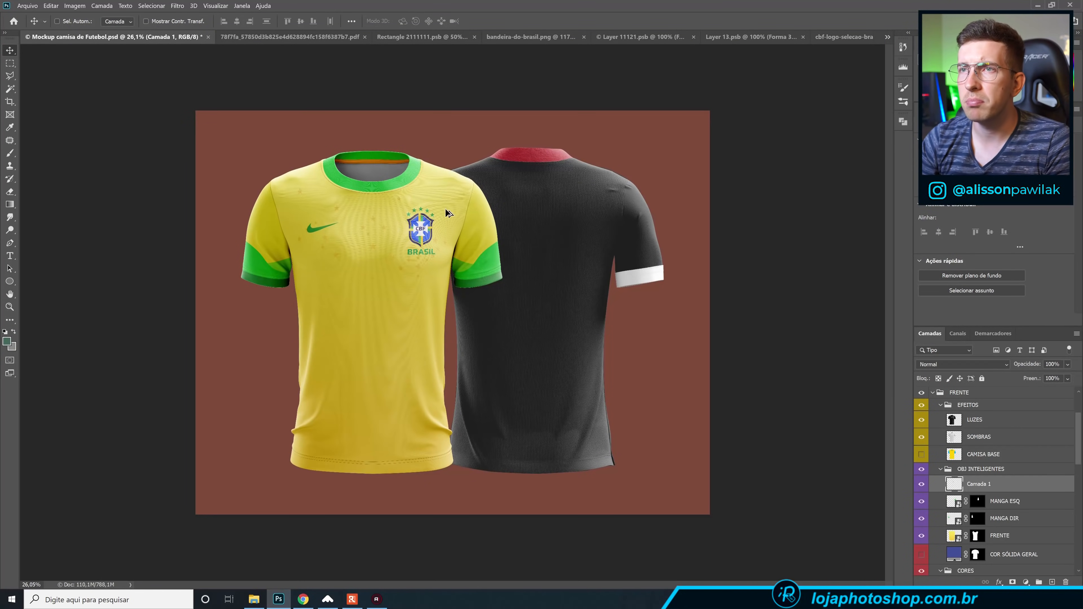
{"action": "scroll", "coordinate": [424, 209], "scroll_direction": "up", "scroll_amount": 3}
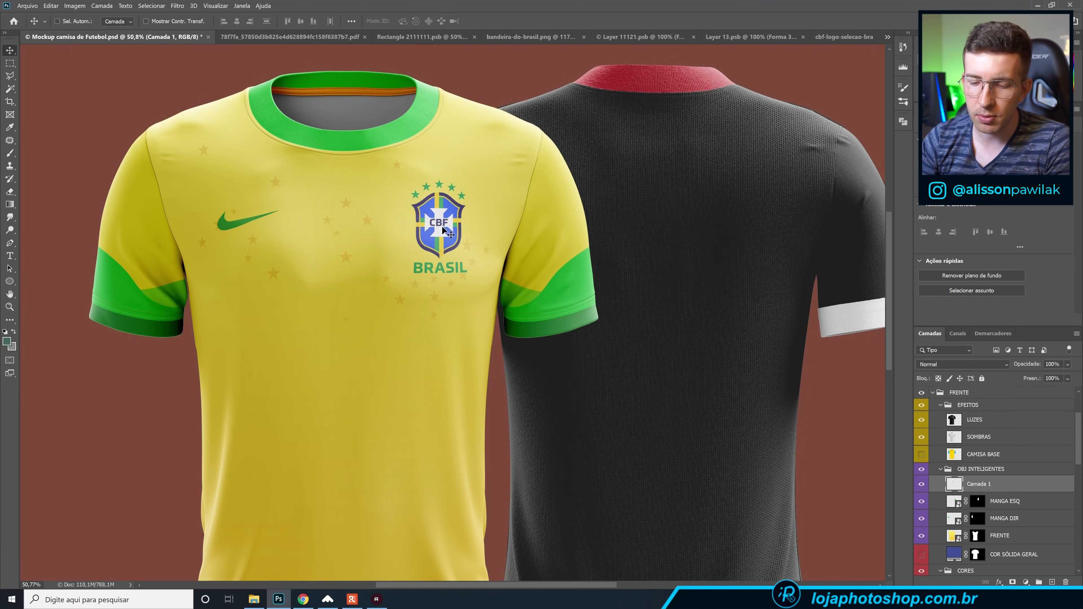
{"action": "left_click_drag", "start_coordinate": [457, 233], "coordinate": [452, 232]}
{"action": "key", "text": "Up"}
{"action": "key", "text": "Up"}
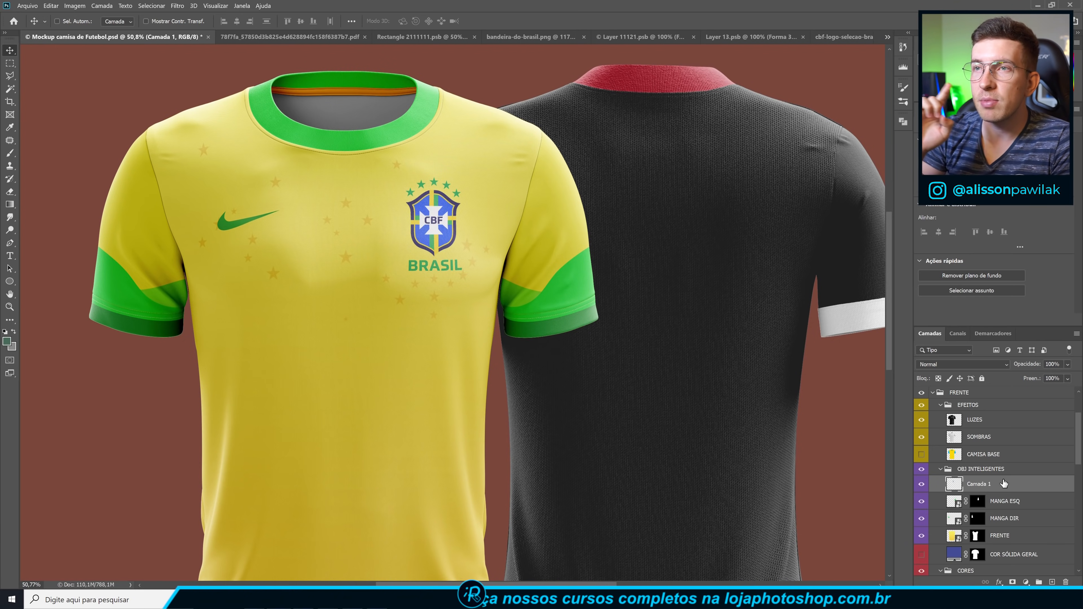
Move the crest layer Camada 1 out of the OBJ INTELIGENTES group to directly above the NIKE layer.
{"action": "scroll", "coordinate": [416, 223], "scroll_direction": "up", "scroll_amount": 5}
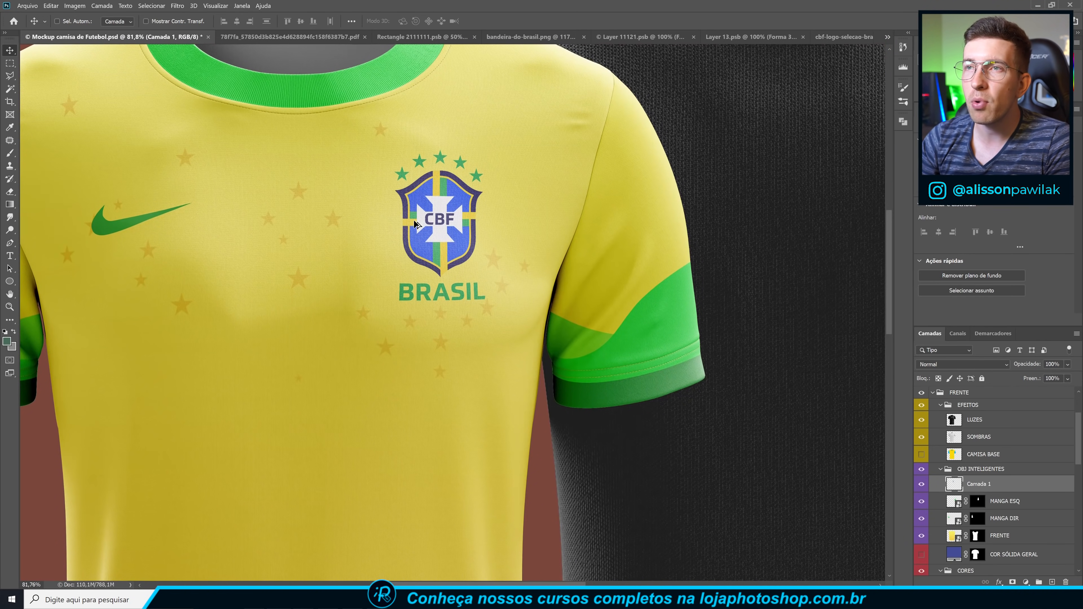
{"action": "scroll", "coordinate": [413, 219], "scroll_direction": "down", "scroll_amount": 1}
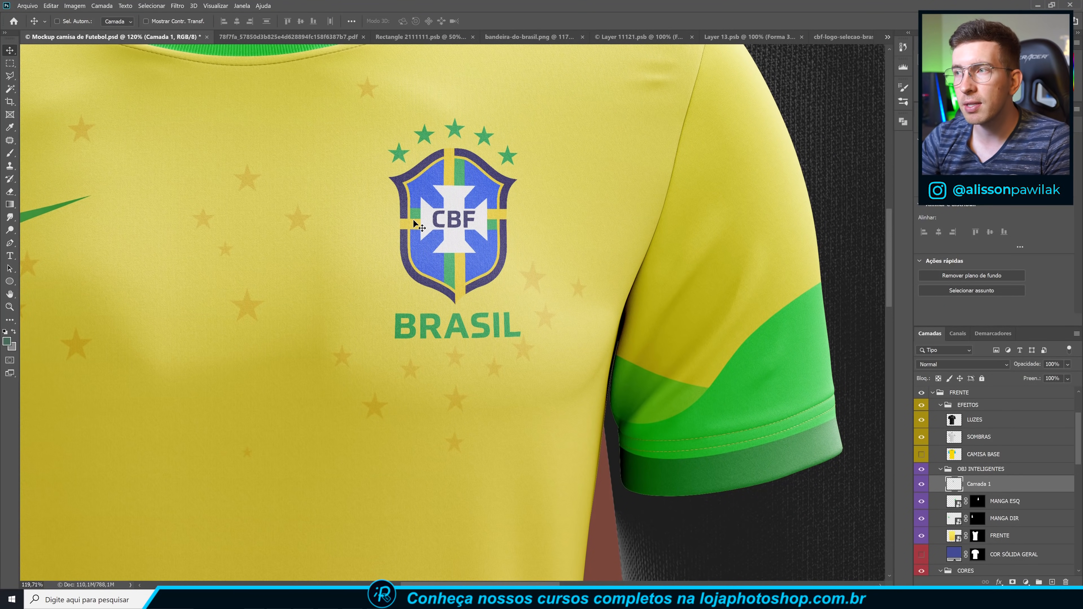
{"action": "scroll", "coordinate": [575, 394], "scroll_direction": "down", "scroll_amount": 3}
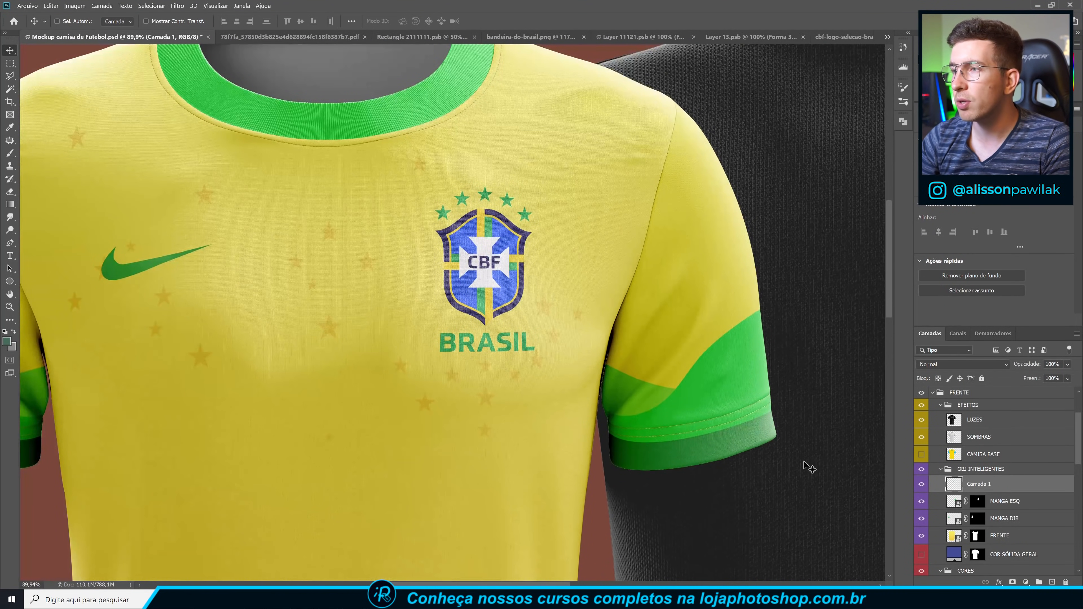
{"action": "left_click_drag", "start_coordinate": [972, 486], "coordinate": [980, 395]}
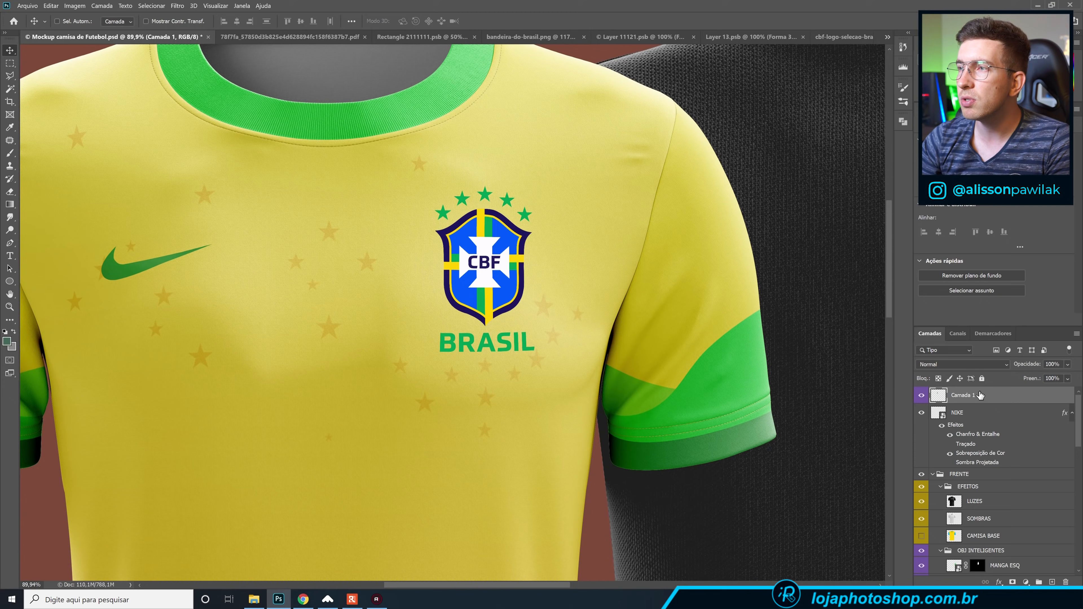
Add Bevel & Emboss to Camada 1 with depth 84%, size 250 px, highlight opacity 32% and shadow opacity 13%.
{"action": "double_click", "coordinate": [995, 398]}
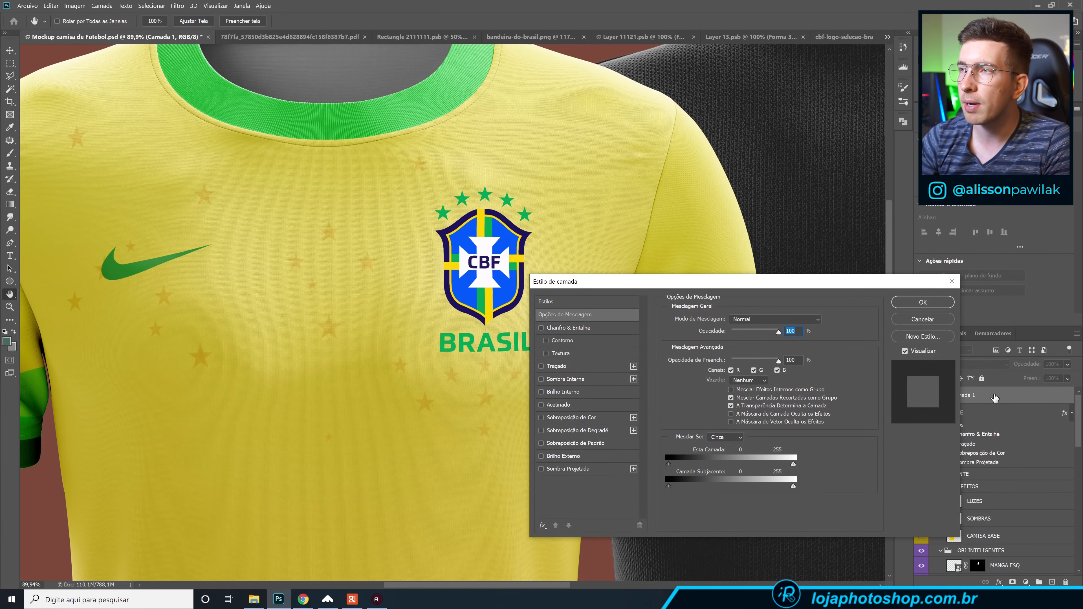
{"action": "left_click_drag", "start_coordinate": [836, 283], "coordinate": [855, 303]}
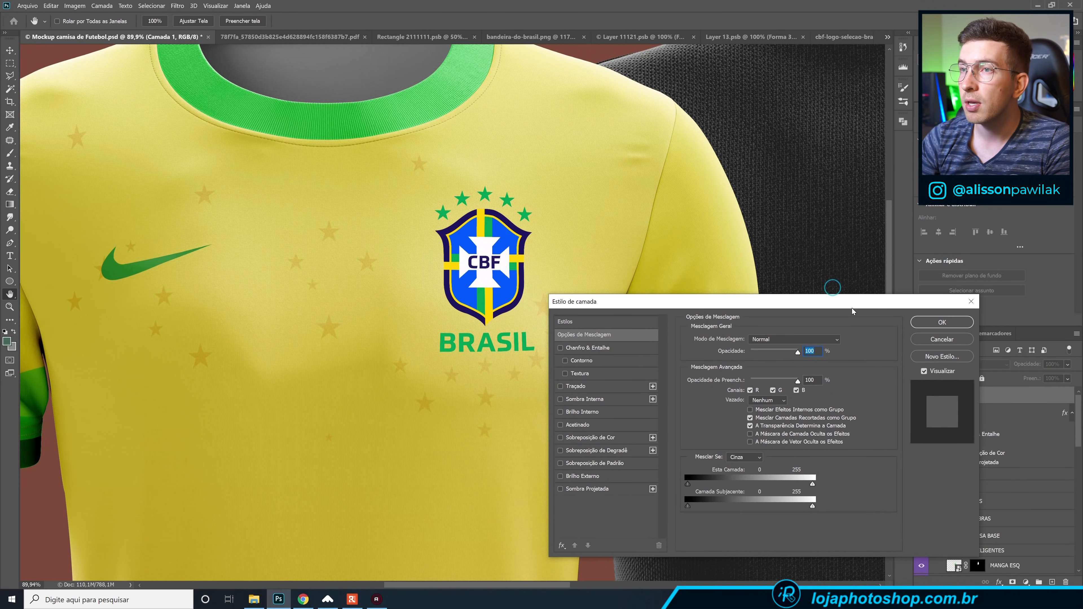
{"action": "left_click", "coordinate": [618, 347]}
{"action": "left_click_drag", "start_coordinate": [753, 383], "coordinate": [807, 381]}
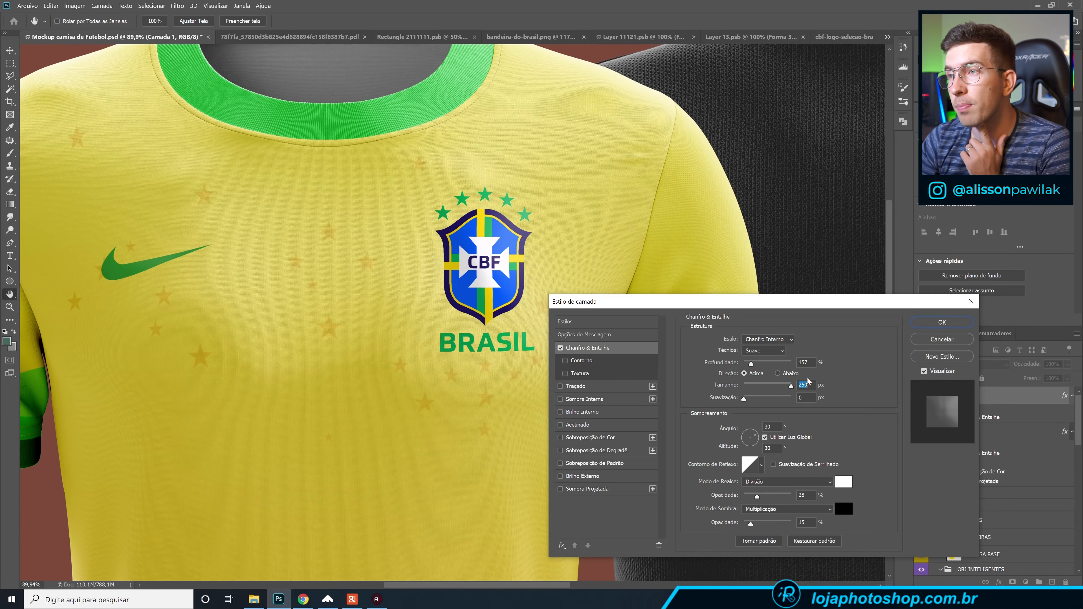
{"action": "left_click_drag", "start_coordinate": [750, 363], "coordinate": [747, 362]}
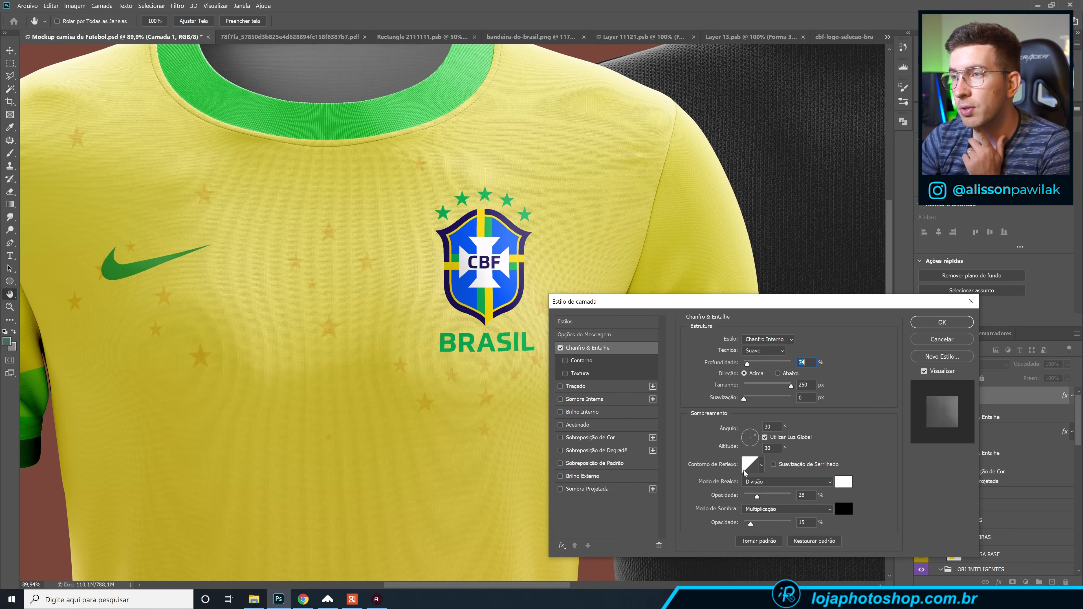
{"action": "left_click_drag", "start_coordinate": [761, 495], "coordinate": [759, 473]}
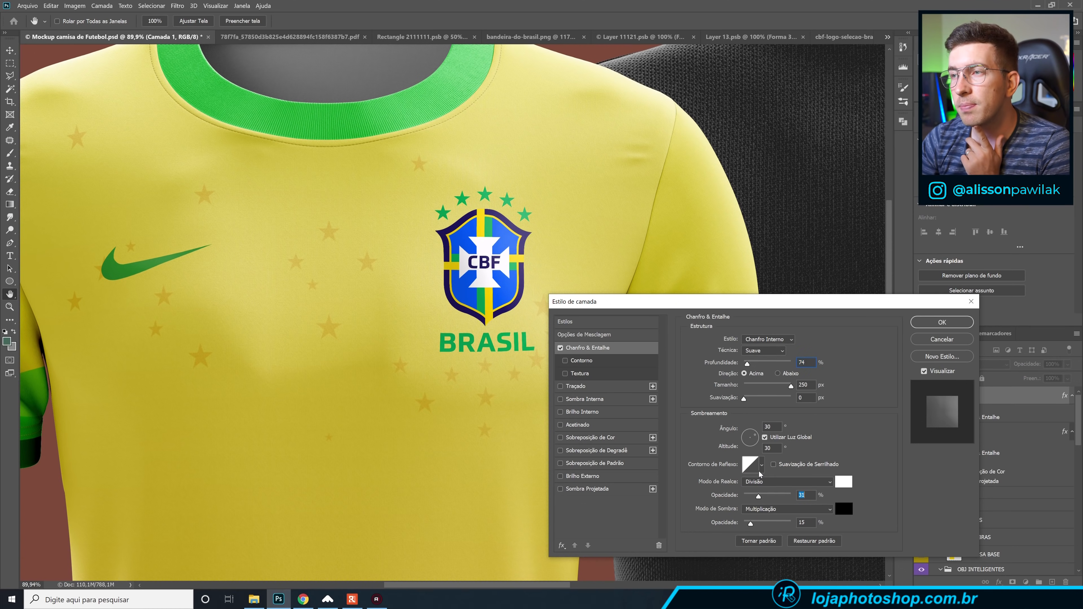
{"action": "left_click_drag", "start_coordinate": [750, 524], "coordinate": [750, 524]}
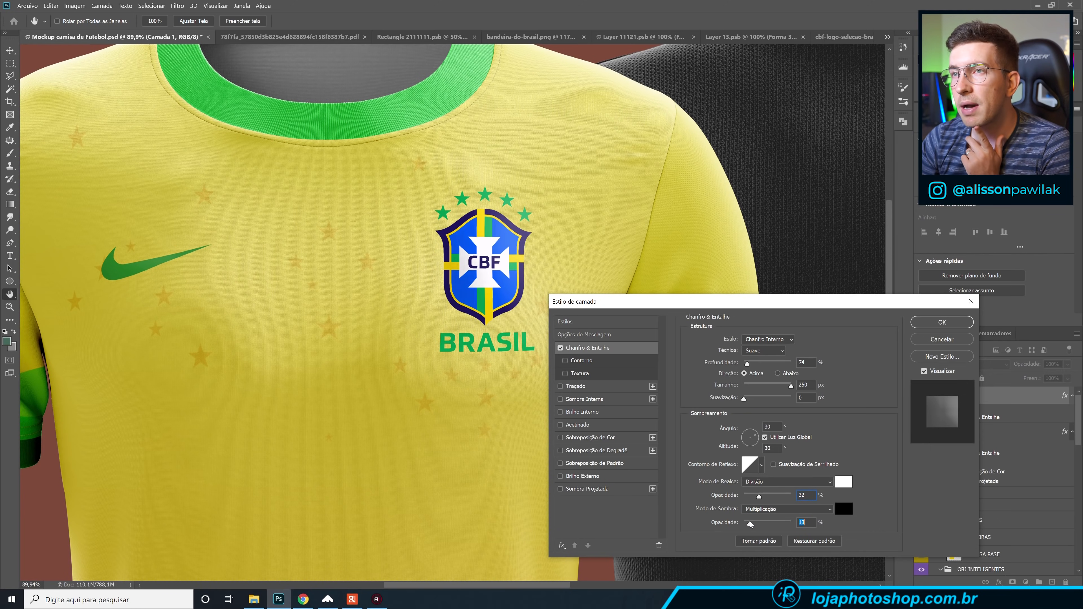
{"action": "left_click_drag", "start_coordinate": [747, 363], "coordinate": [748, 364]}
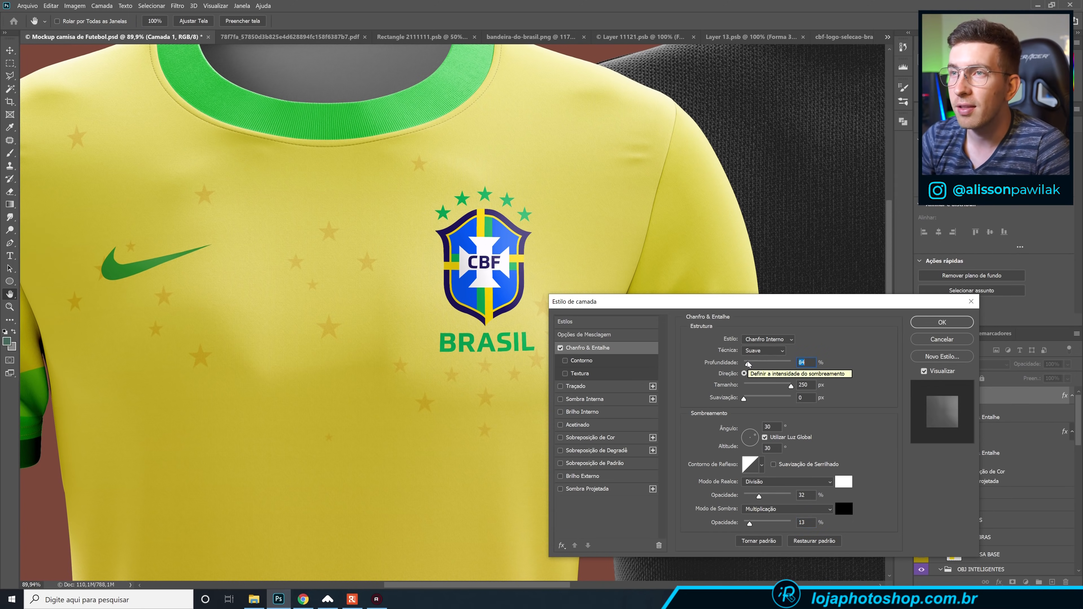
Add a Drop Shadow to the crest with opacity 41%, angle 54°, distance 6 px, spread 23% and size 5 px.
{"action": "left_click", "coordinate": [602, 493]}
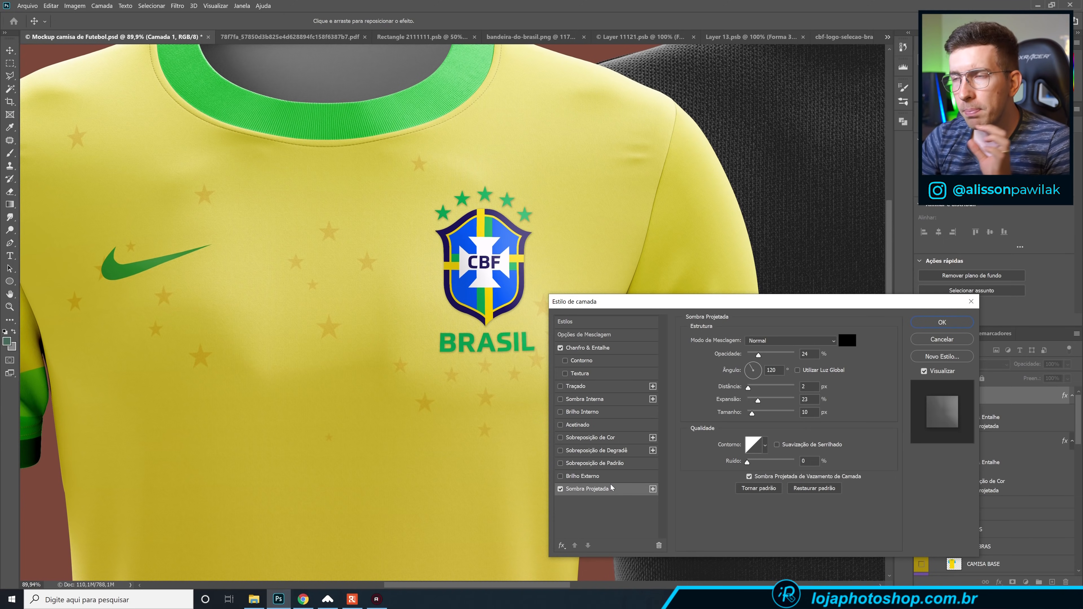
{"action": "left_click_drag", "start_coordinate": [751, 374], "coordinate": [757, 370]}
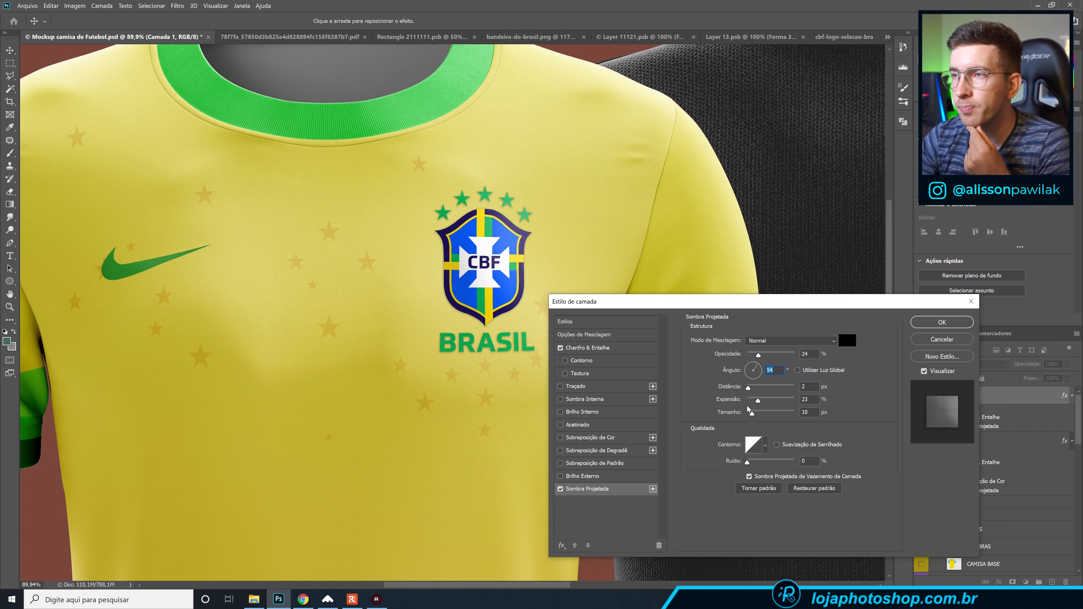
{"action": "left_click_drag", "start_coordinate": [751, 413], "coordinate": [766, 356]}
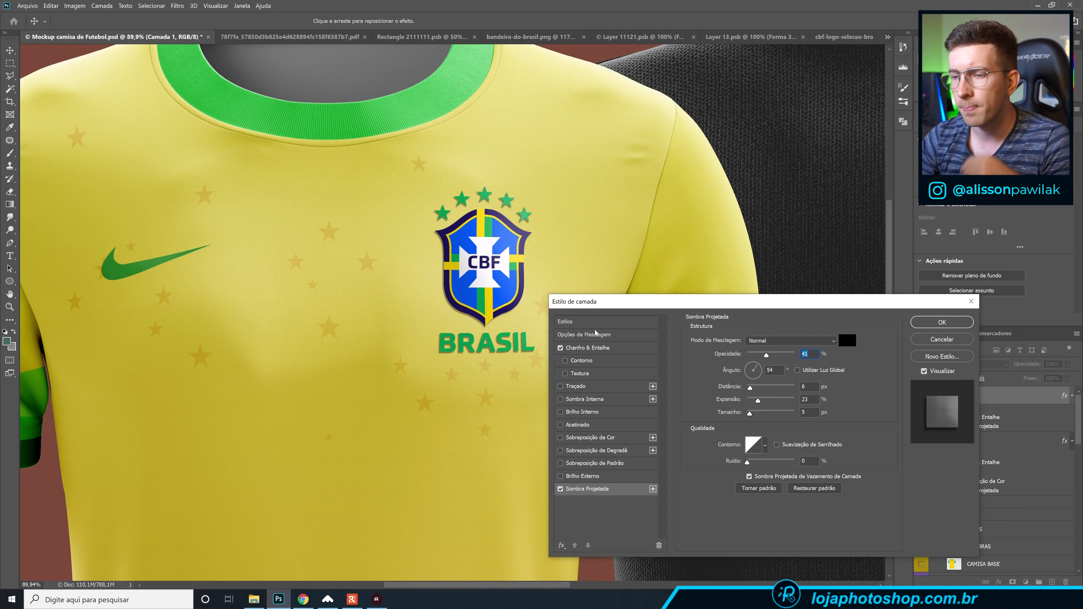
Refine the crest layer's drop shadow to a 42° angle, 3 px distance, 42% spread and 1 px size, and apply the style.
{"action": "key", "text": "ctrl+plus"}
{"action": "key", "text": "ctrl+plus"}
{"action": "key", "text": "ctrl+plus"}
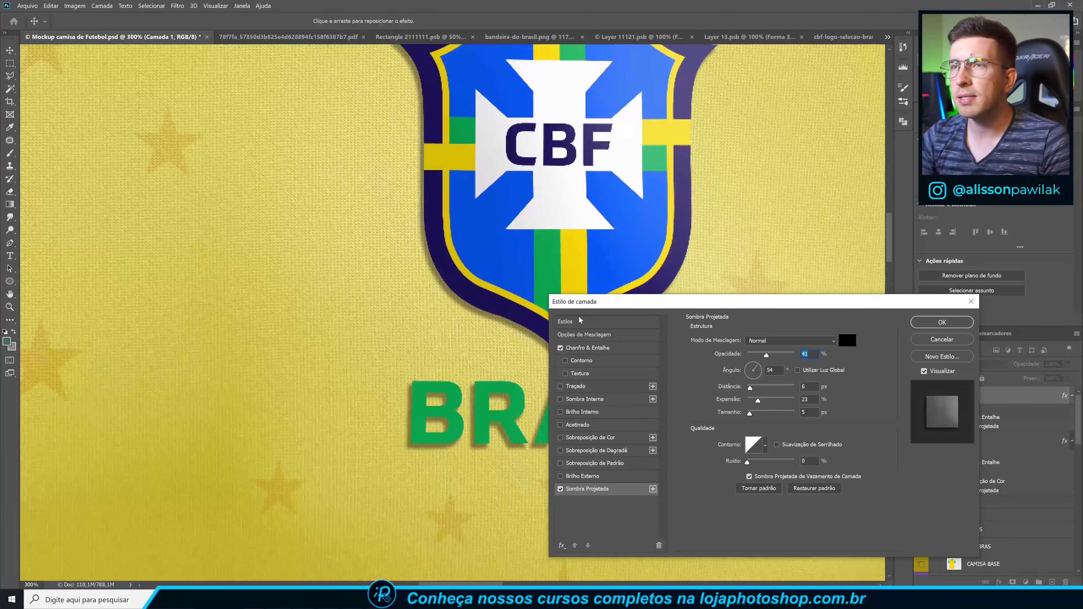
{"action": "left_click_drag", "start_coordinate": [512, 311], "coordinate": [358, 453]}
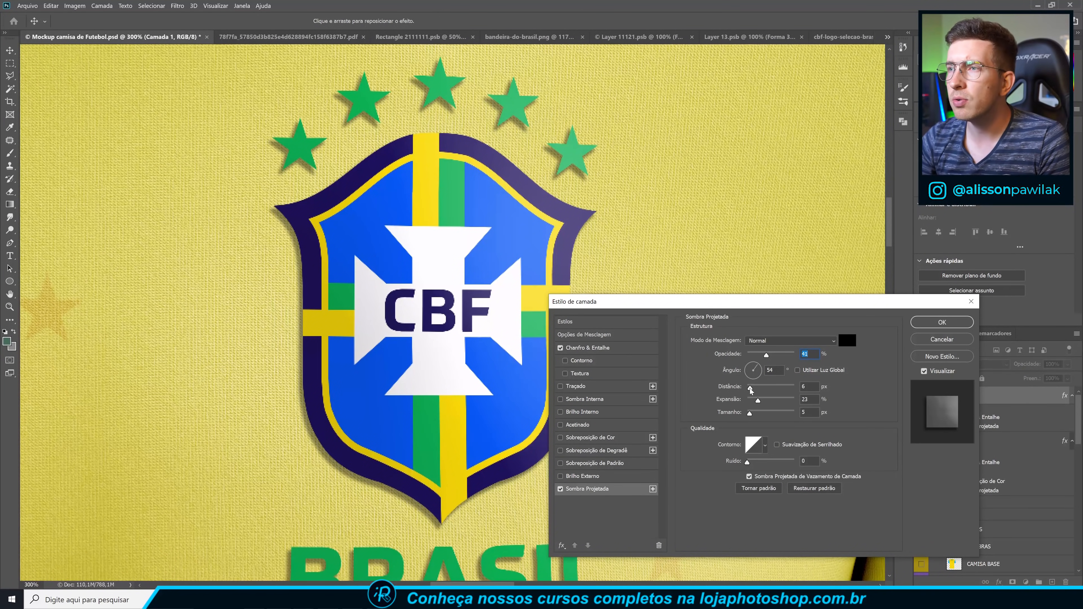
{"action": "left_click_drag", "start_coordinate": [750, 391], "coordinate": [749, 390]}
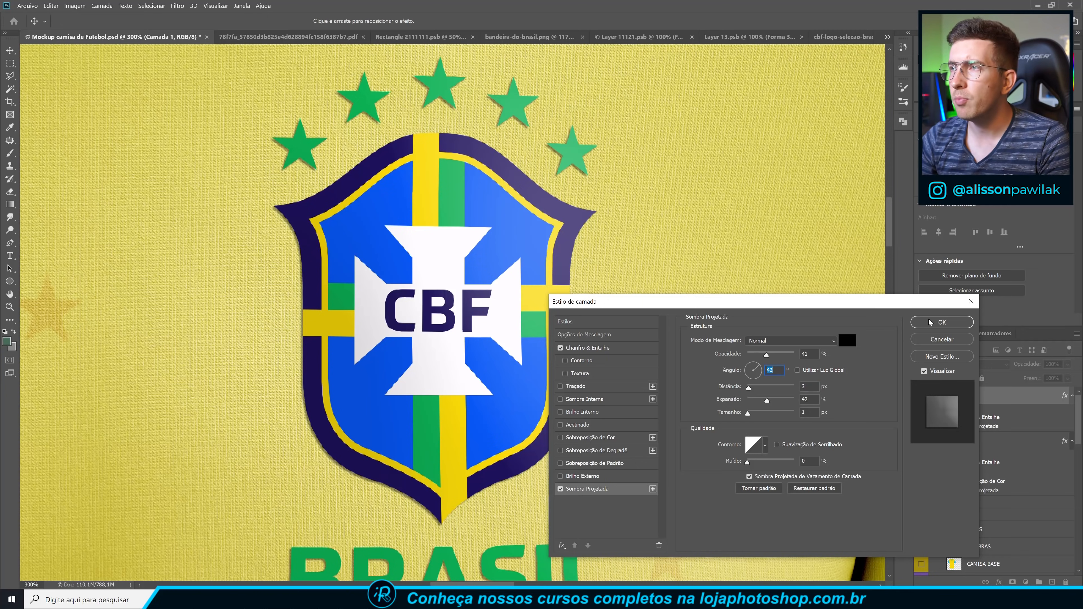
{"action": "left_click", "coordinate": [942, 322]}
{"action": "scroll", "coordinate": [580, 310], "scroll_direction": "down", "scroll_amount": 4}
{"action": "scroll", "coordinate": [580, 311], "scroll_direction": "down", "scroll_amount": 5}
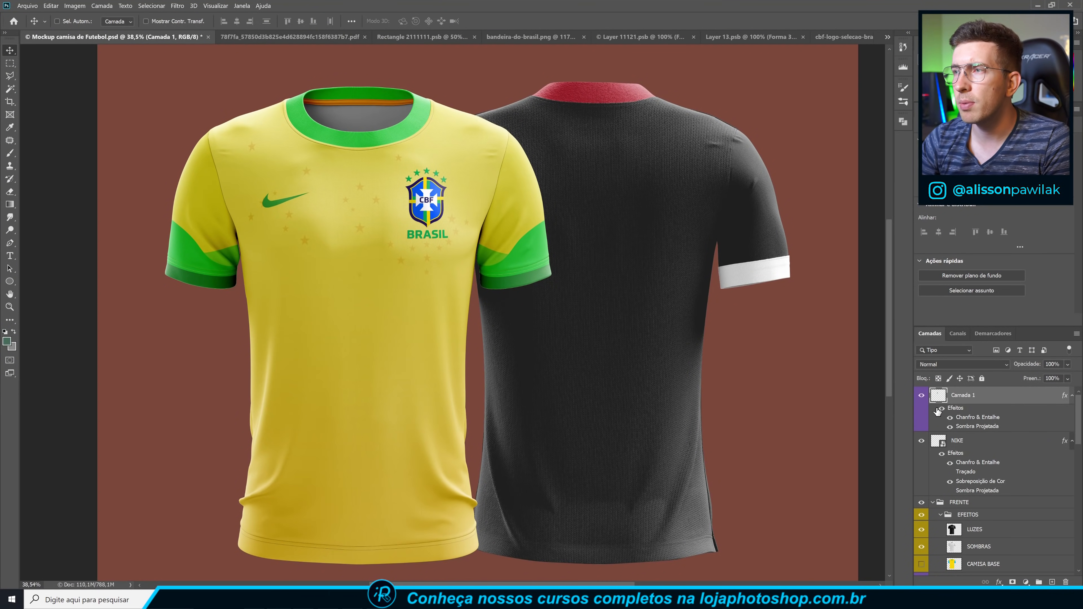
Toggle the crest layer's effects off and on to compare its look on the shirt with and without them.
{"action": "left_click", "coordinate": [941, 408]}
{"action": "left_click", "coordinate": [941, 409]}
{"action": "left_click", "coordinate": [941, 408]}
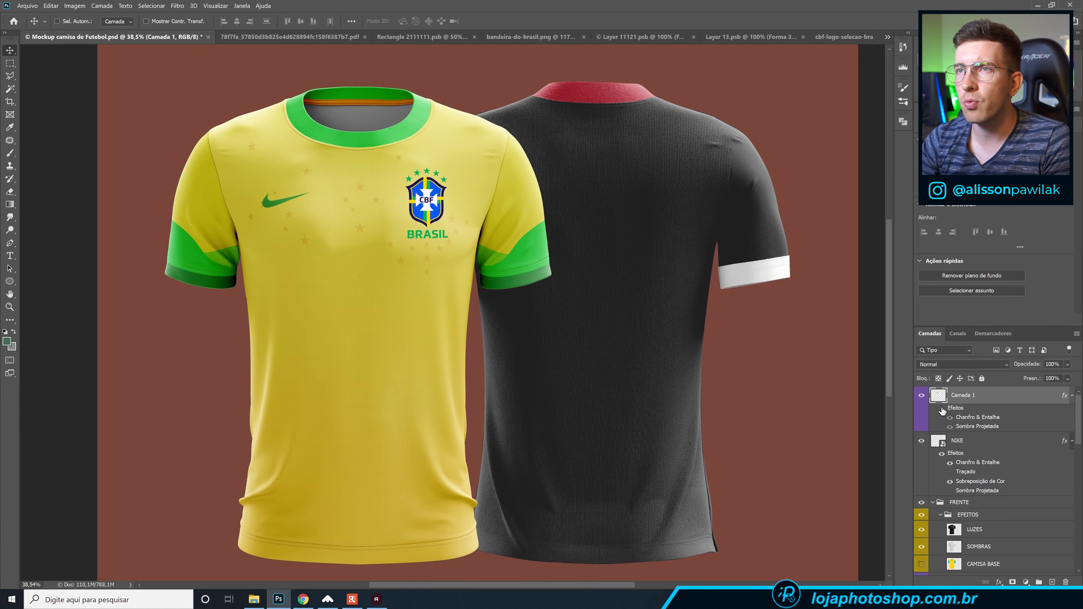
{"action": "left_click", "coordinate": [941, 409]}
{"action": "left_click", "coordinate": [941, 408]}
{"action": "left_click", "coordinate": [941, 409]}
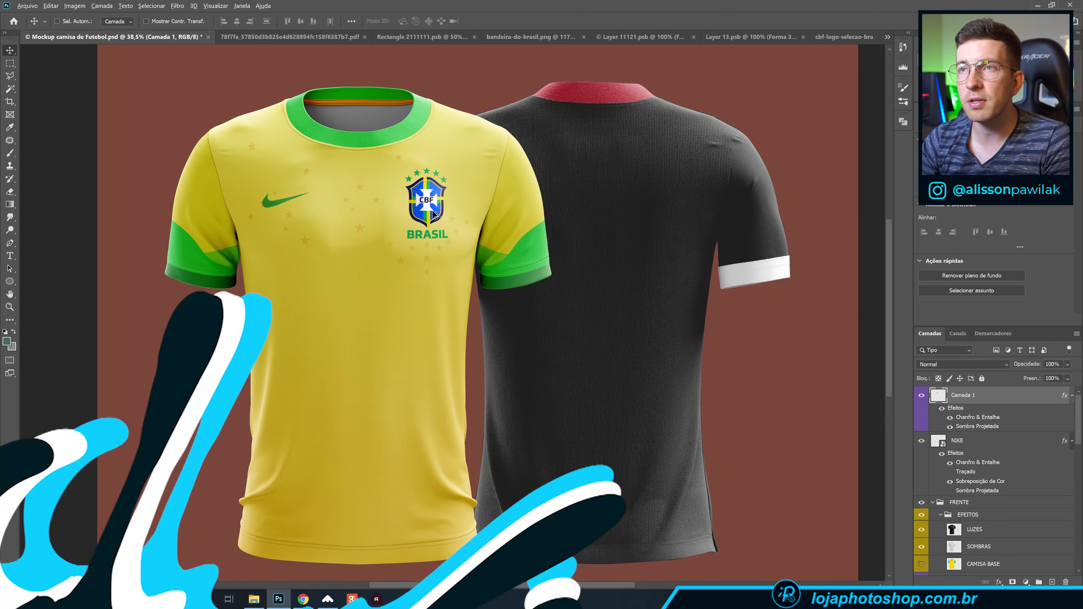
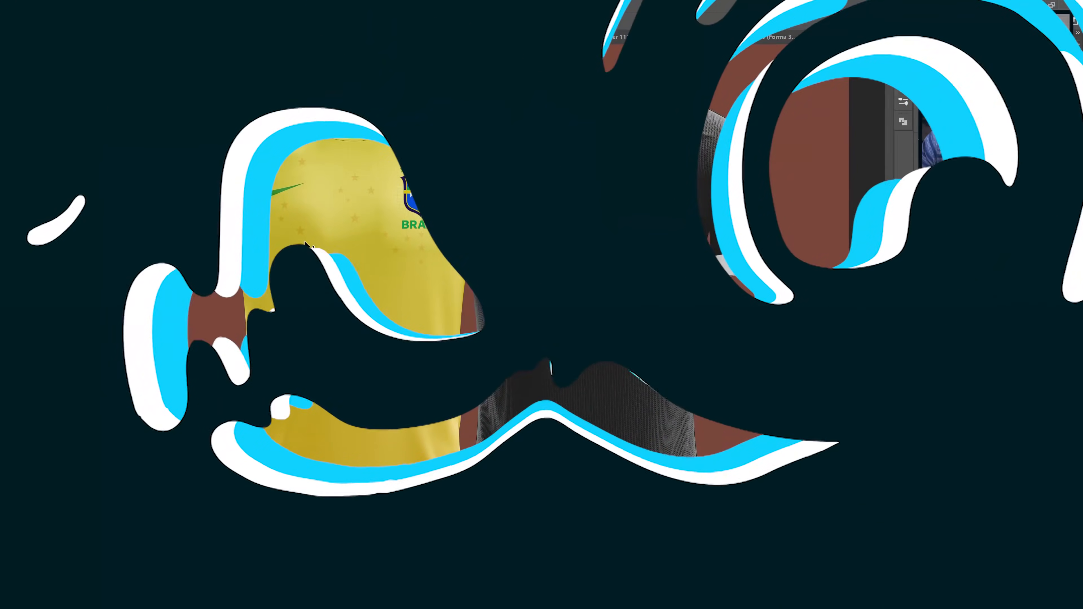
Recolor the ABAIXO DA GOLA fill layer to blue 009cff.
{"action": "scroll", "coordinate": [1003, 492], "scroll_direction": "down", "scroll_amount": 3}
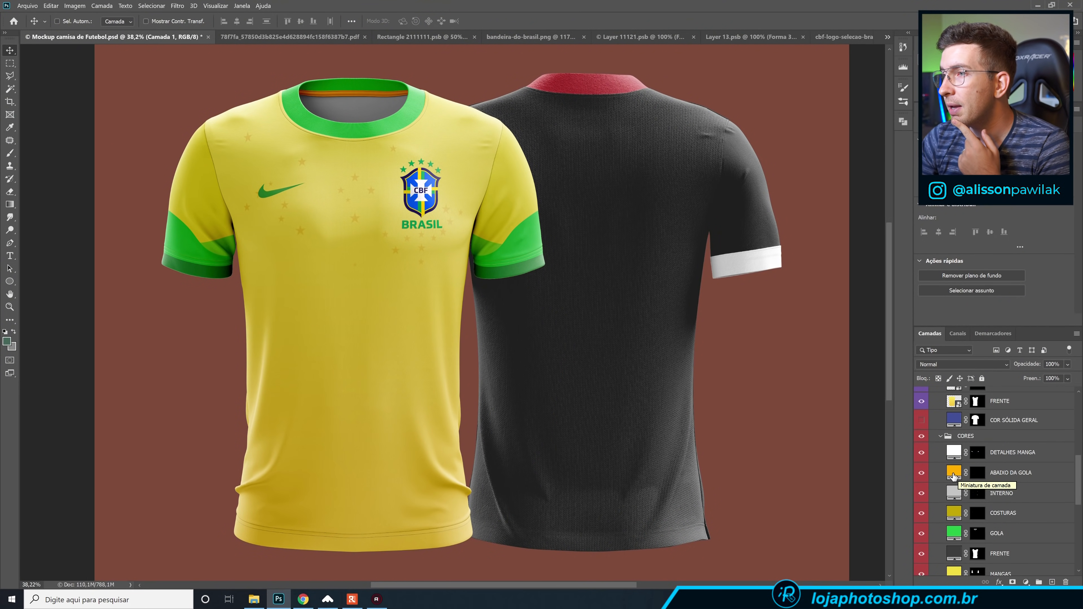
{"action": "double_click", "coordinate": [953, 472]}
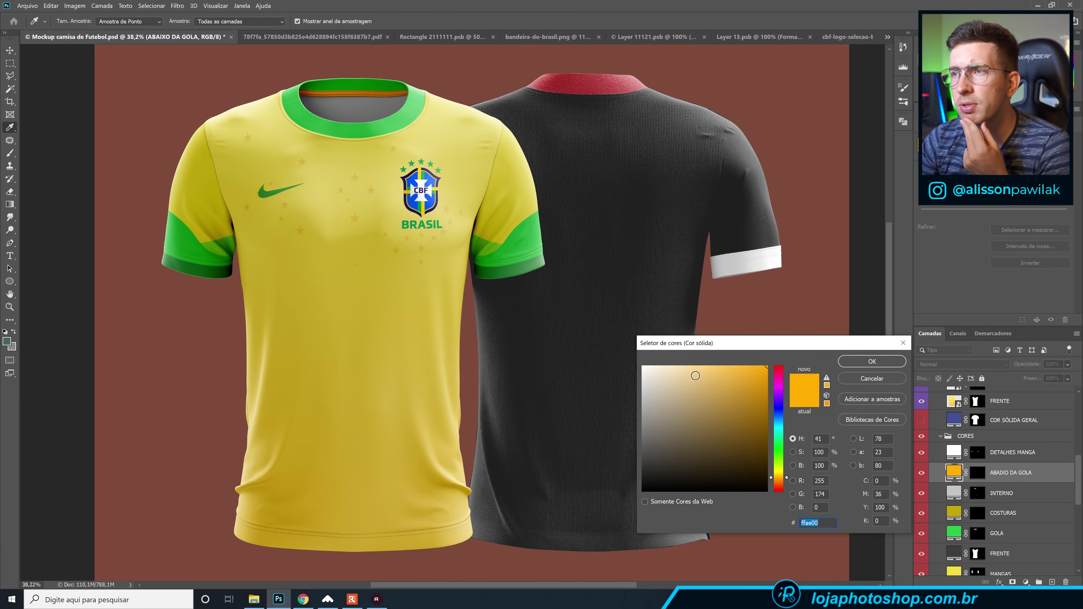
{"action": "left_click_drag", "start_coordinate": [783, 425], "coordinate": [792, 422]}
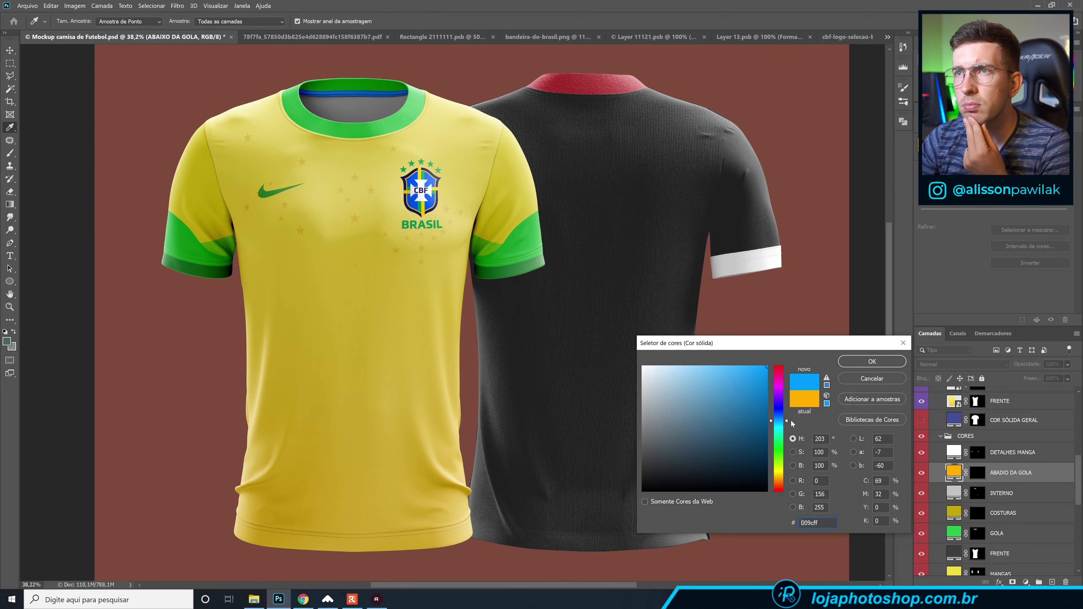
{"action": "left_click", "coordinate": [872, 361]}
Recolor the INTERNO fill layer to the pale yellow ddcb81 for the inside of the shirt.
{"action": "double_click", "coordinate": [954, 493]}
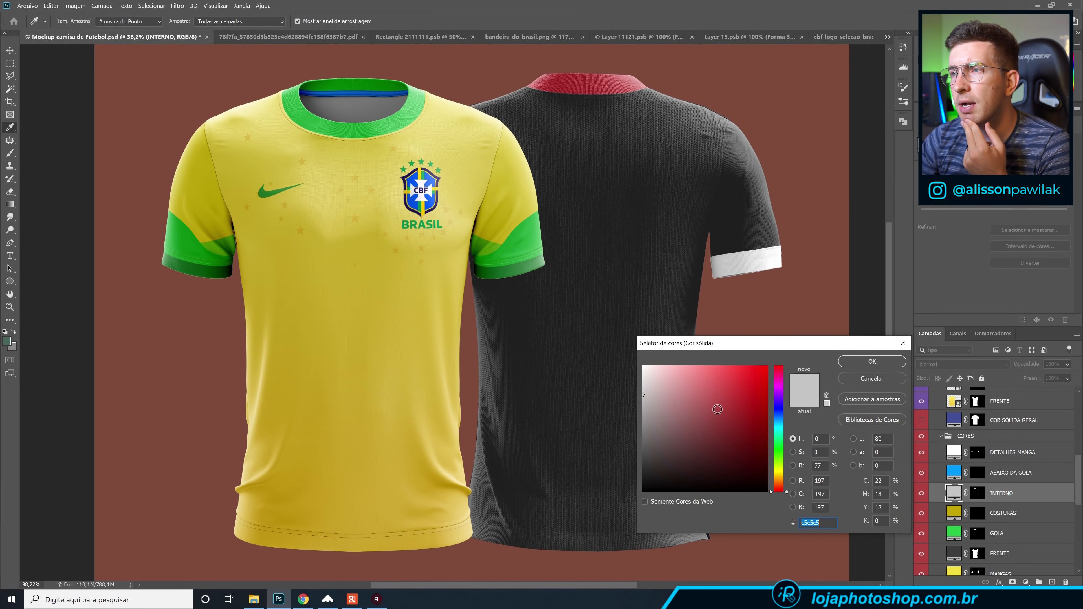
{"action": "left_click", "coordinate": [780, 473]}
{"action": "left_click", "coordinate": [722, 414]}
{"action": "mouse_move", "coordinate": [722, 413]}
{"action": "left_mouse_down"}
{"action": "mouse_move", "coordinate": [720, 401]}
{"action": "mouse_move", "coordinate": [681, 385]}
{"action": "mouse_move", "coordinate": [702, 386]}
{"action": "mouse_move", "coordinate": [694, 382]}
{"action": "left_mouse_up"}
{"action": "mouse_move", "coordinate": [787, 472]}
{"action": "left_mouse_down"}
{"action": "mouse_move", "coordinate": [787, 458]}
{"action": "mouse_move", "coordinate": [788, 475]}
{"action": "left_mouse_up"}
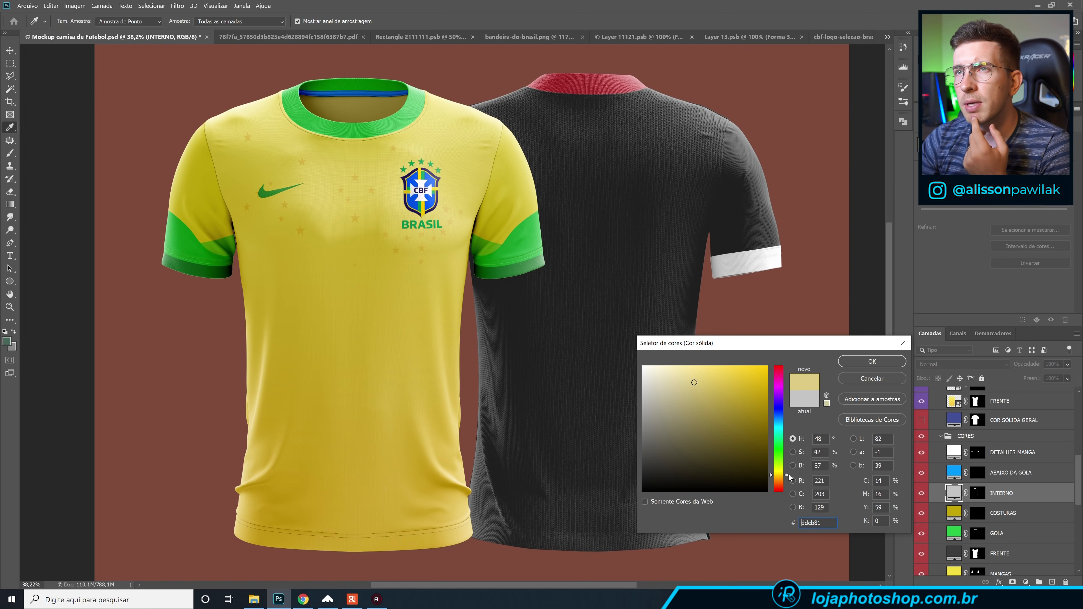
{"action": "left_click", "coordinate": [871, 361]}
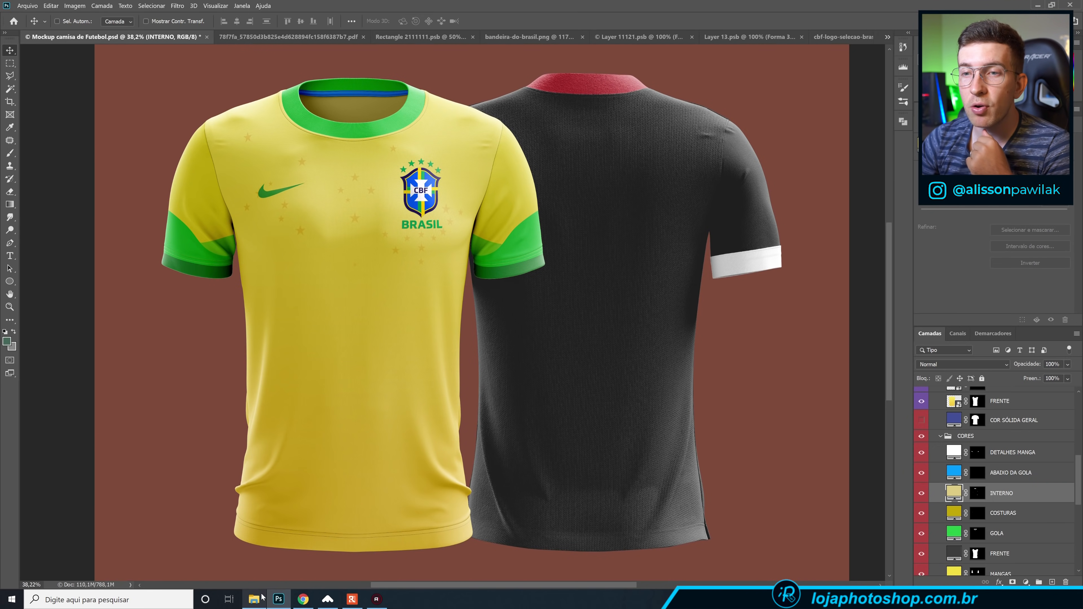
Preview Nike_Aeroswift-FNT.png from the MOCKUP CAMISA DE FUTEBOL folder and open it in Photoshop 2020, fitted to the window.
{"action": "left_click", "coordinate": [253, 599]}
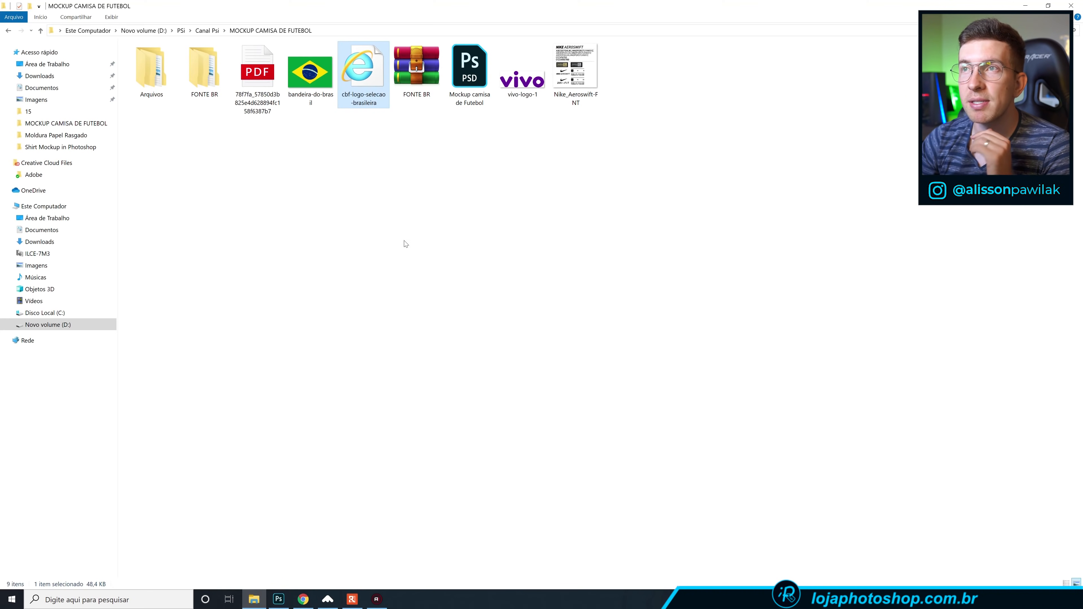
{"action": "double_click", "coordinate": [590, 79]}
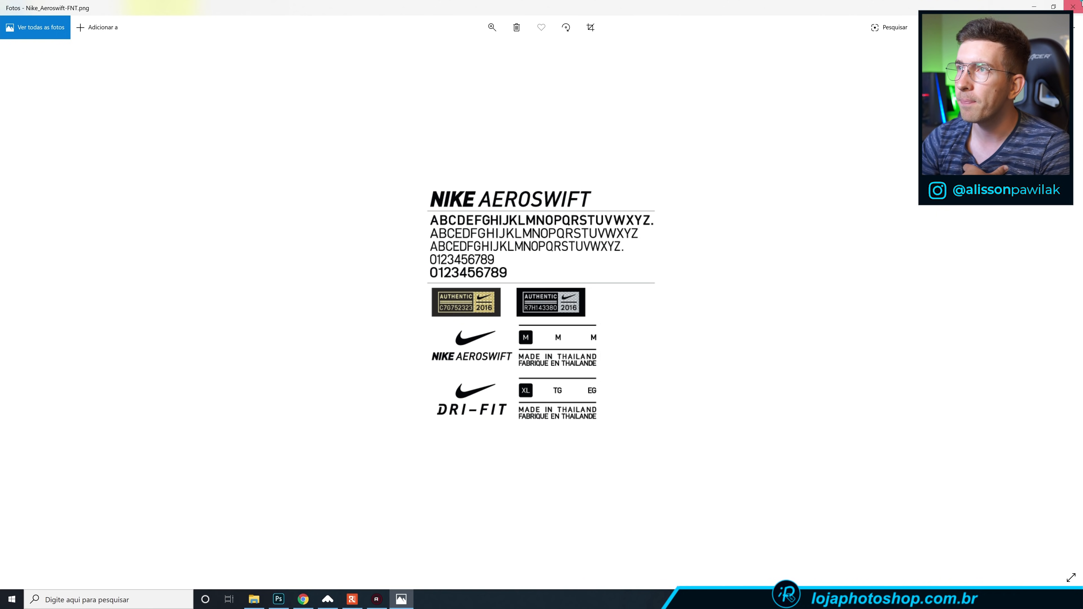
{"action": "left_click", "coordinate": [1073, 6]}
{"action": "right_click", "coordinate": [575, 70]}
{"action": "mouse_move", "coordinate": [502, 246]}
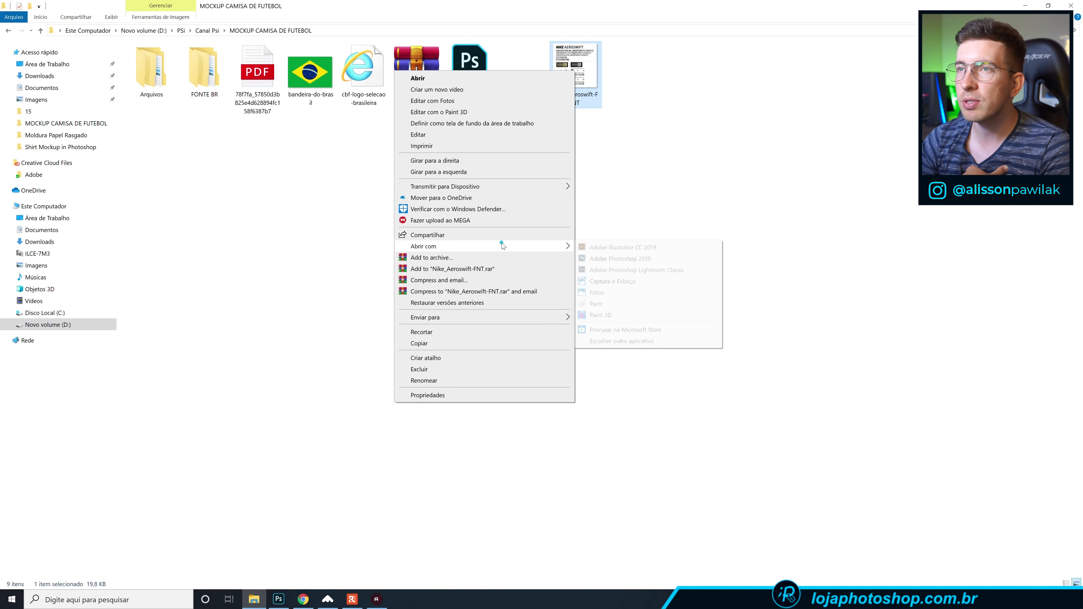
{"action": "left_click", "coordinate": [595, 256]}
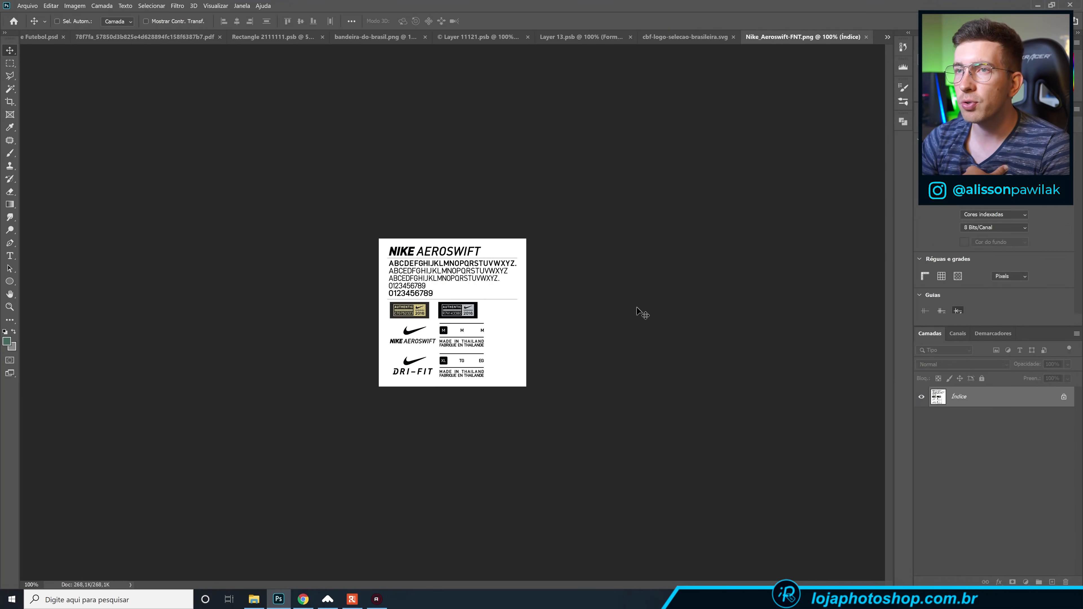
{"action": "key", "text": "ctrl+0"}
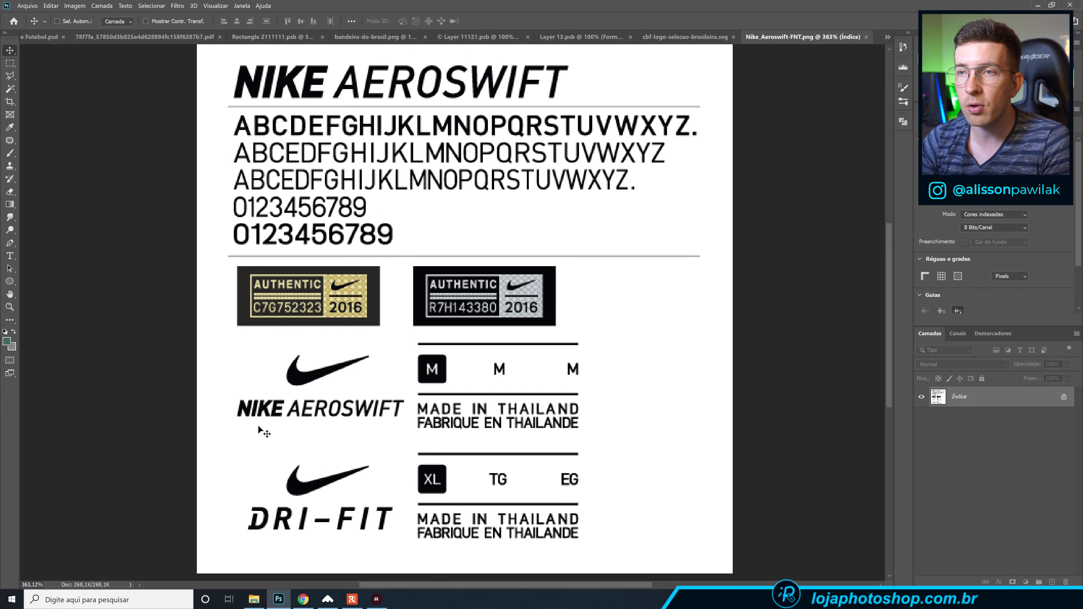
Copy the small NIKE AEROSWIFT lettering under the upper swoosh into the shirt mockup, directly above the MANGA ESQ layer.
{"action": "left_click", "coordinate": [9, 64]}
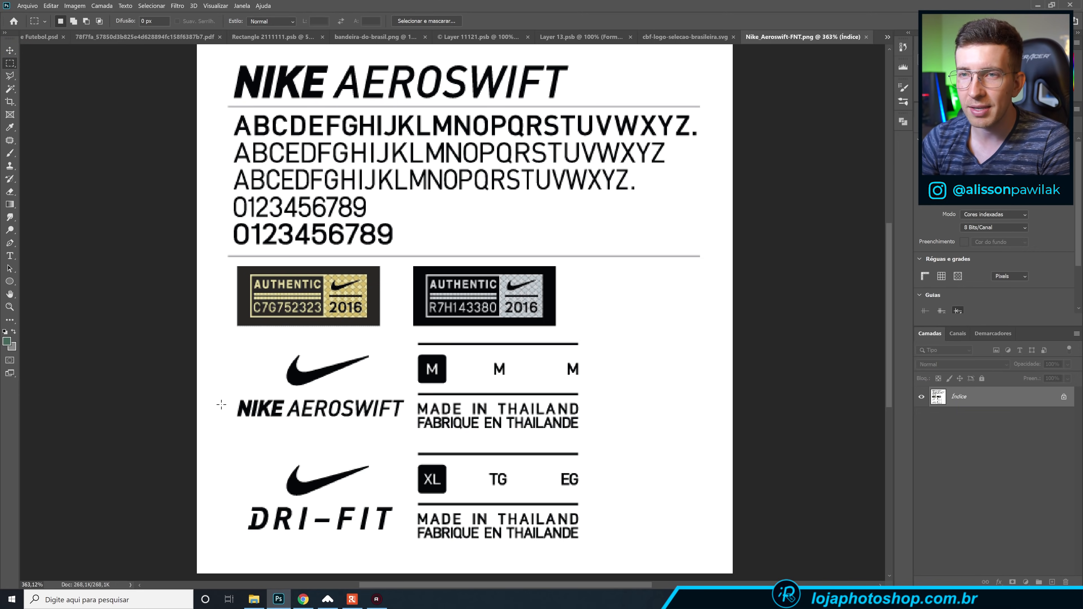
{"action": "left_click_drag", "start_coordinate": [231, 397], "coordinate": [406, 423]}
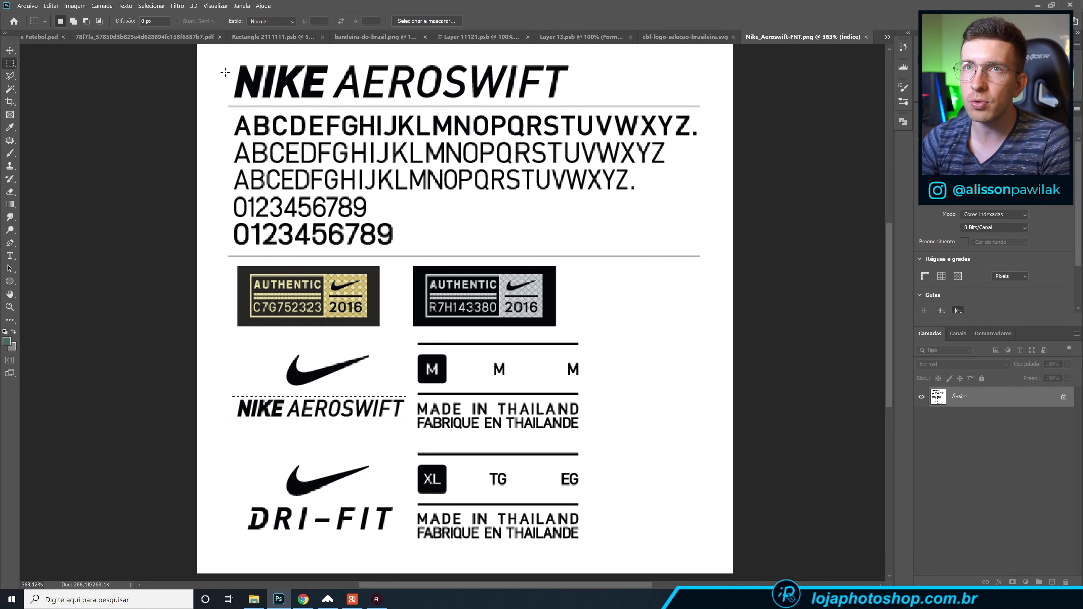
{"action": "left_click", "coordinate": [45, 37]}
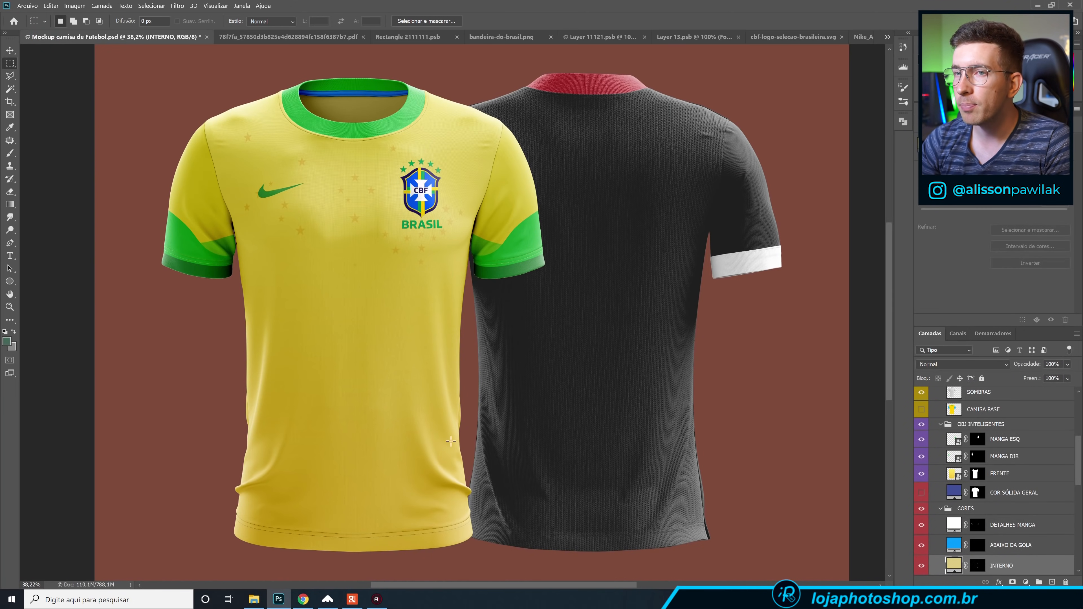
{"action": "left_click", "coordinate": [1002, 439]}
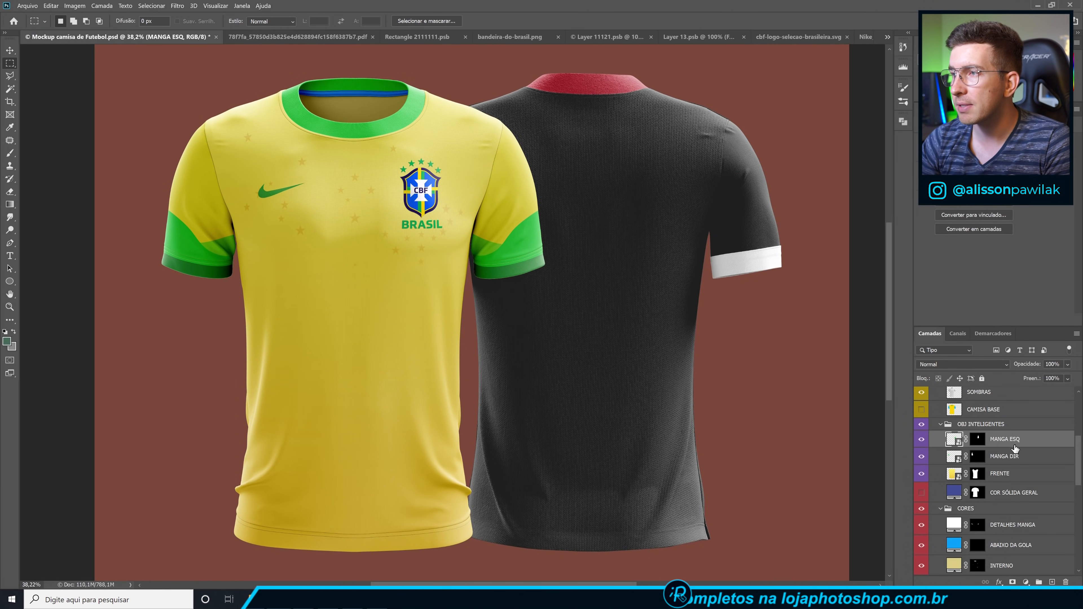
{"action": "key", "text": "ctrl+v"}
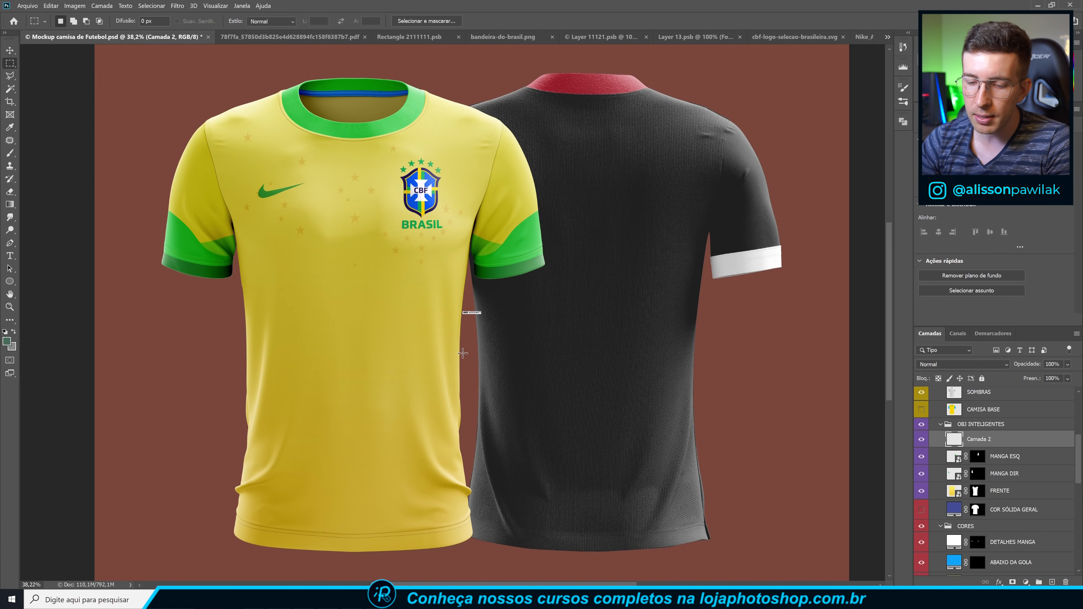
Place the pasted NIKE AEROSWIFT lettering just above the yellow shirt's lower-left hem, rotated about 5° and slightly enlarged.
{"action": "key", "text": "ctrl+t"}
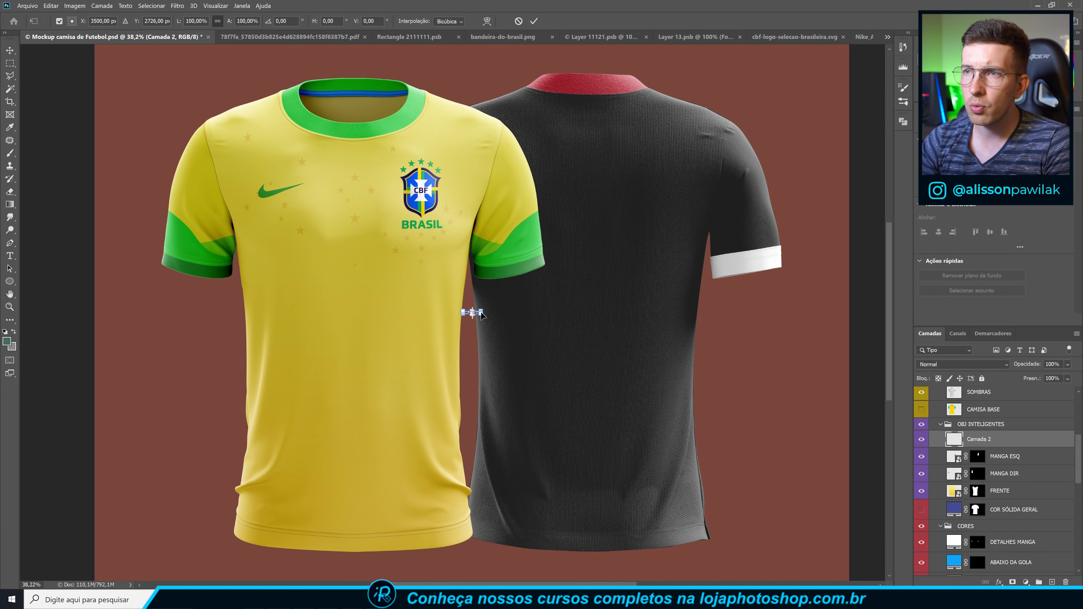
{"action": "left_click_drag", "start_coordinate": [471, 312], "coordinate": [264, 515]}
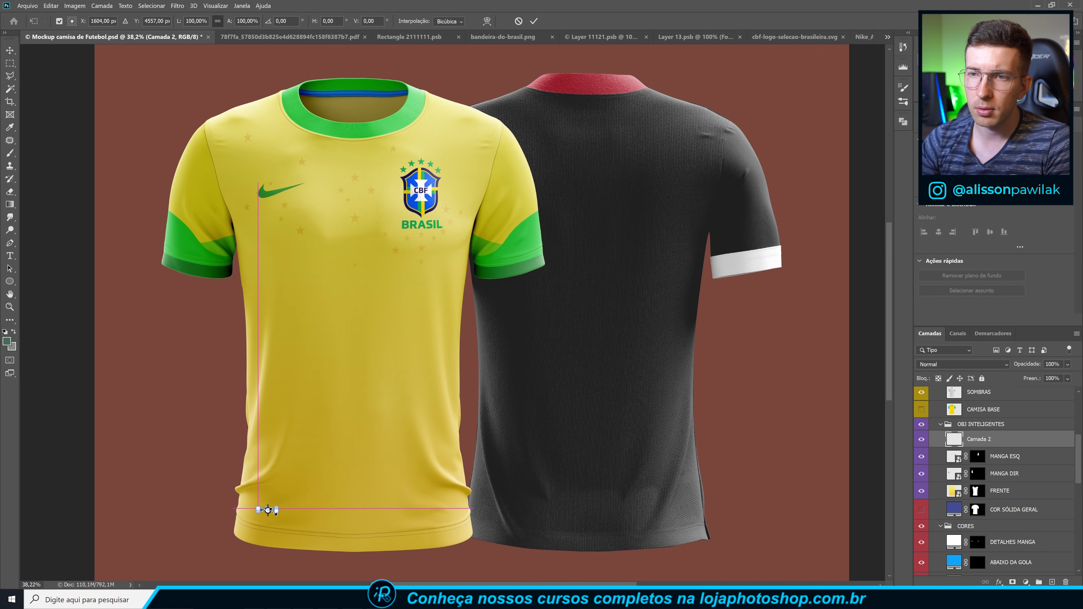
{"action": "scroll", "coordinate": [248, 520], "scroll_direction": "up", "scroll_amount": 5}
{"action": "mouse_move", "coordinate": [316, 492]}
{"action": "left_mouse_down"}
{"action": "mouse_move", "coordinate": [291, 512]}
{"action": "mouse_move", "coordinate": [319, 501]}
{"action": "left_mouse_up"}
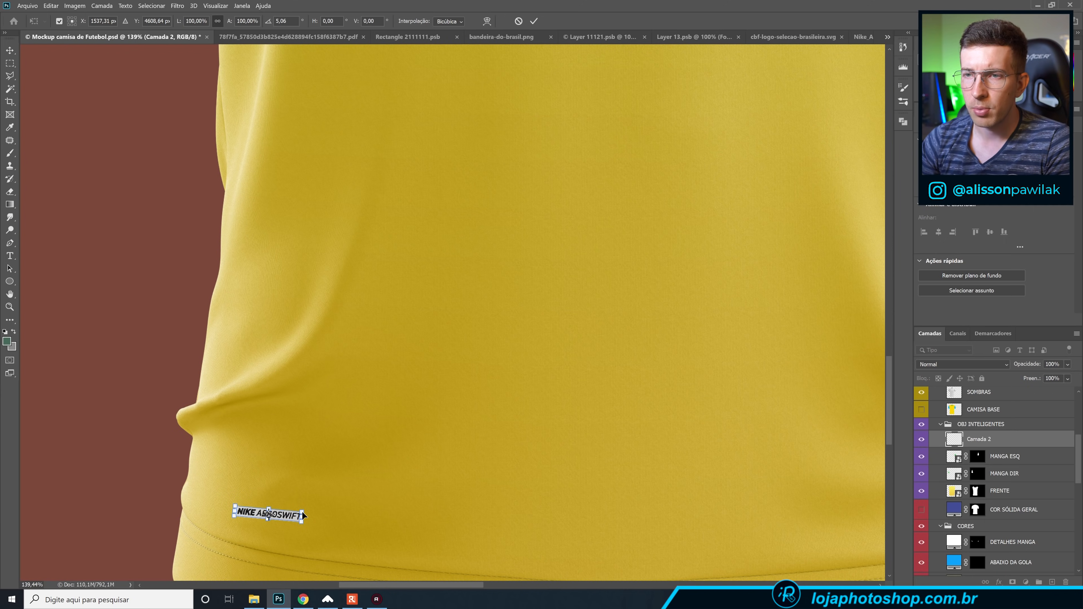
{"action": "left_click_drag", "start_coordinate": [302, 511], "coordinate": [312, 510]}
{"action": "left_click", "coordinate": [534, 21]}
Set the lettering layer's blend mode to Escurecer to hide its white background.
{"action": "key", "text": "m"}
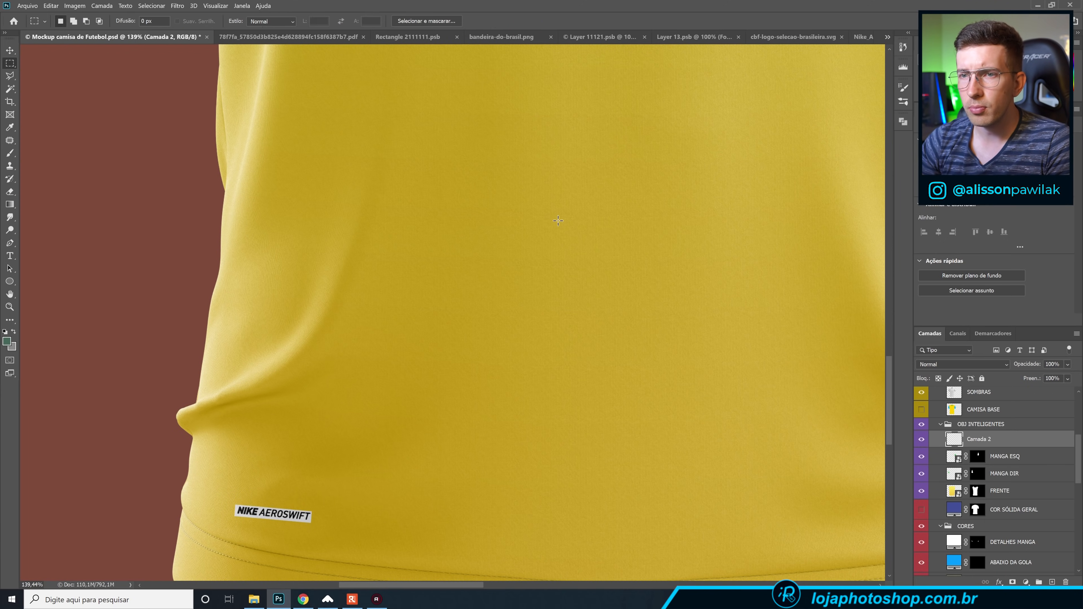
{"action": "left_click", "coordinate": [940, 364]}
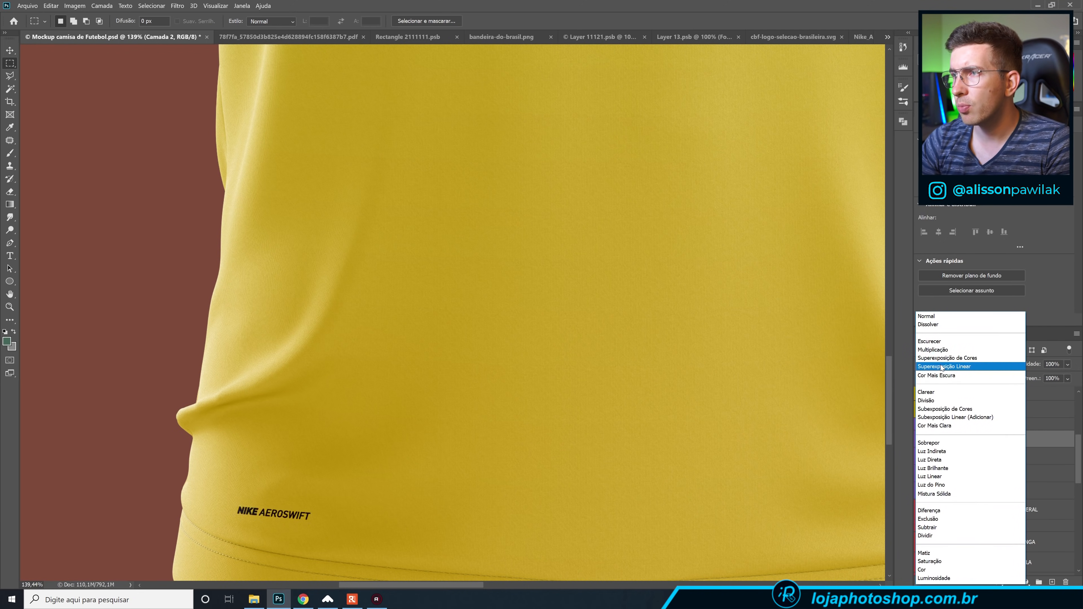
{"action": "left_click", "coordinate": [942, 343]}
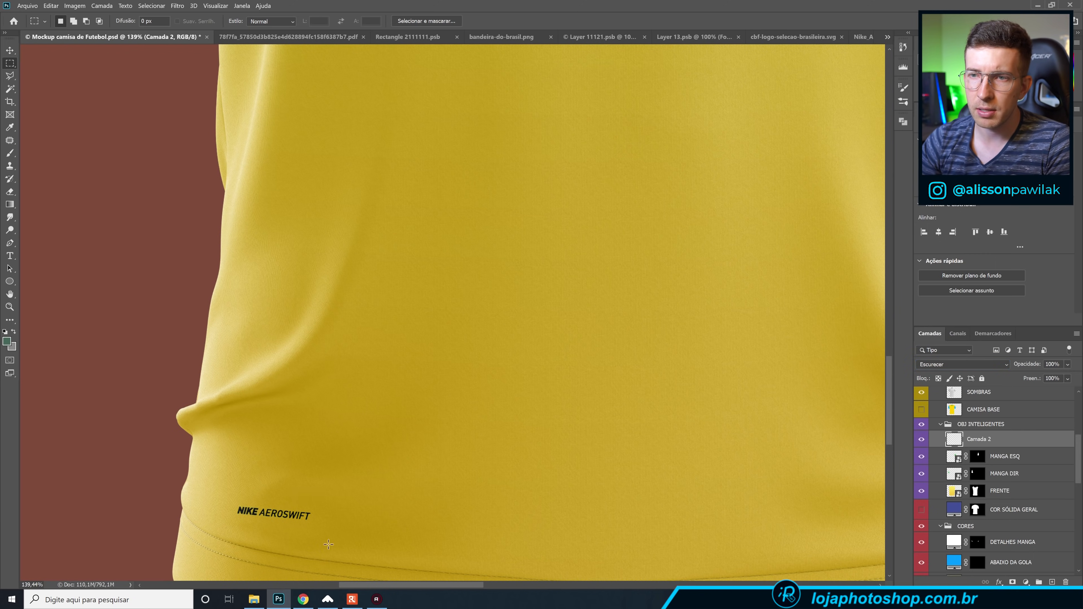
Warp the NIKE AEROSWIFT lettering into a slight bend that follows the curve of the shirt's hem.
{"action": "key", "text": "ctrl+t"}
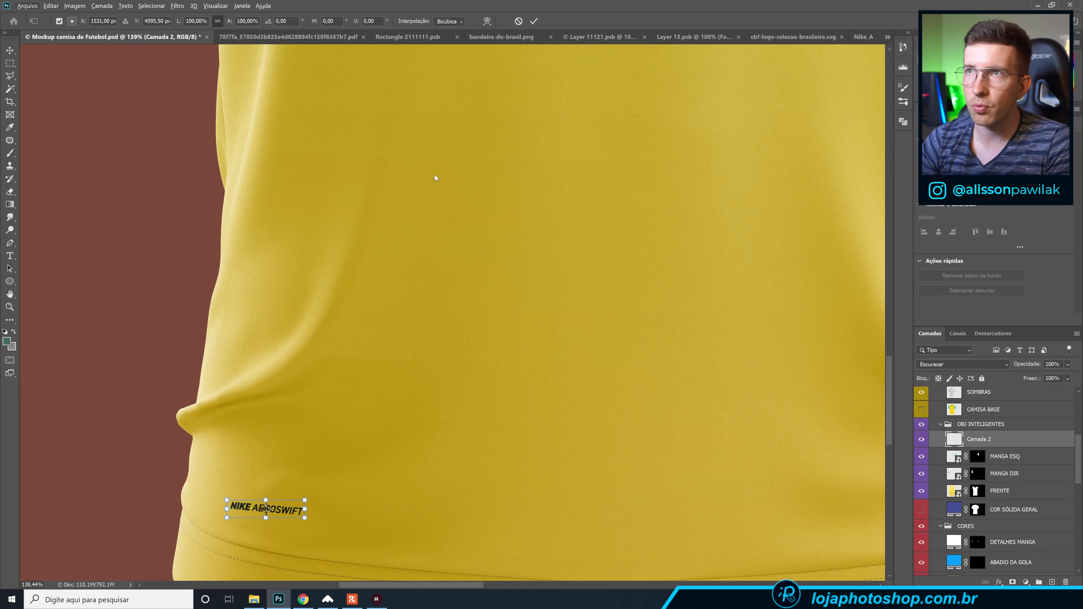
{"action": "left_click", "coordinate": [487, 21]}
{"action": "scroll", "coordinate": [261, 507], "scroll_direction": "up", "scroll_amount": 3}
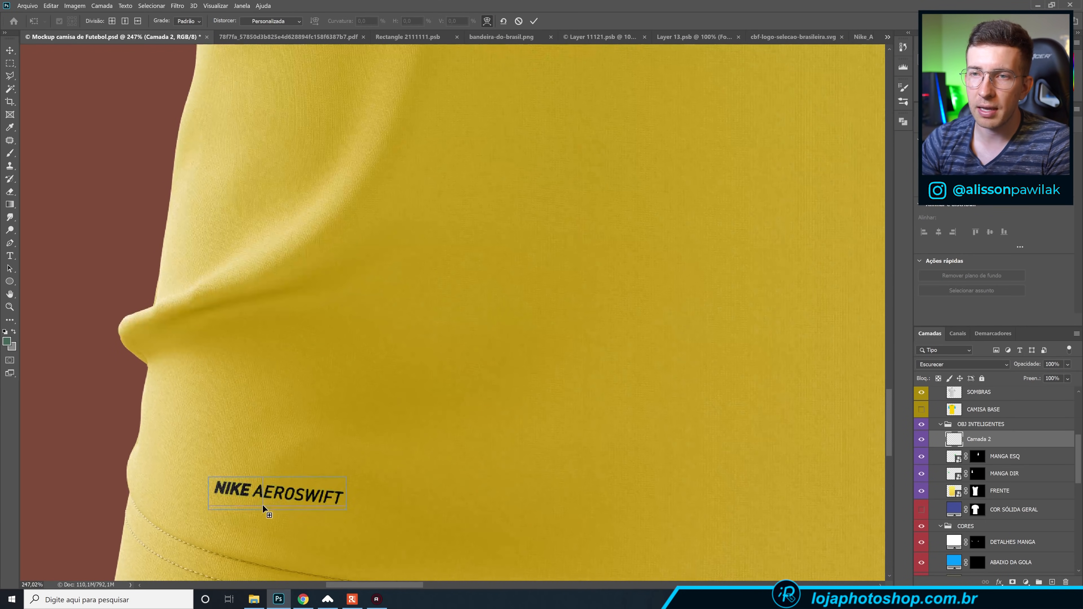
{"action": "left_click_drag", "start_coordinate": [273, 495], "coordinate": [289, 493]}
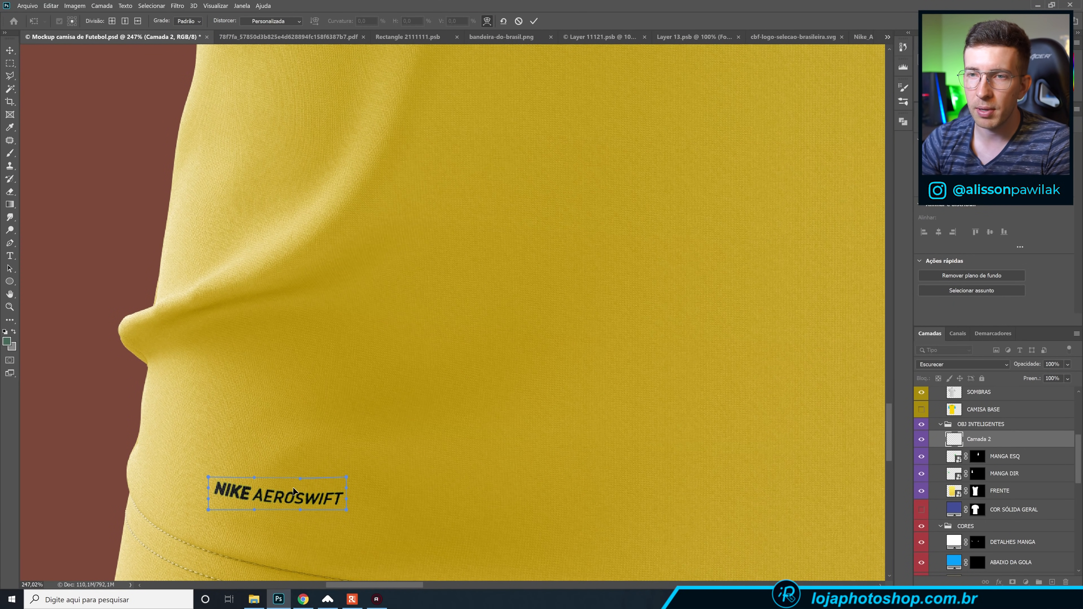
{"action": "left_click_drag", "start_coordinate": [345, 513], "coordinate": [342, 486]}
{"action": "key", "text": "Return"}
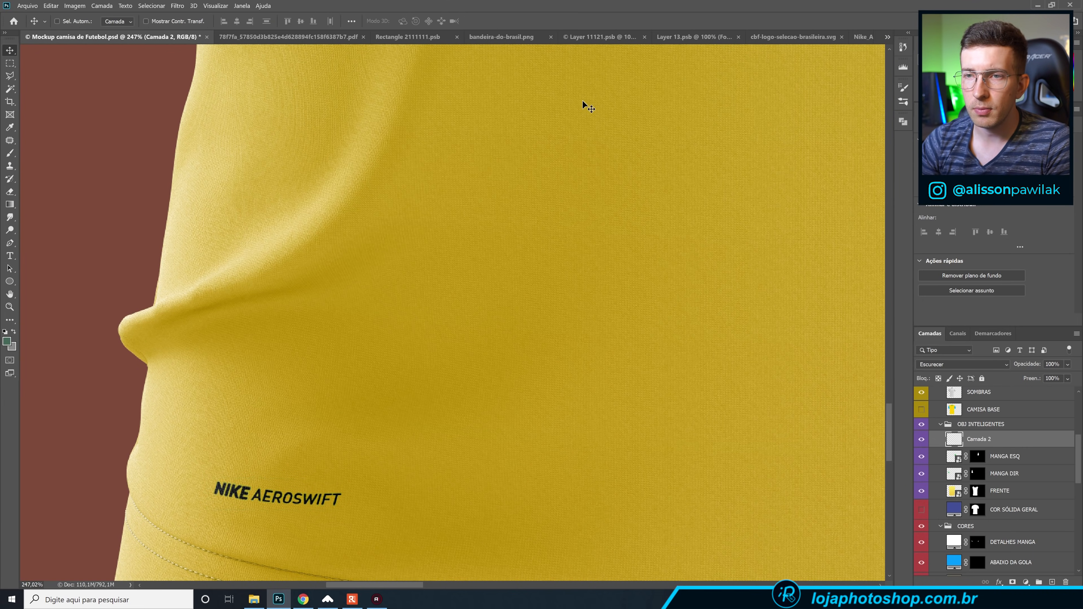
{"action": "scroll", "coordinate": [443, 324], "scroll_direction": "down", "scroll_amount": 5}
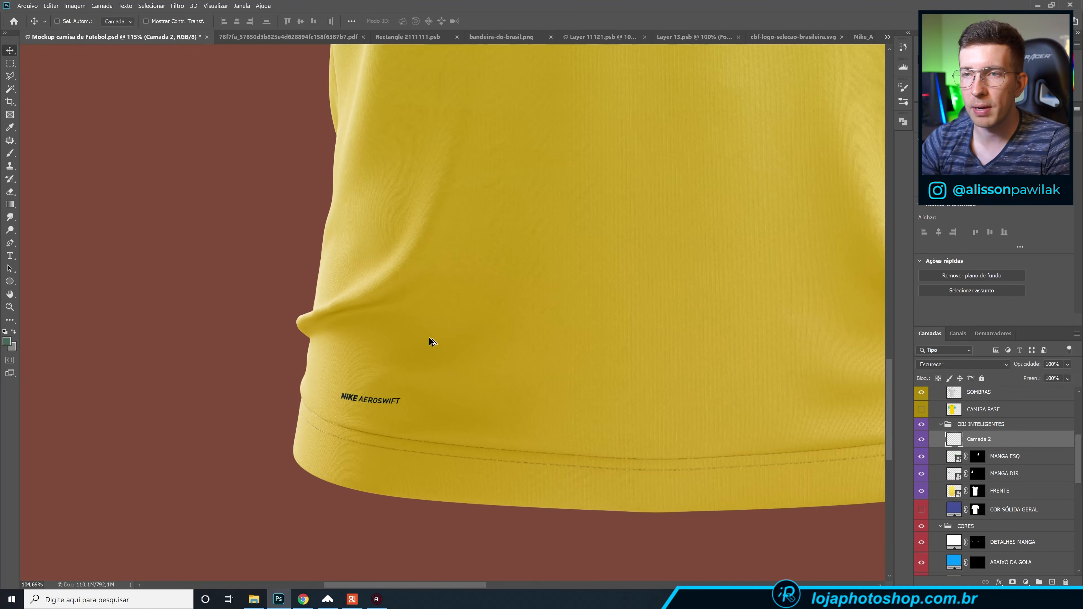
{"action": "scroll", "coordinate": [429, 374], "scroll_direction": "up", "scroll_amount": 4}
{"action": "key", "text": "ctrl+t"}
{"action": "key", "text": "Return"}
{"action": "scroll", "coordinate": [431, 337], "scroll_direction": "down", "scroll_amount": 4}
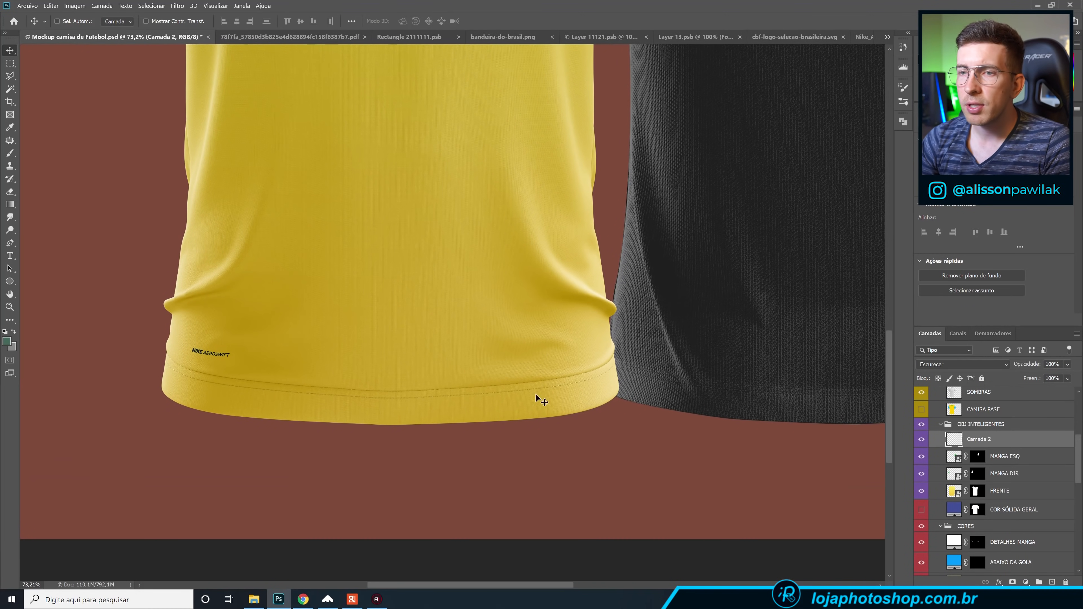
Open the Nike_Aeroswift-FNT.png document at the gold AUTHENTIC label and get the Rectangular Marquee ready.
{"action": "left_click", "coordinate": [859, 35]}
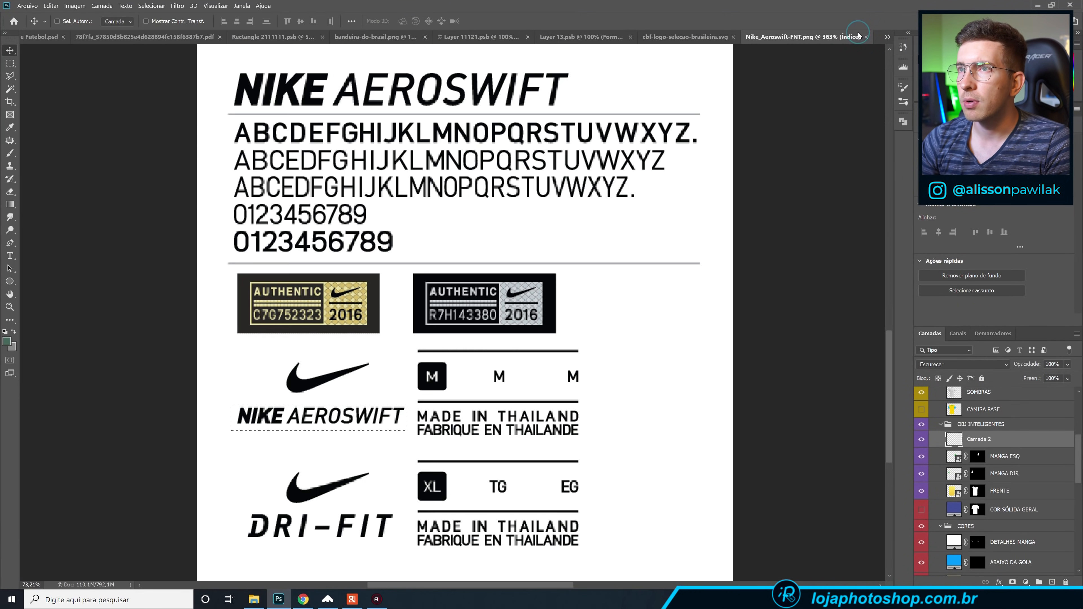
{"action": "scroll", "coordinate": [358, 316], "scroll_direction": "up", "scroll_amount": 3}
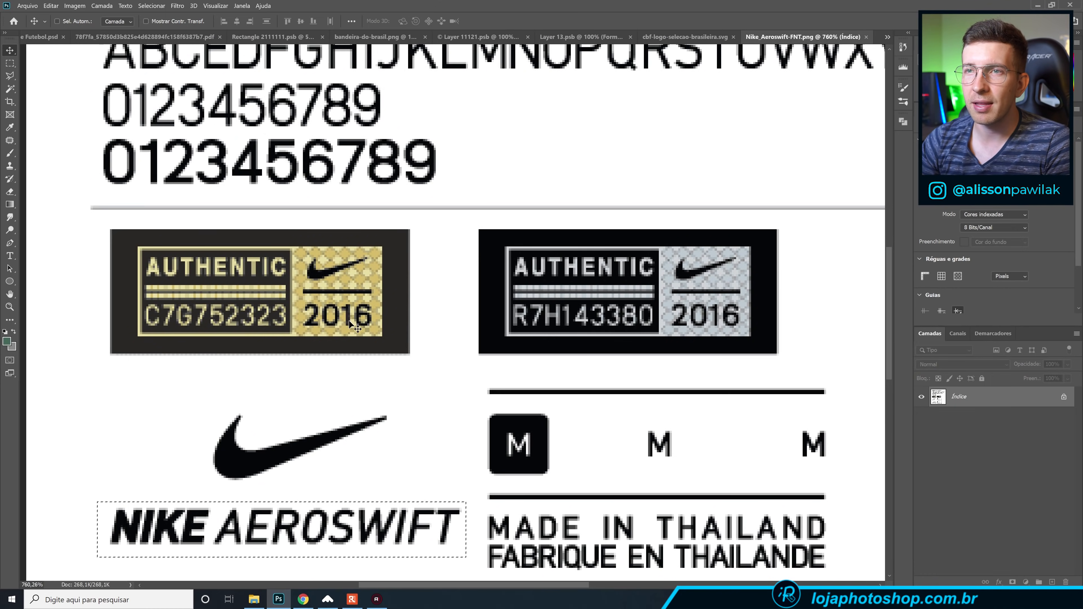
{"action": "scroll", "coordinate": [341, 319], "scroll_direction": "up", "scroll_amount": 1}
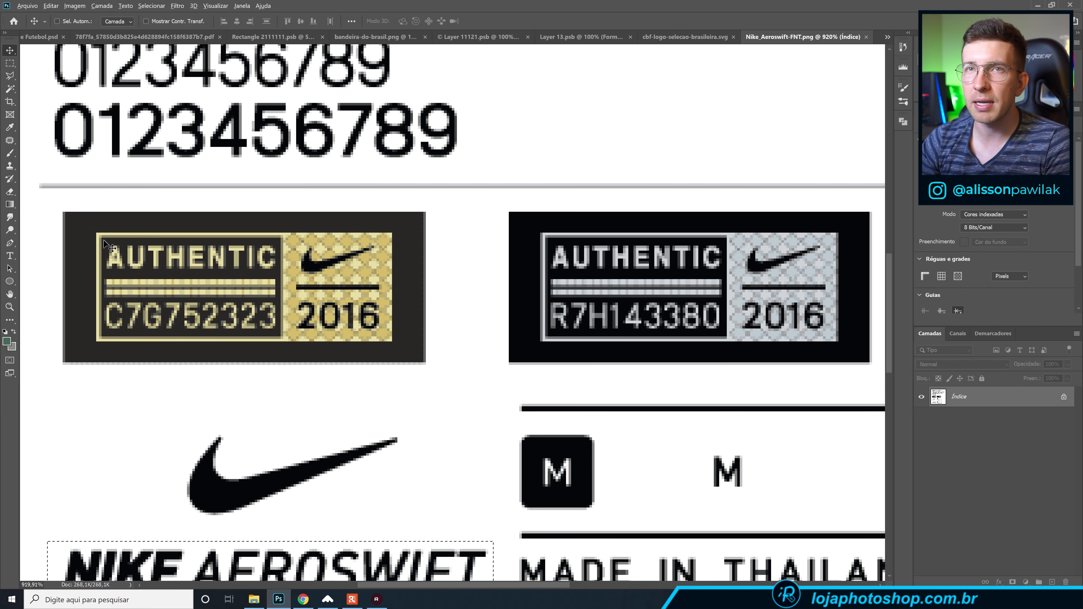
{"action": "scroll", "coordinate": [106, 241], "scroll_direction": "up", "scroll_amount": 1}
{"action": "left_click", "coordinate": [11, 64]}
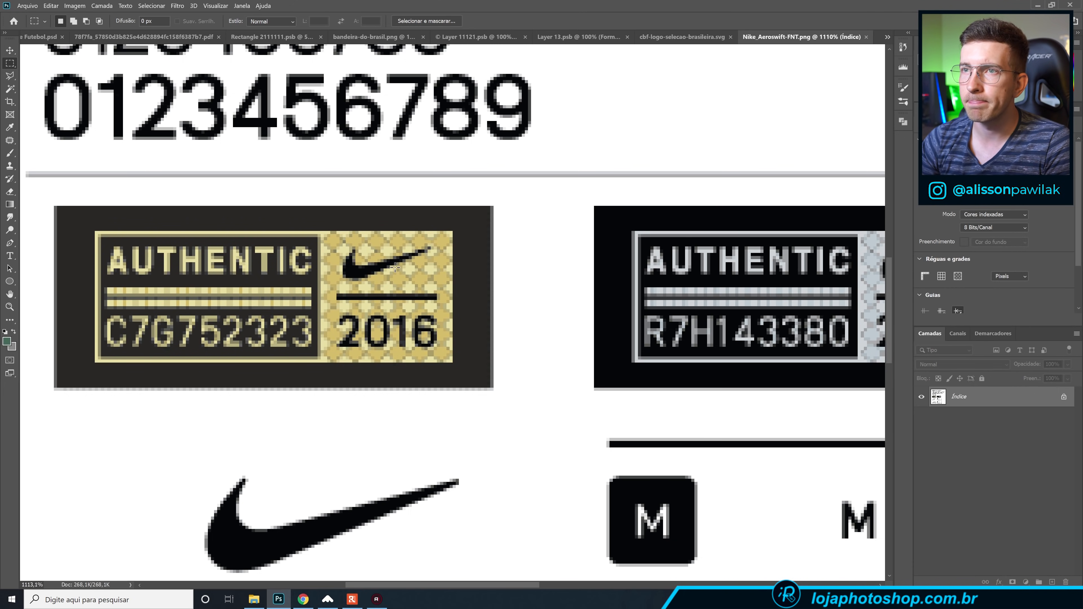
Try to unlock the Índice layer holding the AUTHENTIC labels.
{"action": "left_click_drag", "start_coordinate": [387, 269], "coordinate": [449, 291]}
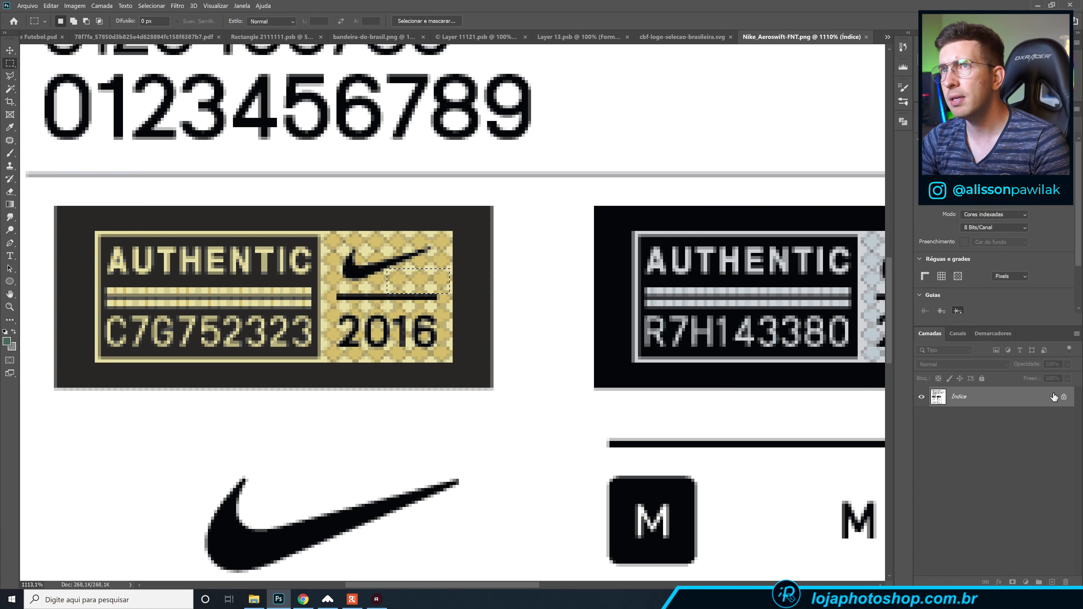
{"action": "left_click", "coordinate": [293, 215]}
{"action": "left_click", "coordinate": [1064, 397]}
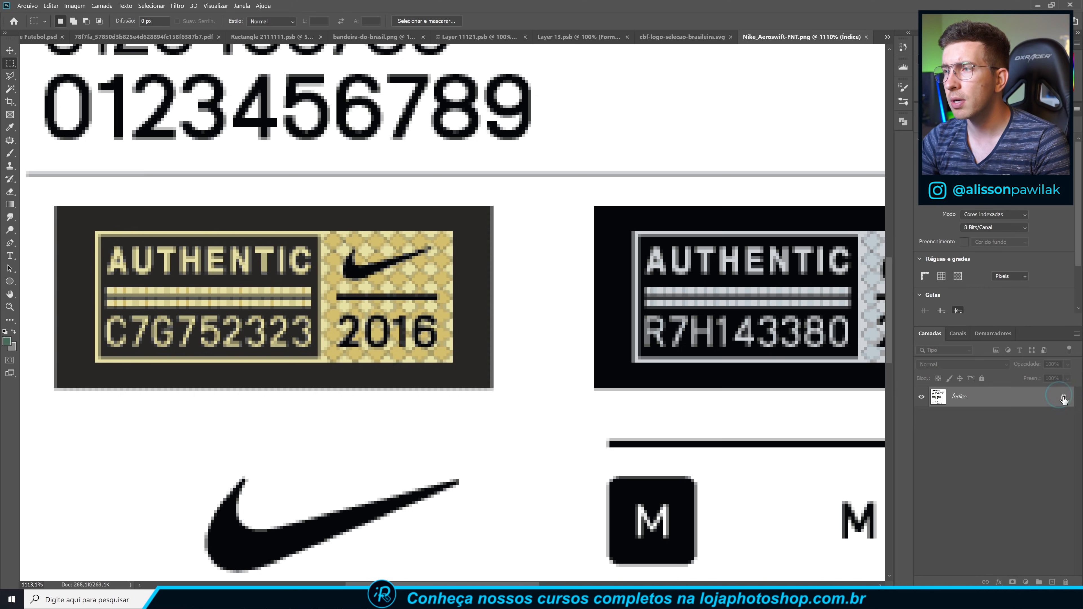
{"action": "right_click", "coordinate": [1018, 389]}
{"action": "left_click", "coordinate": [1017, 387]}
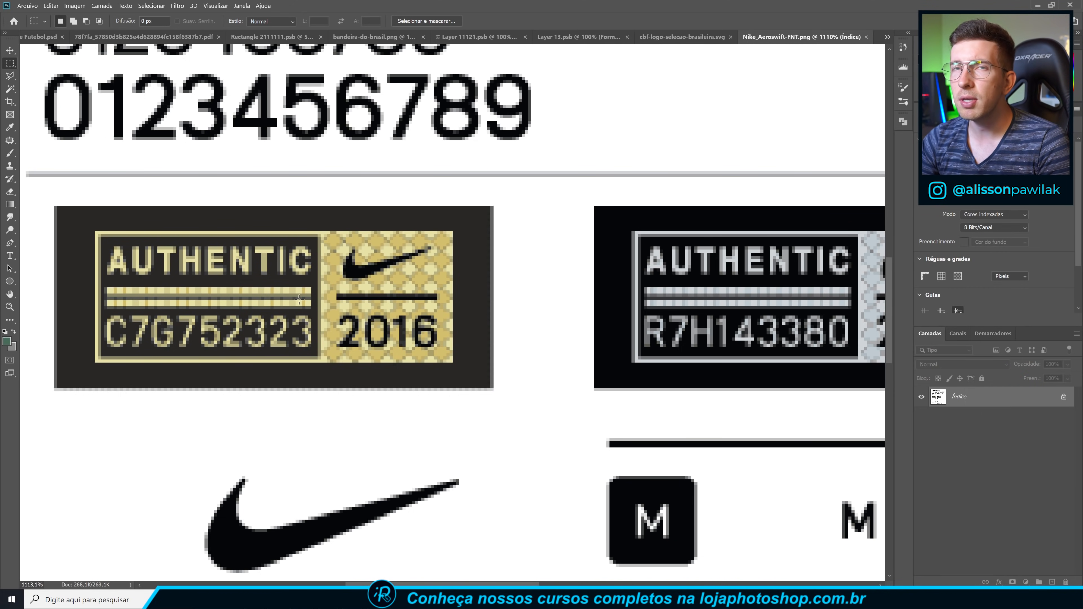
Cover the digits 16 of the gold label's year with a copied patch of its patterned background, and clear the selection.
{"action": "left_click_drag", "start_coordinate": [384, 268], "coordinate": [437, 290]}
{"action": "left_click", "coordinate": [438, 292]}
{"action": "key", "text": "ctrl+z"}
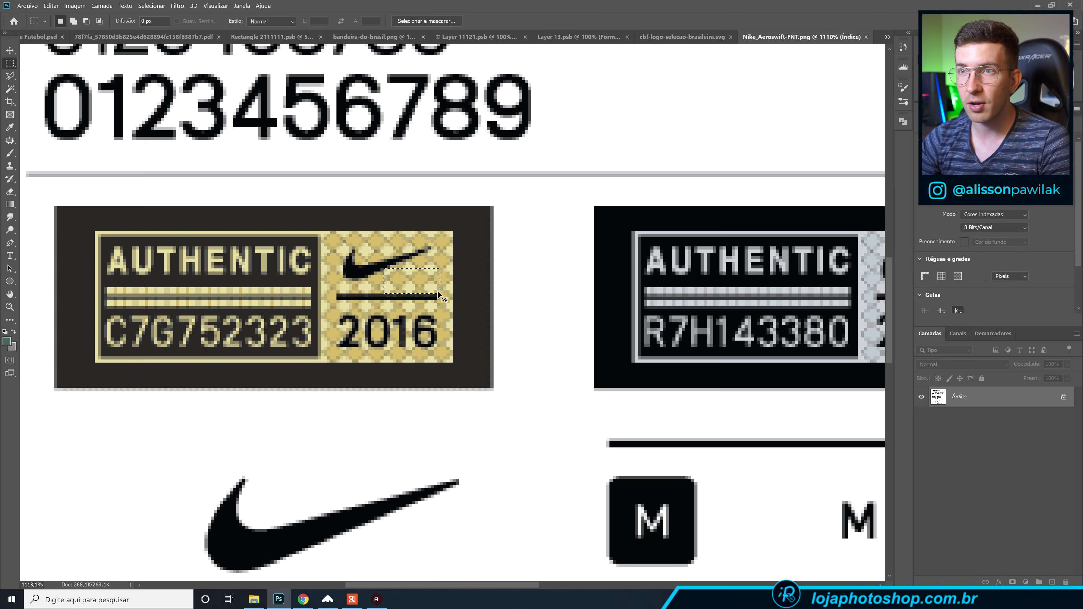
{"action": "key", "text": "ctrl+v"}
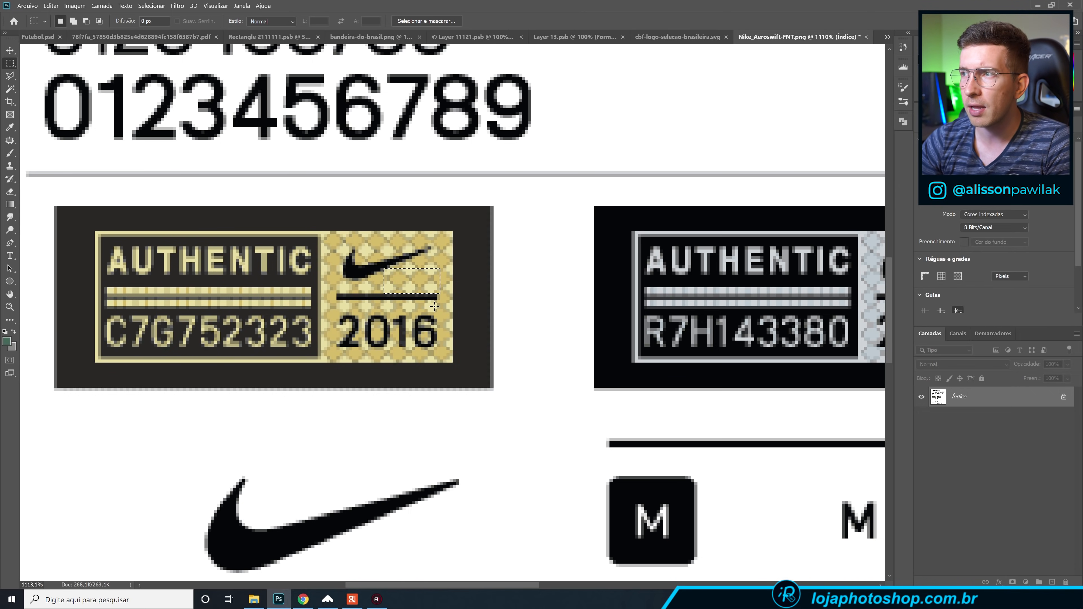
{"action": "left_click_drag", "start_coordinate": [414, 274], "coordinate": [418, 313]}
{"action": "key", "text": "ctrl+t"}
{"action": "left_click", "coordinate": [532, 20]}
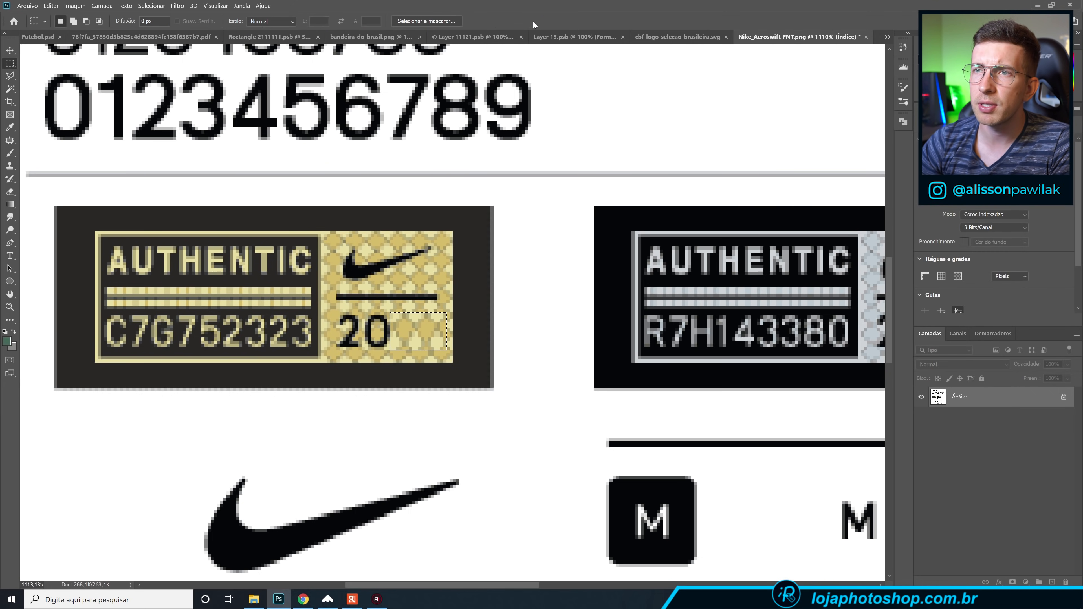
{"action": "key", "text": "m"}
{"action": "key", "text": "ctrl+d"}
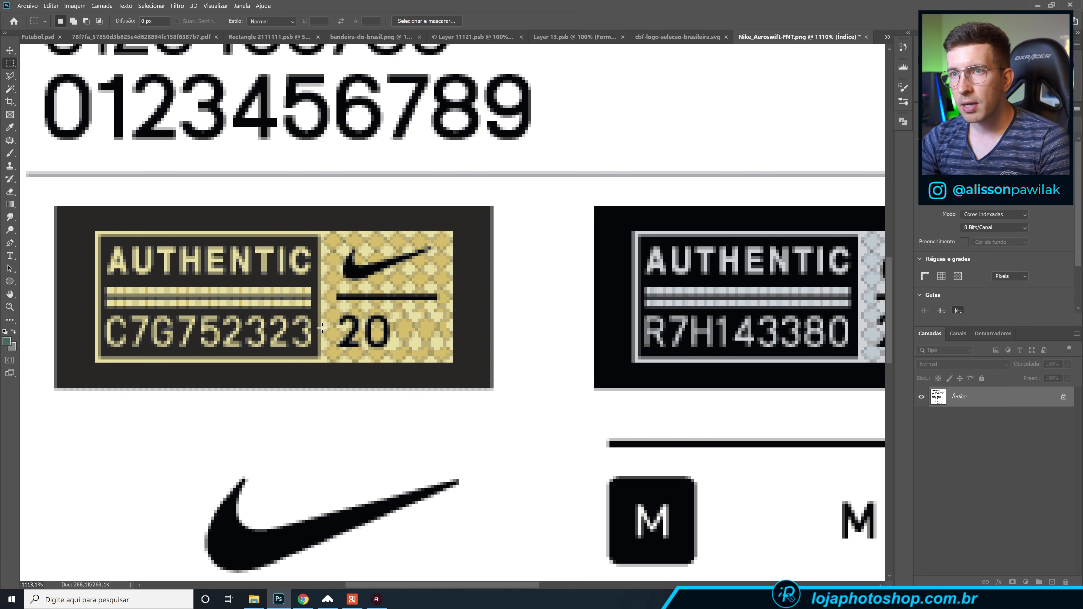
Try to duplicate the gold label's 20 into the blank patterned area beside it.
{"action": "left_click_drag", "start_coordinate": [335, 310], "coordinate": [371, 324]}
{"action": "key", "text": "v"}
{"action": "key", "text": "ctrl+z"}
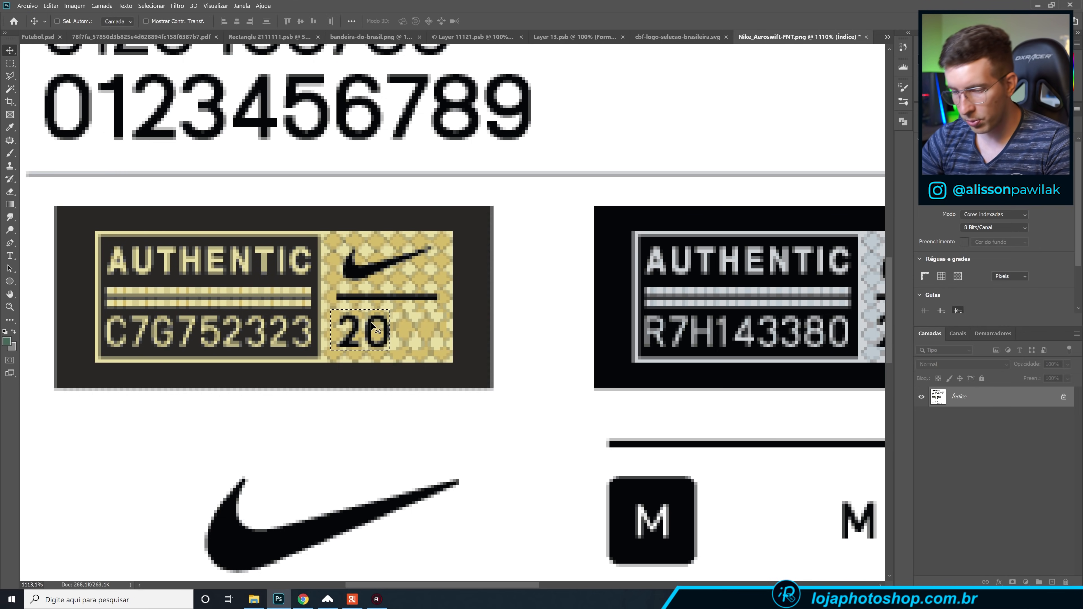
{"action": "left_click_drag", "start_coordinate": [370, 329], "coordinate": [388, 328]}
{"action": "key", "text": "ctrl+z"}
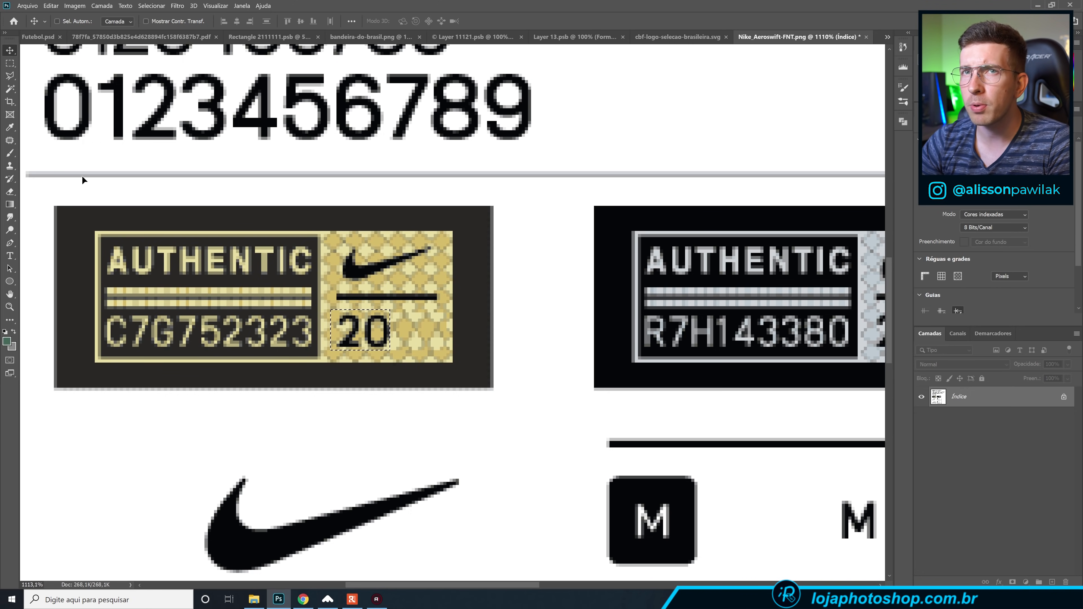
Try adding the text 20 over the gold AUTHENTIC label in a bold 9 pt font.
{"action": "left_click", "coordinate": [10, 76]}
{"action": "key", "text": "t"}
{"action": "left_click", "coordinate": [452, 287]}
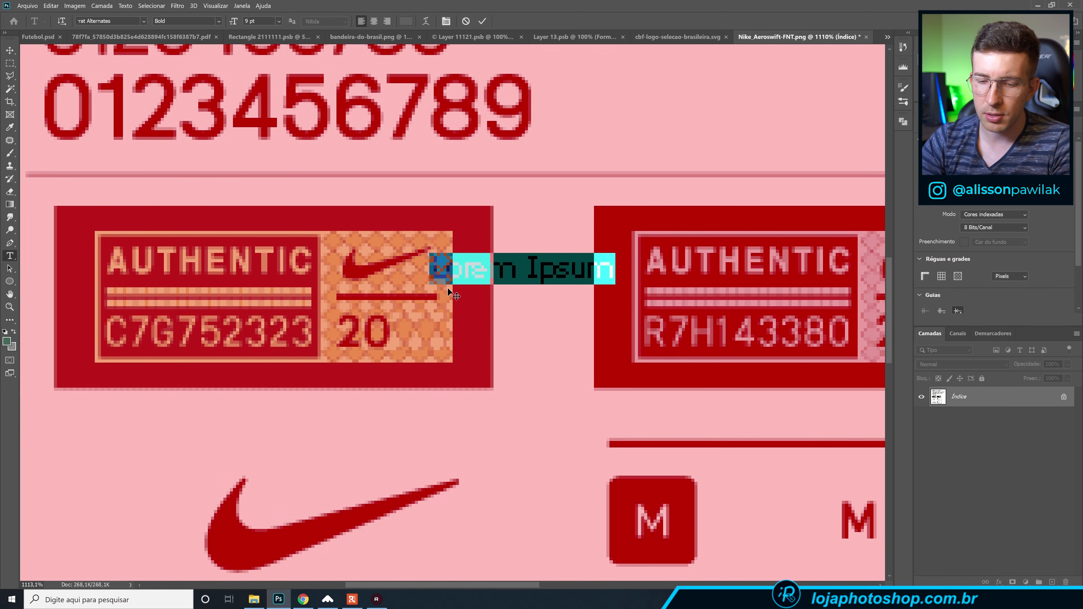
{"action": "type", "text": "20"}
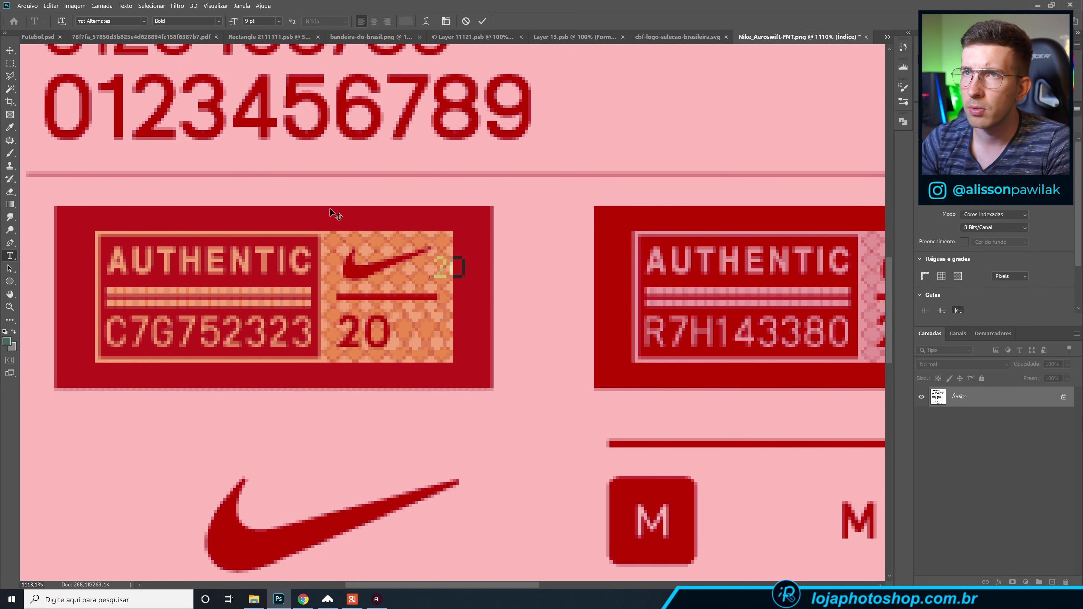
{"action": "left_click", "coordinate": [482, 21]}
Try to fit the text 20 after the label's existing 20 at about 136% scale, and undo it.
{"action": "key", "text": "v"}
{"action": "left_click_drag", "start_coordinate": [452, 273], "coordinate": [412, 342]}
{"action": "key", "text": "ctrl+r"}
{"action": "key", "text": "ctrl+t"}
{"action": "left_click_drag", "start_coordinate": [439, 322], "coordinate": [443, 320]}
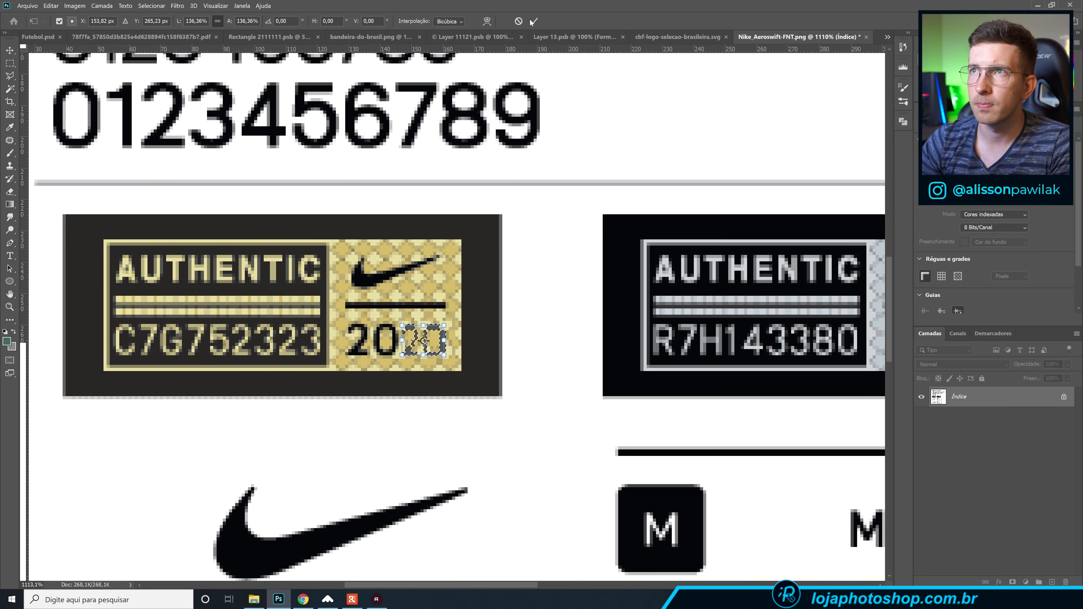
{"action": "key", "text": "Return"}
{"action": "key", "text": "ctrl+d"}
{"action": "scroll", "coordinate": [412, 341], "scroll_direction": "down", "scroll_amount": 5}
{"action": "key", "text": "ctrl+z"}
{"action": "key", "text": "ctrl+z"}
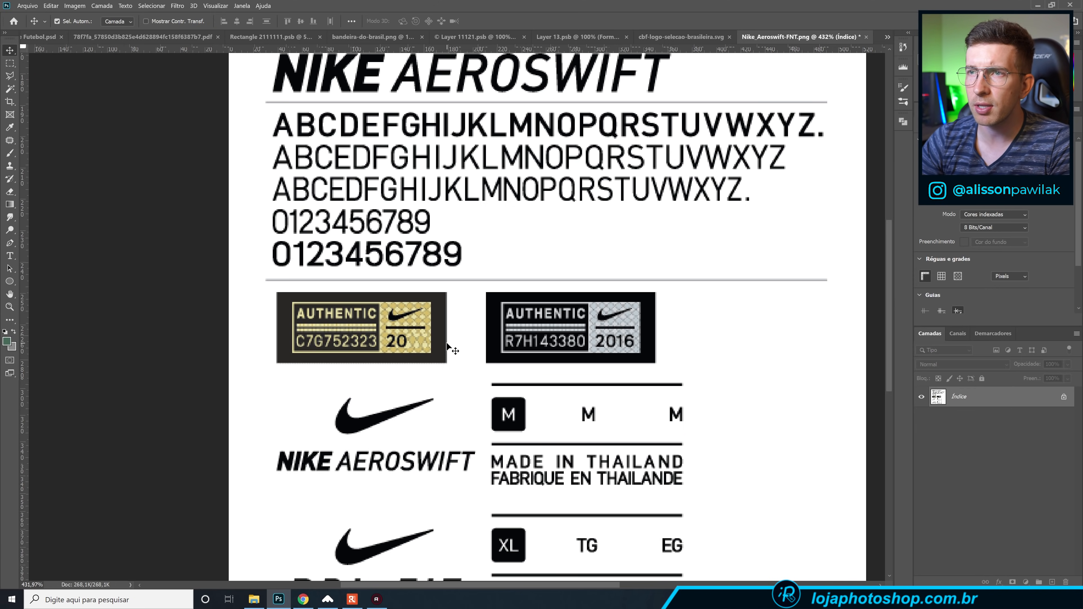
Copy the entire gold AUTHENTIC label, including its dark border, into the shirt mockup.
{"action": "scroll", "coordinate": [431, 327], "scroll_direction": "down", "scroll_amount": 2}
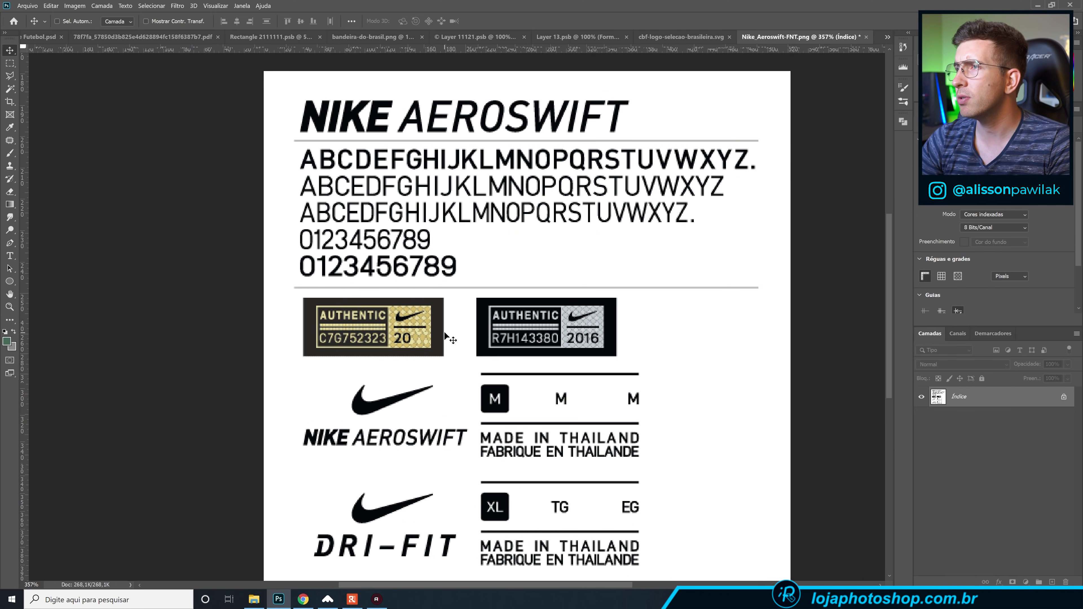
{"action": "scroll", "coordinate": [447, 337], "scroll_direction": "up", "scroll_amount": 1}
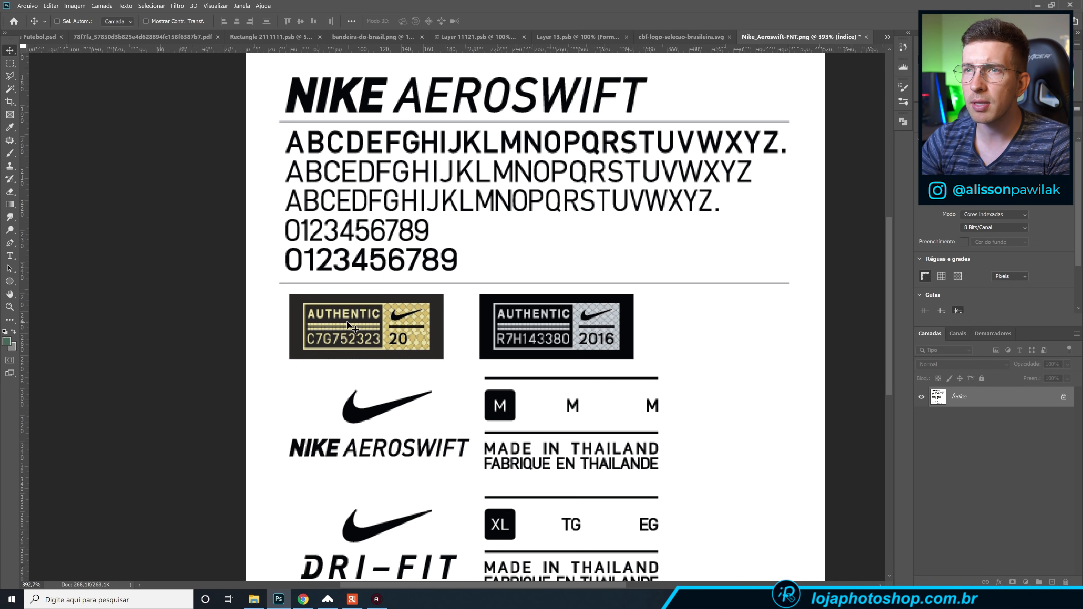
{"action": "key", "text": "m"}
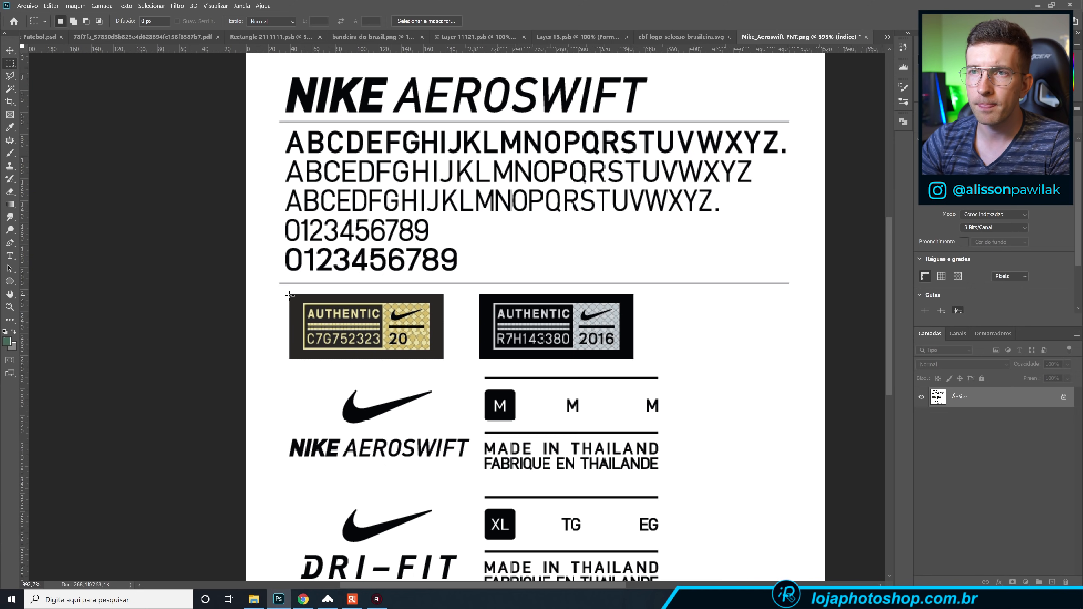
{"action": "left_click_drag", "start_coordinate": [289, 294], "coordinate": [441, 358]}
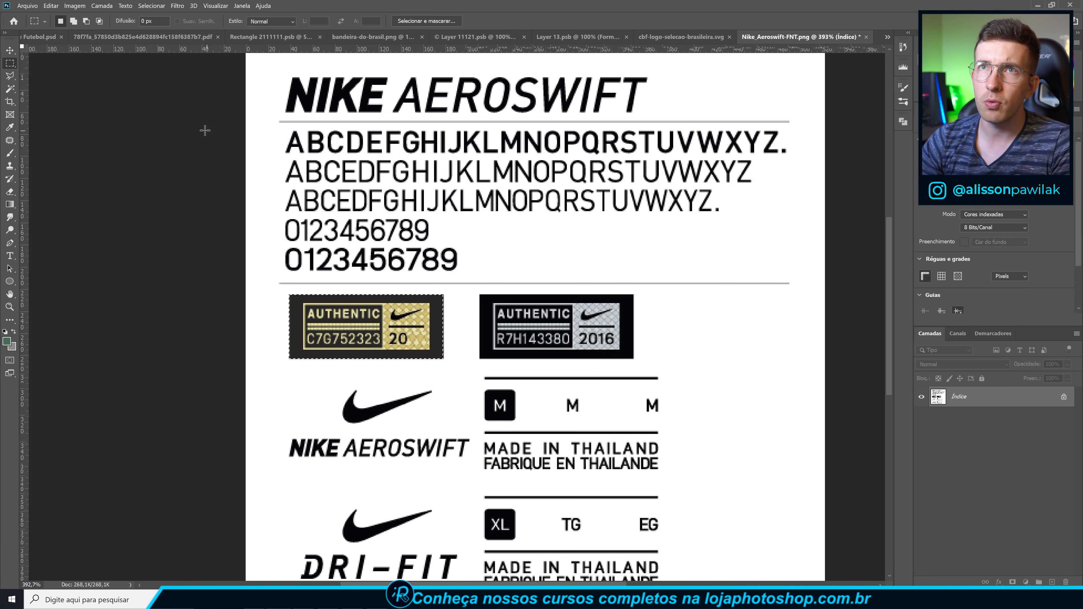
{"action": "left_click", "coordinate": [44, 38]}
{"action": "key", "text": "ctrl+v"}
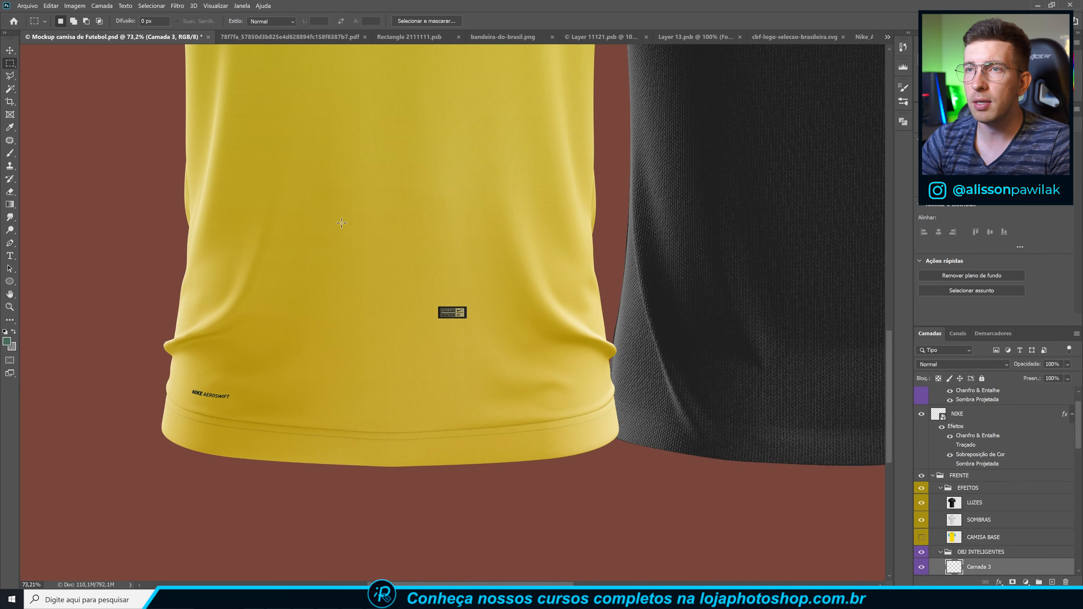
Place the pasted label above the yellow shirt's lower-right hem, enlarged to about 168% and rotated about -7.6°.
{"action": "key", "text": "ctrl+t"}
{"action": "left_click_drag", "start_coordinate": [467, 307], "coordinate": [580, 361]}
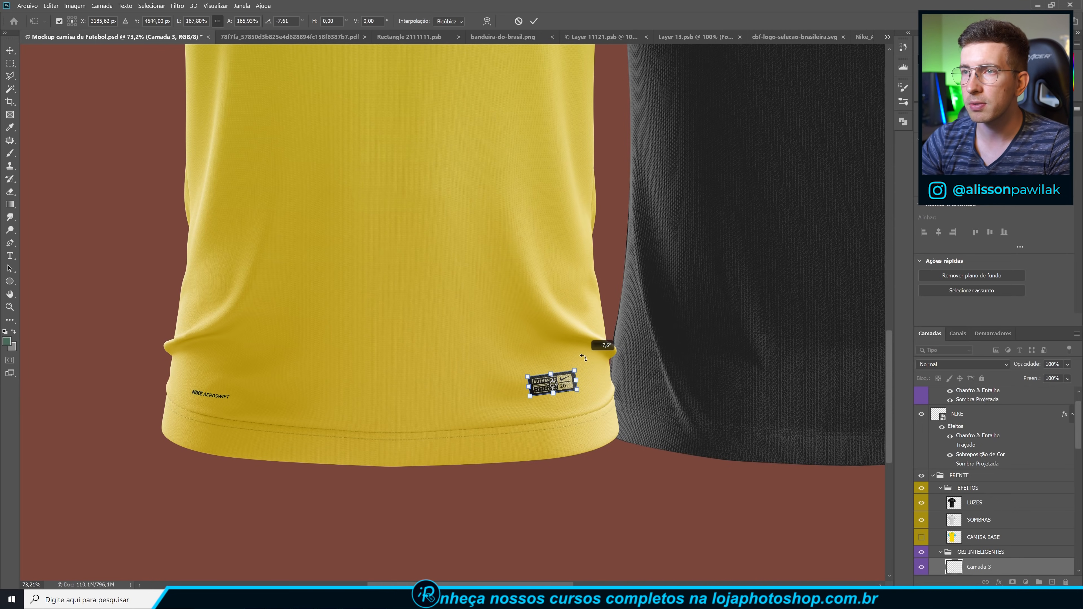
{"action": "left_click", "coordinate": [534, 22]}
{"action": "key", "text": "m"}
Duplicate the label's digits 20 onto their own layer and place the copy beside them to make the year 2020.
{"action": "scroll", "coordinate": [578, 375], "scroll_direction": "up", "scroll_amount": 3}
{"action": "scroll", "coordinate": [547, 350], "scroll_direction": "up", "scroll_amount": 3}
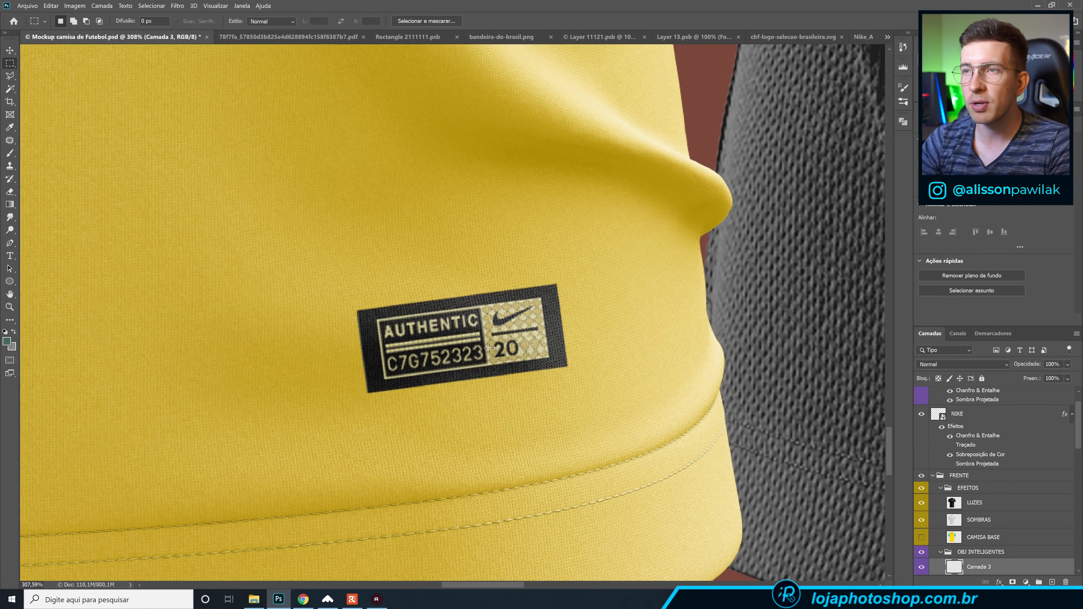
{"action": "scroll", "coordinate": [534, 360], "scroll_direction": "up", "scroll_amount": 1}
{"action": "left_click", "coordinate": [6, 76]}
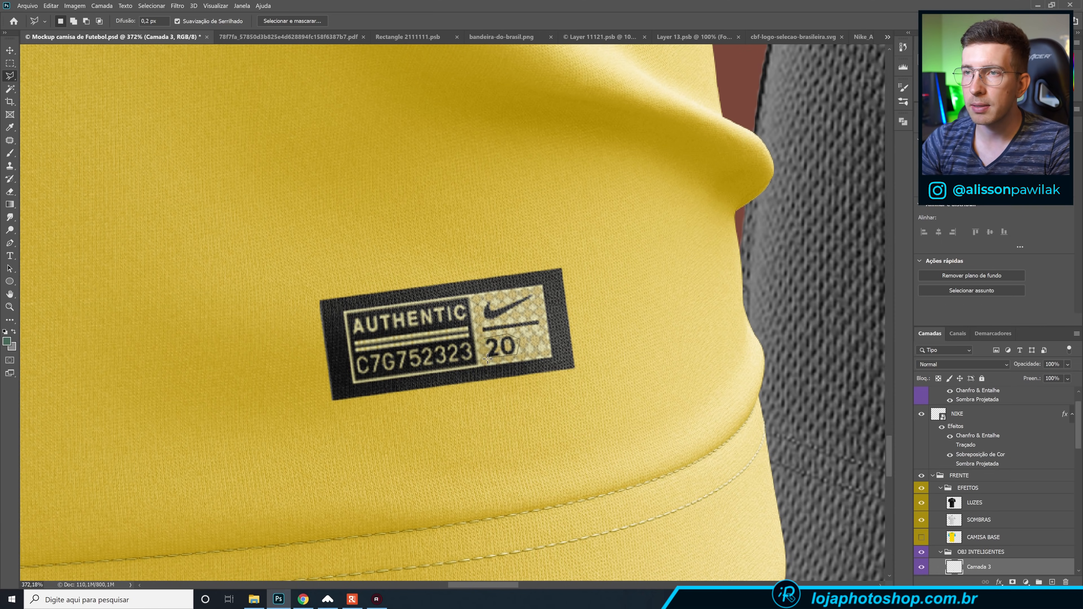
{"action": "left_click", "coordinate": [486, 343]}
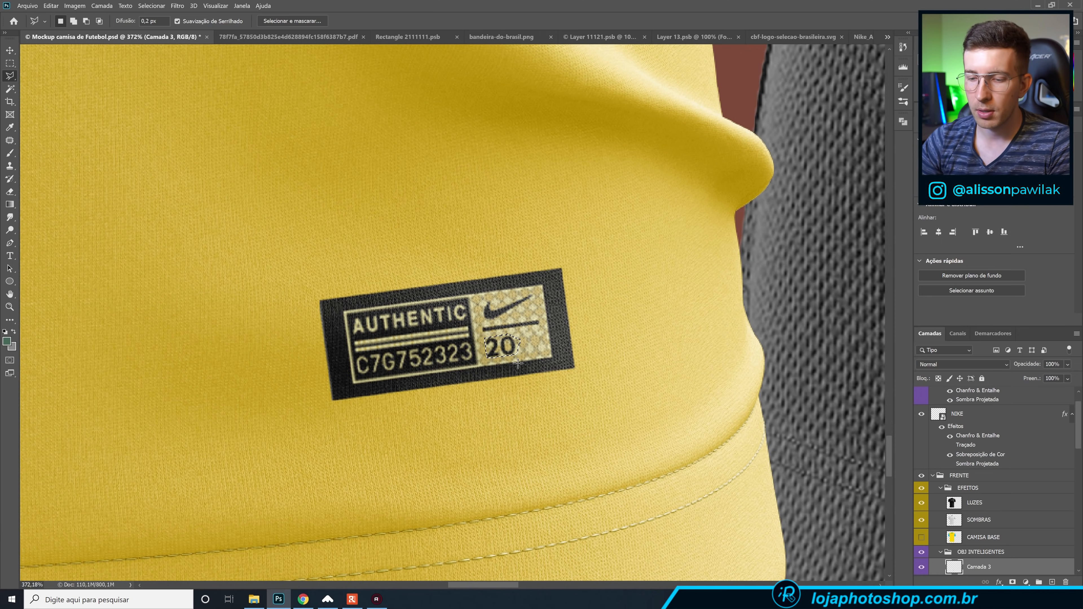
{"action": "key", "text": "ctrl+j"}
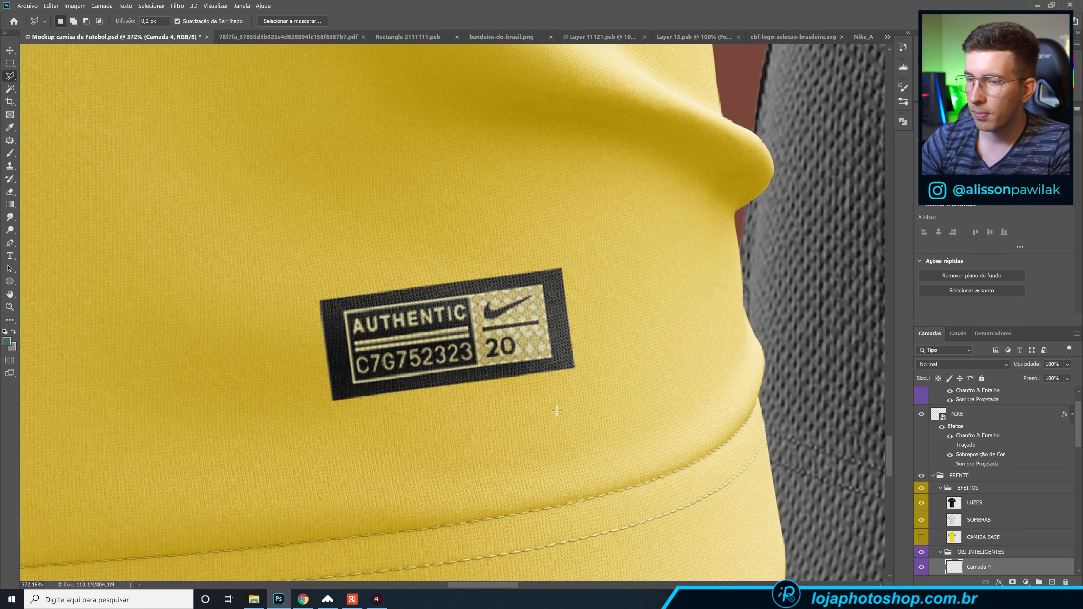
{"action": "key", "text": "v"}
{"action": "left_click_drag", "start_coordinate": [505, 359], "coordinate": [536, 352]}
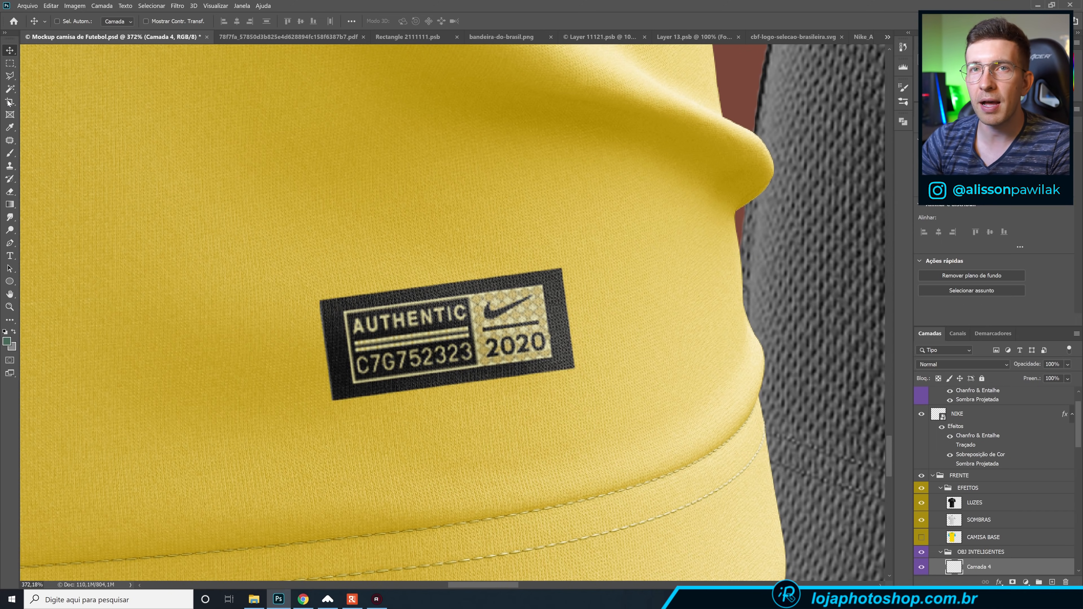
Choose the Eraser for the duplicated digits layer and shrink its brush to a very small tip.
{"action": "left_click", "coordinate": [10, 192]}
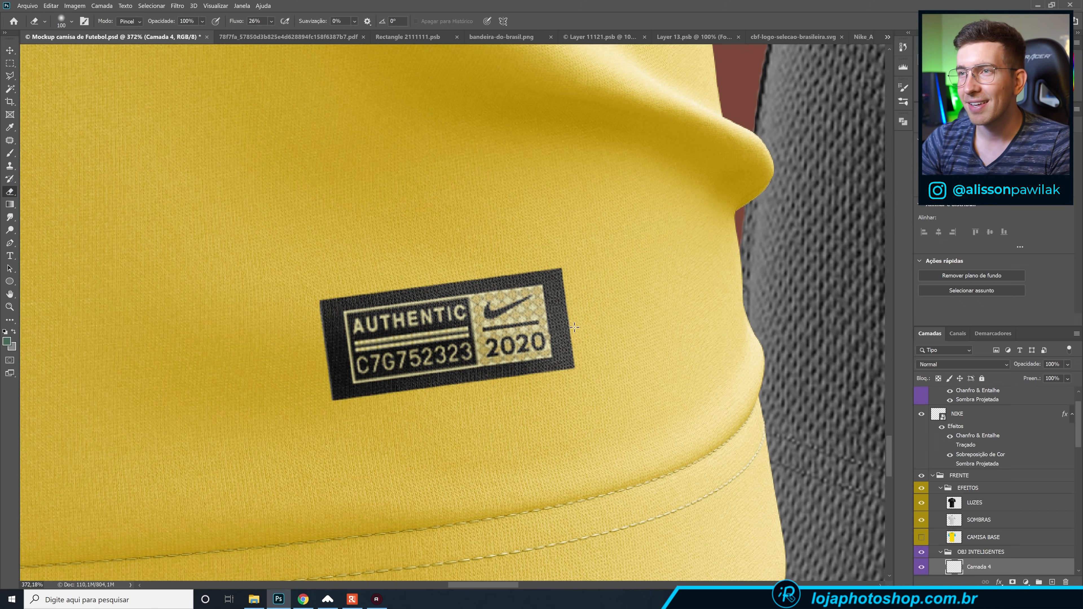
{"action": "key", "text": "bracketleft"}
{"action": "key", "text": "bracketleft"}
{"action": "key", "text": "bracketleft"}
{"action": "key", "text": "bracketleft"}
{"action": "key", "text": "bracketleft"}
{"action": "key", "text": "bracketleft"}
{"action": "key", "text": "bracketleft"}
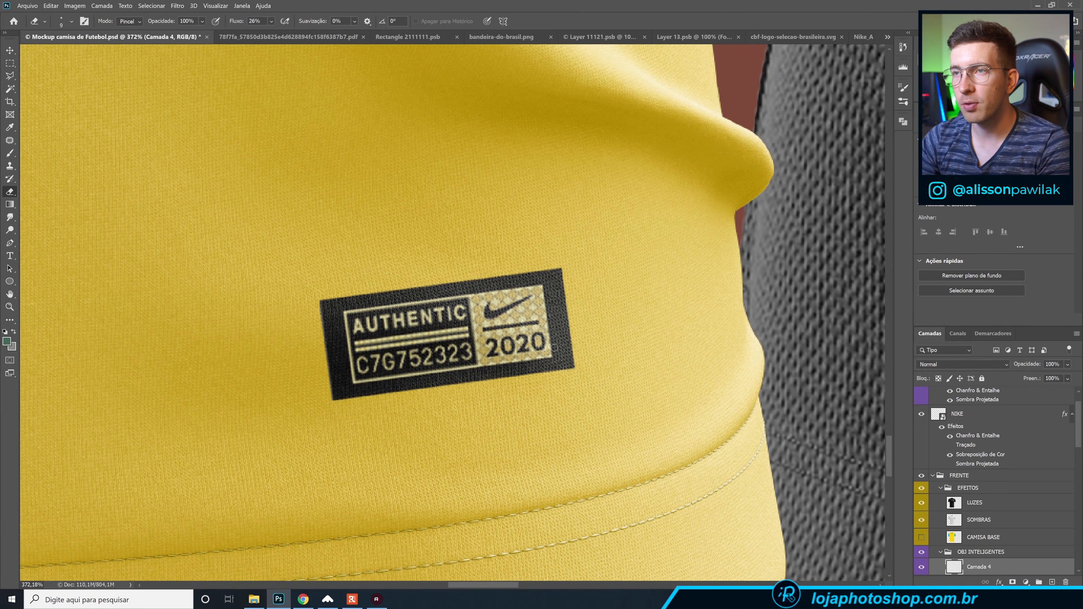
Examine the yellow shirt's front as a whole, from the hem label up to the crest and collar.
{"action": "scroll", "coordinate": [572, 299], "scroll_direction": "down", "scroll_amount": 10}
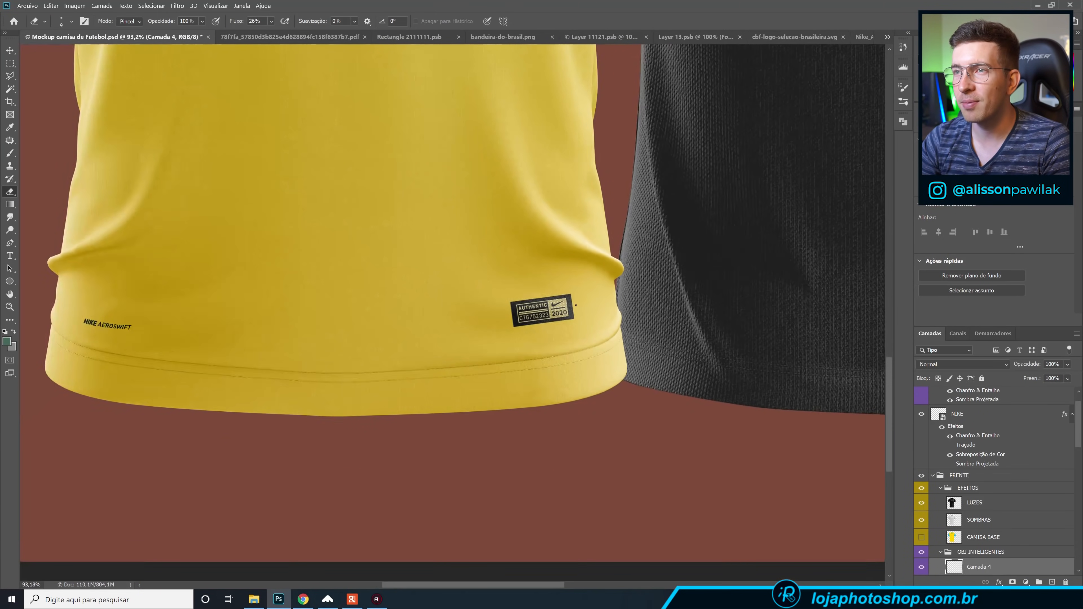
{"action": "scroll", "coordinate": [576, 305], "scroll_direction": "down", "scroll_amount": 3}
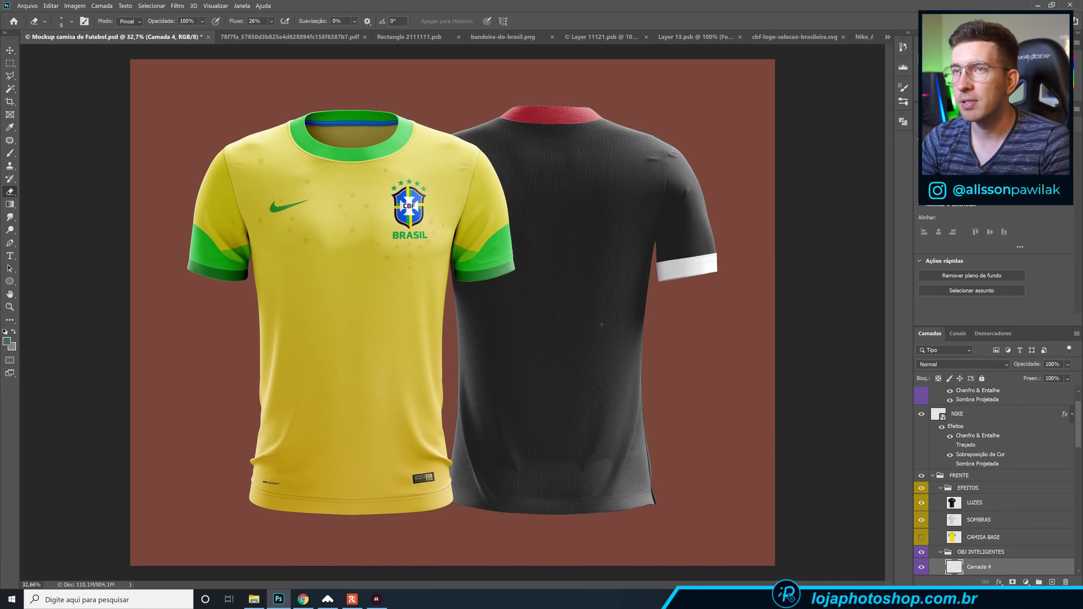
{"action": "scroll", "coordinate": [359, 337], "scroll_direction": "up", "scroll_amount": 1}
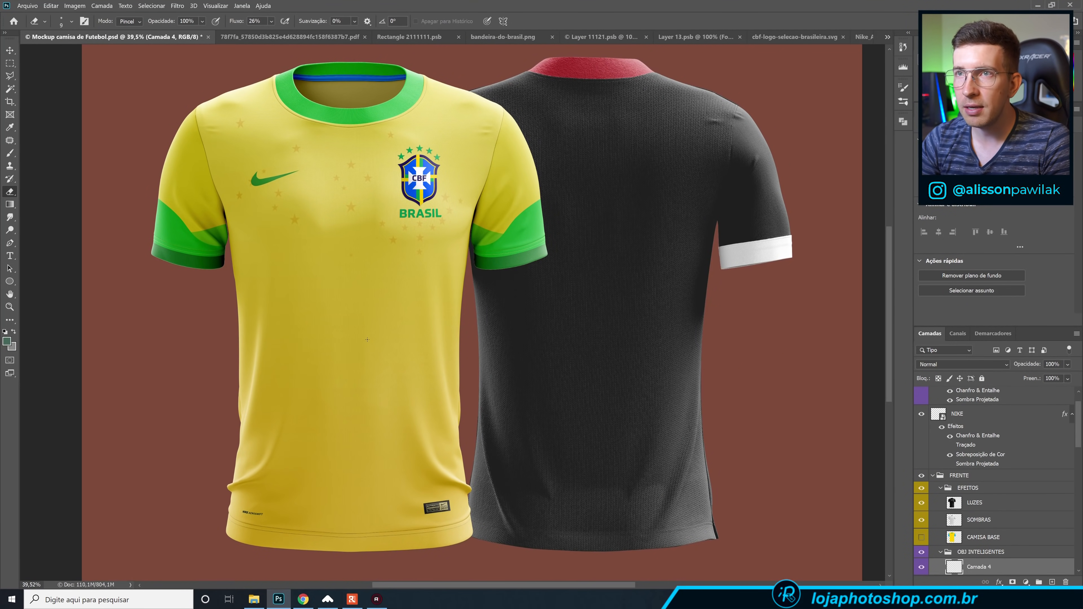
{"action": "scroll", "coordinate": [303, 67], "scroll_direction": "up", "scroll_amount": 3}
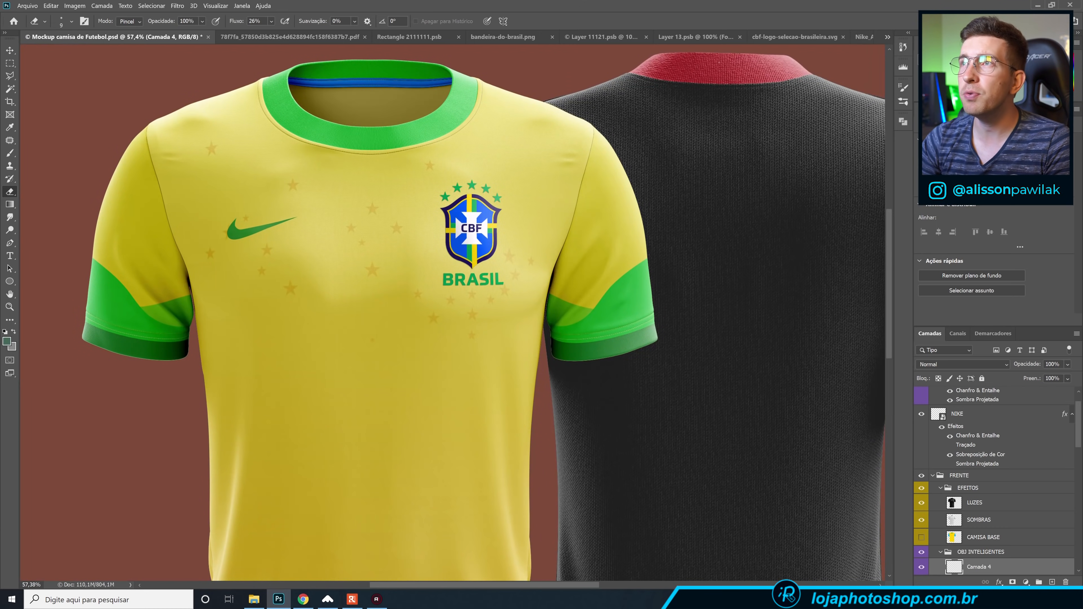
Copy the size M block with its MADE IN THAILAND lines from the Nike Aeroswift reference image.
{"action": "left_click", "coordinate": [863, 37]}
{"action": "key", "text": "ctrl+d"}
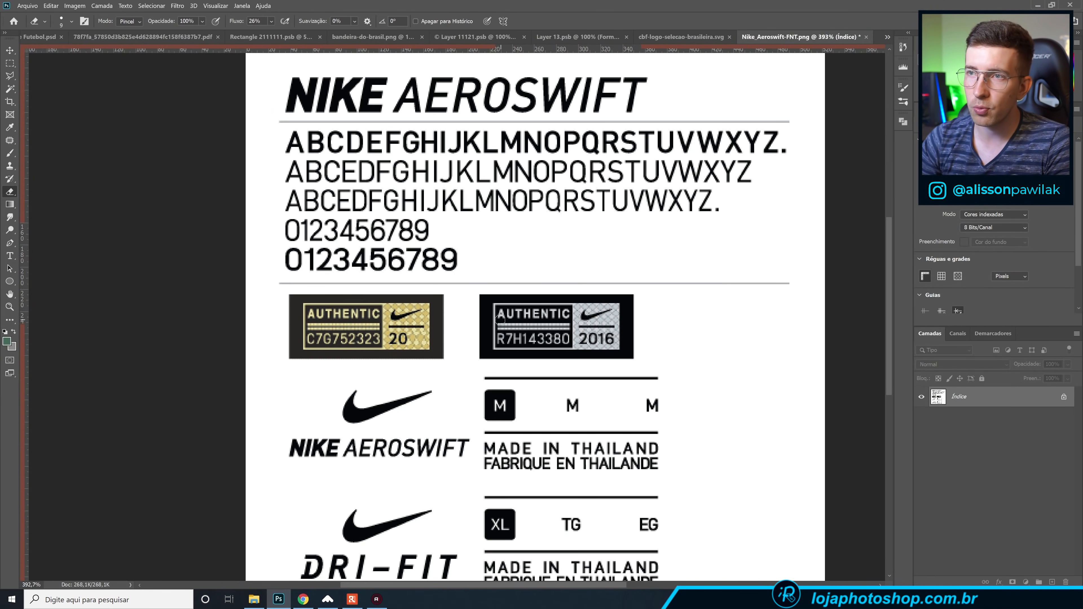
{"action": "scroll", "coordinate": [533, 410], "scroll_direction": "down", "scroll_amount": 3}
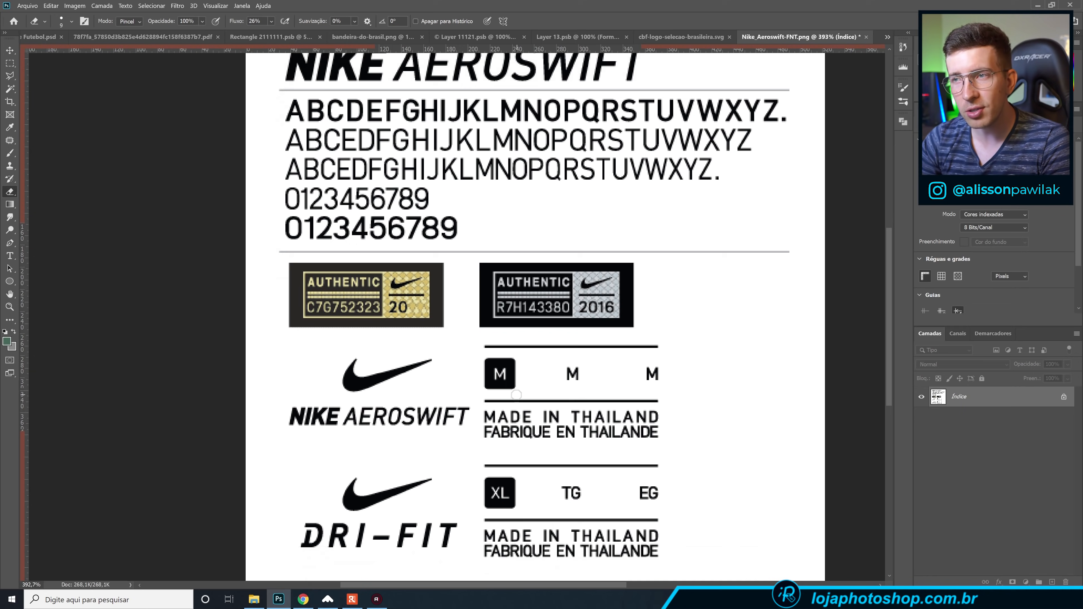
{"action": "key", "text": "m"}
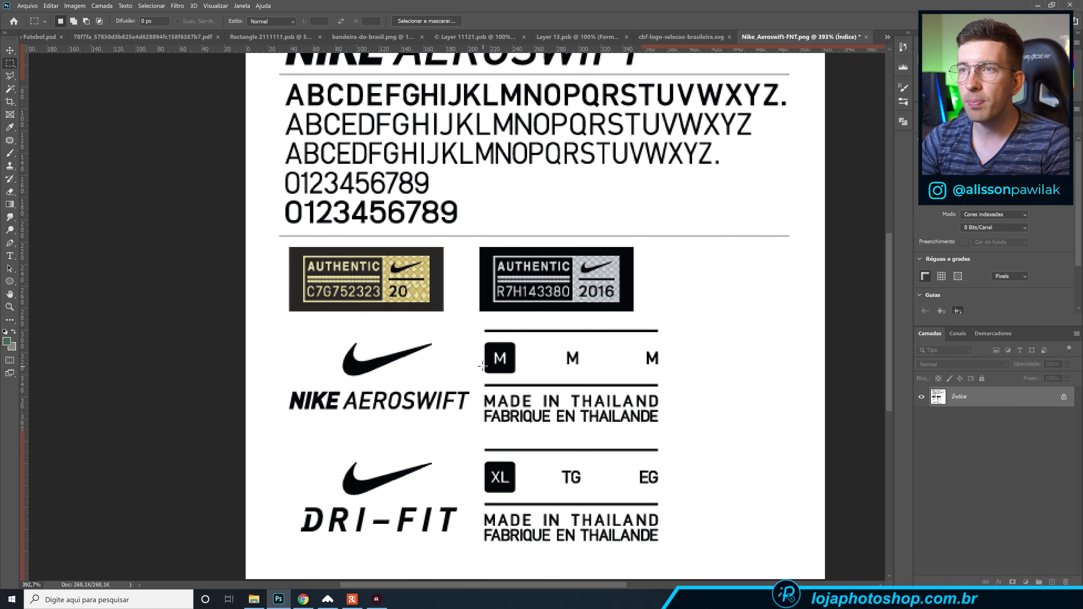
{"action": "left_click_drag", "start_coordinate": [478, 323], "coordinate": [663, 428]}
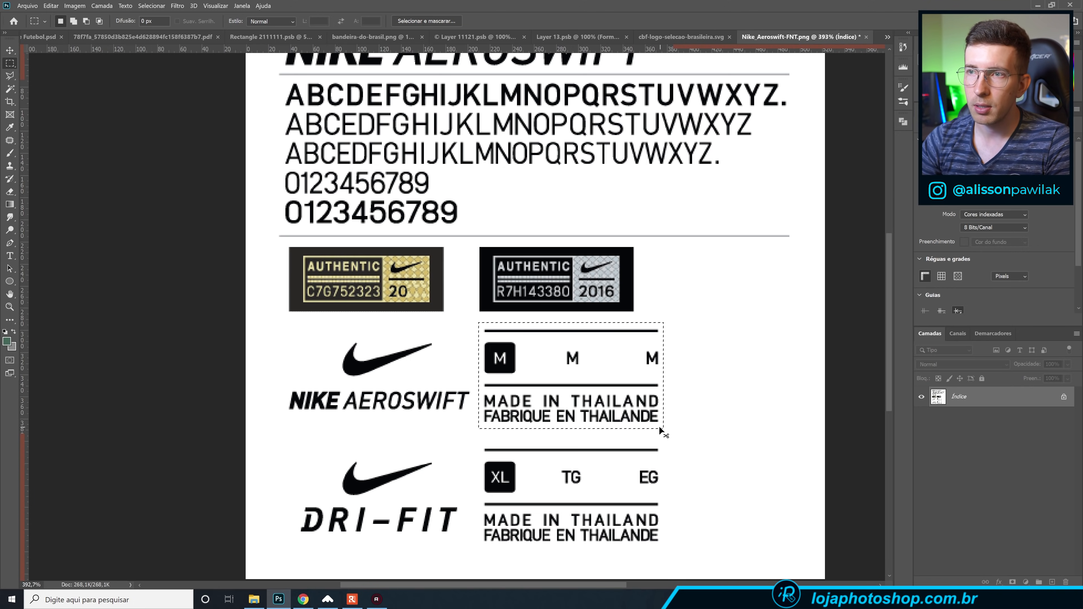
{"action": "key", "text": "ctrl+c"}
Paste the size block into the shirt mockup, place it inside the back of the collar at about 108% scale, and blend it with Darken.
{"action": "left_click", "coordinate": [48, 36]}
{"action": "key", "text": "ctrl+v"}
{"action": "key", "text": "v"}
{"action": "left_click_drag", "start_coordinate": [451, 315], "coordinate": [359, 102]}
{"action": "key", "text": "ctrl+t"}
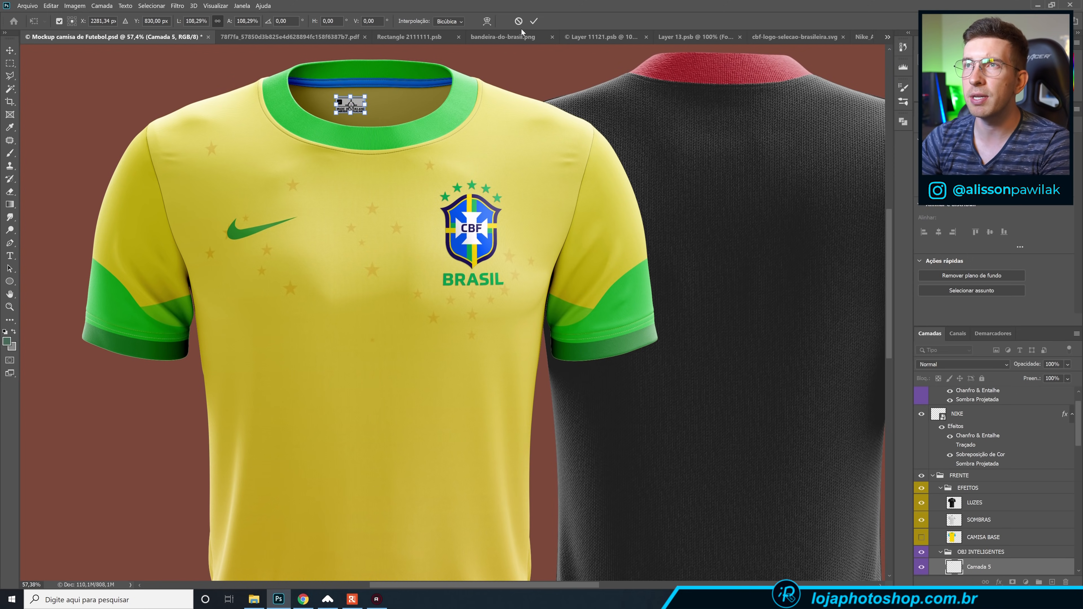
{"action": "key", "text": "Return"}
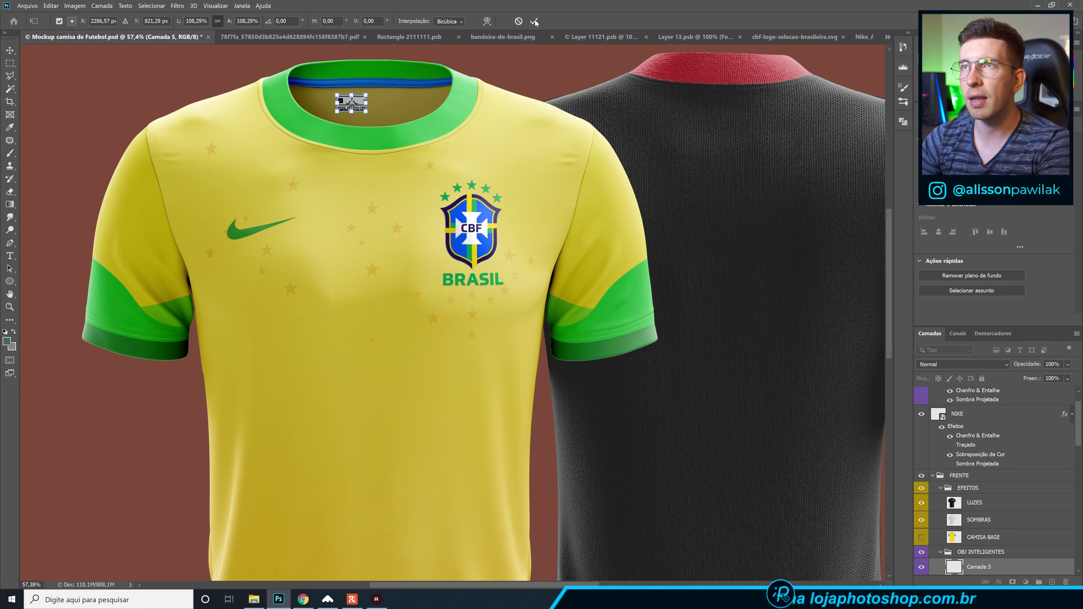
{"action": "left_click", "coordinate": [972, 365]}
{"action": "left_click", "coordinate": [970, 344]}
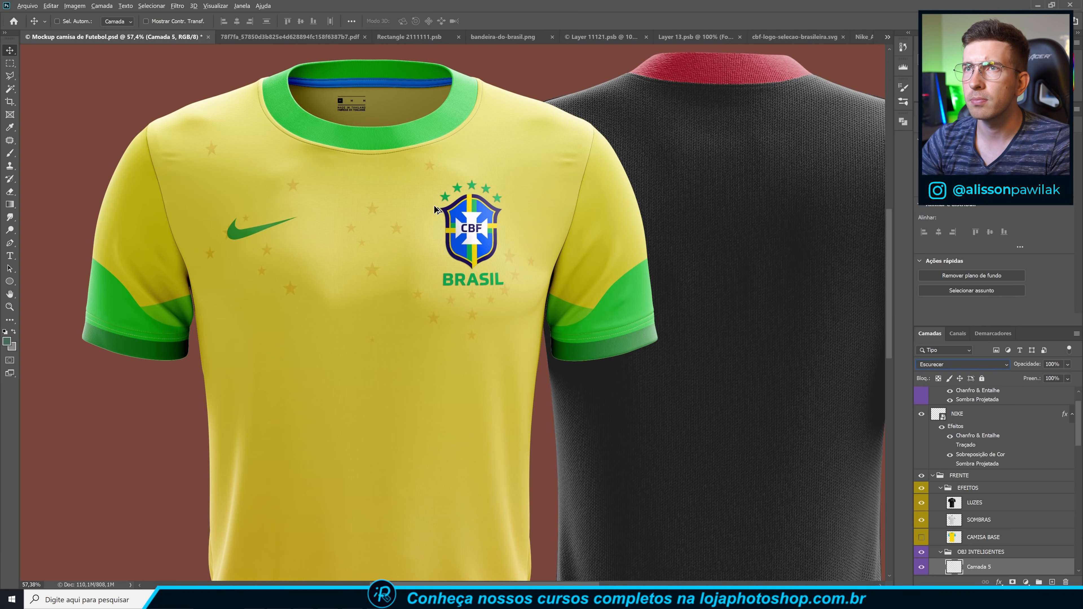
Select the swoosh with the NIKE AEROSWIFT wordmark below the gold label in the reference image for copying.
{"action": "left_click", "coordinate": [862, 37]}
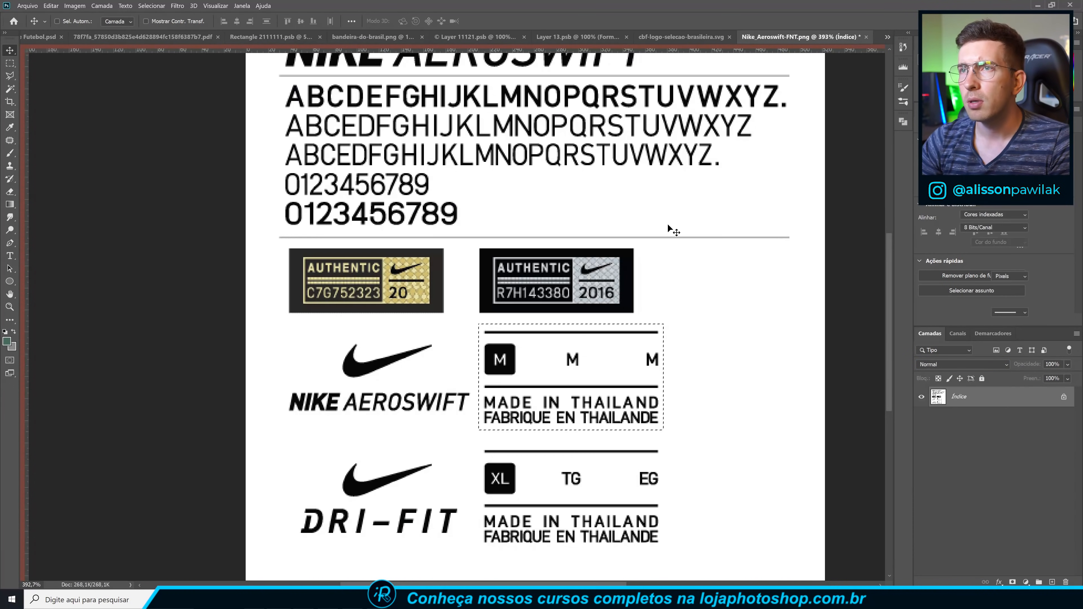
{"action": "key", "text": "ctrl+d"}
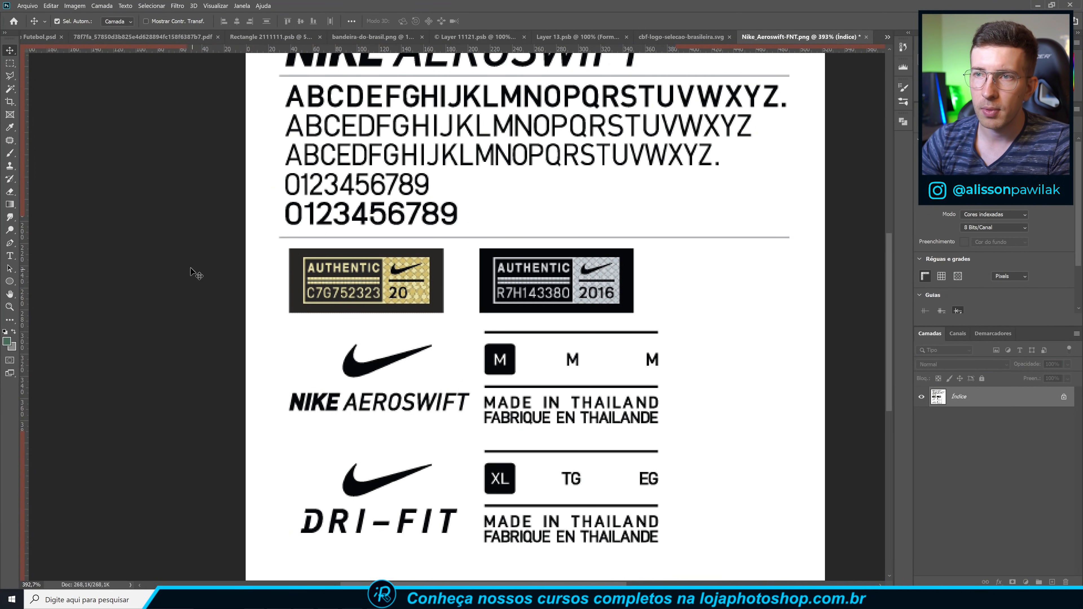
{"action": "key", "text": "m"}
{"action": "left_click_drag", "start_coordinate": [269, 319], "coordinate": [472, 422]}
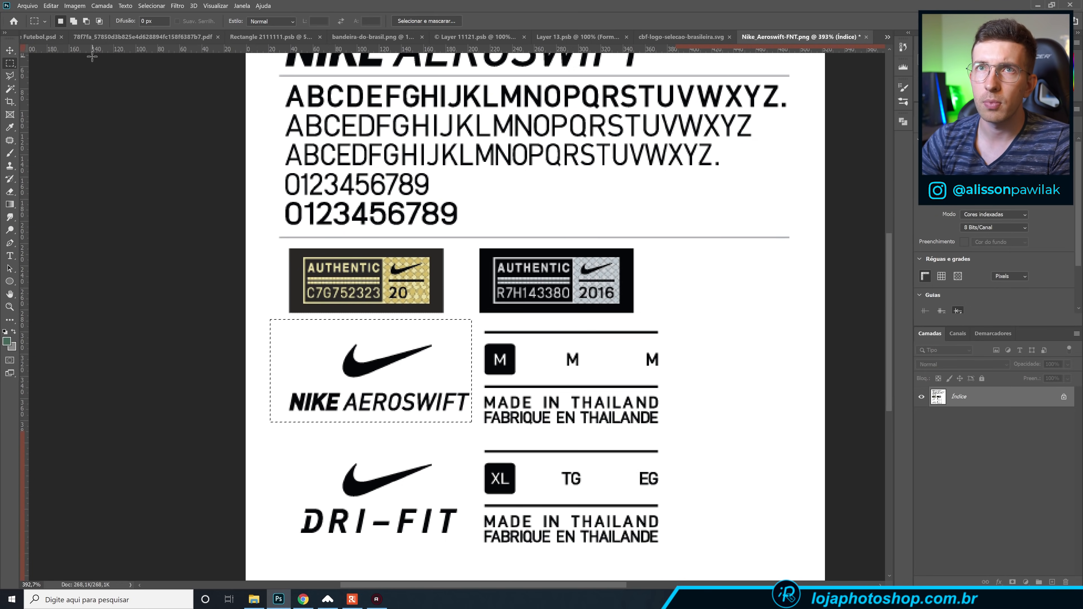
Paste the NIKE AEROSWIFT logo into the mockup, place it beside the size block inside the collar, and blend it with Darken.
{"action": "left_click", "coordinate": [42, 36]}
{"action": "key", "text": "ctrl+v"}
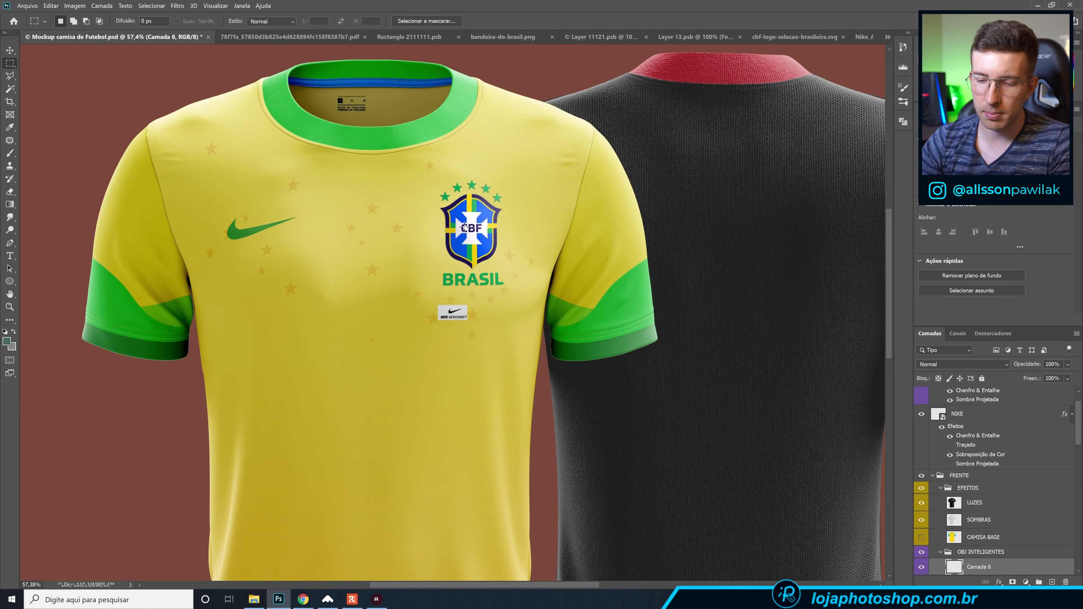
{"action": "key", "text": "ctrl+t"}
{"action": "left_click_drag", "start_coordinate": [452, 312], "coordinate": [394, 101]}
{"action": "left_click", "coordinate": [534, 21]}
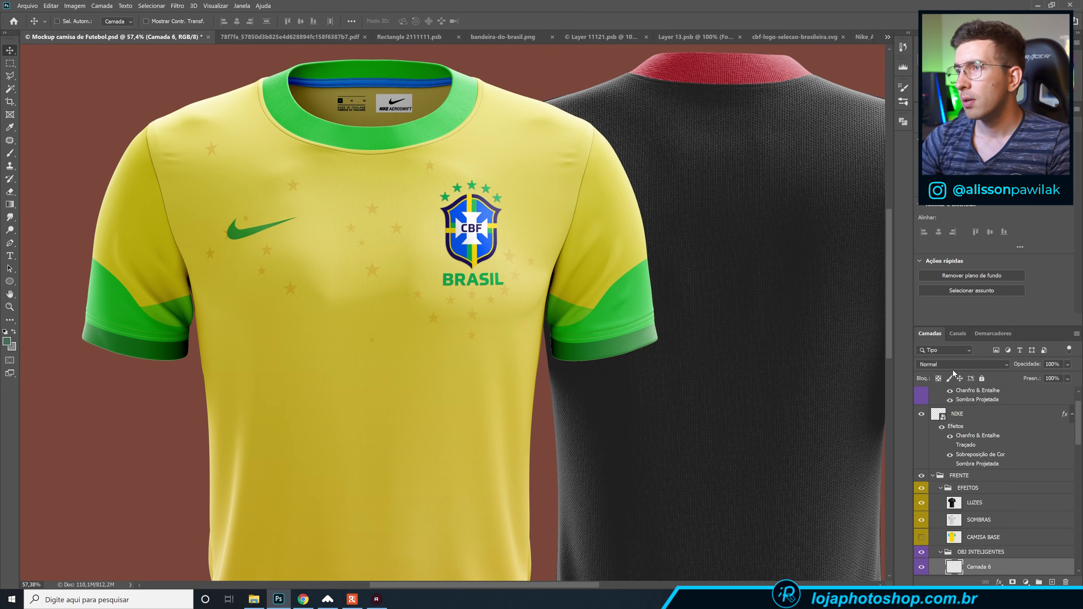
{"action": "left_click", "coordinate": [952, 363]}
{"action": "left_click", "coordinate": [937, 339]}
Recolor the FUNDO background fill layer to the muted green 4c643f.
{"action": "scroll", "coordinate": [571, 259], "scroll_direction": "down", "scroll_amount": 3}
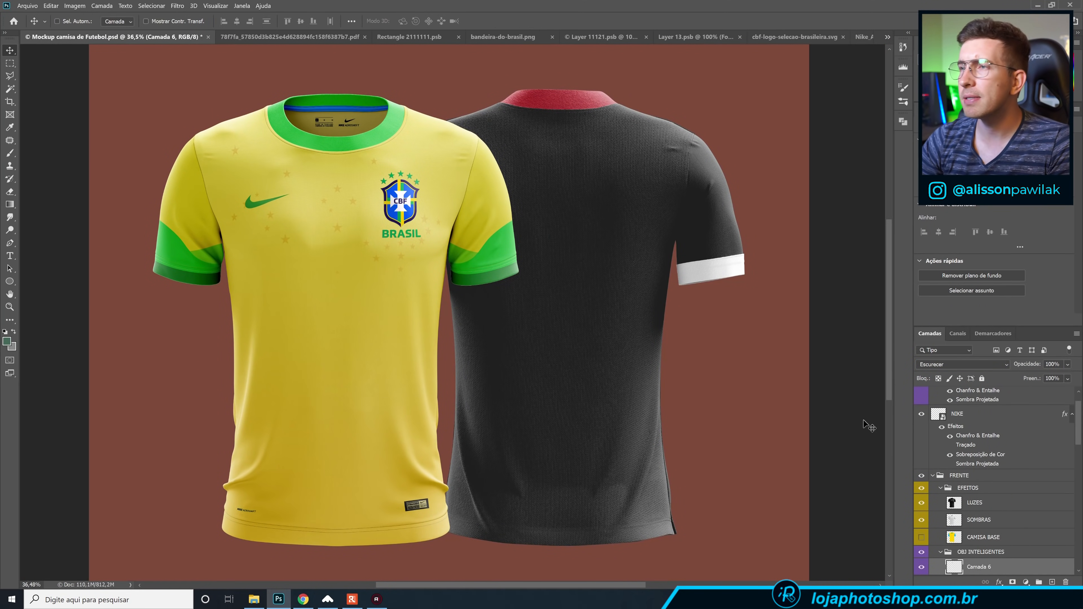
{"action": "scroll", "coordinate": [924, 455], "scroll_direction": "down", "scroll_amount": 10}
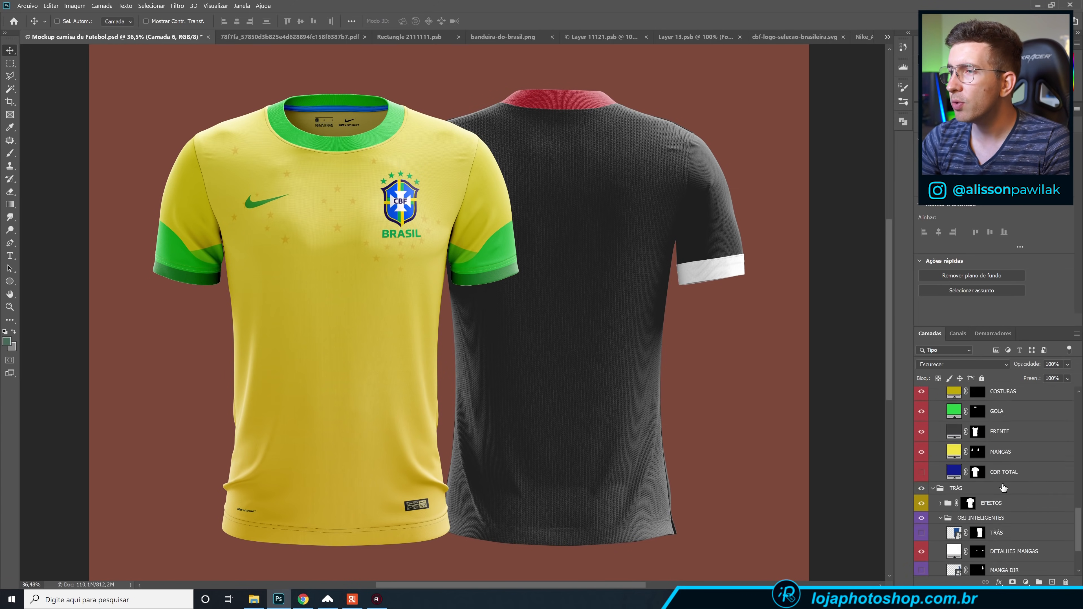
{"action": "double_click", "coordinate": [937, 565]}
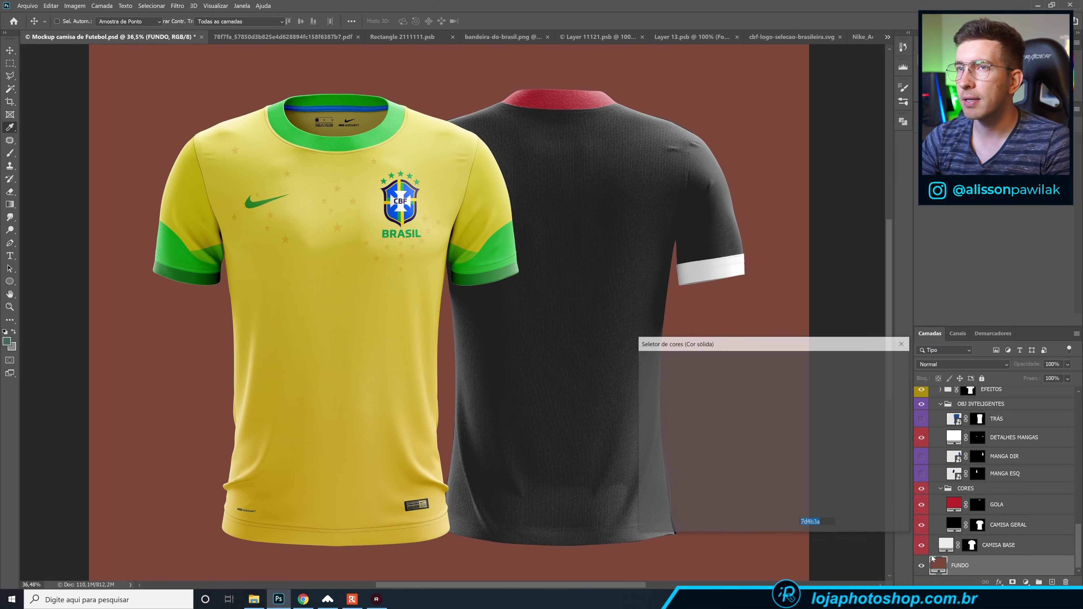
{"action": "left_click", "coordinate": [652, 472]}
{"action": "left_click", "coordinate": [677, 444]}
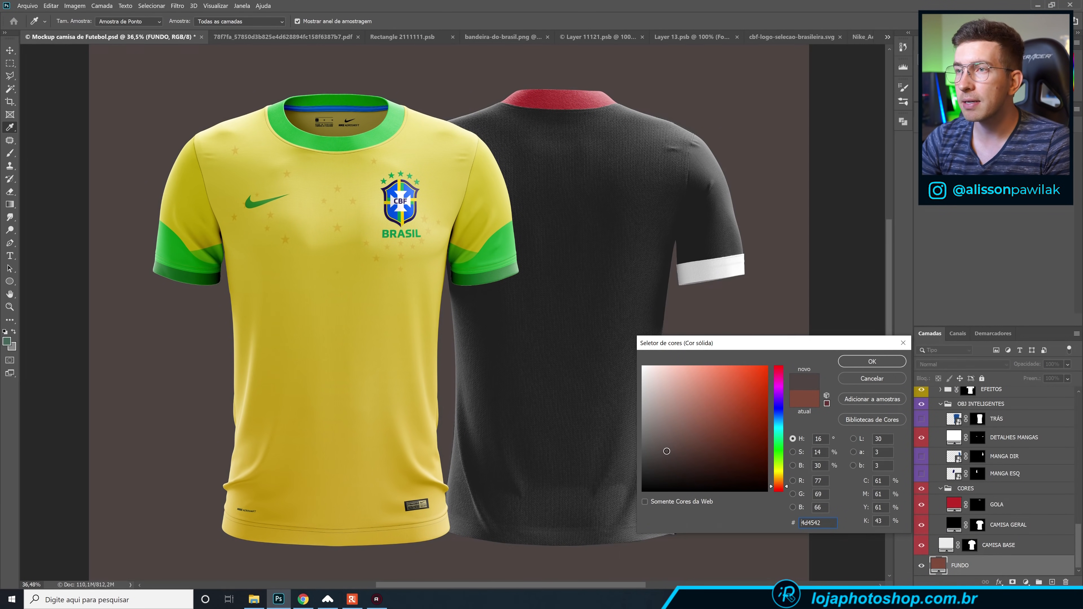
{"action": "left_click", "coordinate": [774, 429]}
{"action": "left_click_drag", "start_coordinate": [773, 430], "coordinate": [781, 445]}
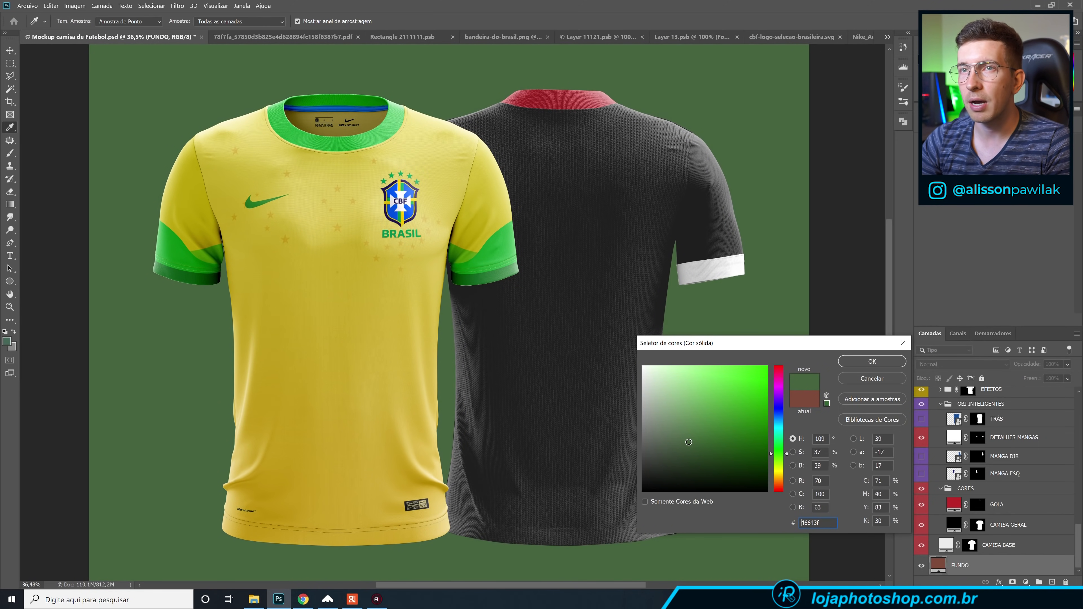
{"action": "left_click_drag", "start_coordinate": [781, 427], "coordinate": [787, 456]}
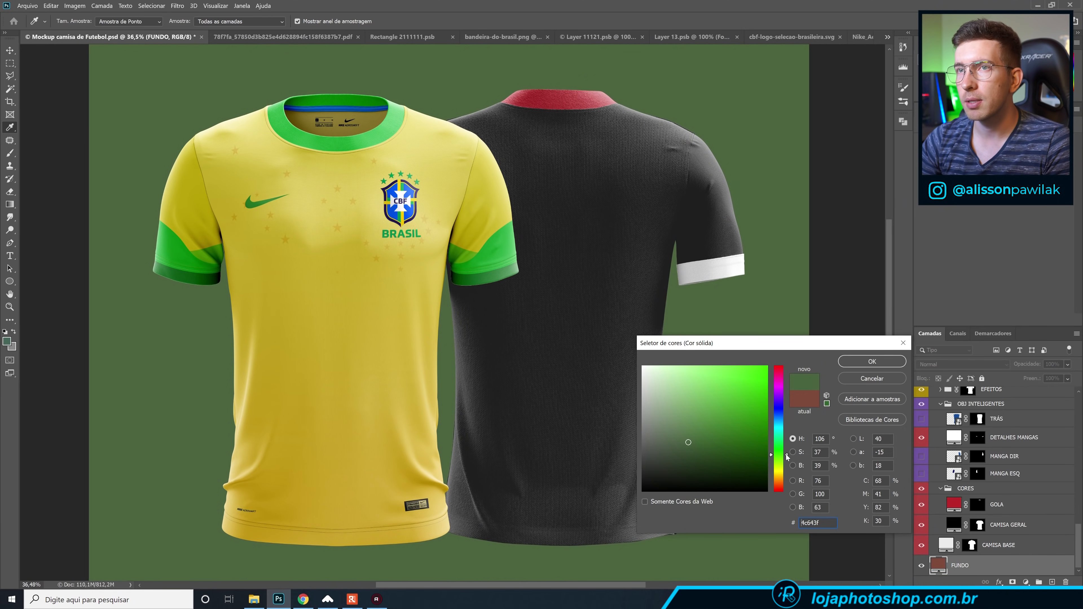
{"action": "left_click", "coordinate": [872, 361]}
{"action": "key", "text": "v"}
{"action": "key", "text": "ctrl+0"}
{"action": "key", "text": "ctrl+0"}
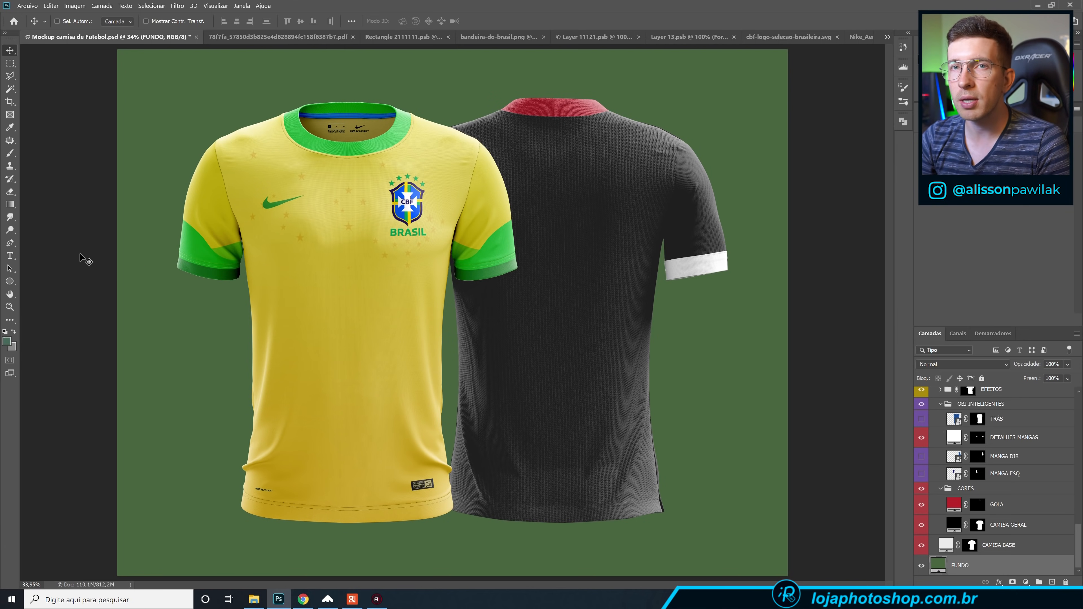
Recolor the back shirt's CAMISA GERAL layer to yellow f6d543, starting from a color sampled on the front shirt.
{"action": "left_click", "coordinate": [10, 256]}
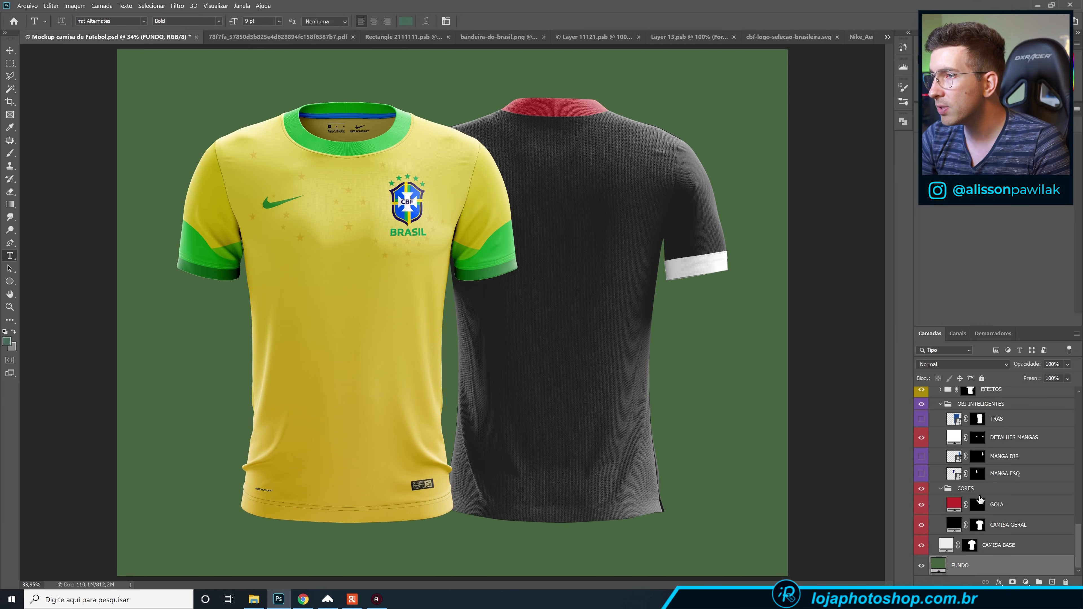
{"action": "scroll", "coordinate": [979, 495], "scroll_direction": "up", "scroll_amount": 2}
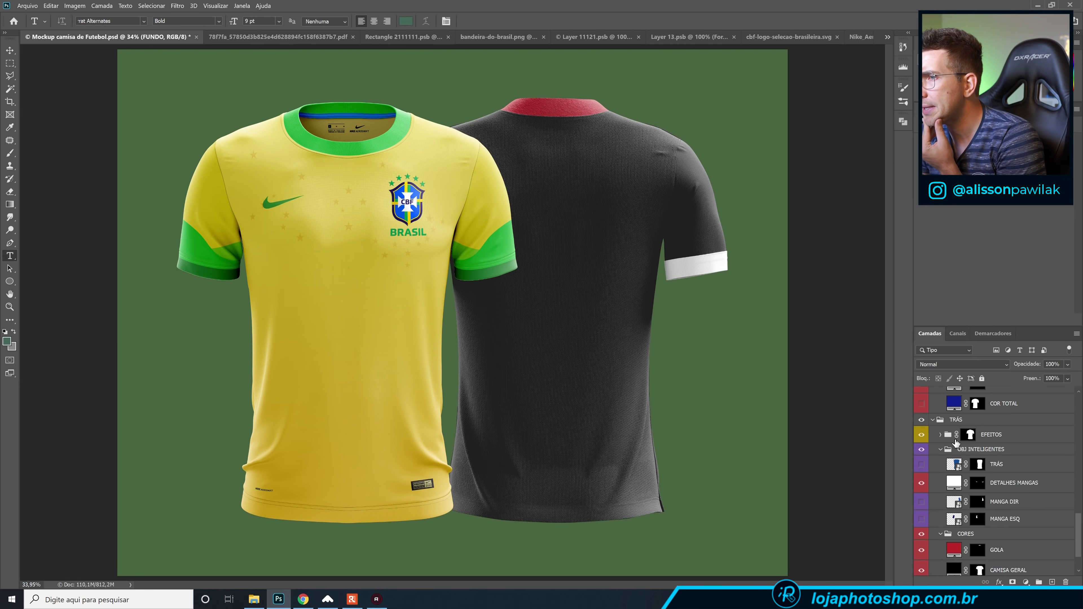
{"action": "scroll", "coordinate": [965, 486], "scroll_direction": "down", "scroll_amount": 2}
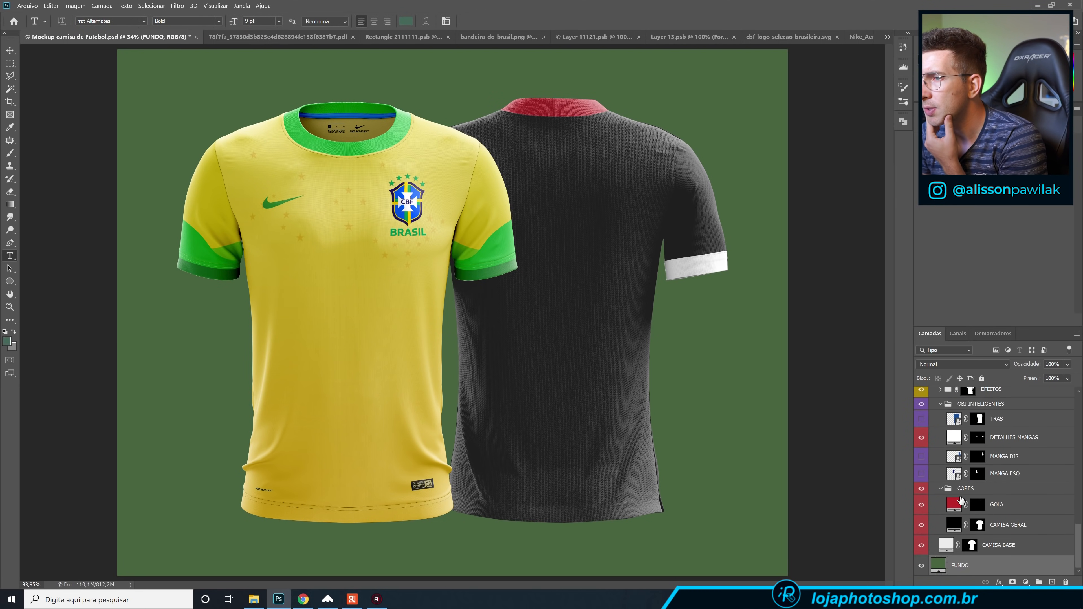
{"action": "left_click", "coordinate": [921, 526]}
{"action": "left_click", "coordinate": [921, 524]}
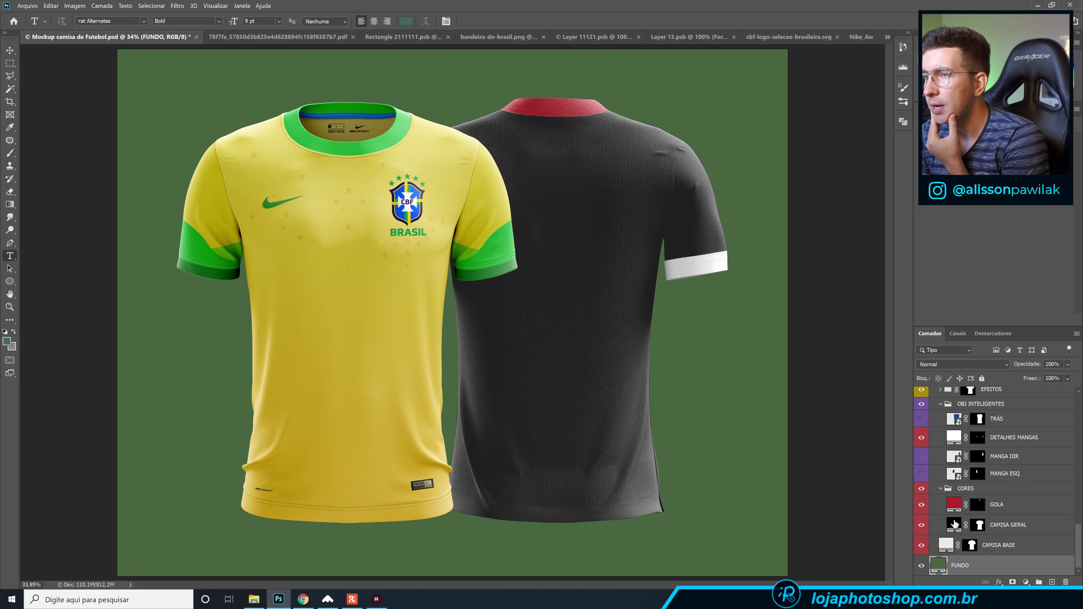
{"action": "double_click", "coordinate": [953, 524]}
{"action": "left_click", "coordinate": [393, 303]}
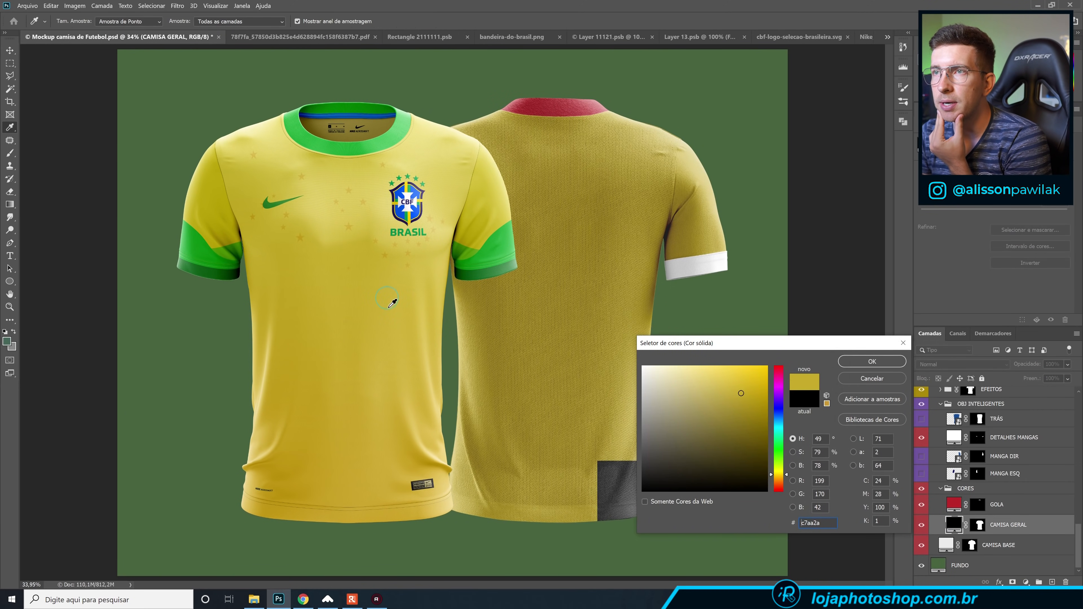
{"action": "left_click_drag", "start_coordinate": [710, 378], "coordinate": [727, 368]}
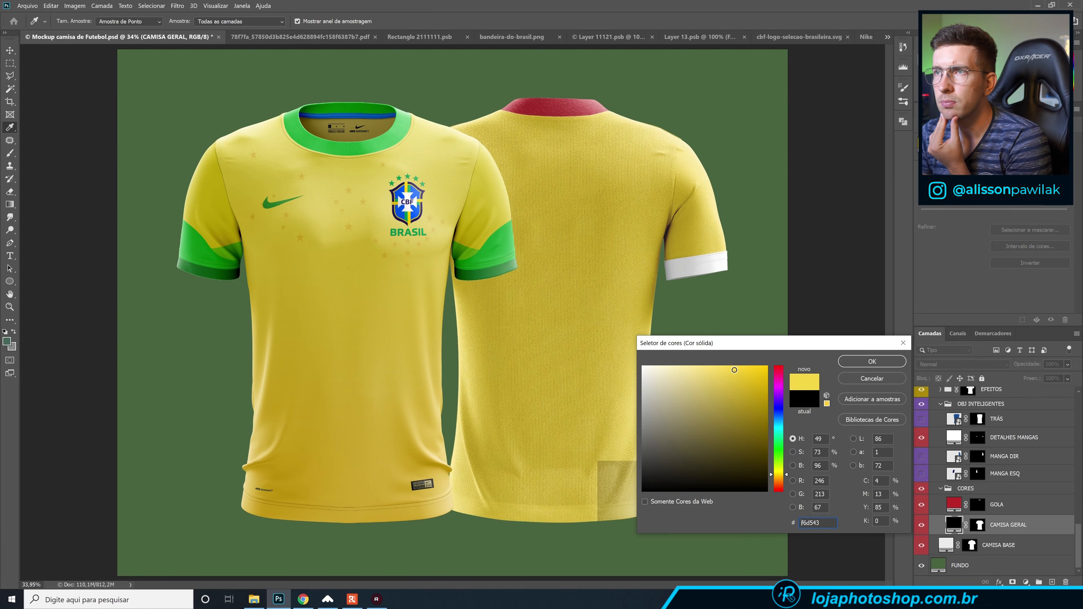
{"action": "left_click", "coordinate": [872, 361]}
Recolor the back shirt's GOLA collar layer to green 27b842, starting from a color sampled on the front collar.
{"action": "double_click", "coordinate": [953, 504]}
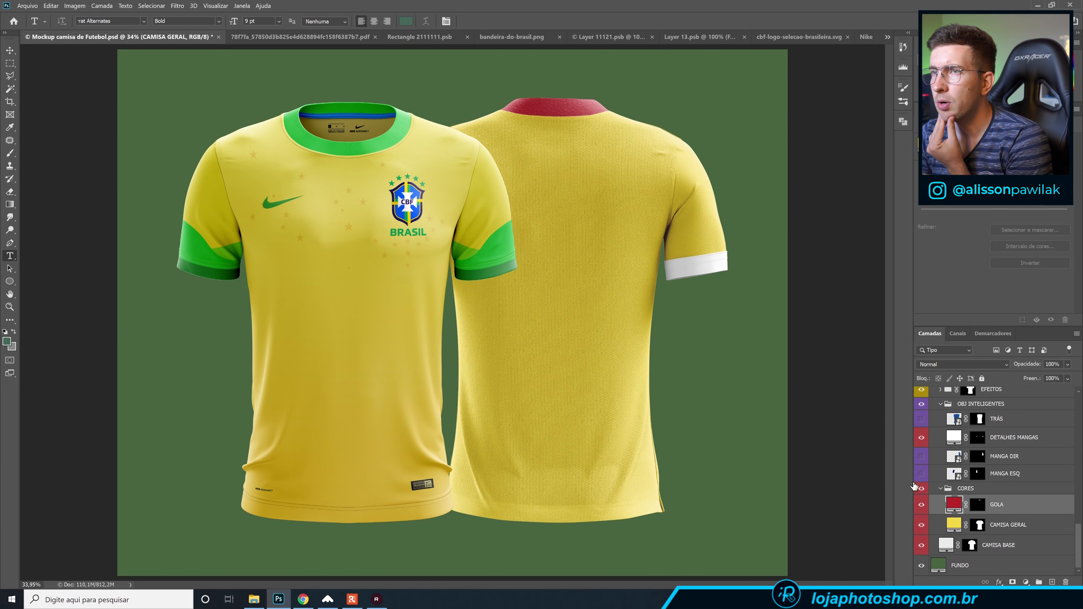
{"action": "left_click", "coordinate": [389, 139]}
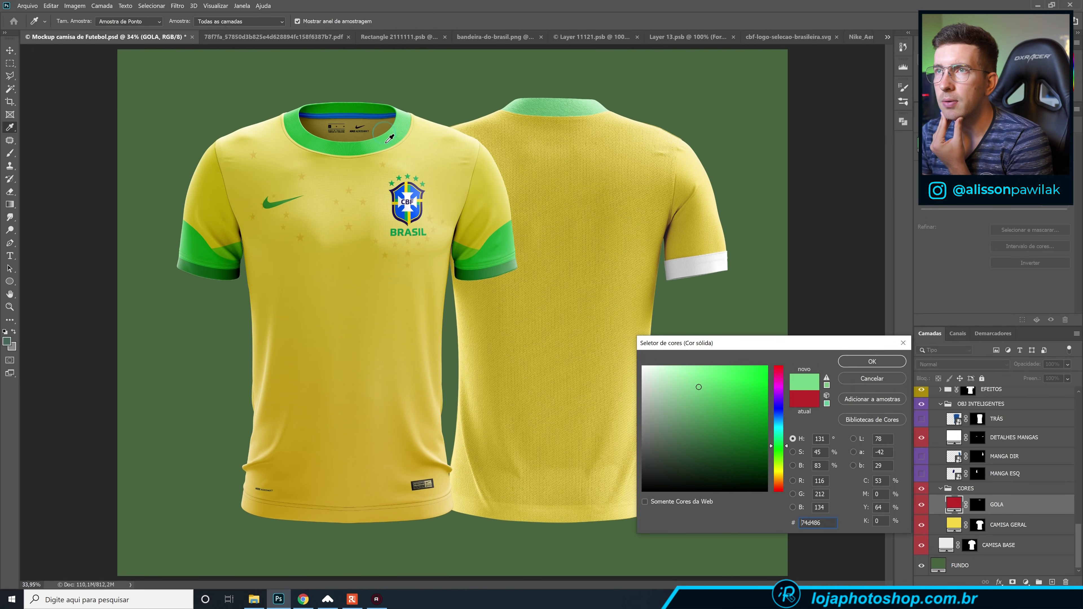
{"action": "left_click_drag", "start_coordinate": [747, 387], "coordinate": [742, 401]}
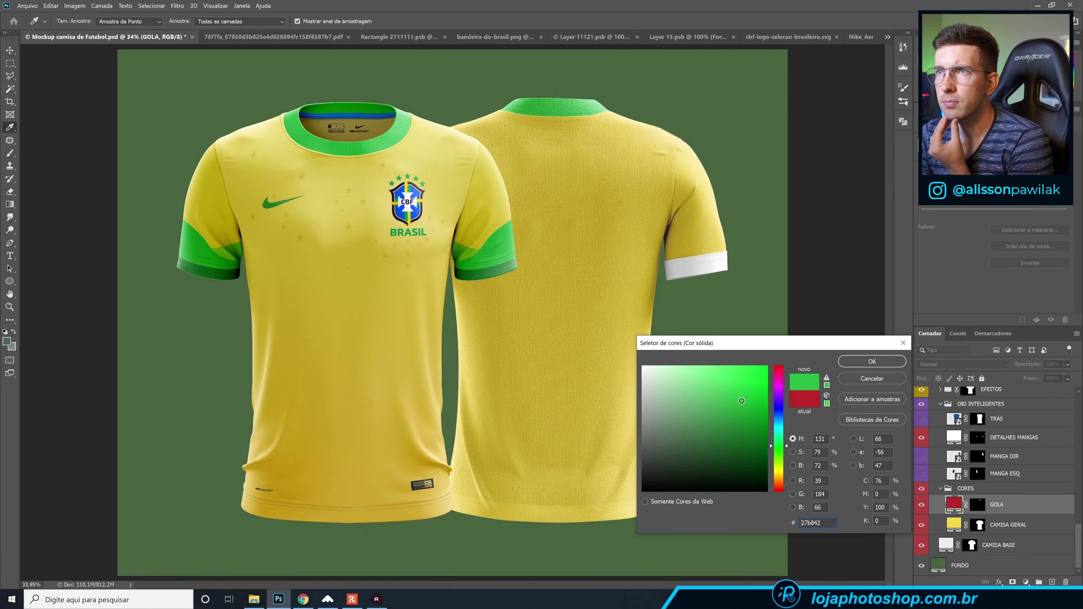
{"action": "left_click", "coordinate": [864, 365]}
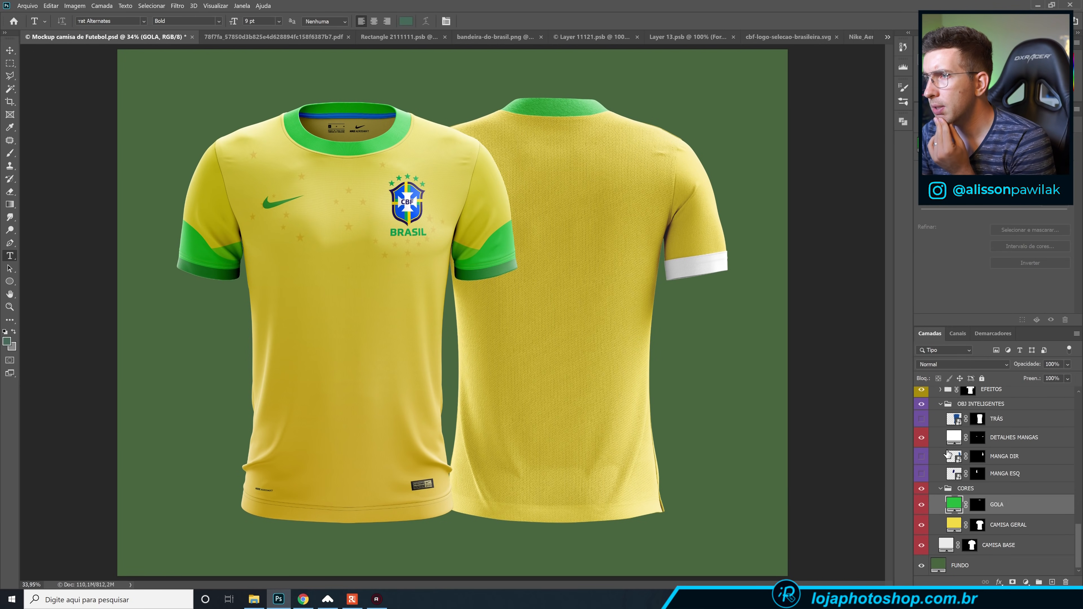
Recolor the back shirt's DETALHES MANGAS sleeve cuff layer to the darker green 388947.
{"action": "left_click", "coordinate": [924, 438]}
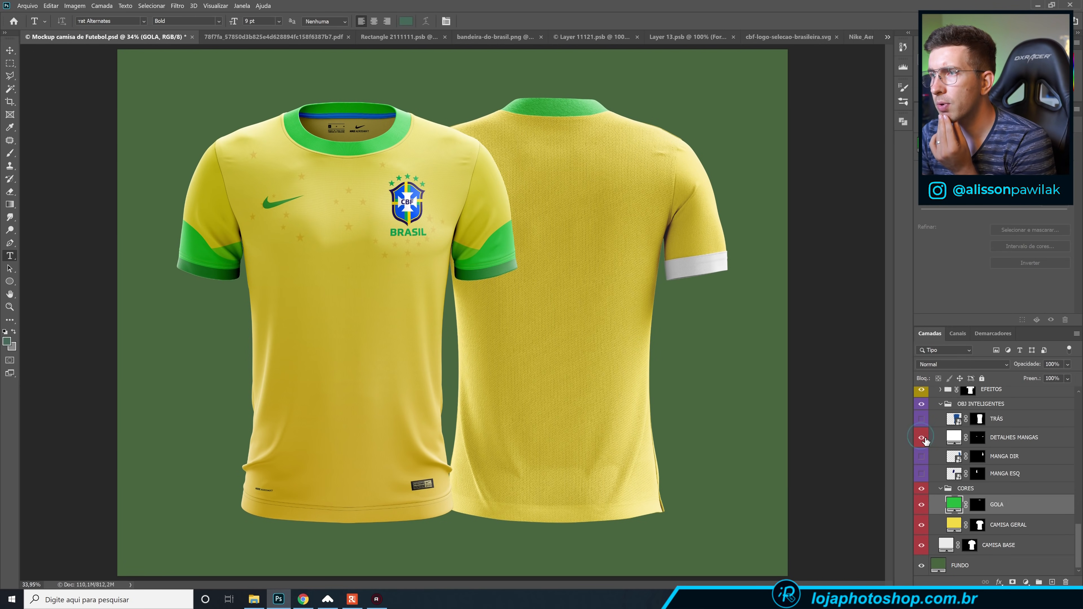
{"action": "double_click", "coordinate": [954, 437]}
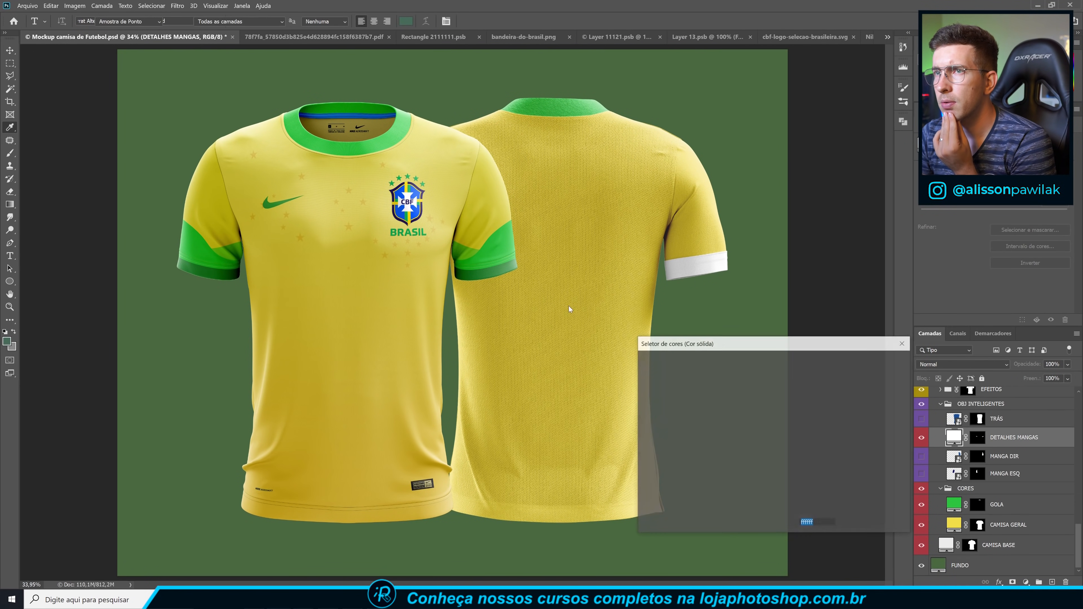
{"action": "left_click", "coordinate": [647, 331]}
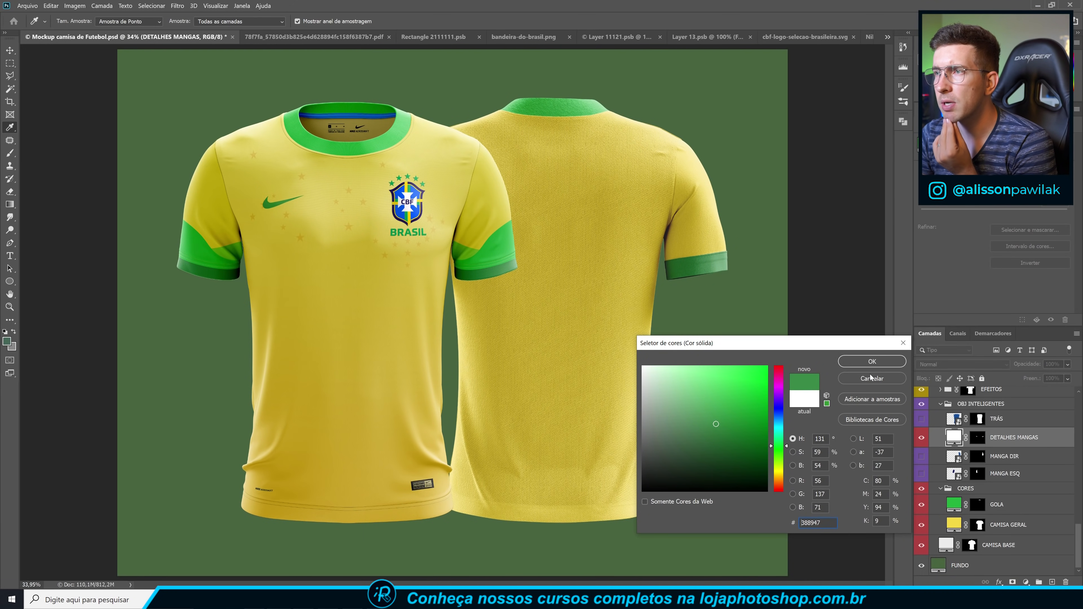
{"action": "left_click", "coordinate": [872, 361]}
{"action": "key", "text": "t"}
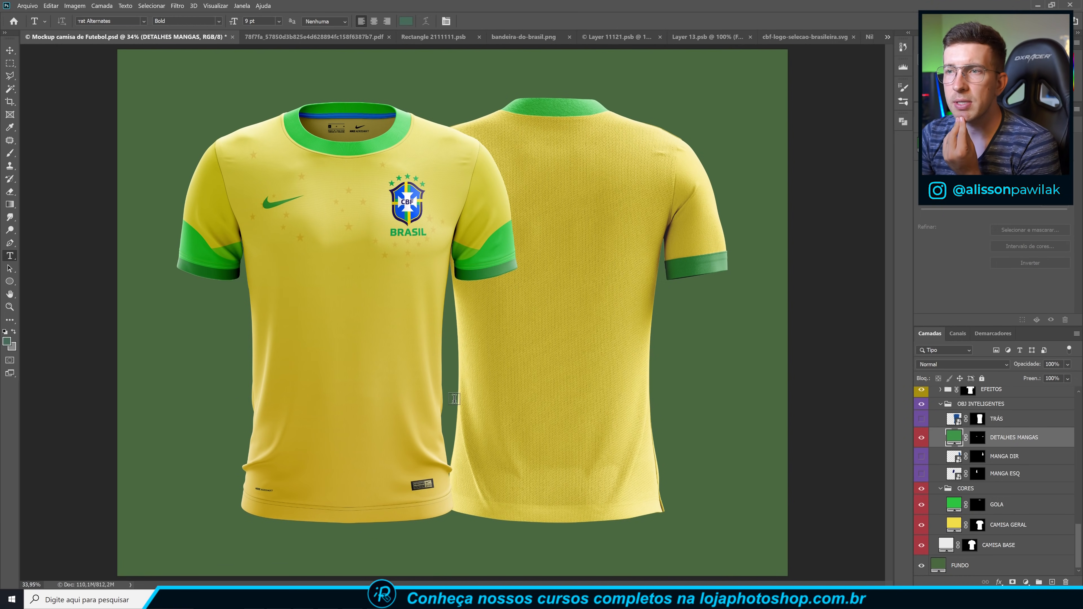
Open the mascot PDF from the MOCKUP CAMISA DE FUTEBOL folder in Photoshop, importing its single page at 300 pixels per inch in RGB.
{"action": "key", "text": "alt+Tab"}
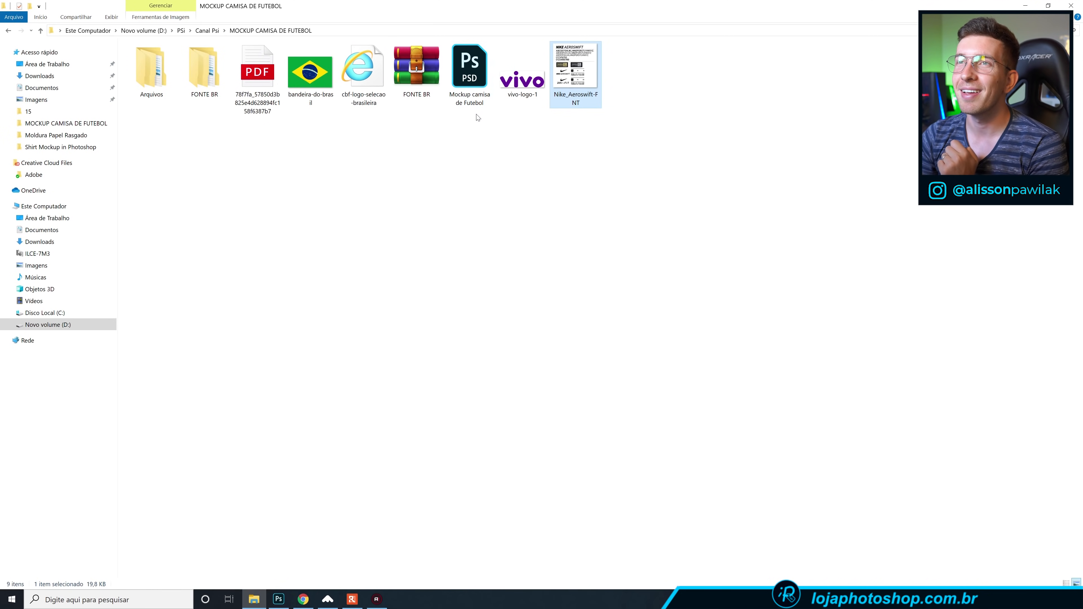
{"action": "right_click", "coordinate": [269, 87]}
{"action": "mouse_move", "coordinate": [247, 153]}
{"action": "left_click", "coordinate": [297, 174]}
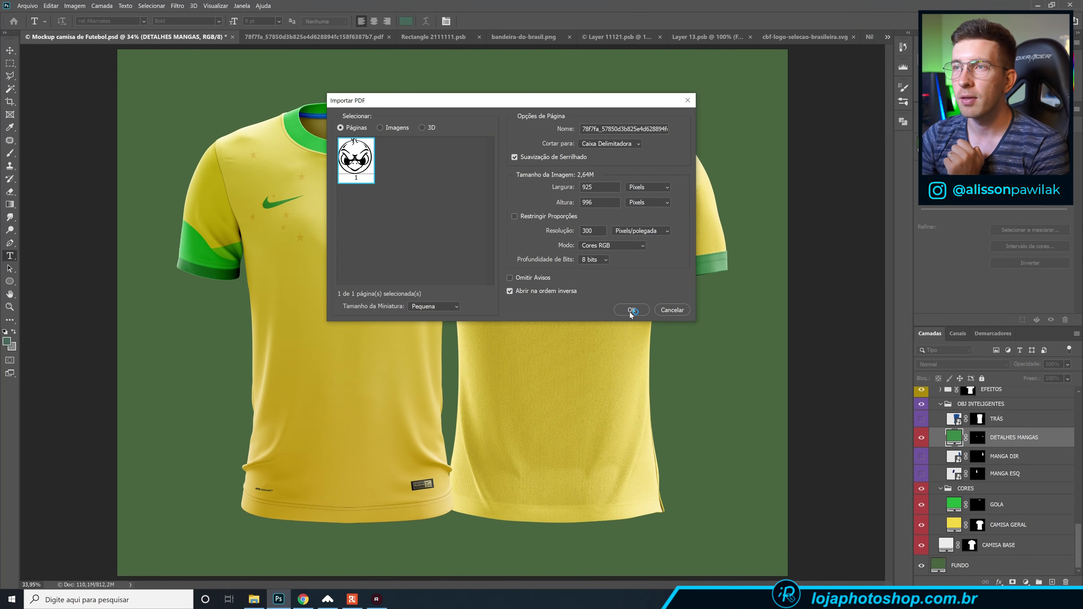
{"action": "left_click", "coordinate": [630, 311]}
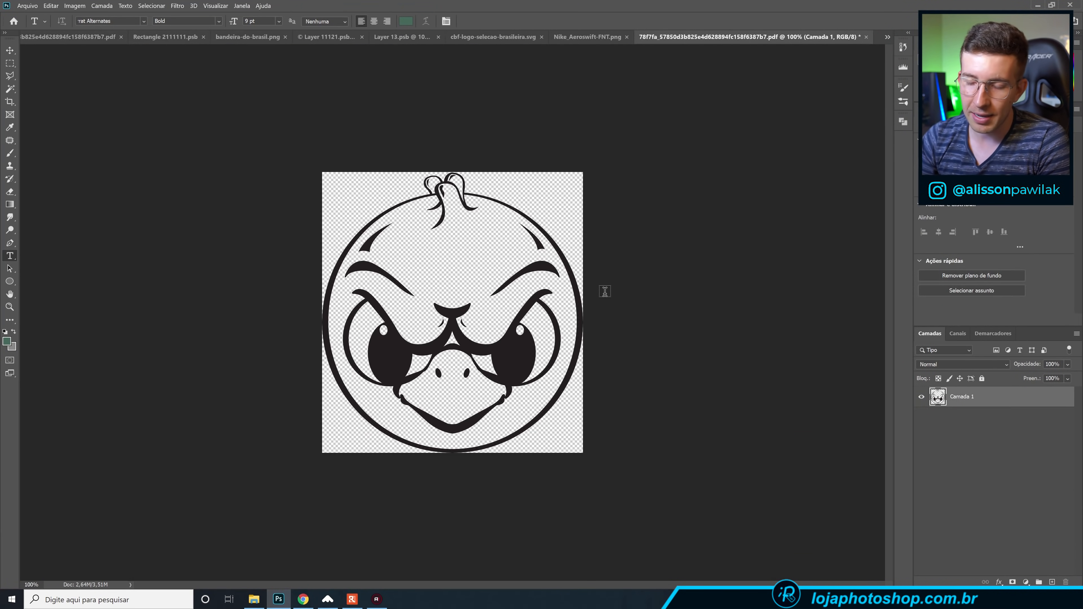
{"action": "key", "text": "v"}
{"action": "left_click_drag", "start_coordinate": [505, 303], "coordinate": [198, 90]}
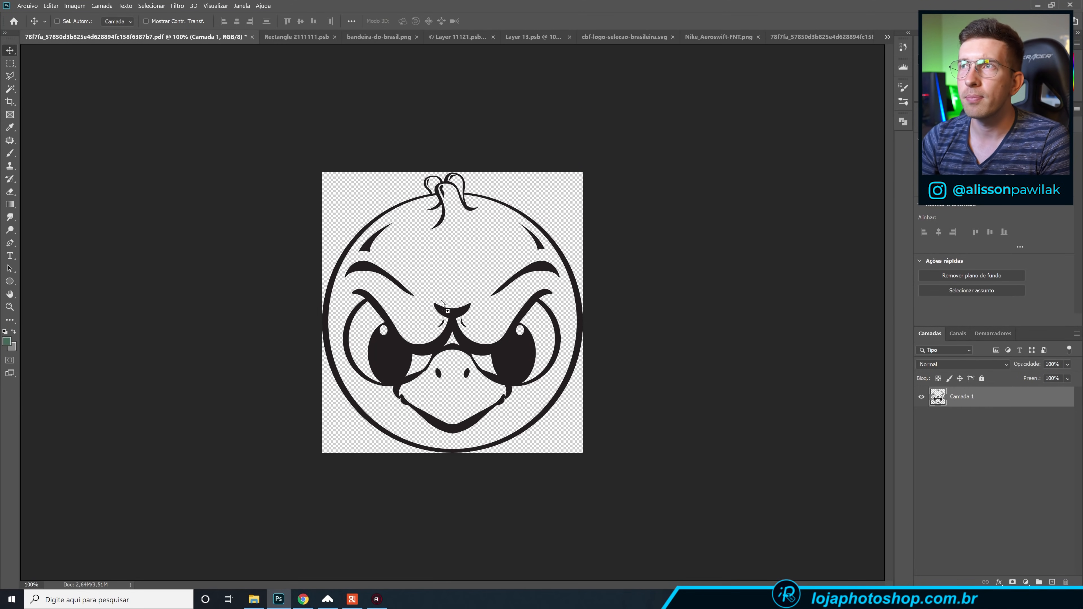
{"action": "left_click_drag", "start_coordinate": [447, 295], "coordinate": [465, 267]}
{"action": "key", "text": "ctrl+z"}
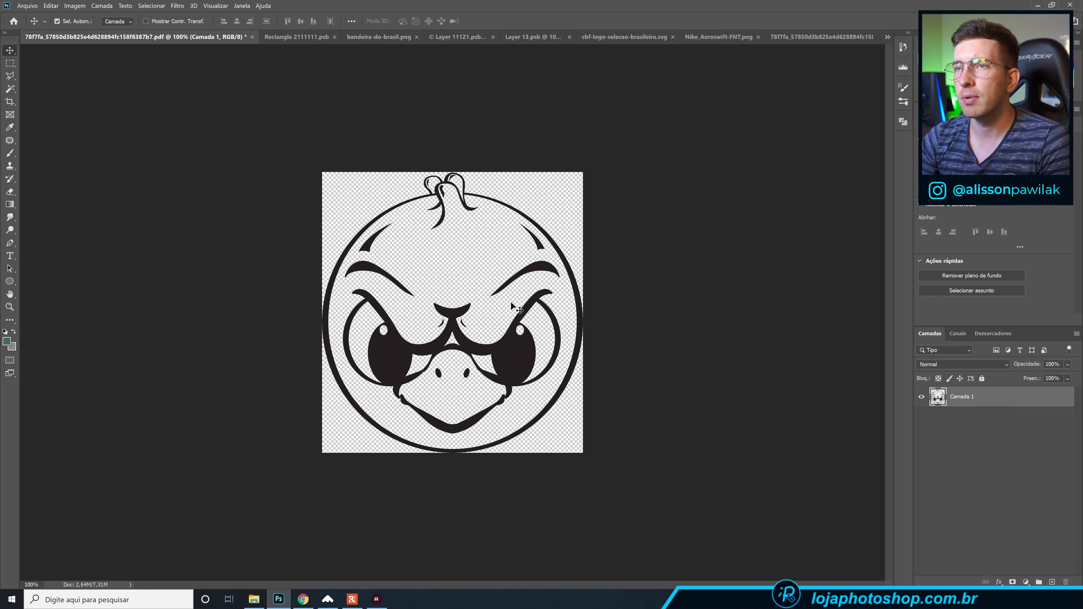
Copy the whole mascot artwork and paste it as a new layer into the Mockup camisa de Futebol document.
{"action": "key", "text": "ctrl+a"}
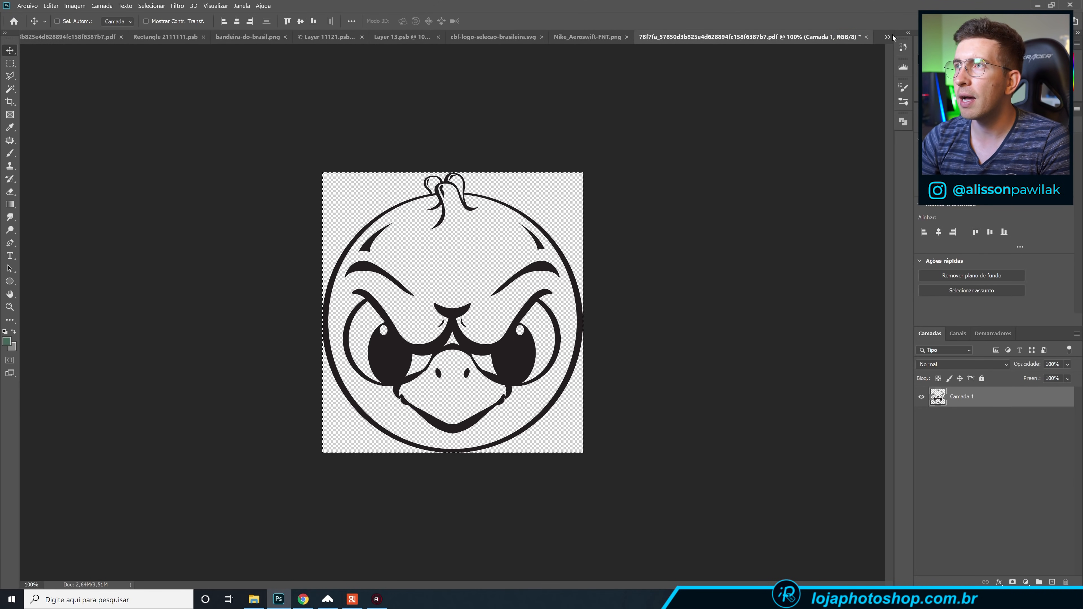
{"action": "left_click", "coordinate": [887, 37]}
{"action": "left_click", "coordinate": [900, 41]}
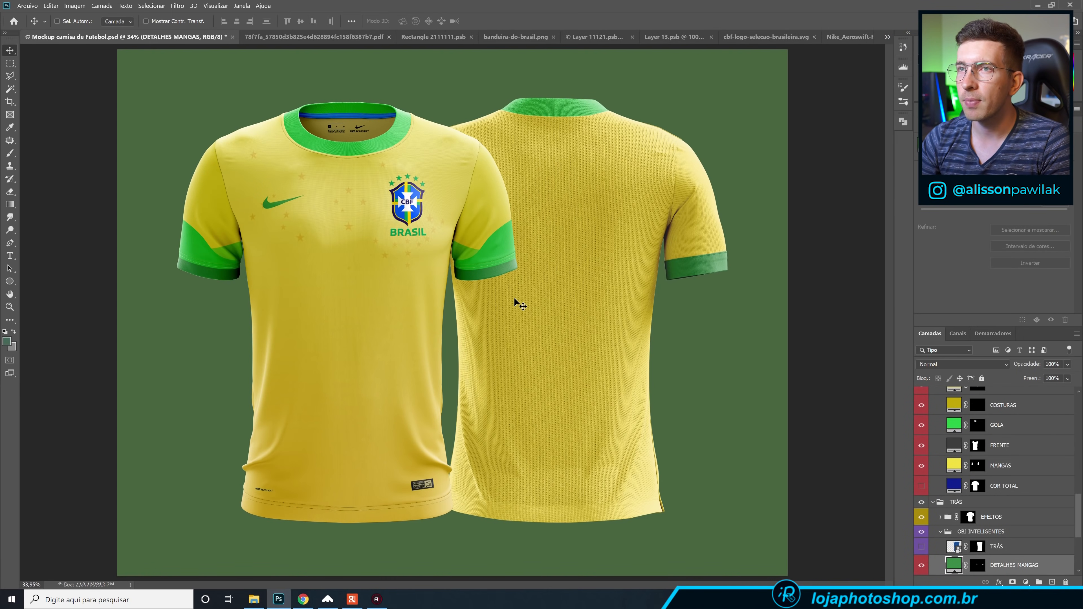
{"action": "key", "text": "ctrl+v"}
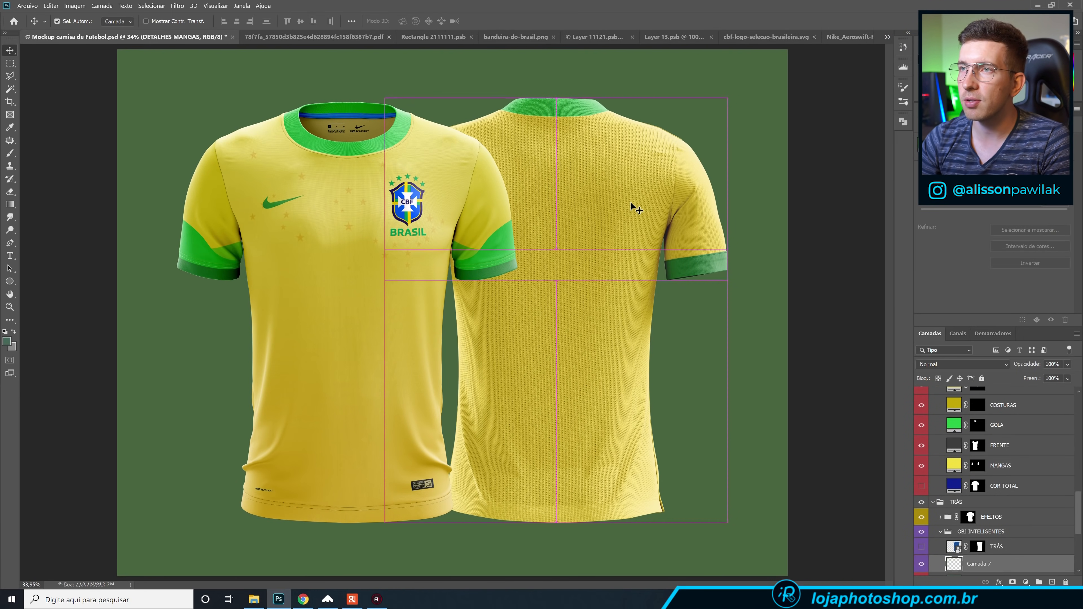
Scale the mascot down to a small emblem and center it just below the back shirt's collar.
{"action": "left_click_drag", "start_coordinate": [439, 354], "coordinate": [565, 181]}
{"action": "key", "text": "ctrl+t"}
{"action": "left_click_drag", "start_coordinate": [601, 115], "coordinate": [565, 129]}
{"action": "left_click_drag", "start_coordinate": [569, 123], "coordinate": [558, 143]}
{"action": "key", "text": "Return"}
Apply a green Color Overlay at 100% opacity in Normal mode to the mascot layer.
{"action": "scroll", "coordinate": [557, 145], "scroll_direction": "up", "scroll_amount": 3}
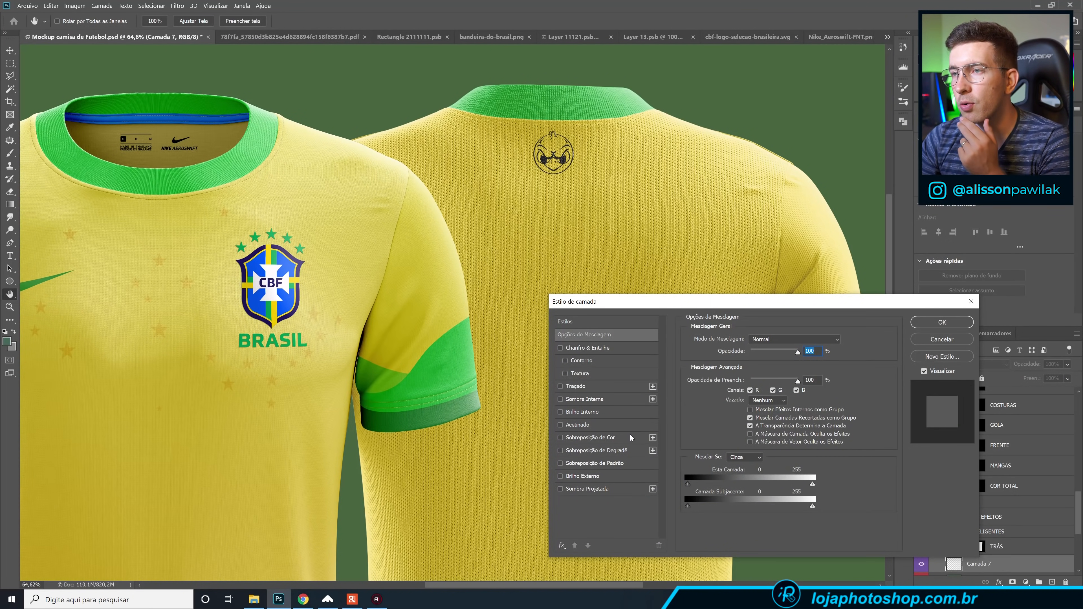
{"action": "left_click", "coordinate": [630, 437]}
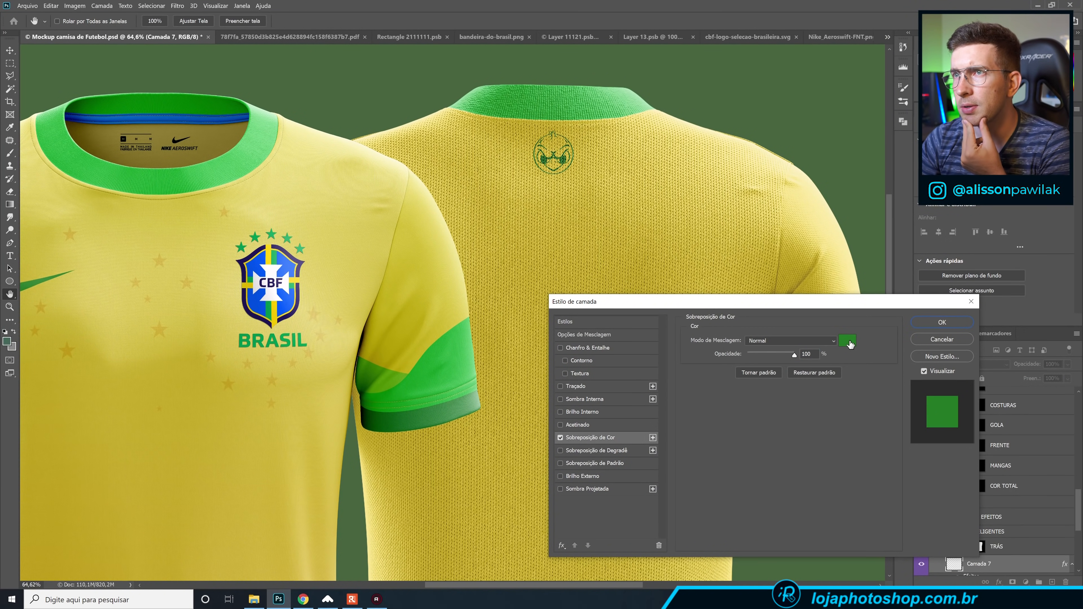
{"action": "left_click", "coordinate": [932, 323]}
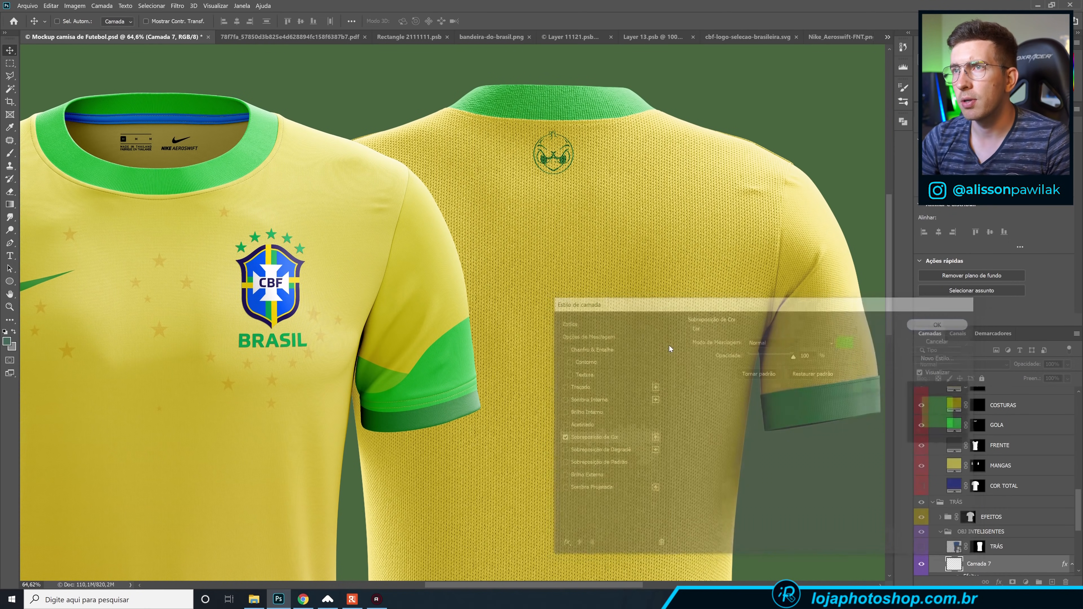
Add the text 10 in Montserrat Alternates Bold on the middle of the back shirt.
{"action": "left_click", "coordinate": [11, 256]}
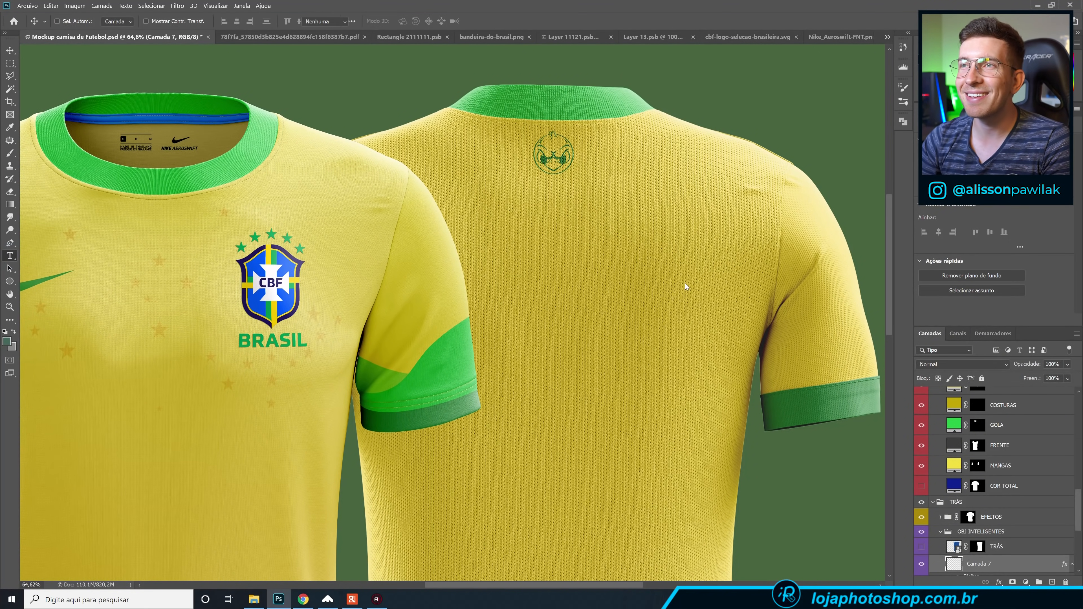
{"action": "key", "text": "ctrl+0"}
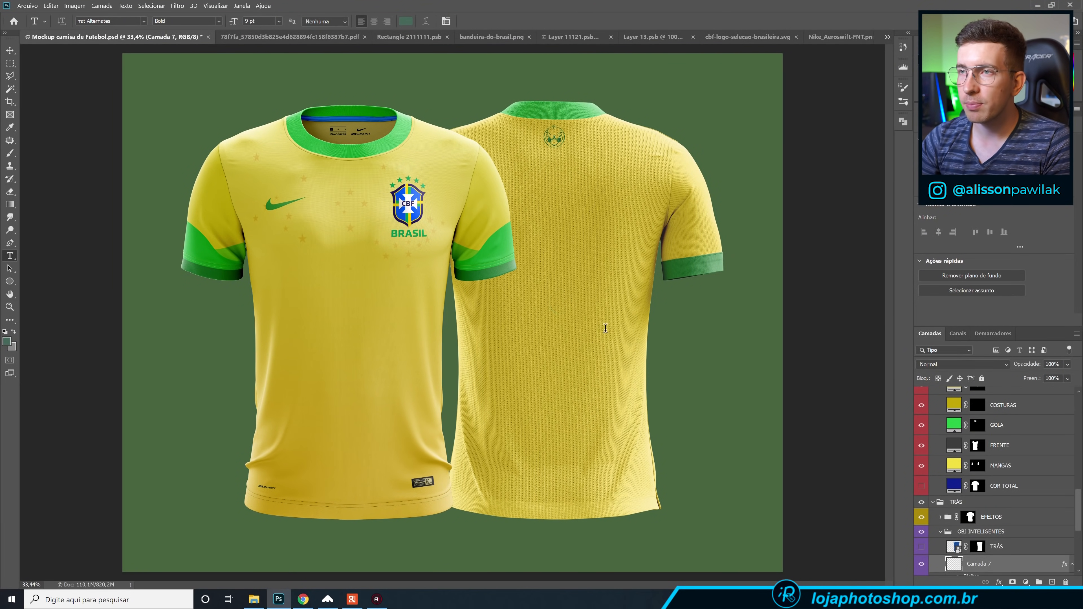
{"action": "left_click", "coordinate": [569, 311]}
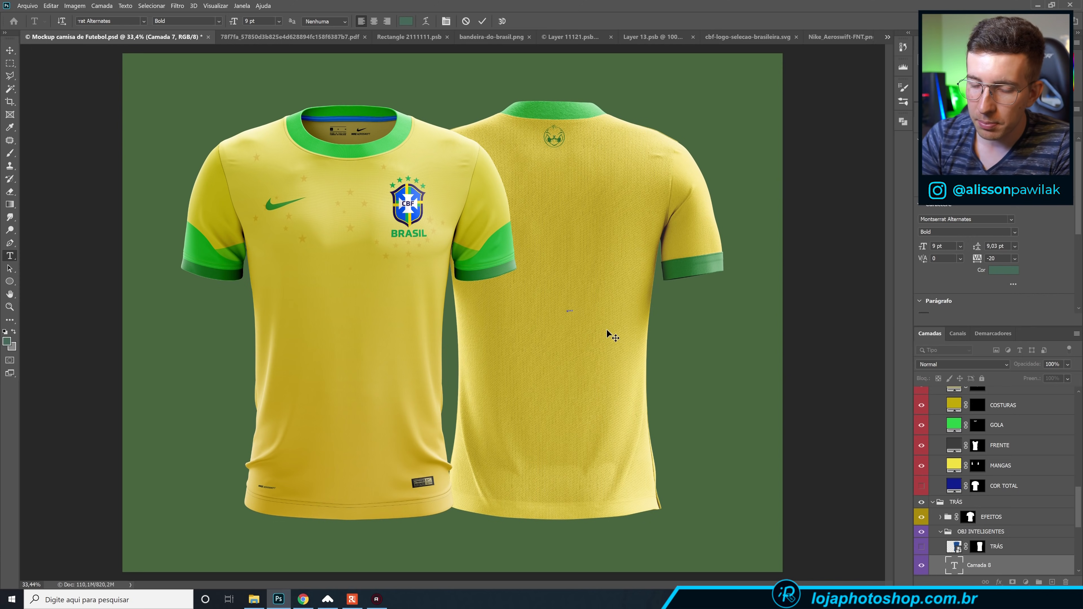
{"action": "left_click", "coordinate": [486, 25]}
Enlarge the number 10 to about 1093 pt and align it centrally beneath the mascot emblem.
{"action": "key", "text": "ctrl+t"}
{"action": "left_click_drag", "start_coordinate": [585, 288], "coordinate": [617, 244]}
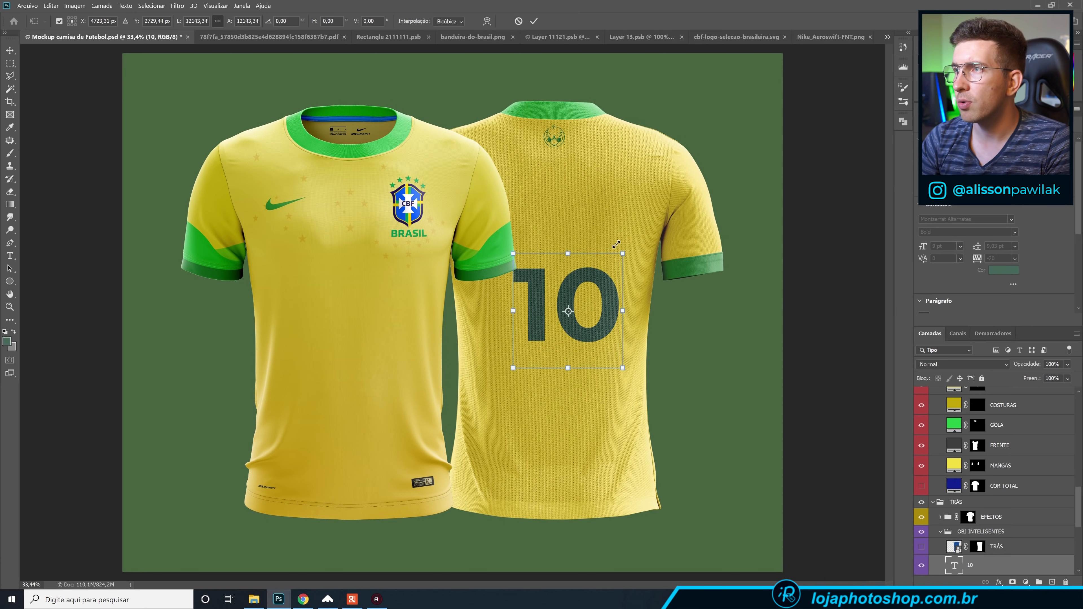
{"action": "left_click_drag", "start_coordinate": [592, 284], "coordinate": [586, 272]}
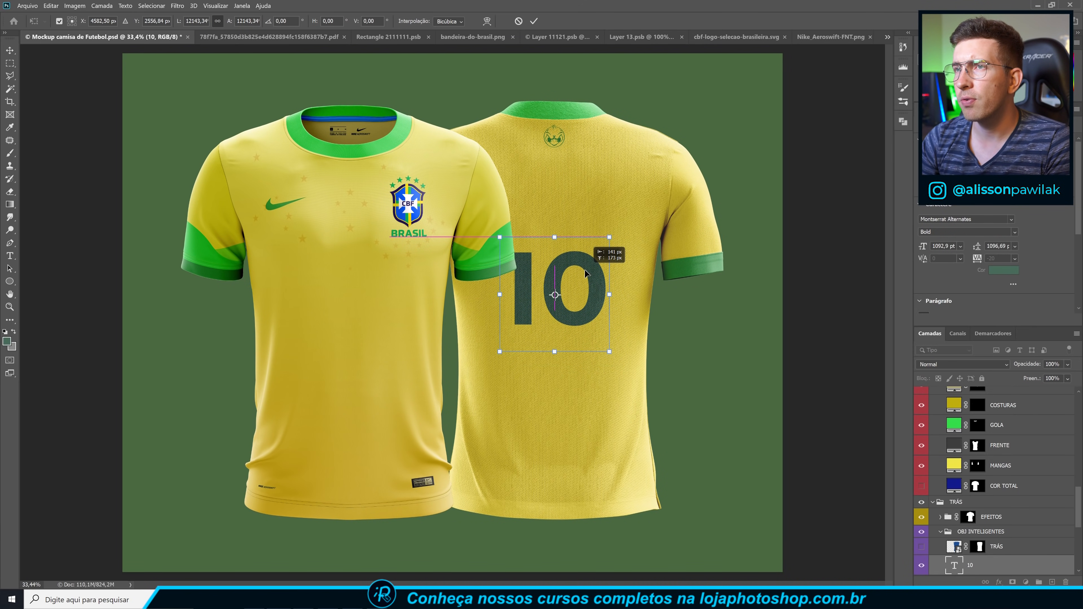
{"action": "left_click", "coordinate": [535, 22]}
{"action": "left_click", "coordinate": [534, 21]}
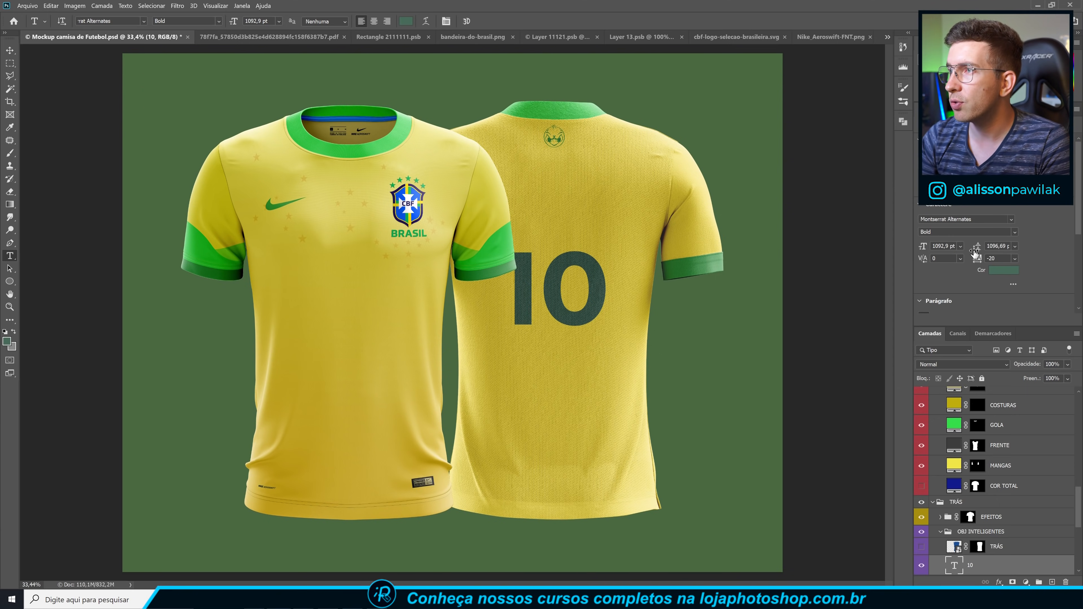
Tighten the number's tracking to -80 and shift it slightly up to recenter it on the back.
{"action": "left_click_drag", "start_coordinate": [976, 258], "coordinate": [977, 257]}
{"action": "key", "text": "v"}
{"action": "left_click_drag", "start_coordinate": [562, 312], "coordinate": [568, 304]}
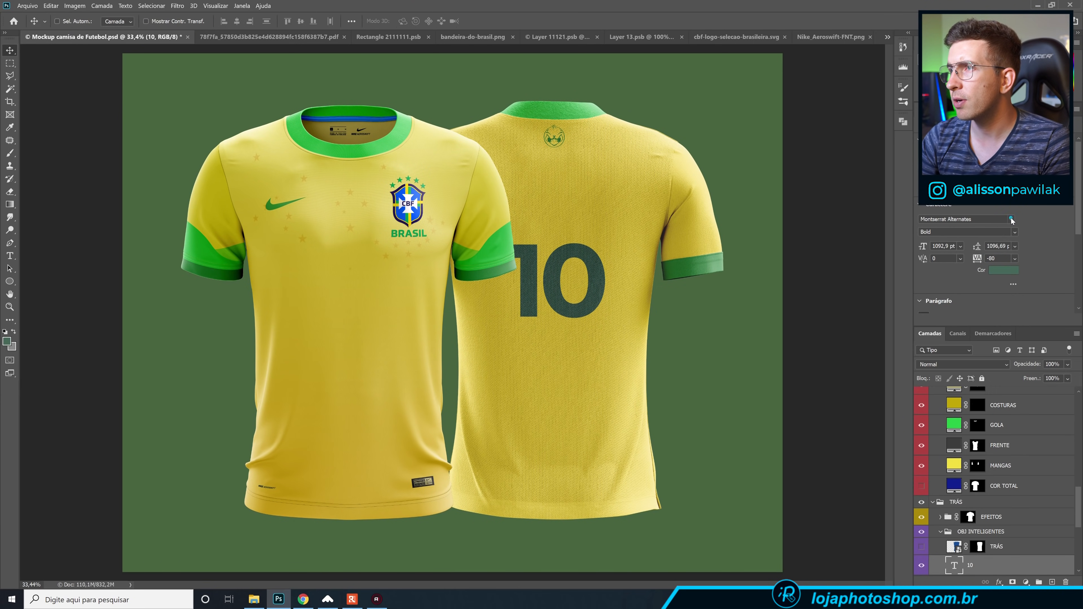
Change the number 10's font to Strasua.
{"action": "left_click", "coordinate": [1012, 219]}
{"action": "left_click_drag", "start_coordinate": [1079, 401], "coordinate": [1081, 278]}
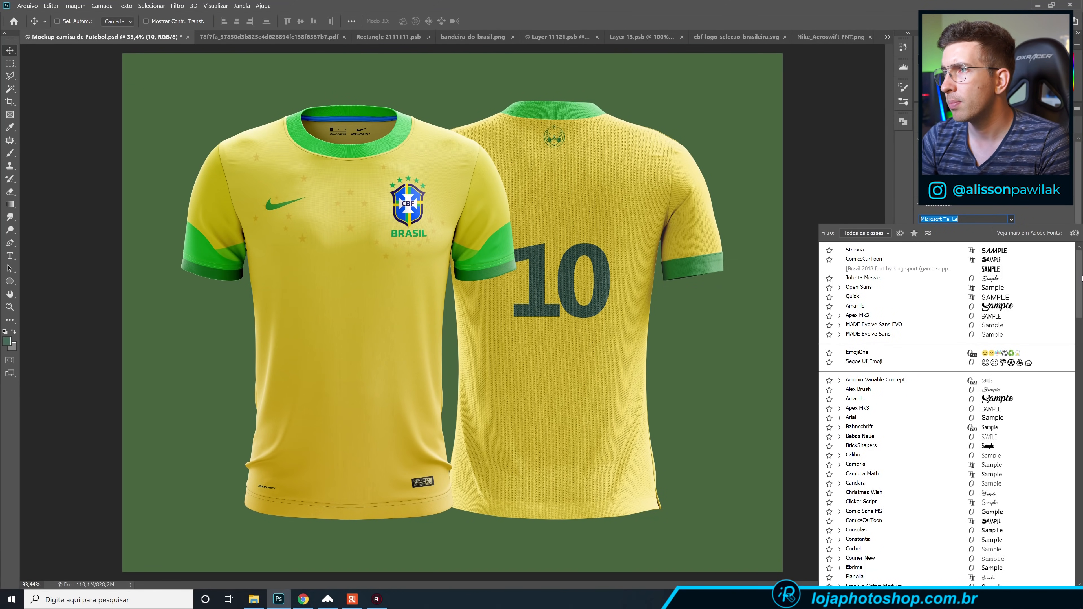
{"action": "left_click", "coordinate": [997, 250]}
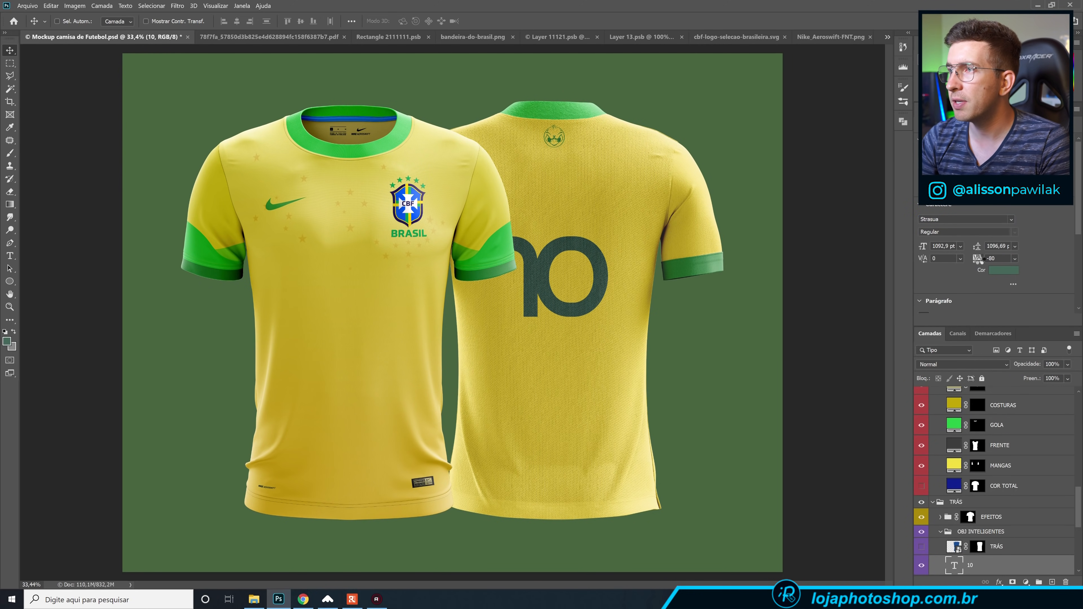
Set the number's tracking to 40, recenter it on the back and enlarge it to about 1220 pt.
{"action": "left_click_drag", "start_coordinate": [978, 259], "coordinate": [1011, 258]}
{"action": "left_click_drag", "start_coordinate": [564, 304], "coordinate": [554, 310]}
{"action": "key", "text": "ctrl+t"}
{"action": "left_click_drag", "start_coordinate": [621, 228], "coordinate": [630, 225]}
{"action": "key", "text": "Return"}
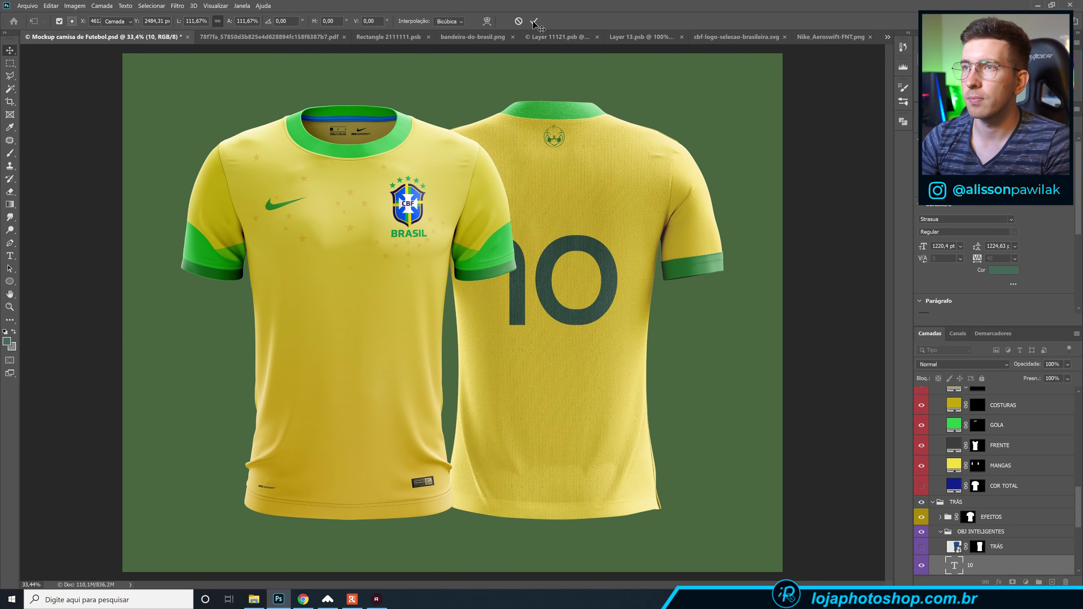
Add the text "neymar jr." in Strasua on a new layer above the number on the back shirt.
{"action": "left_click", "coordinate": [1052, 582]}
{"action": "left_click", "coordinate": [10, 256]}
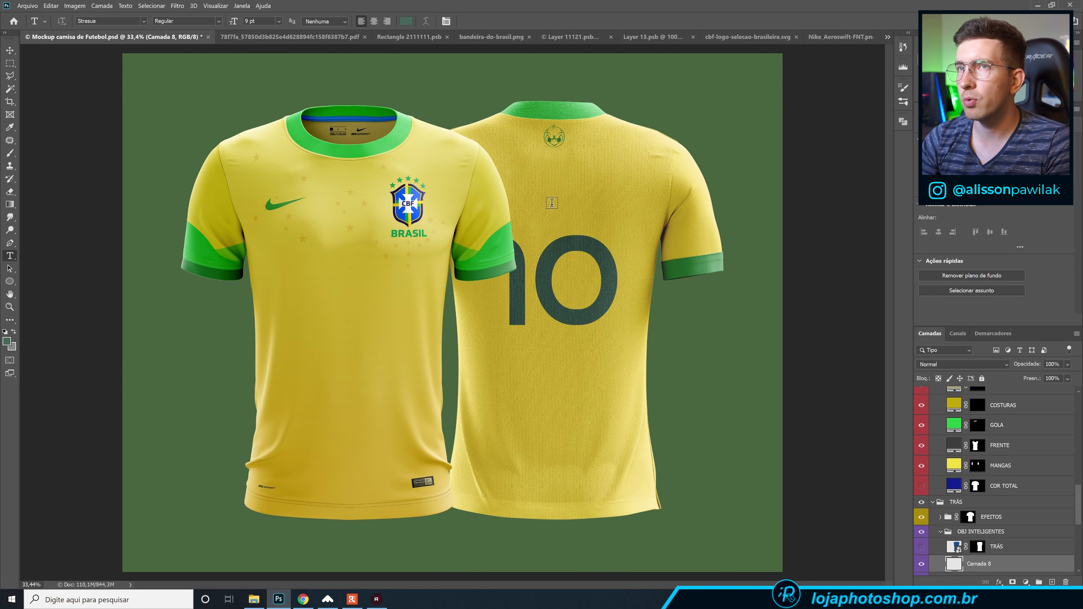
{"action": "left_click", "coordinate": [530, 180]}
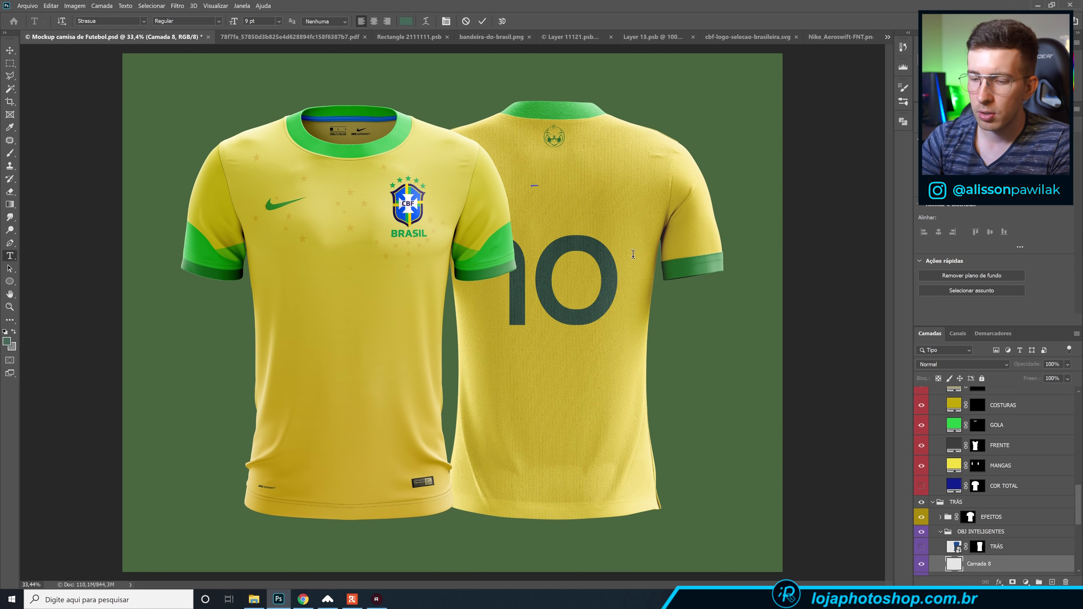
{"action": "type", "text": "neymar jr."}
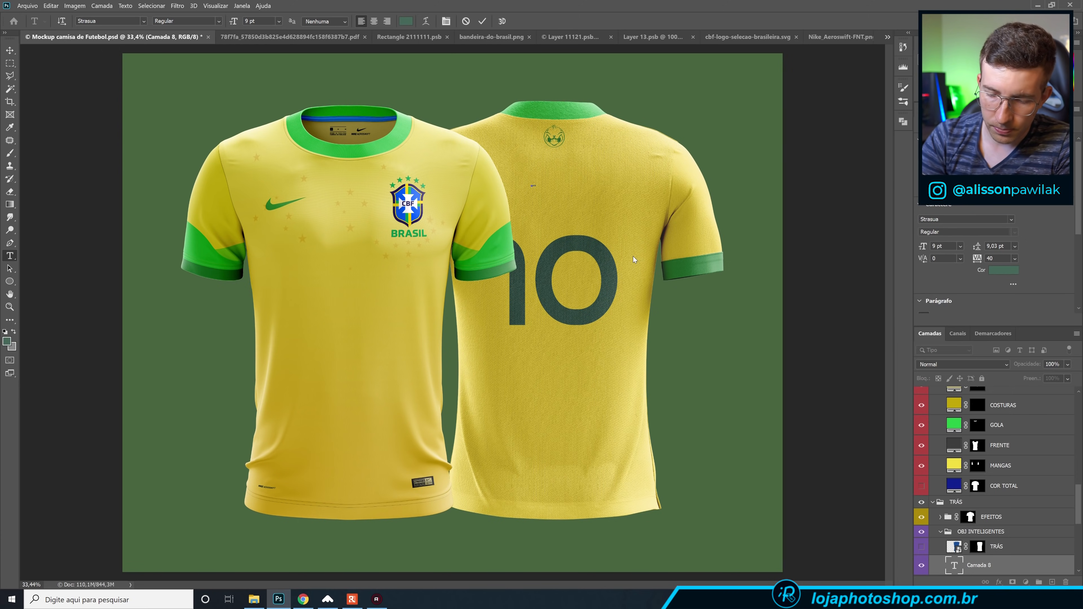
Enlarge the player name to about 259 pt, place it just above the number 10, and save the document.
{"action": "key", "text": "ctrl+t"}
{"action": "left_click_drag", "start_coordinate": [541, 180], "coordinate": [608, 149]}
{"action": "left_click_drag", "start_coordinate": [604, 188], "coordinate": [604, 222]}
{"action": "key", "text": "Return"}
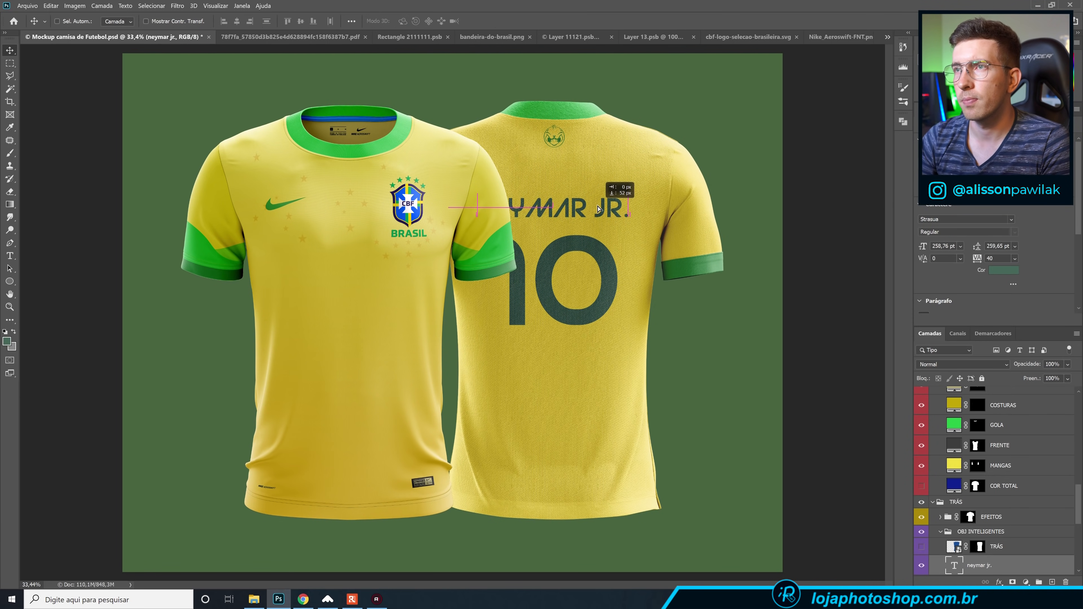
{"action": "scroll", "coordinate": [624, 304], "scroll_direction": "down", "scroll_amount": 3}
{"action": "scroll", "coordinate": [464, 298], "scroll_direction": "up", "scroll_amount": 3}
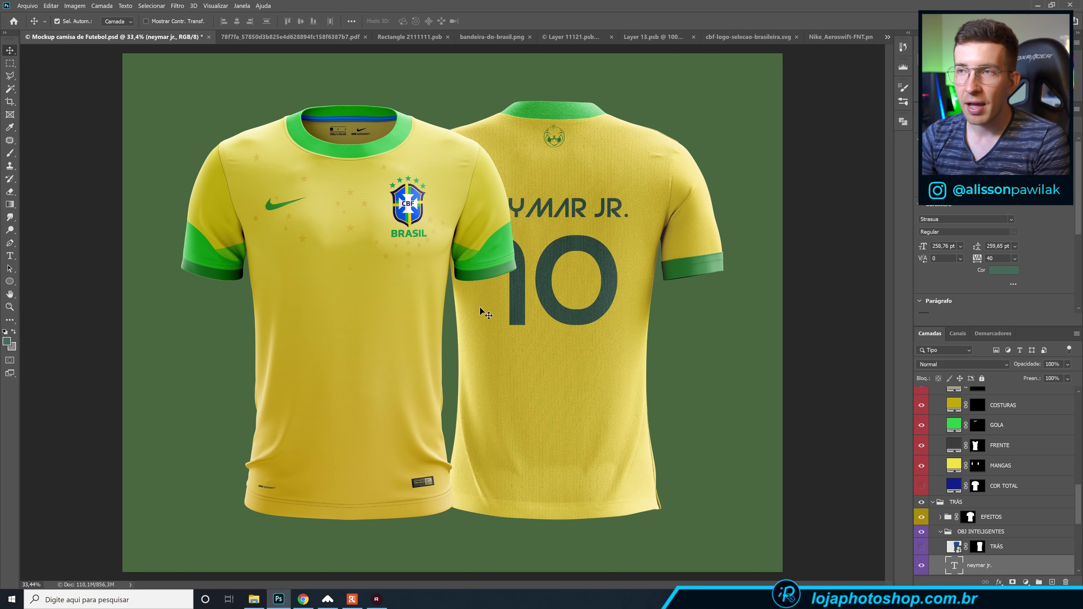
{"action": "key", "text": "ctrl+s"}
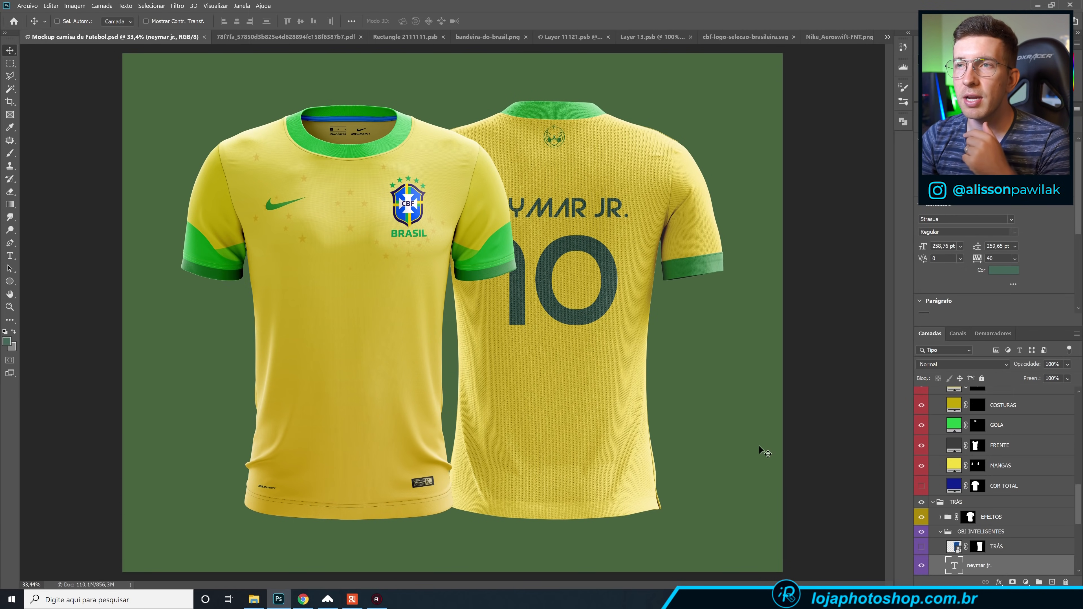
Open the vivo-logo-1 image from the project folder in Photoshop and select and copy the entire logo.
{"action": "left_click", "coordinate": [253, 599]}
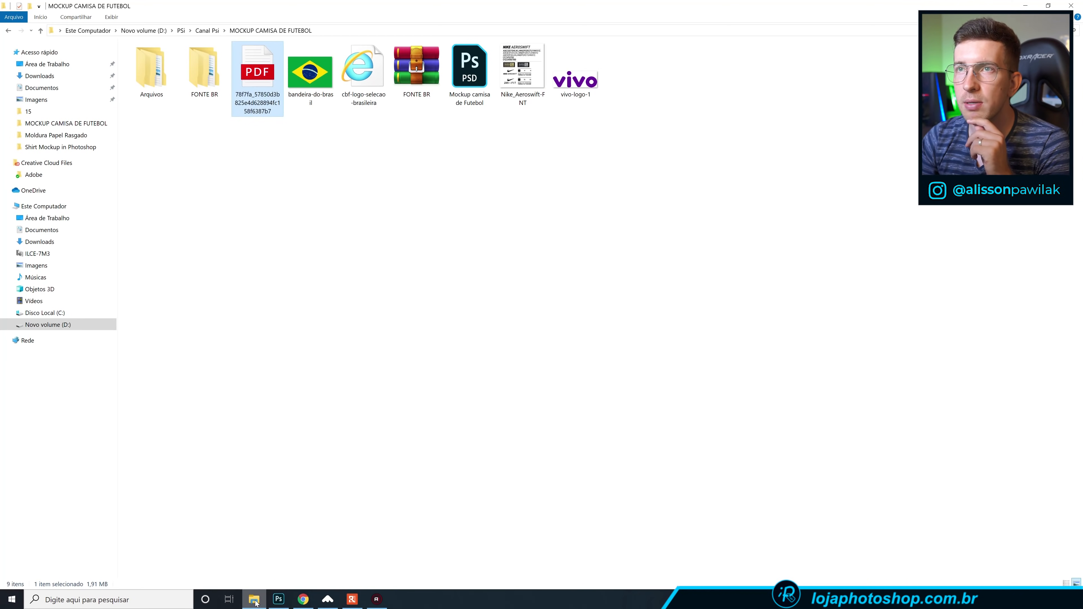
{"action": "left_click_drag", "start_coordinate": [583, 81], "coordinate": [1021, 551]}
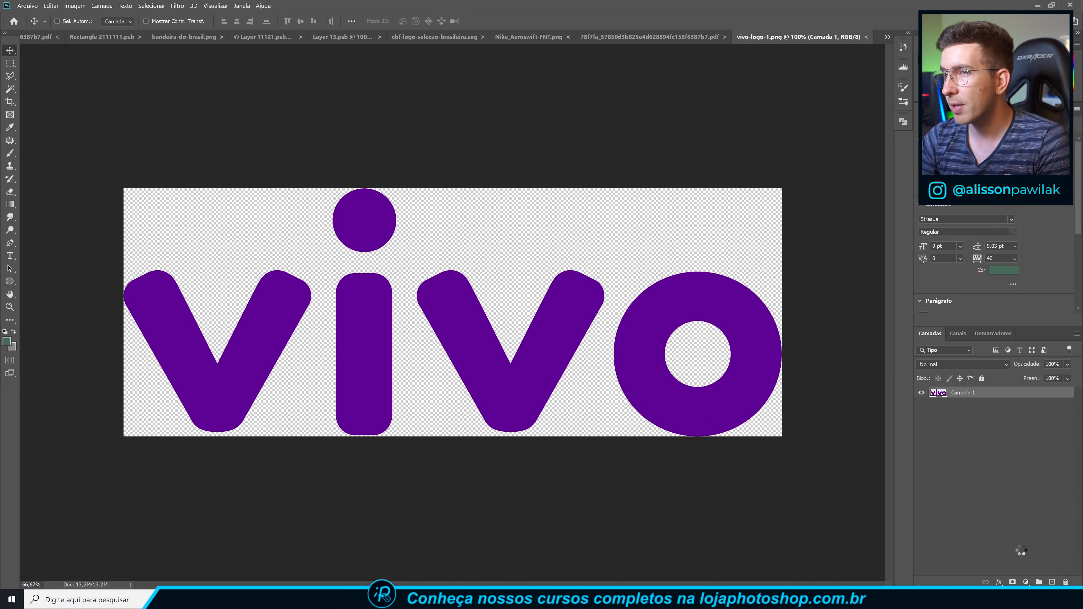
{"action": "key", "text": "ctrl+a"}
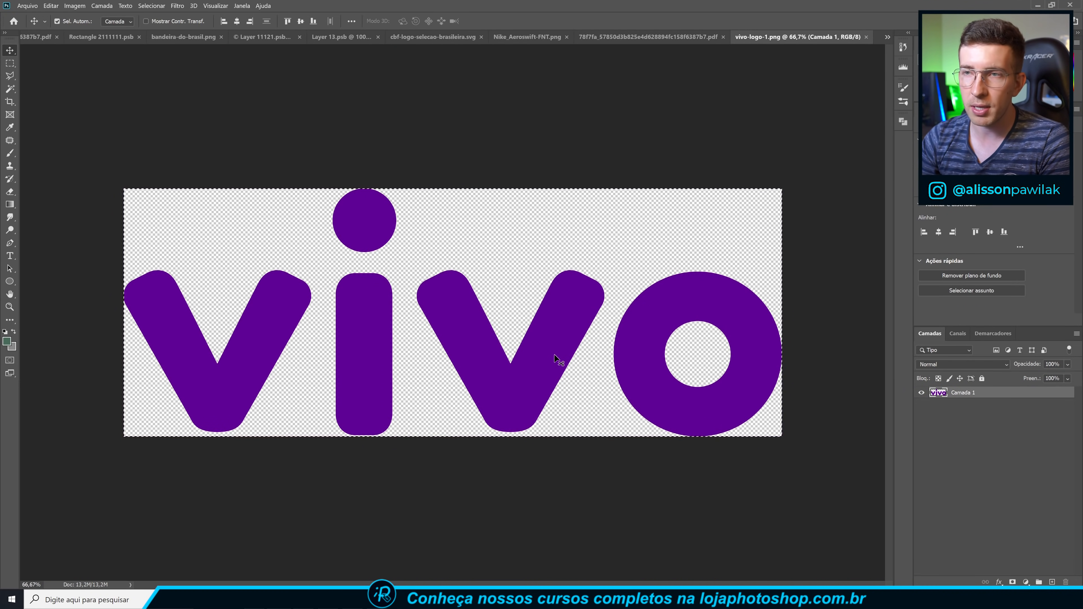
Paste the vivo logo into the mockup above Camada 6 in the front shirt's OBJ INTELIGENTES group.
{"action": "left_click", "coordinate": [887, 38]}
{"action": "left_click", "coordinate": [906, 39]}
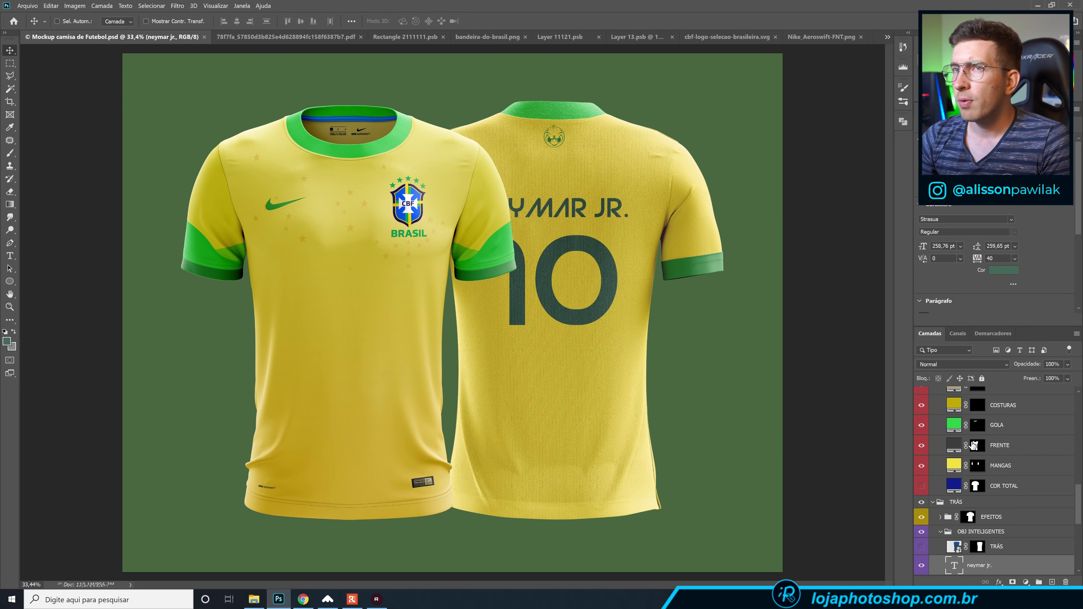
{"action": "scroll", "coordinate": [992, 465], "scroll_direction": "down", "scroll_amount": 5}
{"action": "scroll", "coordinate": [992, 465], "scroll_direction": "up", "scroll_amount": 5}
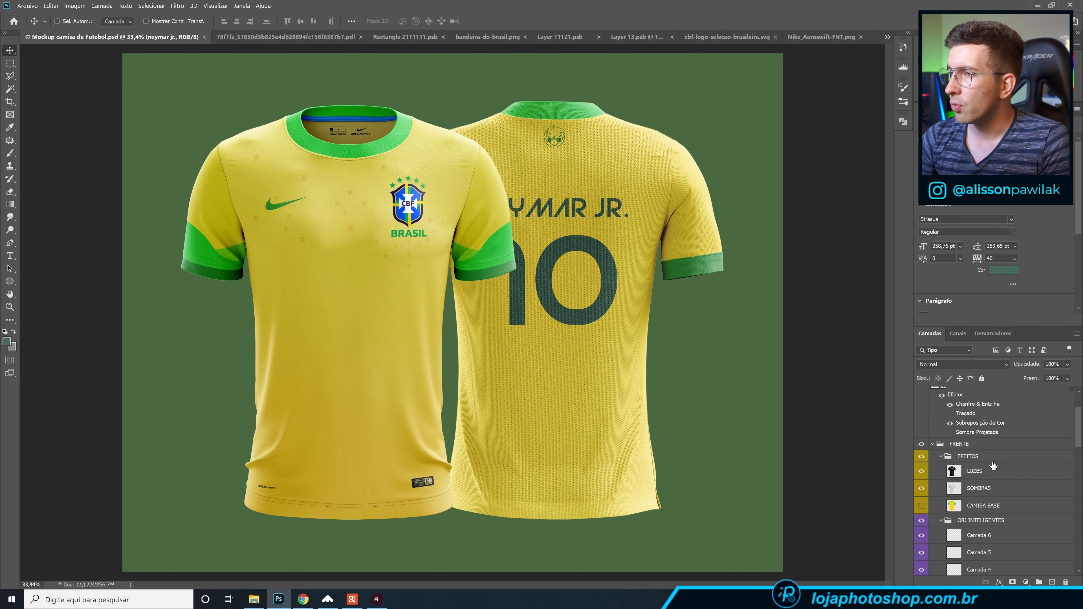
{"action": "left_click", "coordinate": [1005, 489]}
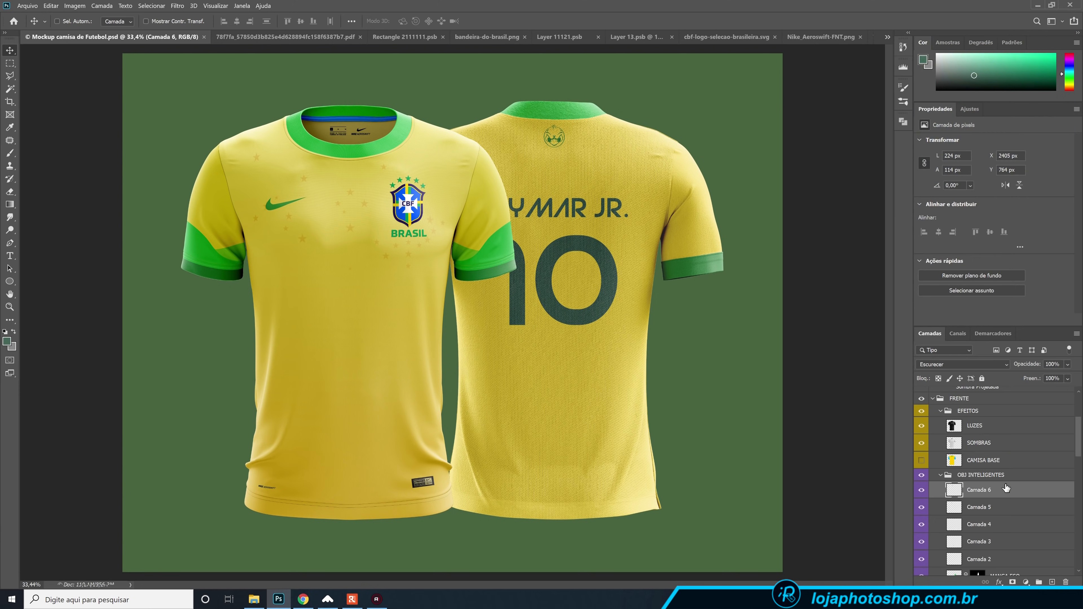
{"action": "key", "text": "ctrl+v"}
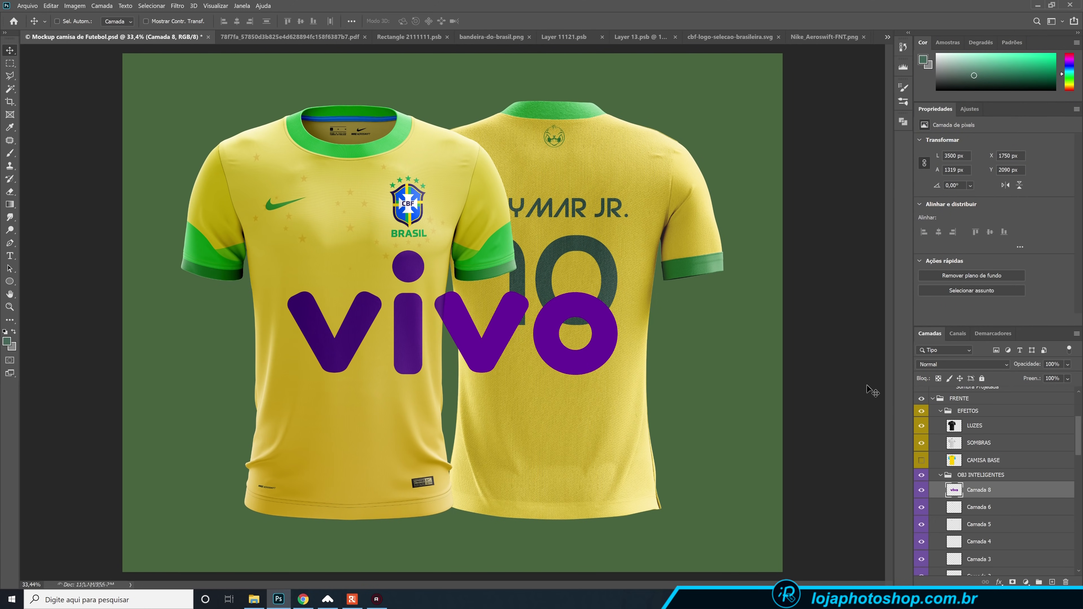
{"action": "key", "text": "ctrl"}
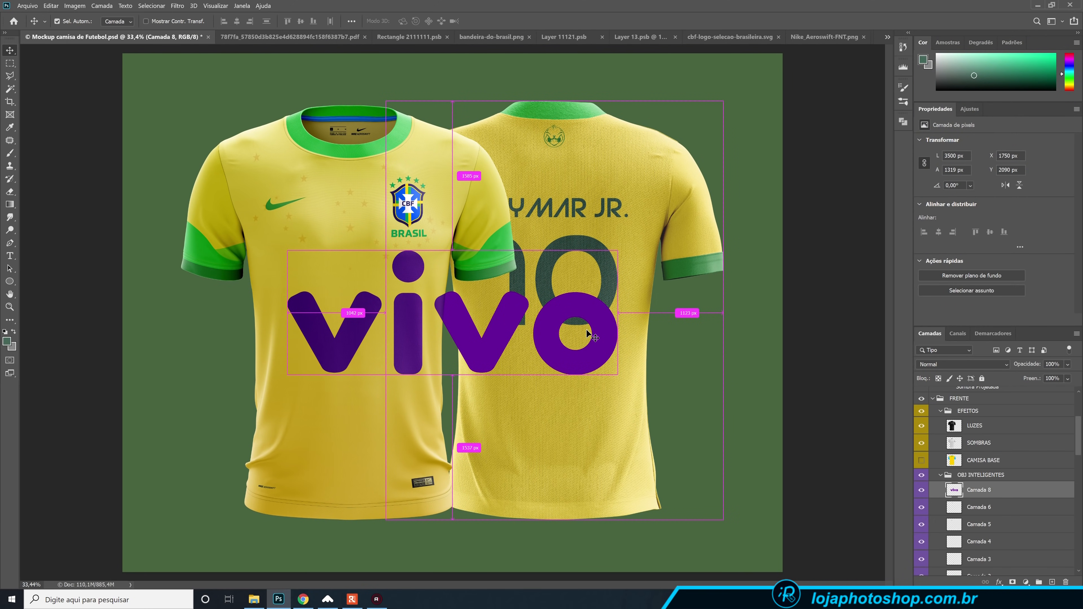
Scale the vivo logo down to about 1311 × 494 px and centre it on the front shirt's chest below the crest.
{"action": "key", "text": "ctrl+t"}
{"action": "left_click_drag", "start_coordinate": [617, 375], "coordinate": [400, 283]}
{"action": "left_click", "coordinate": [531, 22]}
{"action": "left_click_drag", "start_coordinate": [358, 285], "coordinate": [357, 277]}
{"action": "scroll", "coordinate": [335, 250], "scroll_direction": "up", "scroll_amount": 5}
{"action": "scroll", "coordinate": [368, 307], "scroll_direction": "up", "scroll_amount": 8}
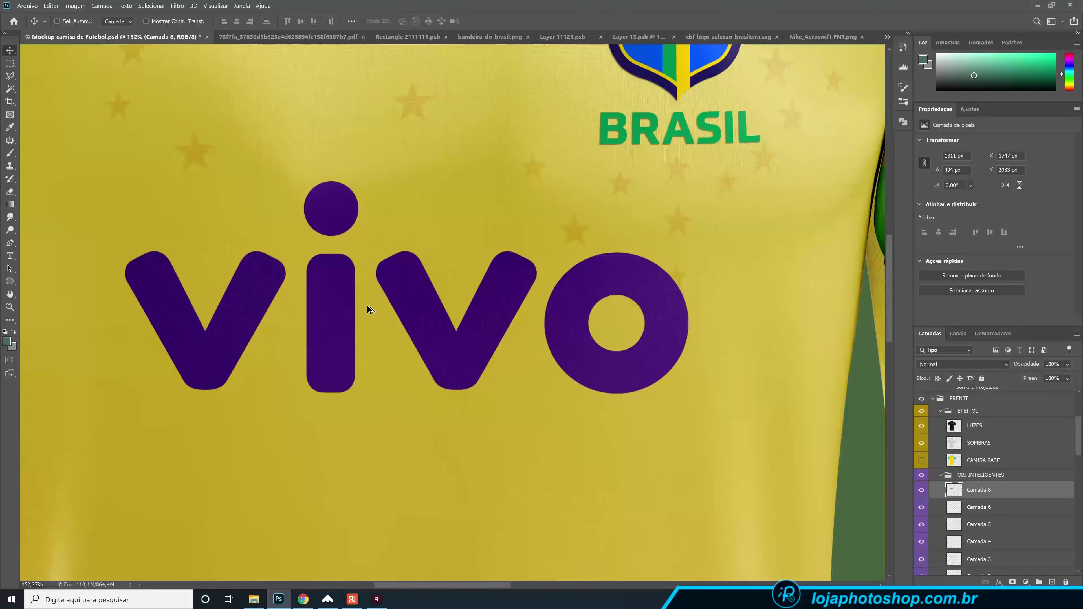
Apply a Color Overlay to the chest vivo logo using the crest's blue, softened to #6389cf.
{"action": "scroll", "coordinate": [501, 358], "scroll_direction": "down", "scroll_amount": 3}
{"action": "scroll", "coordinate": [528, 370], "scroll_direction": "down", "scroll_amount": 3}
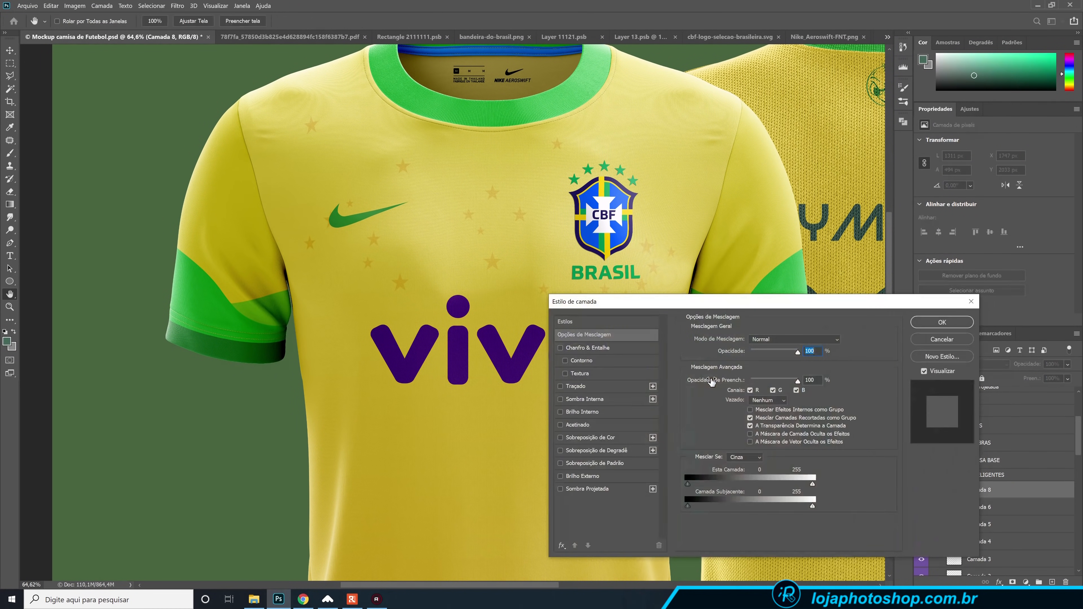
{"action": "left_click", "coordinate": [617, 437]}
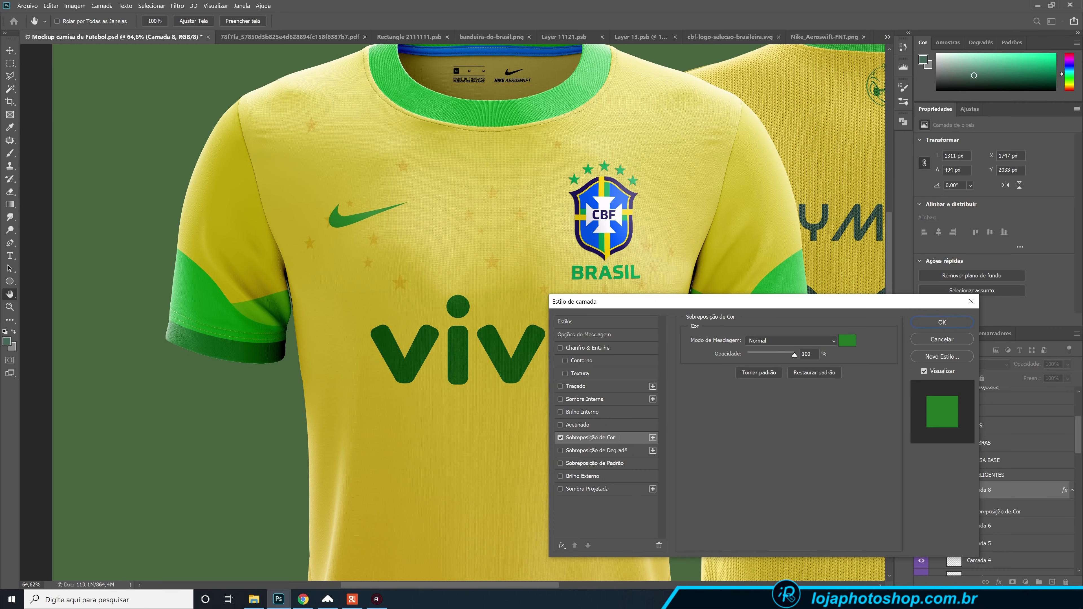
{"action": "left_click", "coordinate": [846, 340]}
{"action": "left_click", "coordinate": [619, 197]}
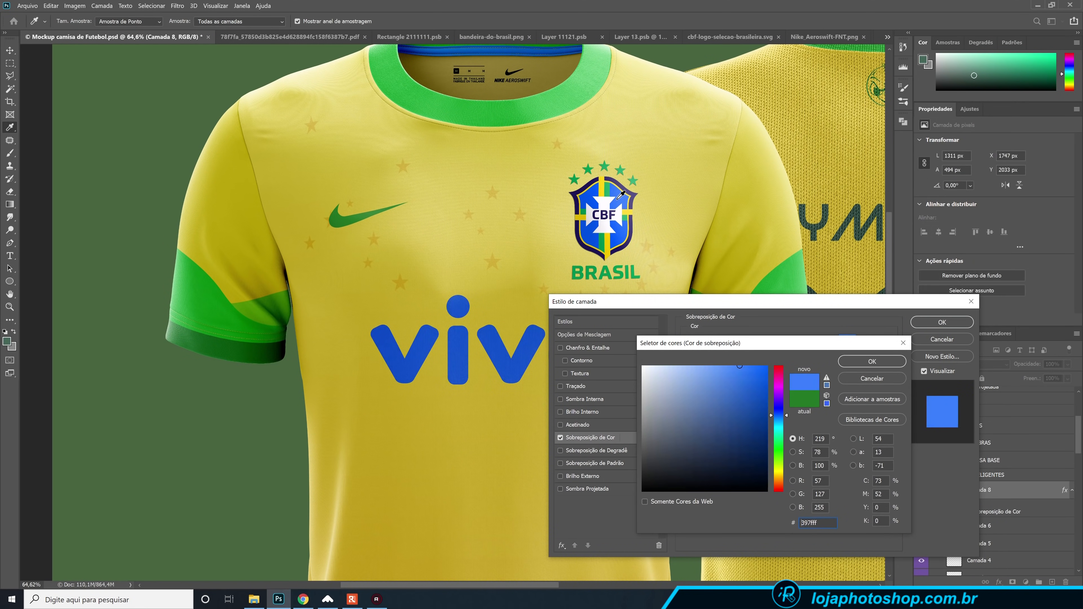
{"action": "left_click_drag", "start_coordinate": [714, 385], "coordinate": [707, 385]}
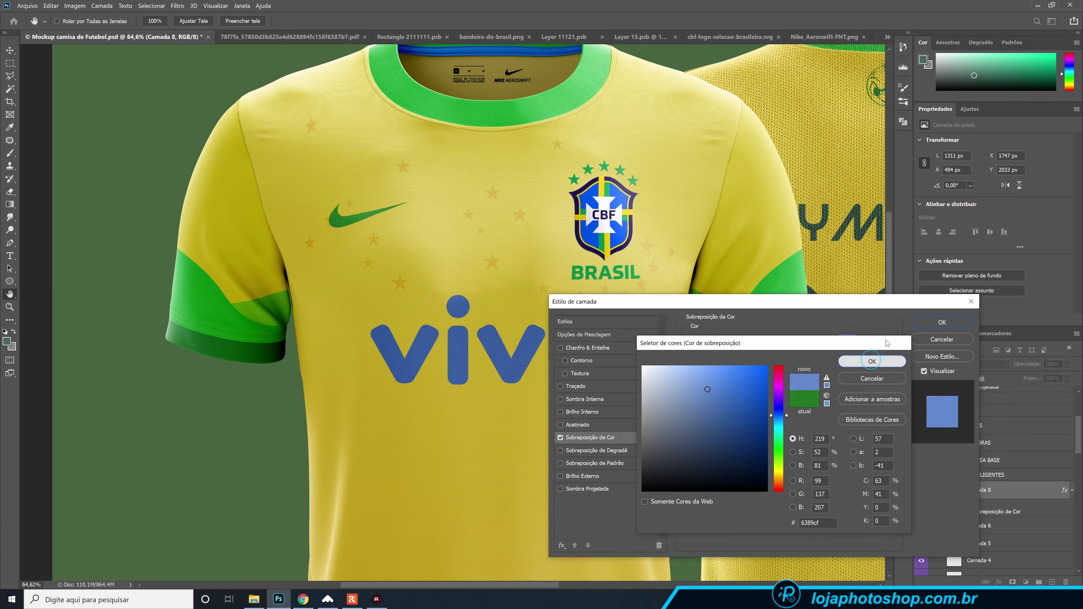
{"action": "left_click", "coordinate": [872, 362]}
{"action": "left_click", "coordinate": [942, 322]}
{"action": "scroll", "coordinate": [527, 368], "scroll_direction": "down", "scroll_amount": 4}
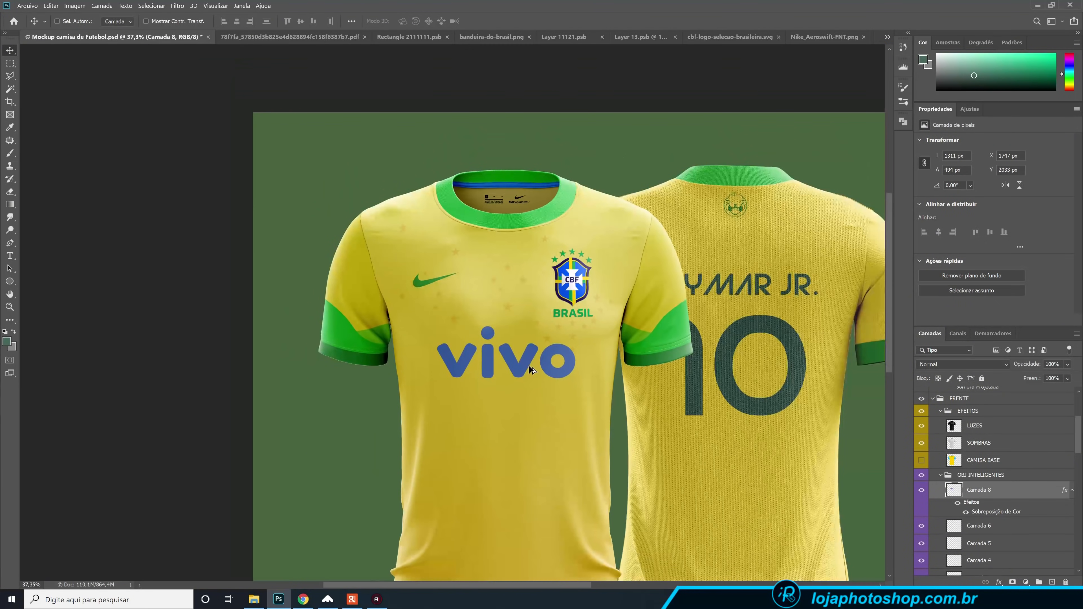
Warp the chest vivo logo slightly to follow the curvature of the shirt.
{"action": "scroll", "coordinate": [533, 366], "scroll_direction": "up", "scroll_amount": 5}
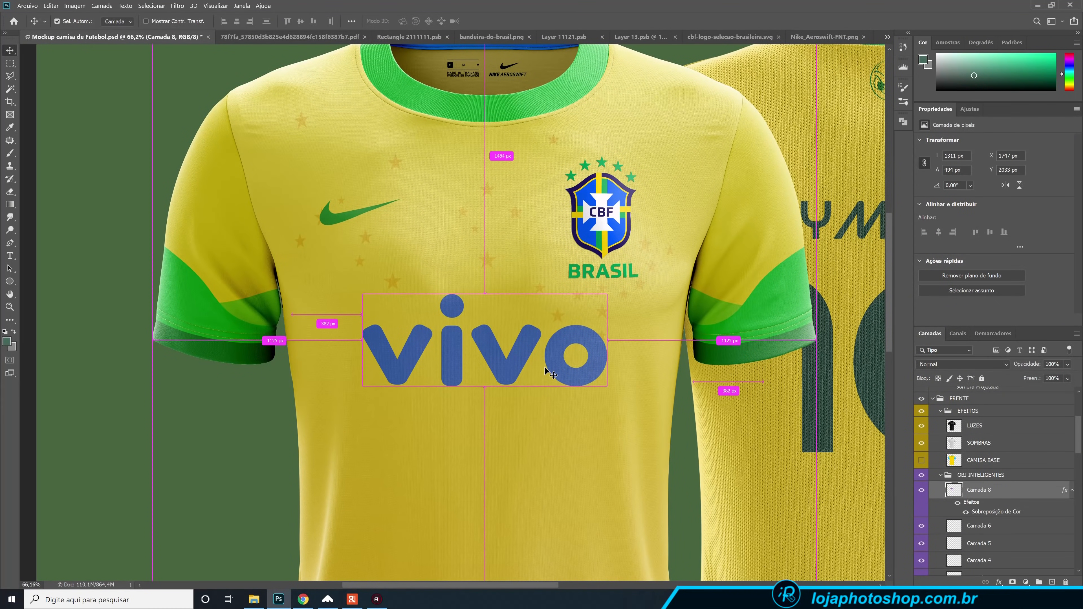
{"action": "key", "text": "ctrl+t"}
{"action": "left_click", "coordinate": [487, 21]}
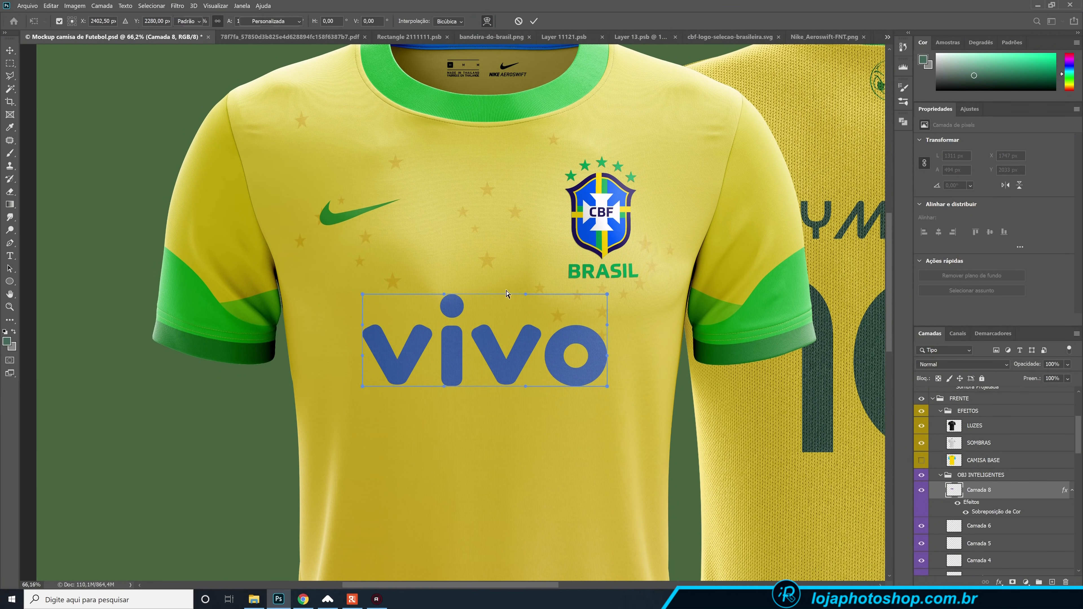
{"action": "left_click_drag", "start_coordinate": [445, 335], "coordinate": [547, 342]}
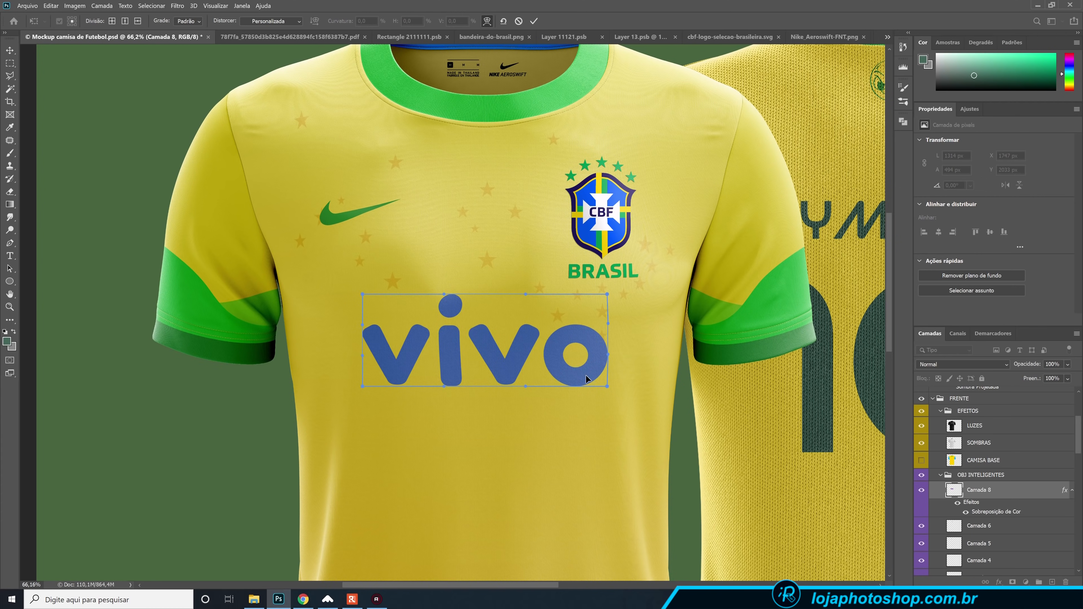
{"action": "left_click_drag", "start_coordinate": [610, 389], "coordinate": [603, 387]}
{"action": "key", "text": "Return"}
Hide the chest vivo logo layer, Camada 8, on the front shirt.
{"action": "key", "text": "ctrl+0"}
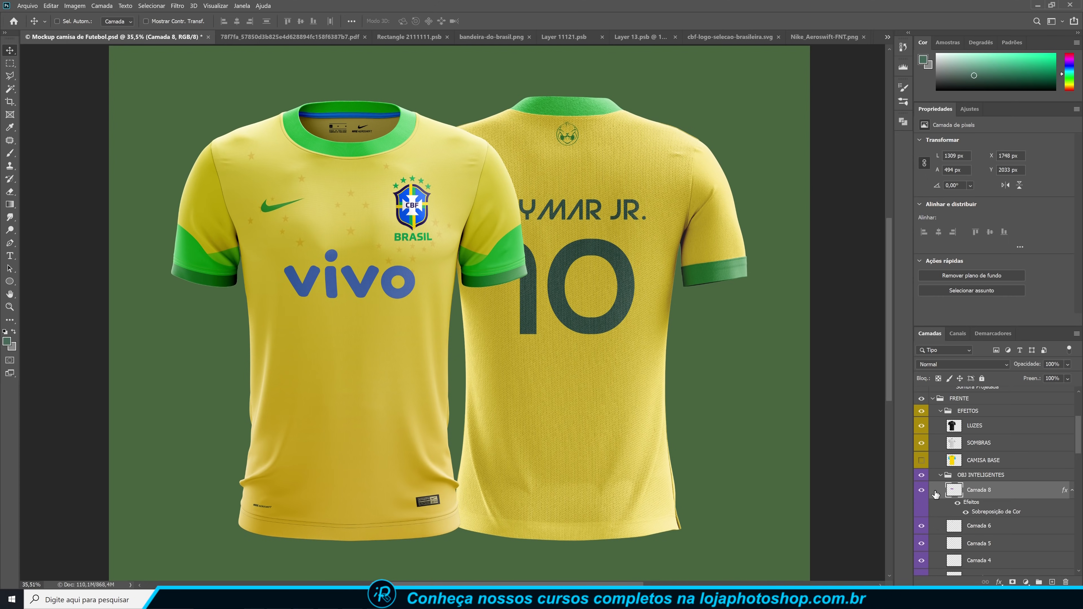
{"action": "left_click", "coordinate": [921, 490]}
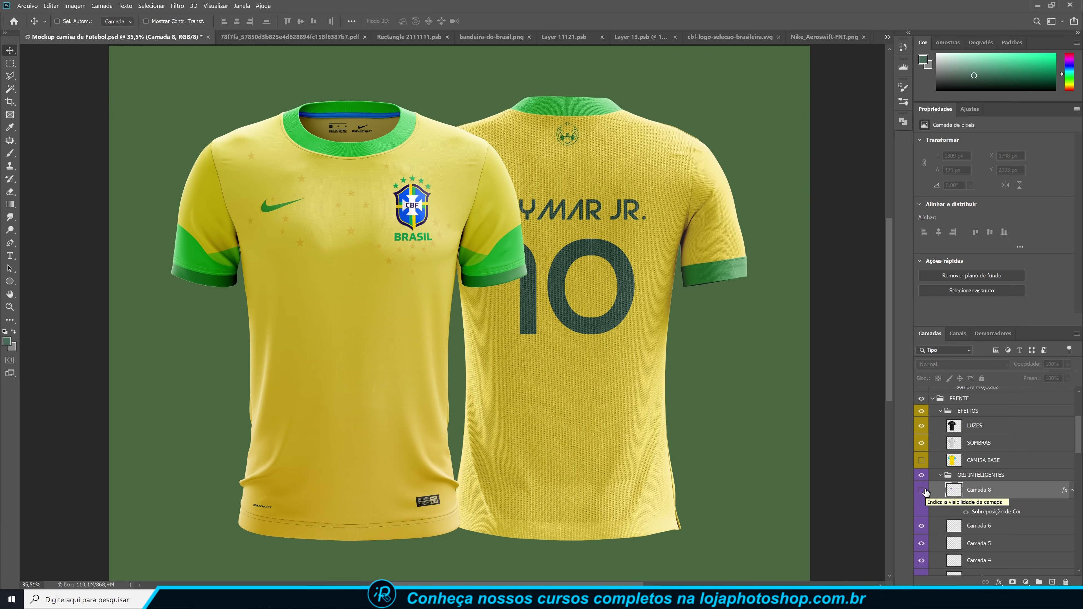
{"action": "scroll", "coordinate": [957, 507], "scroll_direction": "down", "scroll_amount": 5}
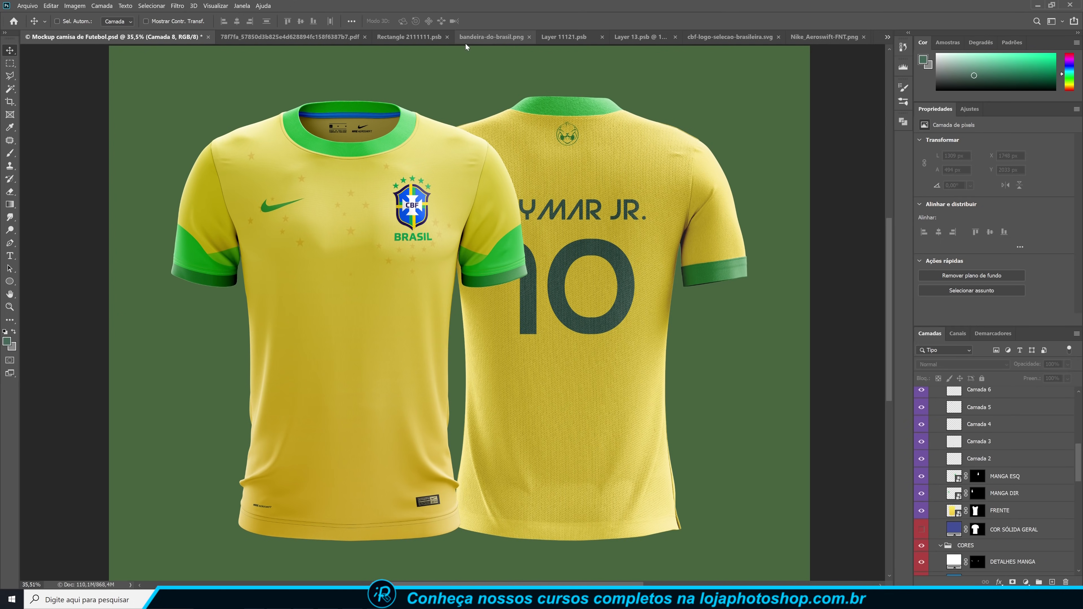
Close the leftover source images and smart object documents without saving, keeping the mockup and the first PDF document open.
{"action": "left_click", "coordinate": [447, 36]}
{"action": "left_click", "coordinate": [445, 37]}
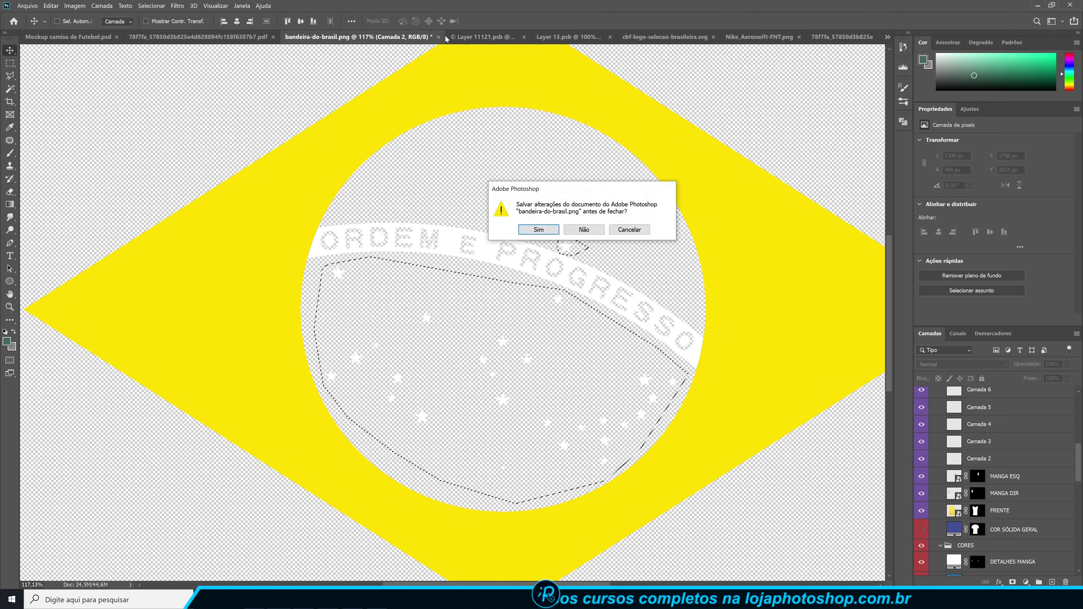
{"action": "left_click", "coordinate": [588, 230]}
{"action": "left_click", "coordinate": [458, 37]}
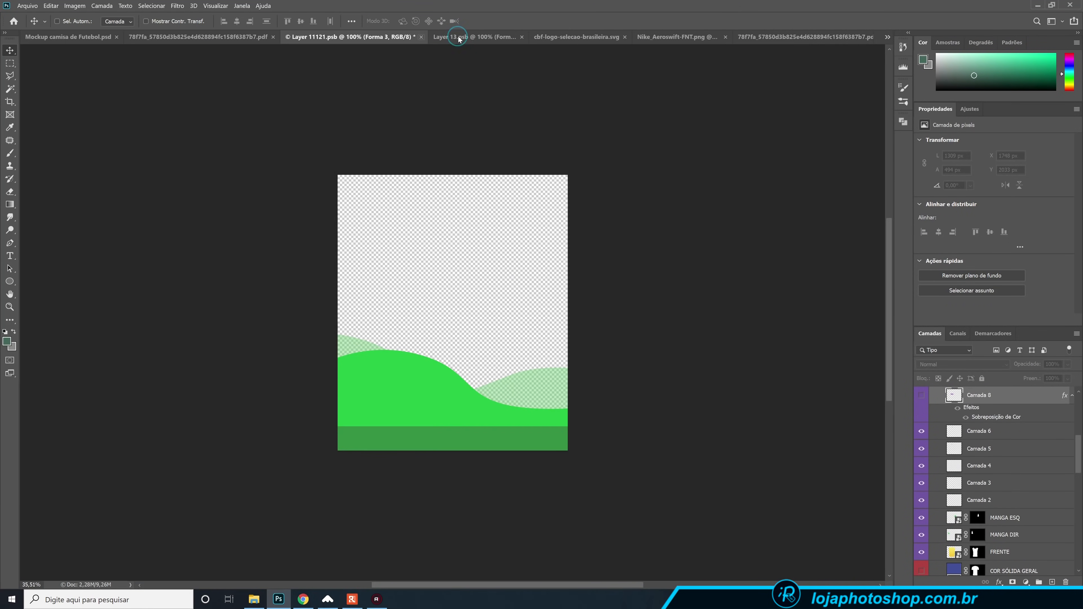
{"action": "left_click", "coordinate": [583, 230]}
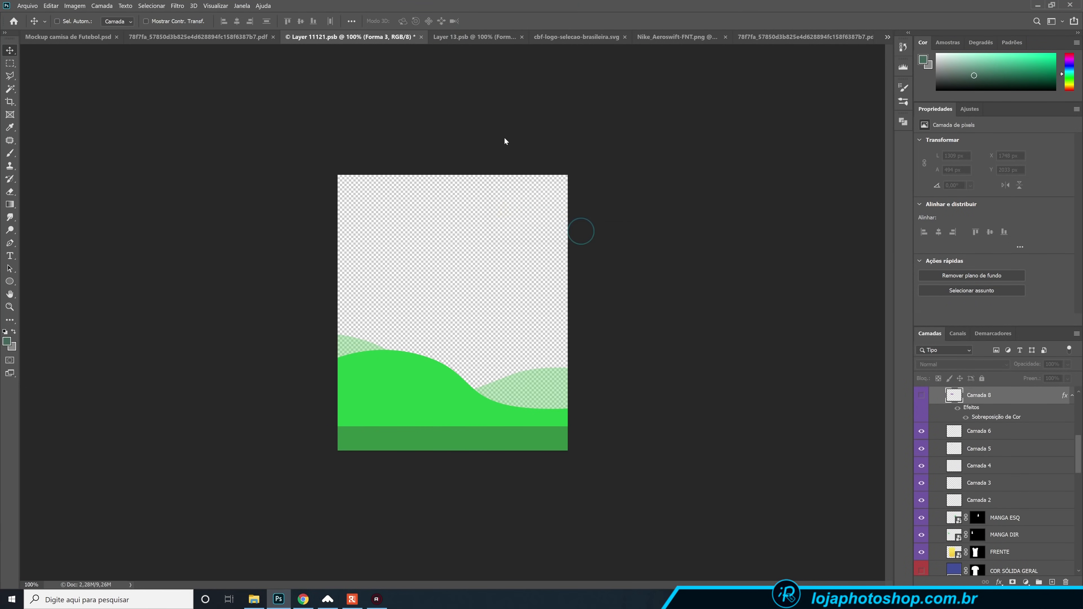
{"action": "left_click", "coordinate": [427, 37]}
{"action": "left_click", "coordinate": [418, 37]}
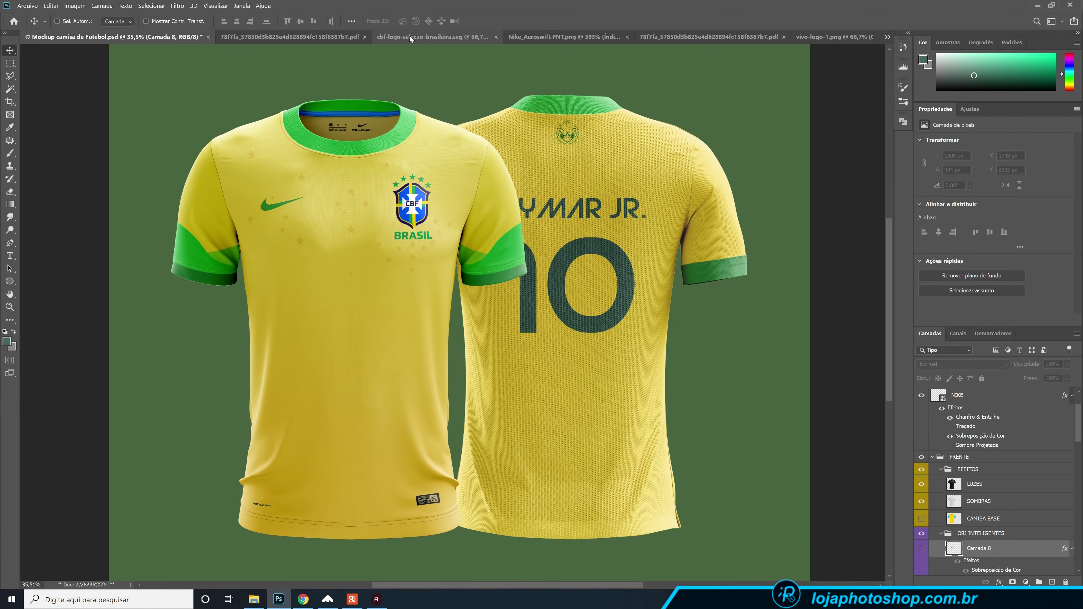
{"action": "left_click", "coordinate": [408, 37]}
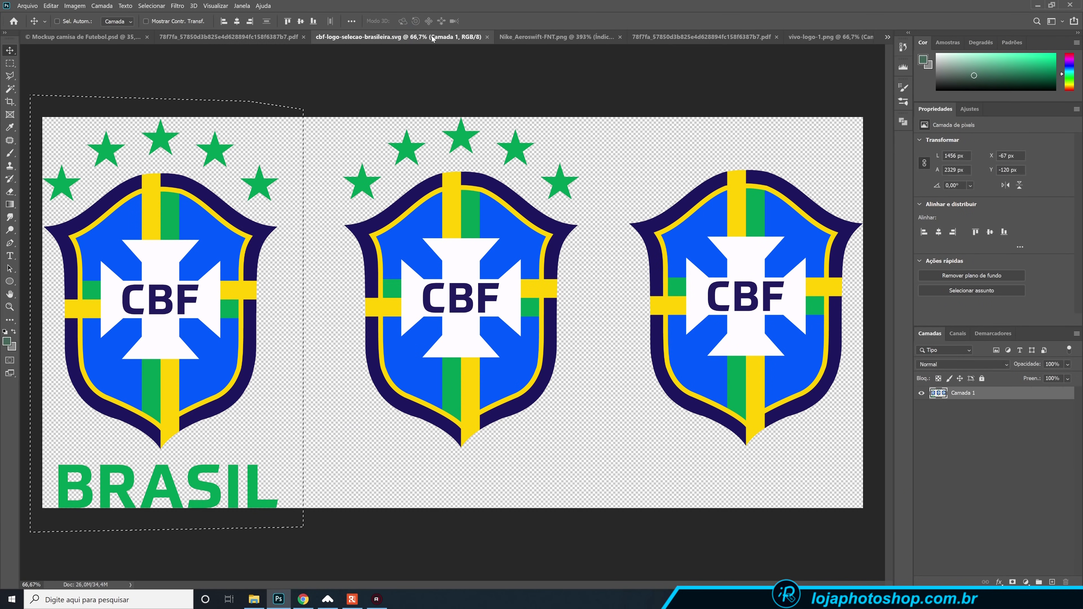
{"action": "left_click", "coordinate": [486, 38]}
{"action": "left_click", "coordinate": [586, 229]}
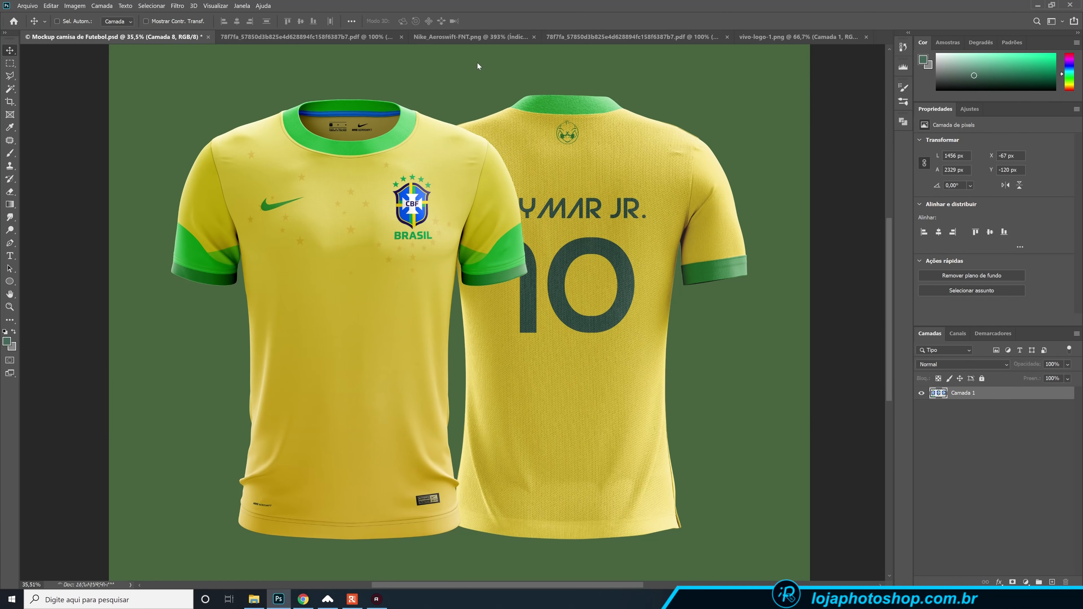
{"action": "left_click", "coordinate": [491, 38]}
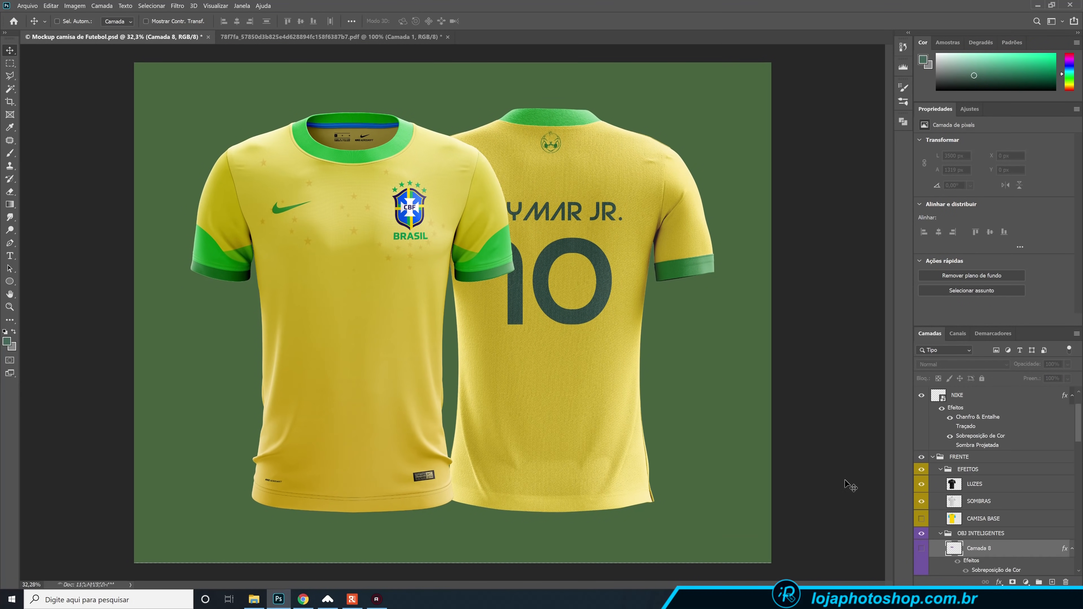
Open the MANGA DIR smart object and place vivo-logo-1 from the project folder above the green waves, rotated 90° counterclockwise.
{"action": "scroll", "coordinate": [960, 499], "scroll_direction": "up", "scroll_amount": 2}
{"action": "scroll", "coordinate": [960, 499], "scroll_direction": "down", "scroll_amount": 10}
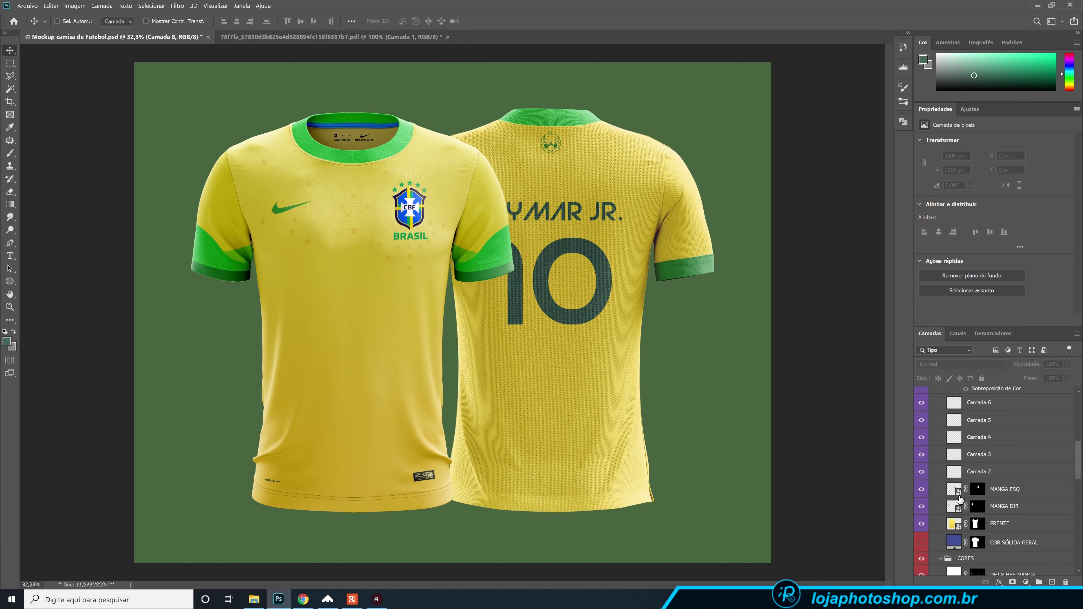
{"action": "double_click", "coordinate": [951, 507]}
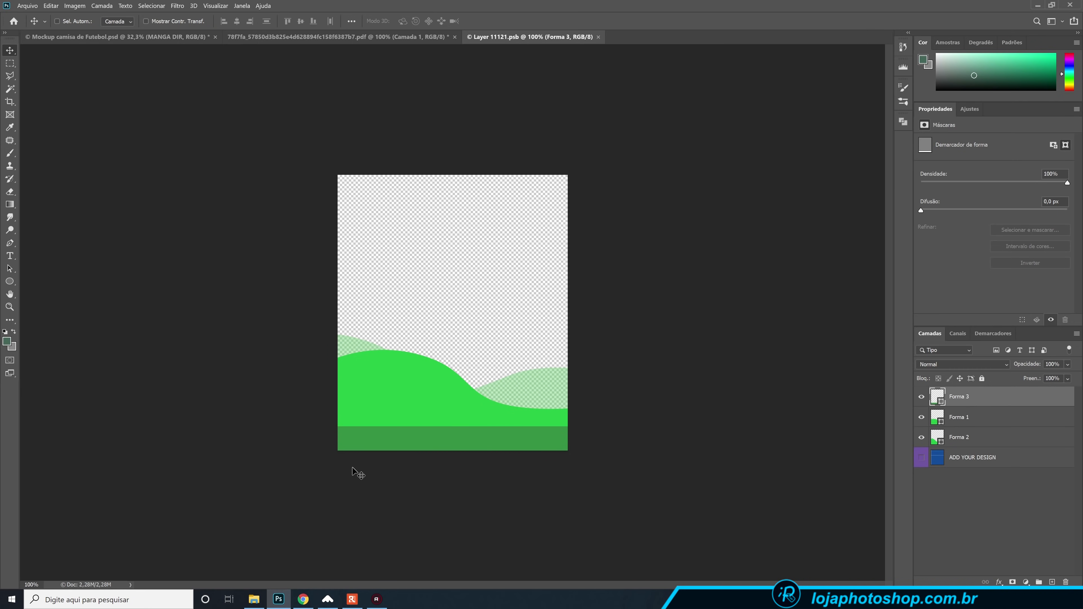
{"action": "left_click", "coordinate": [254, 599]}
{"action": "left_click_drag", "start_coordinate": [573, 81], "coordinate": [407, 302]}
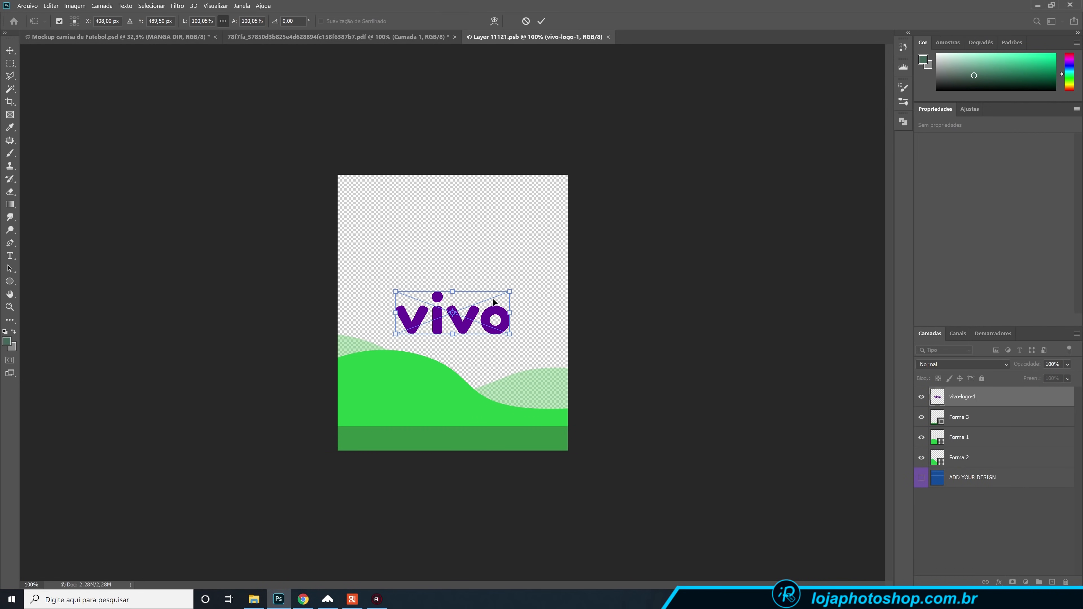
{"action": "left_click_drag", "start_coordinate": [515, 284], "coordinate": [431, 234]}
{"action": "left_click", "coordinate": [541, 21]}
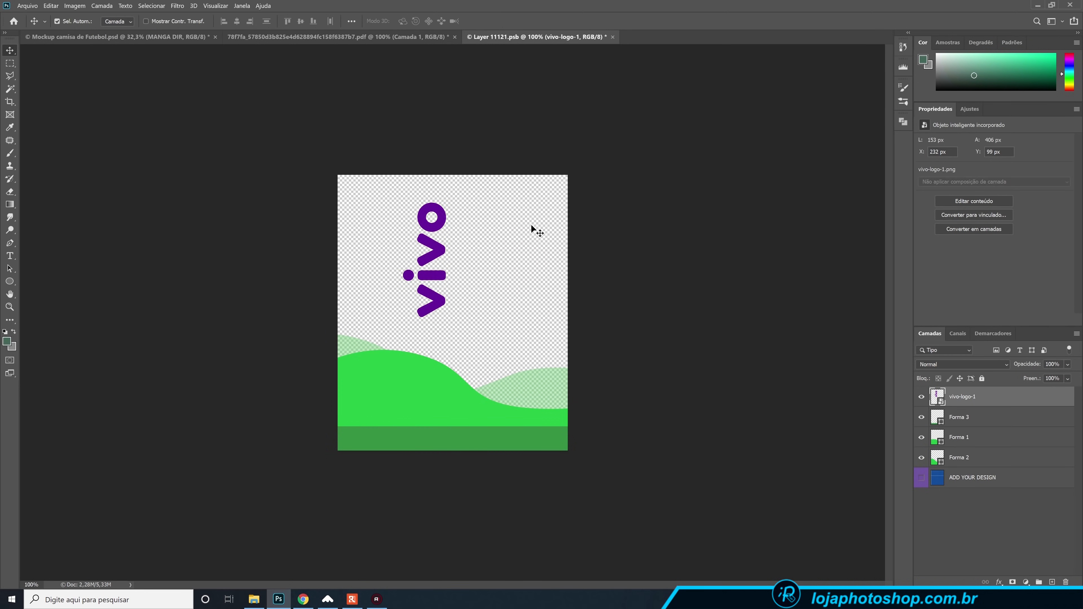
Check the sleeve logo on the mockup, move it to X 210 px, Y 145 px in the smart object, and save.
{"action": "left_click", "coordinate": [153, 38]}
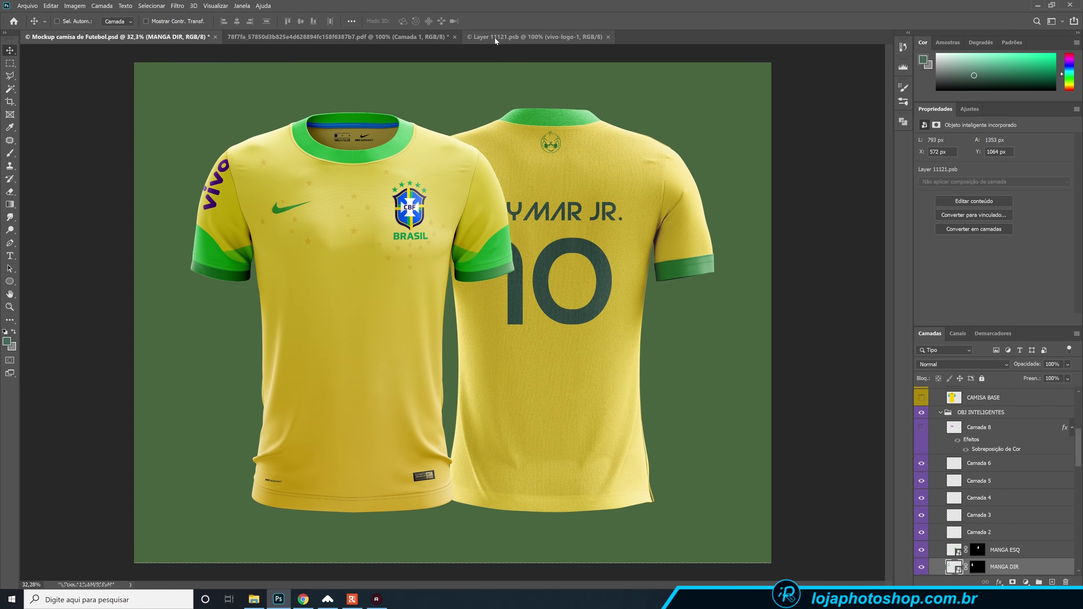
{"action": "left_click", "coordinate": [515, 36]}
{"action": "left_click_drag", "start_coordinate": [435, 242], "coordinate": [429, 254]}
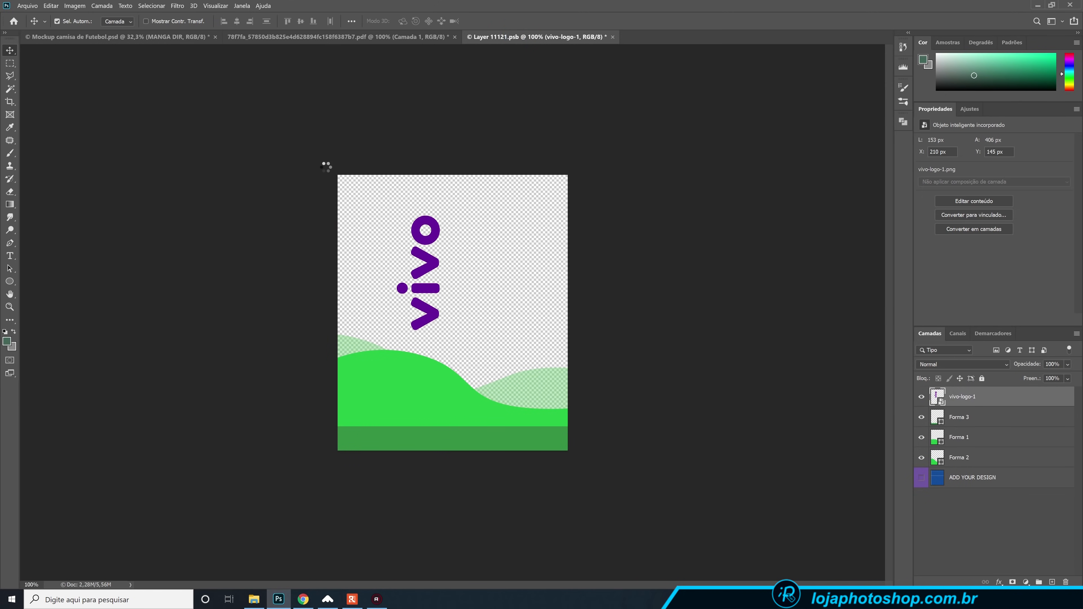
{"action": "left_click", "coordinate": [155, 36]}
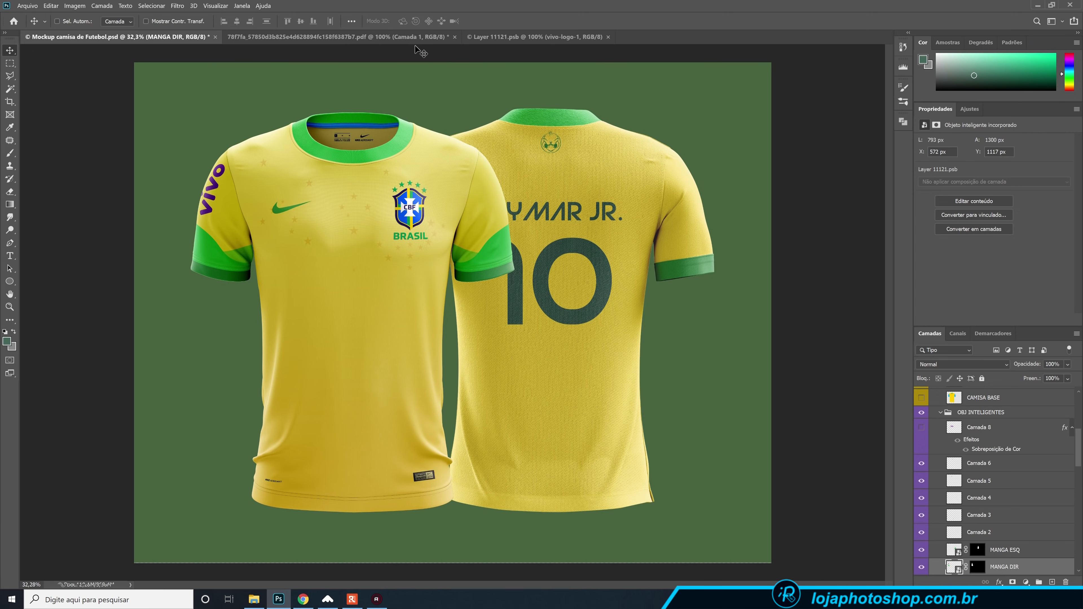
Apply the same blue Color Overlay to the sleeve's vivo logo and save the smart object to update the mockup.
{"action": "left_click", "coordinate": [513, 34]}
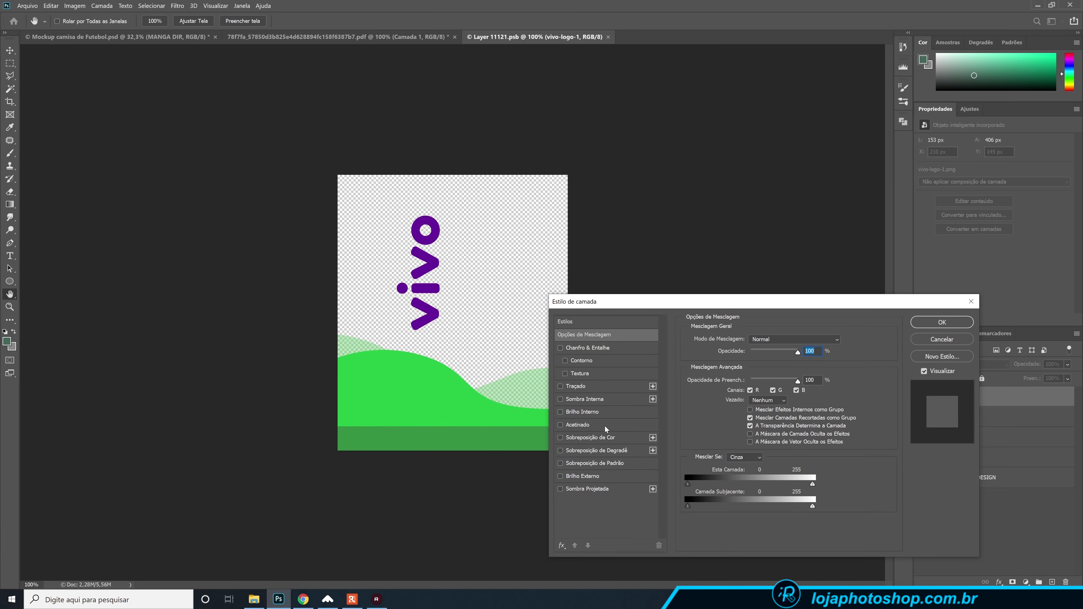
{"action": "left_click", "coordinate": [606, 436]}
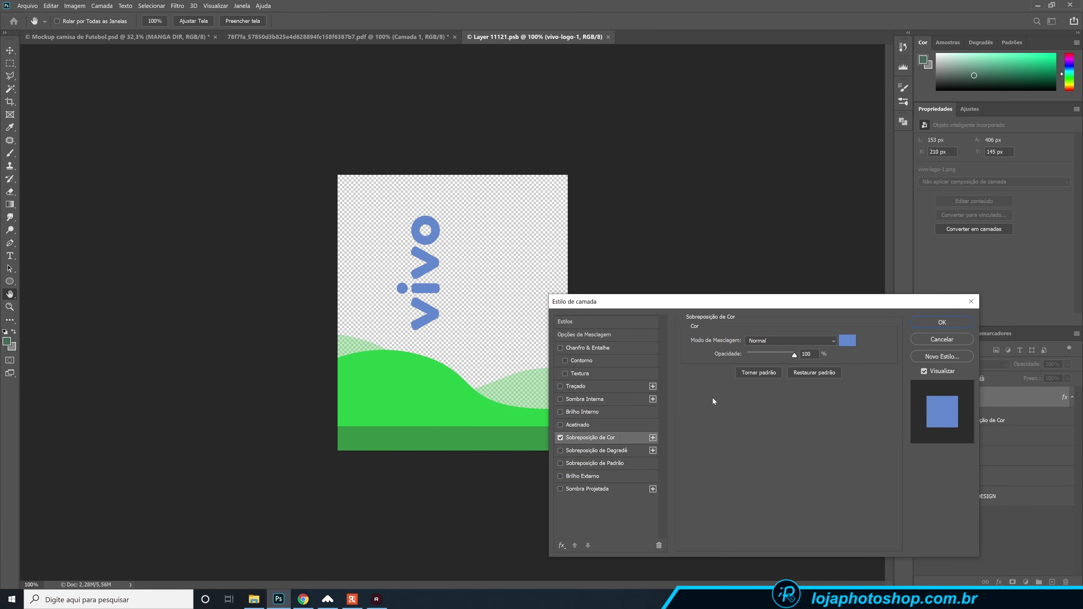
{"action": "left_click", "coordinate": [925, 323]}
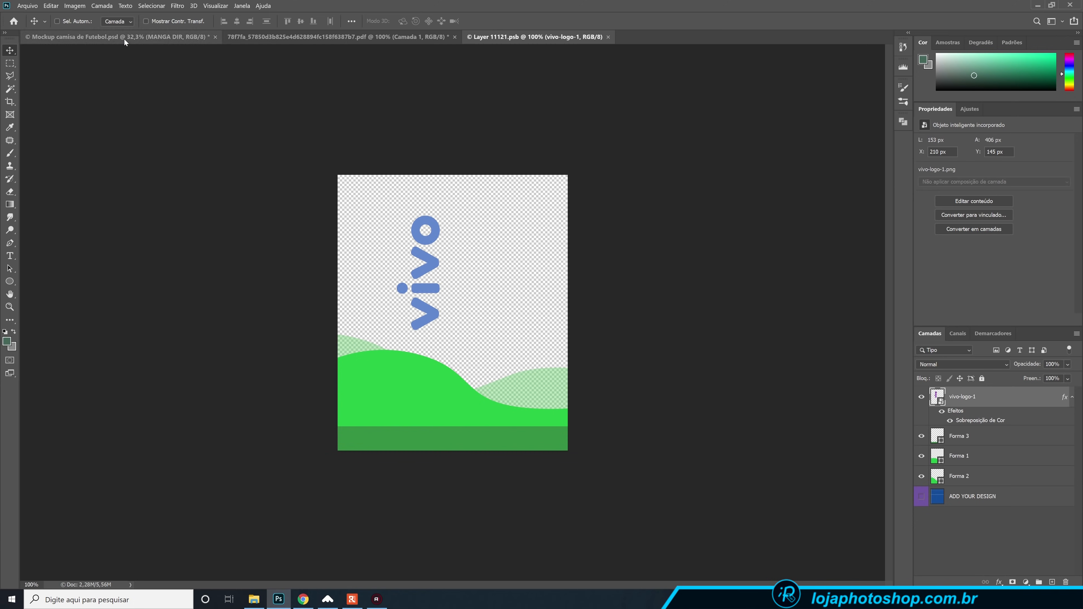
{"action": "left_click", "coordinate": [125, 39]}
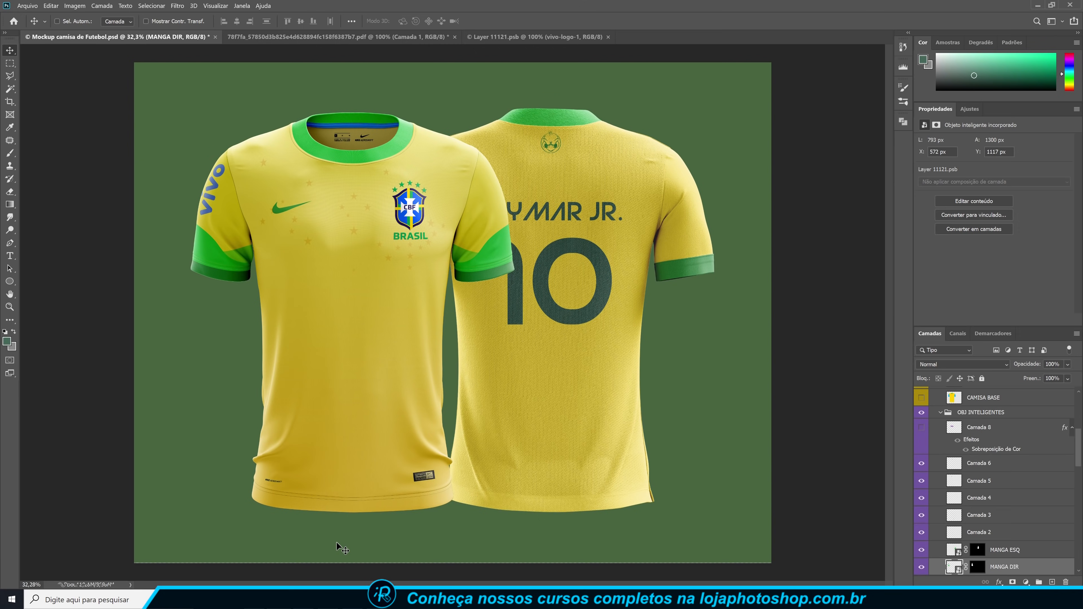
Switch to the browser and search Google for "patch copa do mundo 18 russia png".
{"action": "left_click", "coordinate": [256, 599]}
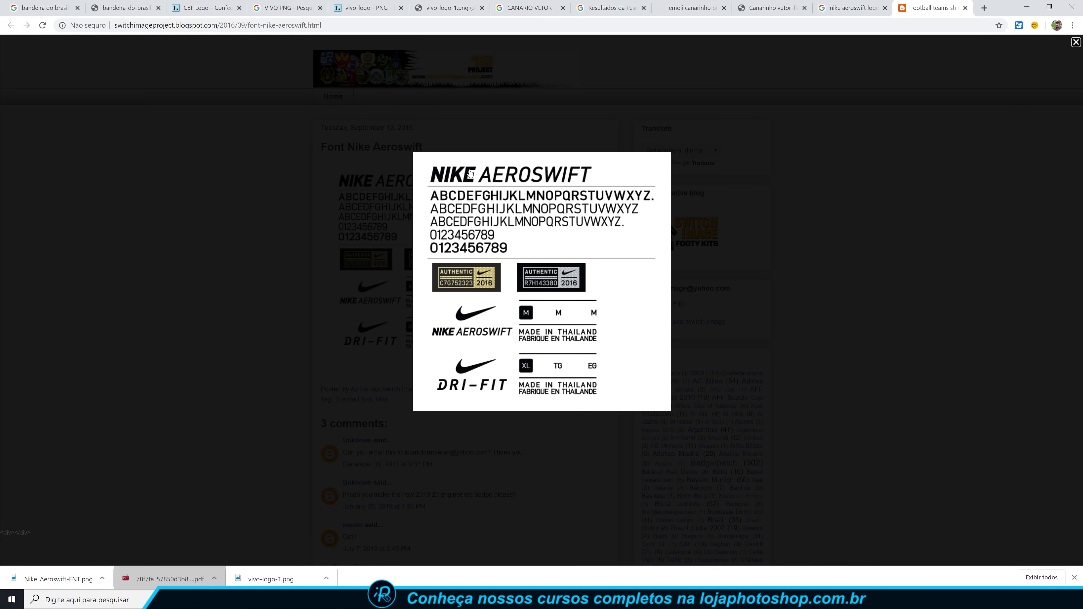
{"action": "left_click", "coordinate": [424, 25]}
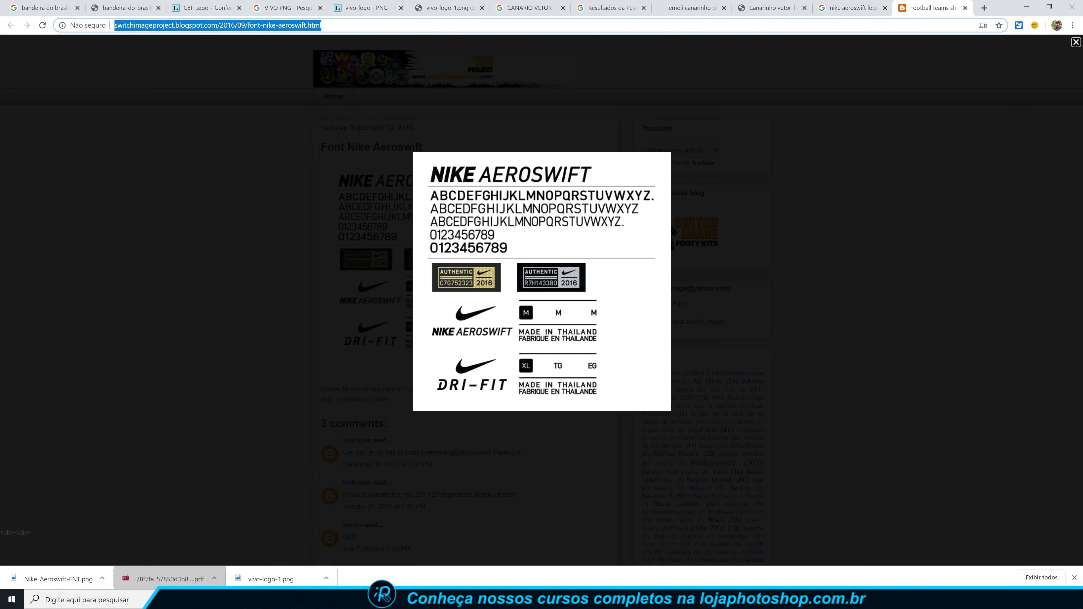
{"action": "type", "text": "patch"}
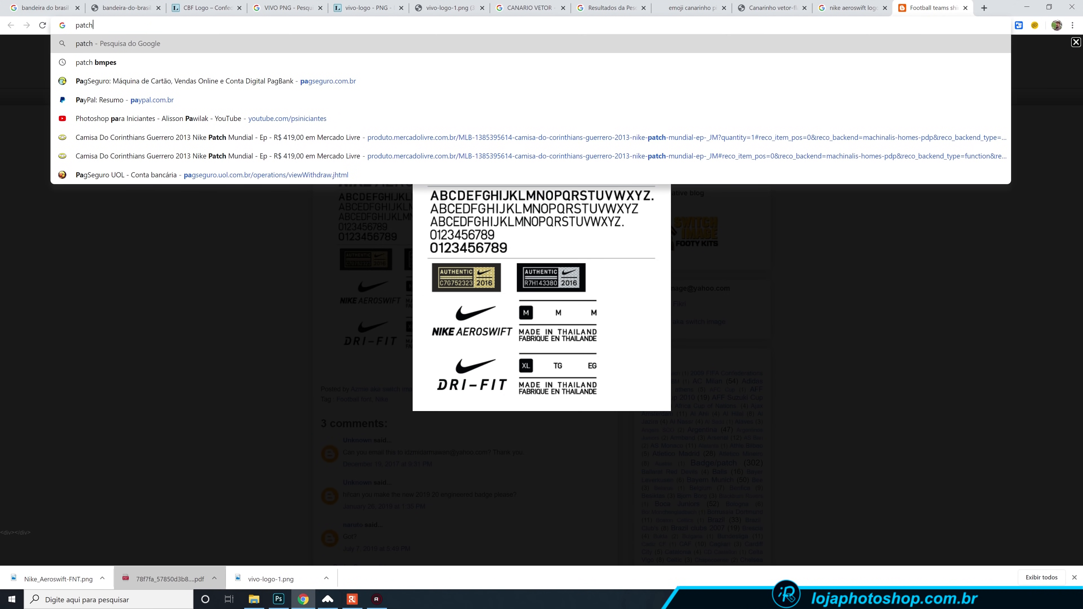
{"action": "type", "text": " copa do mundoi"}
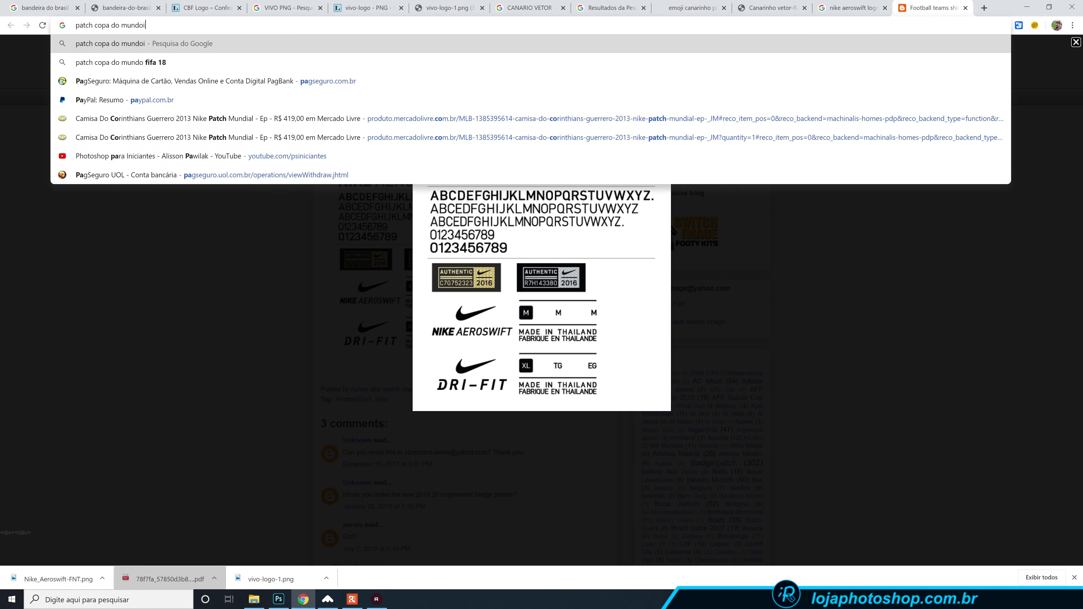
{"action": "key", "text": "BackSpace"}
{"action": "type", "text": " 18"}
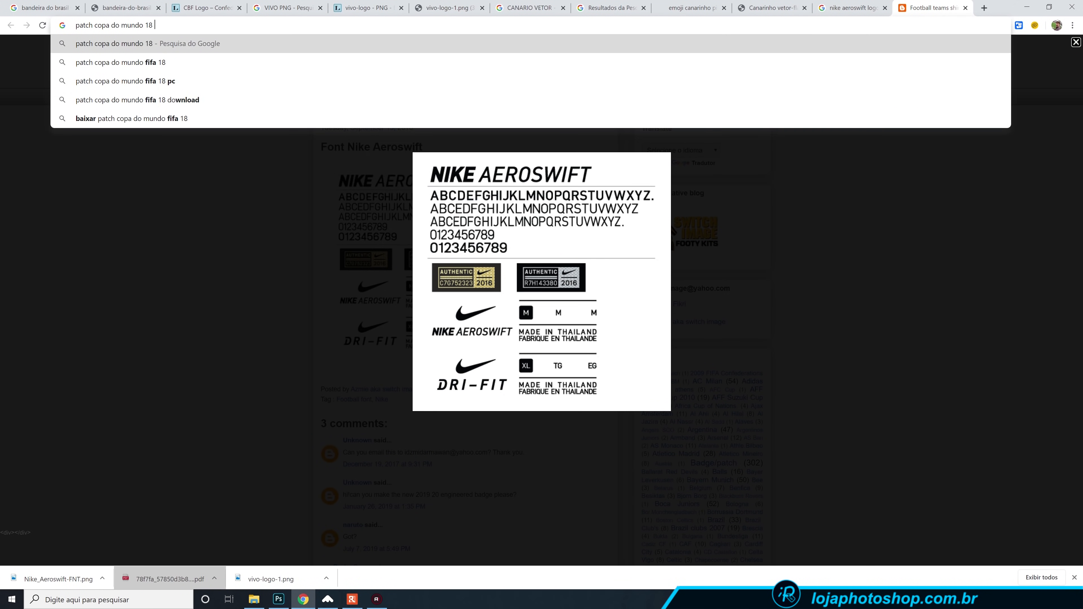
{"action": "type", "text": " russia p"}
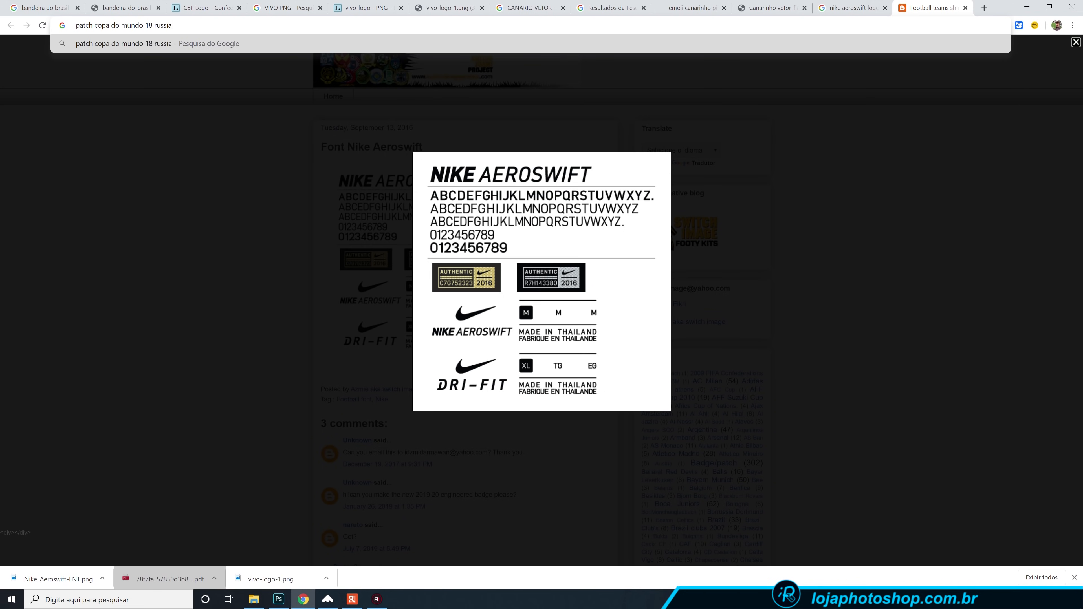
{"action": "type", "text": "ng"}
{"action": "key", "text": "Return"}
Copy the red FIFA World Cup Russia 2018 trophy image from the Google image results.
{"action": "right_click", "coordinate": [832, 183]}
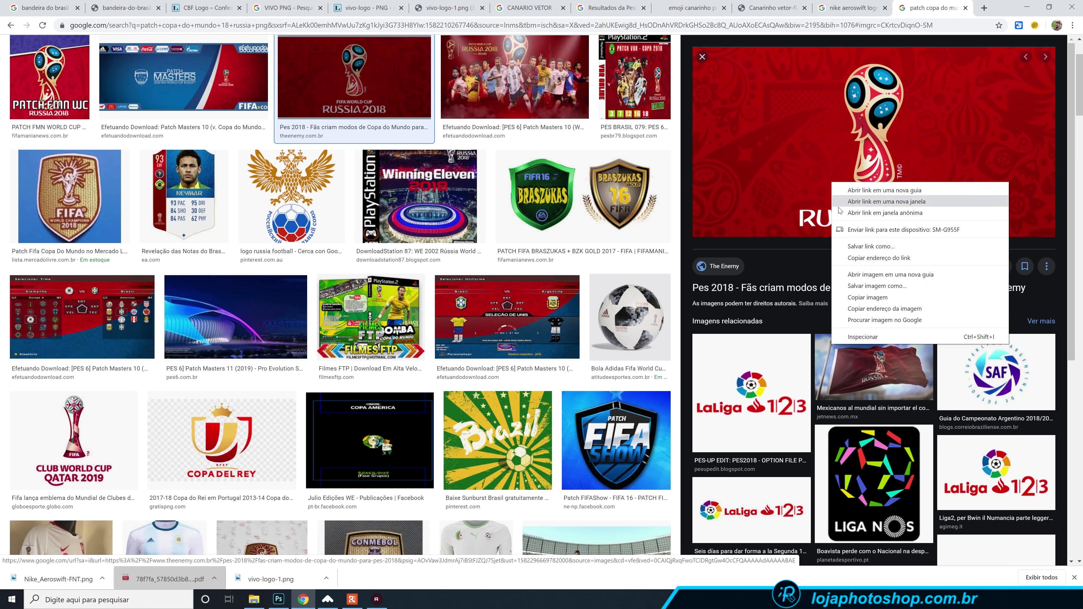
{"action": "left_click", "coordinate": [871, 297]}
{"action": "right_click", "coordinate": [831, 142]}
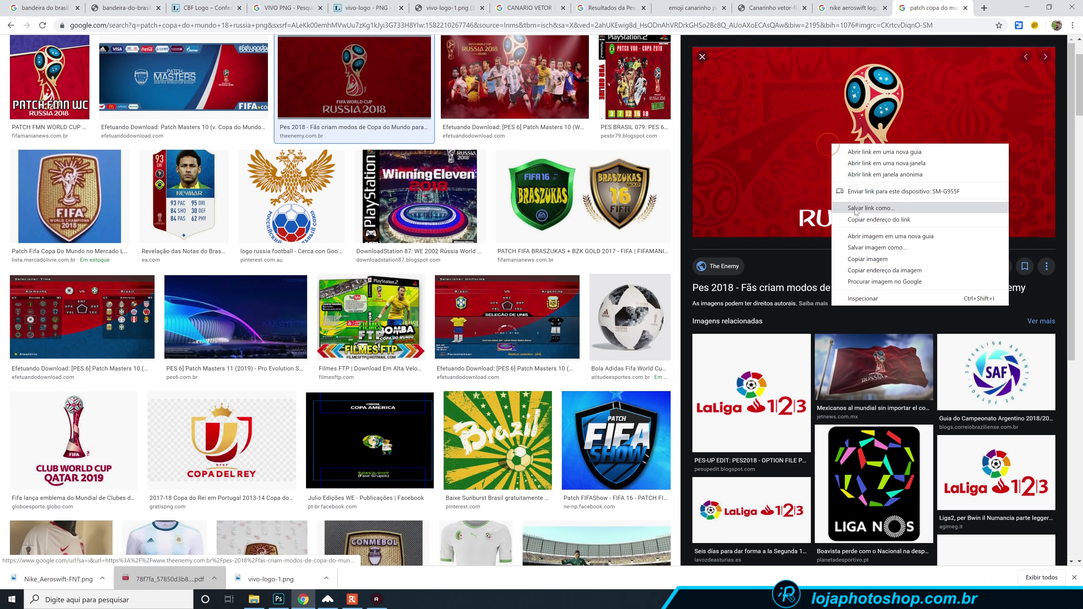
{"action": "left_click", "coordinate": [869, 258]}
Switch to Photoshop, open the MANGA ESQ smart object, and paste the World Cup image with its trophy centred horizontally above the waves.
{"action": "left_click", "coordinate": [279, 599]}
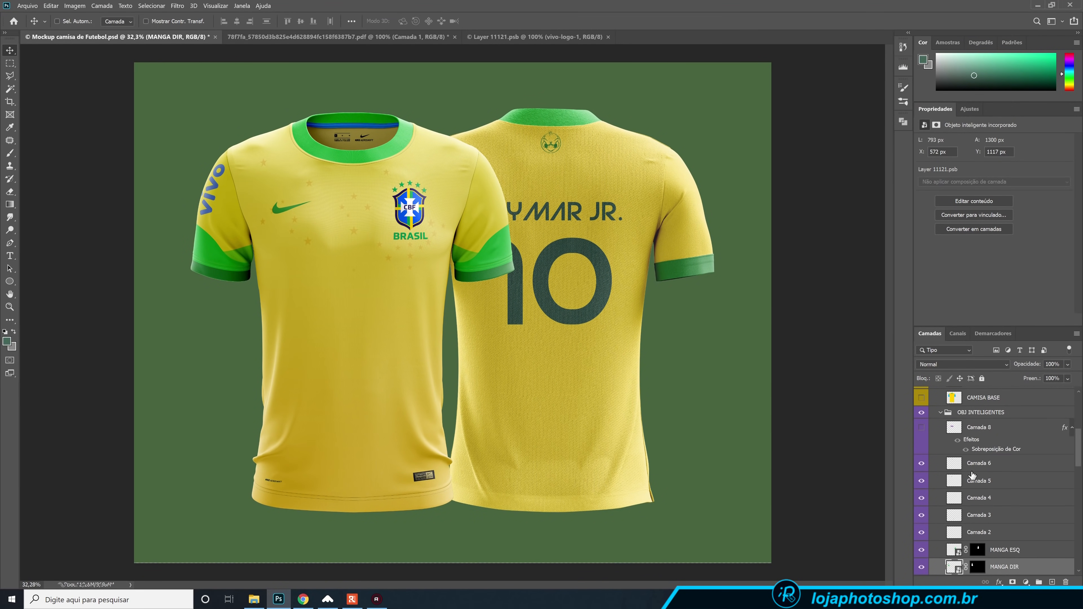
{"action": "double_click", "coordinate": [953, 551]}
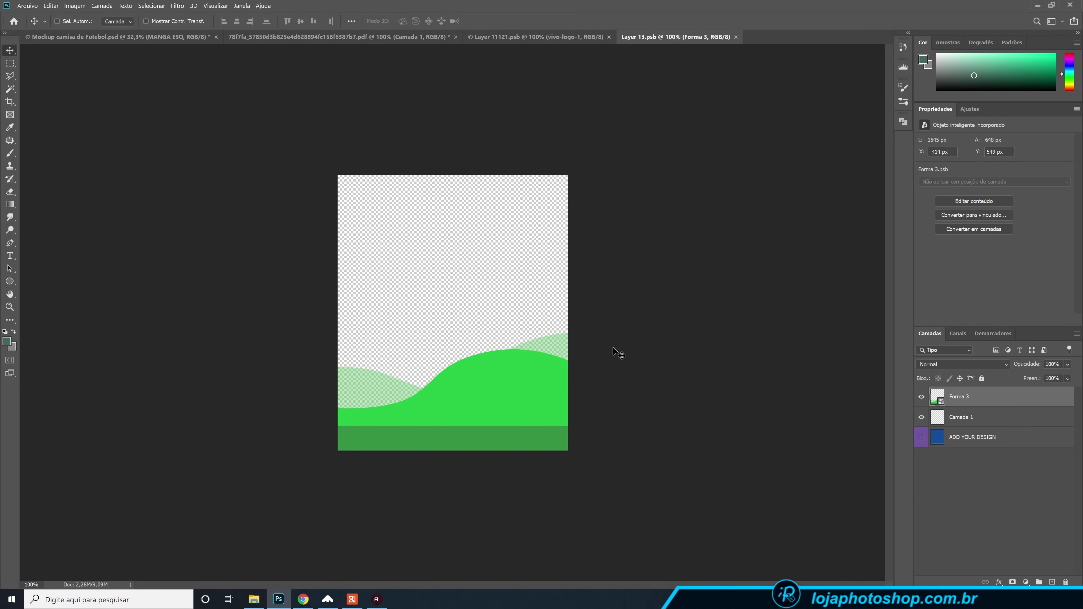
{"action": "key", "text": "ctrl+v"}
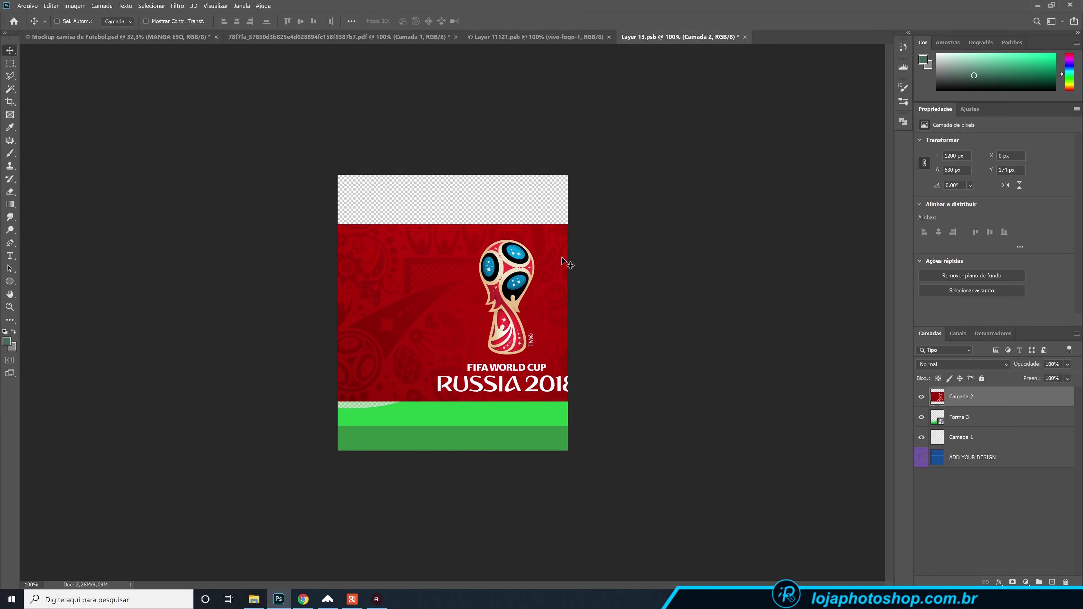
{"action": "left_click_drag", "start_coordinate": [490, 273], "coordinate": [407, 228]}
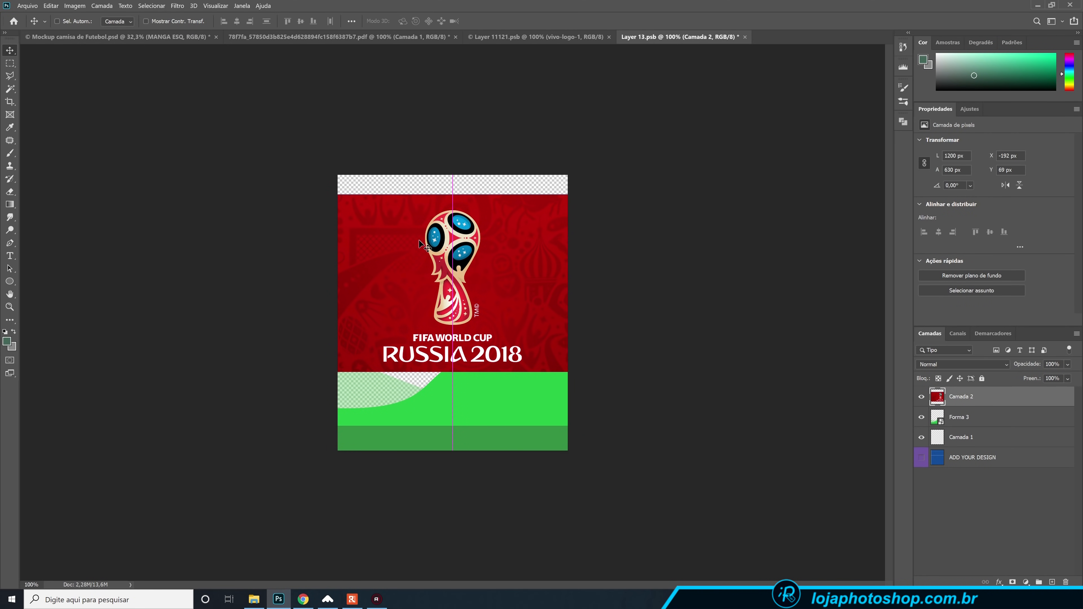
Copy a section about 577 px wide around the trophy and lettering onto a new layer, and delete the full image layer.
{"action": "left_click", "coordinate": [10, 65]}
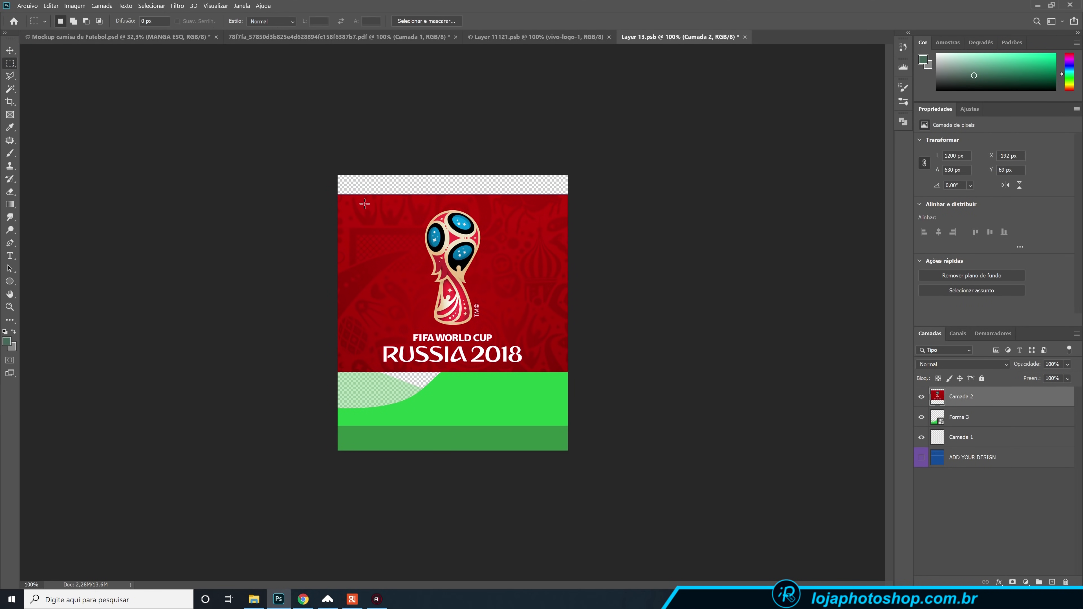
{"action": "left_click_drag", "start_coordinate": [371, 193], "coordinate": [533, 380]}
{"action": "key", "text": "ctrl+j"}
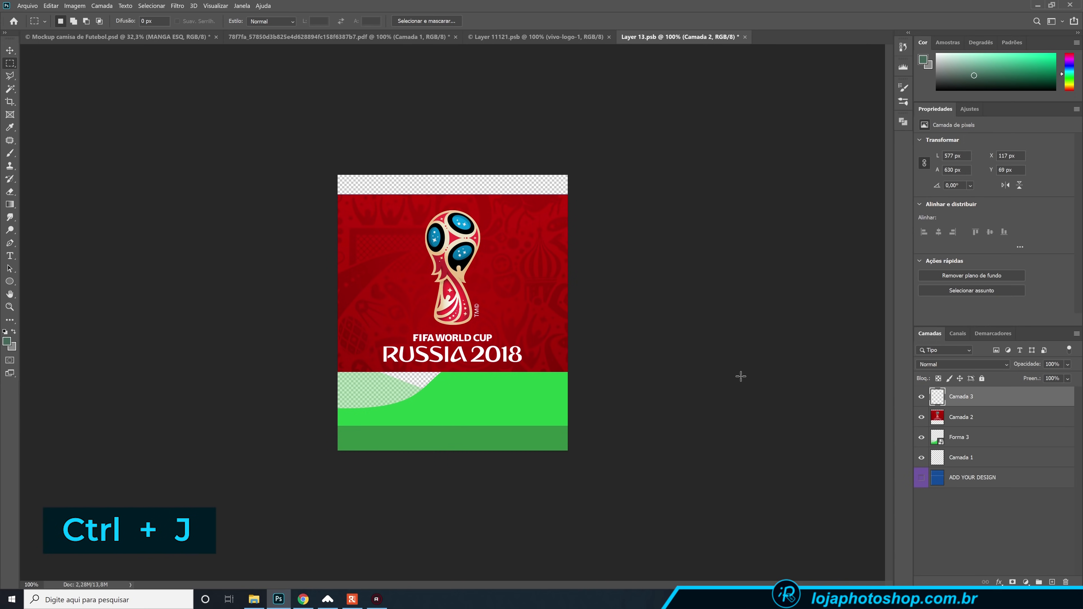
{"action": "left_click_drag", "start_coordinate": [977, 422], "coordinate": [1065, 581]}
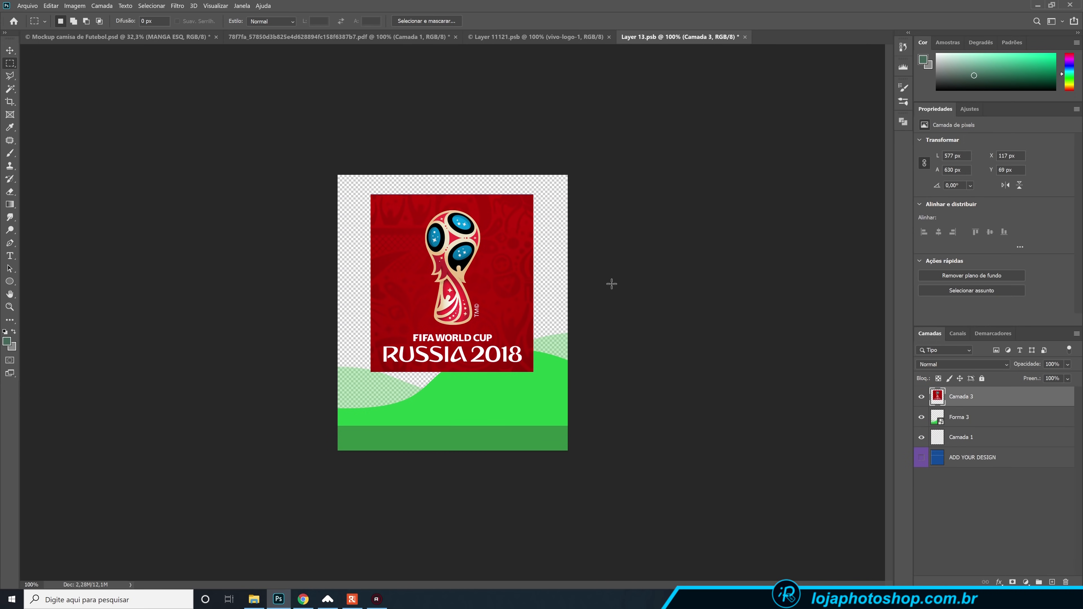
Scale the World Cup patch to about 349 × 382 px, save the smart object, and check the patch on the mockup.
{"action": "key", "text": "ctrl+t"}
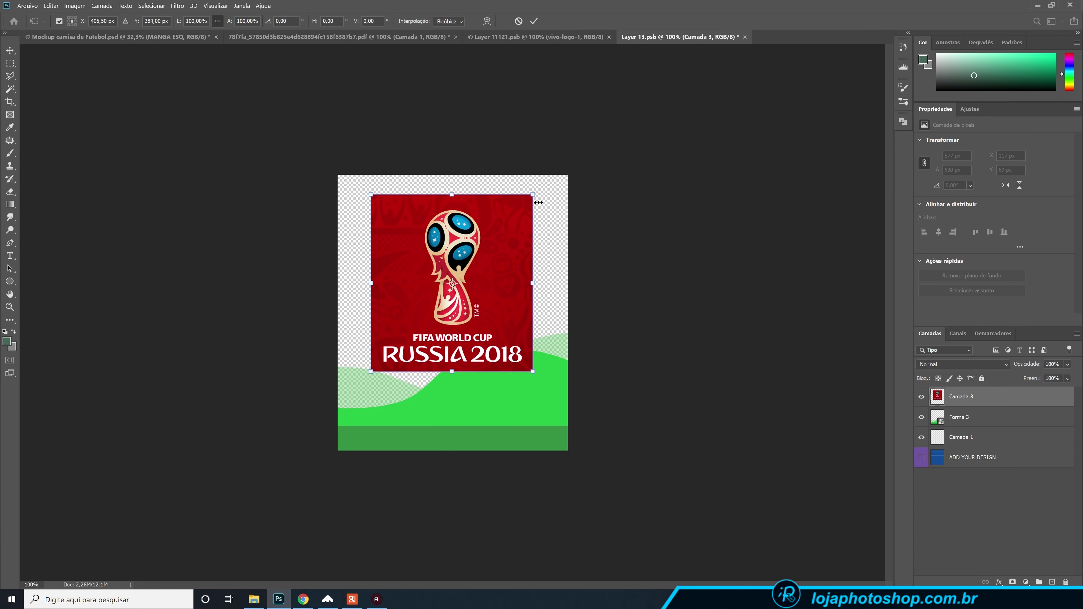
{"action": "left_click_drag", "start_coordinate": [534, 194], "coordinate": [525, 270]}
{"action": "left_click", "coordinate": [534, 21]}
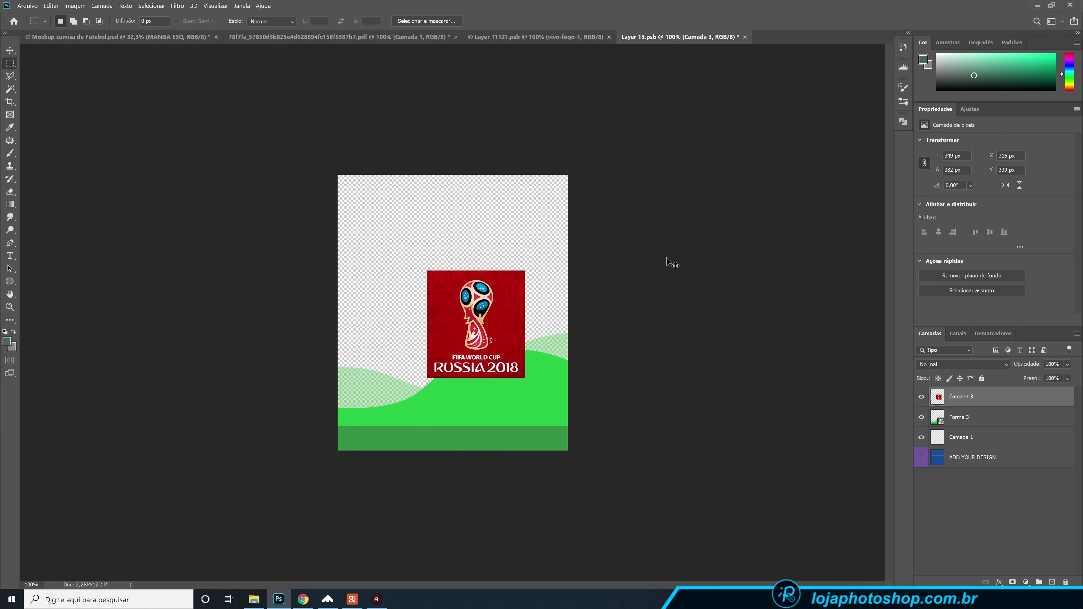
{"action": "left_click", "coordinate": [118, 43]}
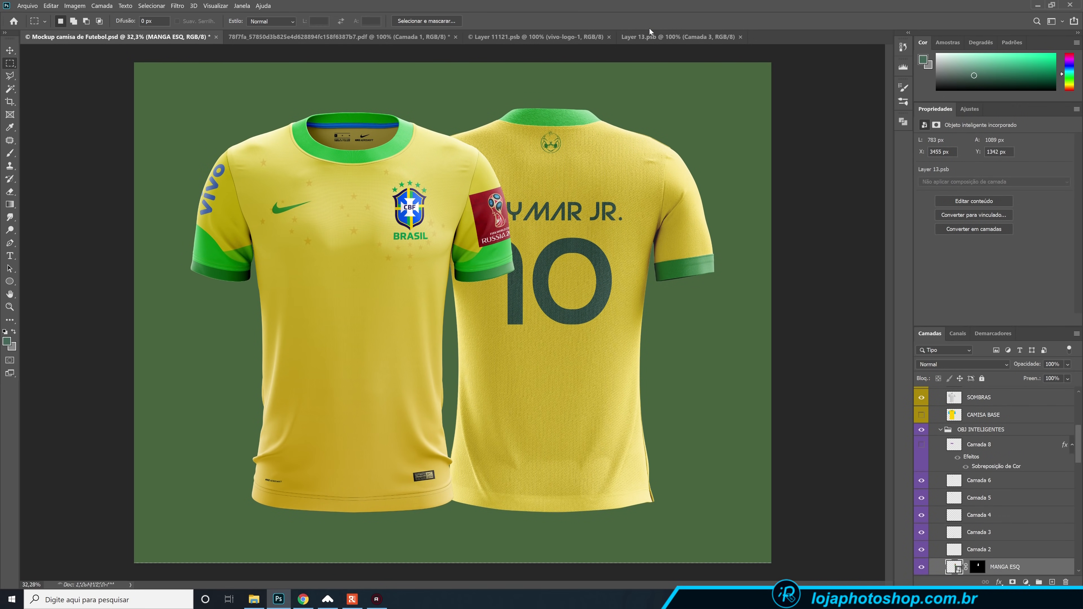
Scale the World Cup patch to about 75.66%, apply the transformation while saving, and check the sleeve on the mockup.
{"action": "left_click", "coordinate": [666, 36]}
{"action": "key", "text": "ctrl+t"}
{"action": "left_click_drag", "start_coordinate": [524, 270], "coordinate": [512, 298]}
{"action": "key", "text": "ctrl+s"}
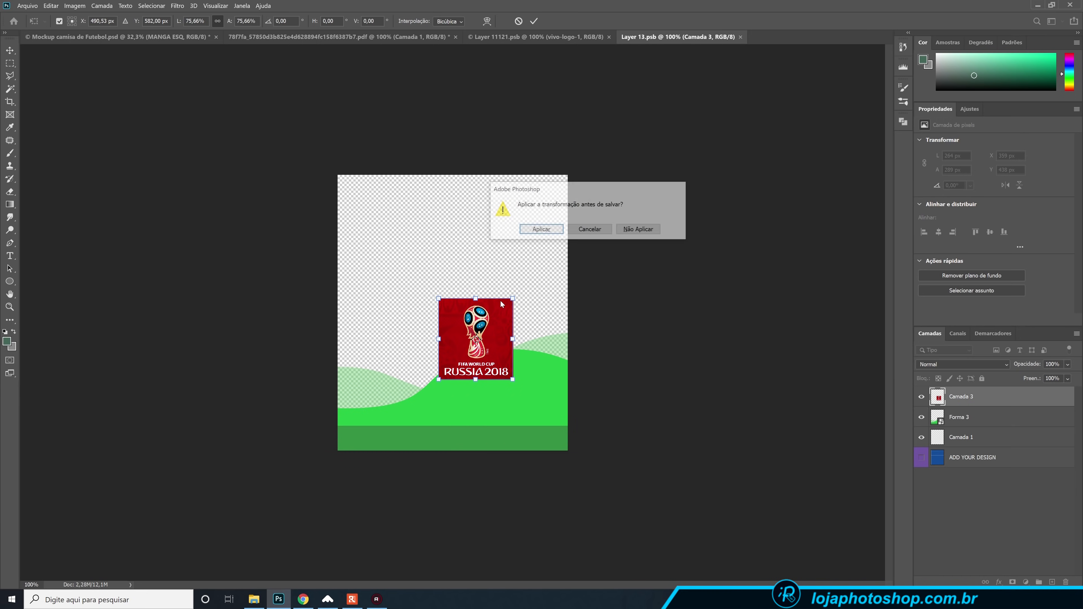
{"action": "left_click", "coordinate": [544, 228]}
{"action": "left_click", "coordinate": [54, 36]}
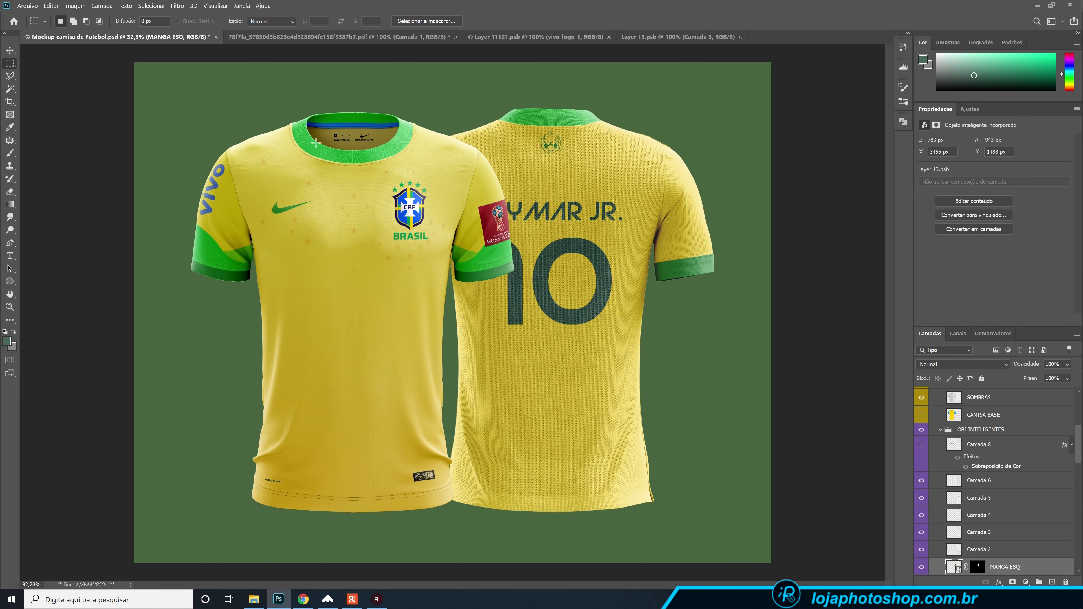
Narrow the patch and shrink it to about 200 × 247 px, save the smart object, and view the mockup.
{"action": "left_click", "coordinate": [693, 36]}
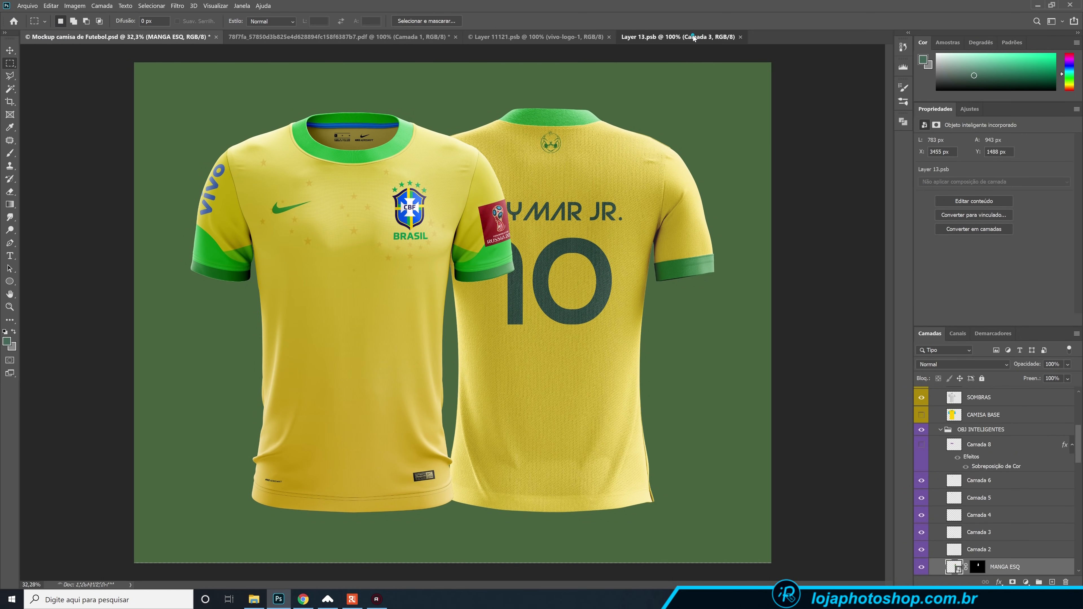
{"action": "key", "text": "ctrl+t"}
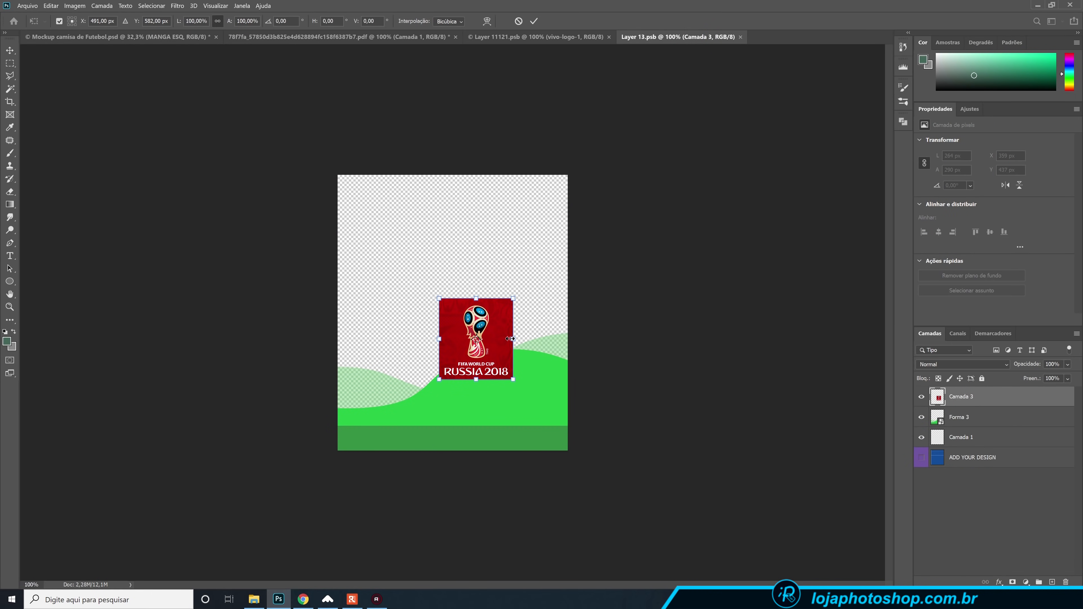
{"action": "left_click_drag", "start_coordinate": [510, 339], "coordinate": [501, 339]}
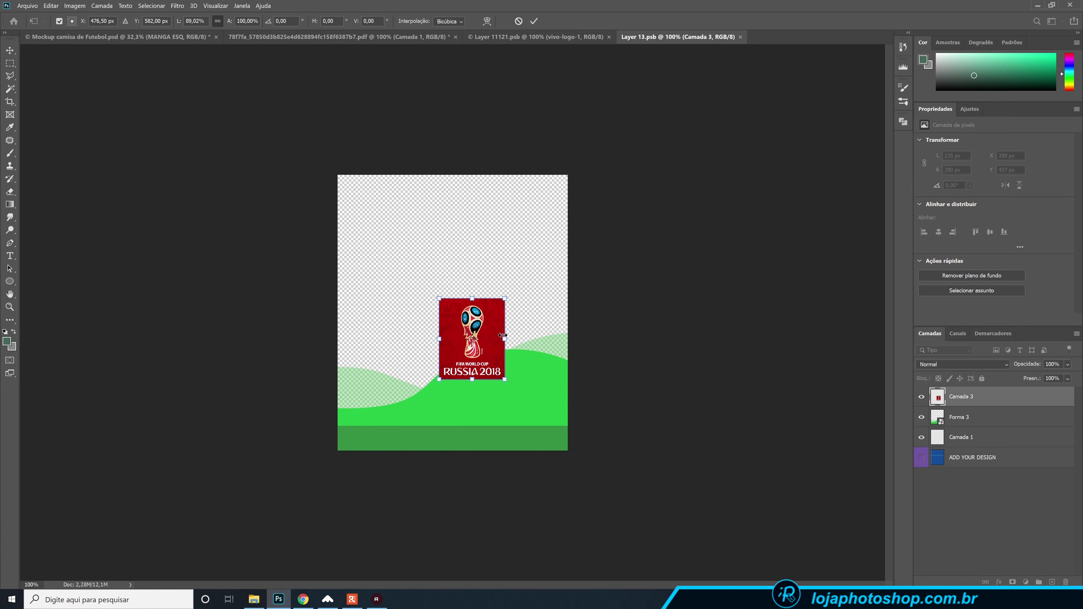
{"action": "left_click_drag", "start_coordinate": [509, 311], "coordinate": [496, 328]}
{"action": "key", "text": "Return"}
{"action": "key", "text": "m"}
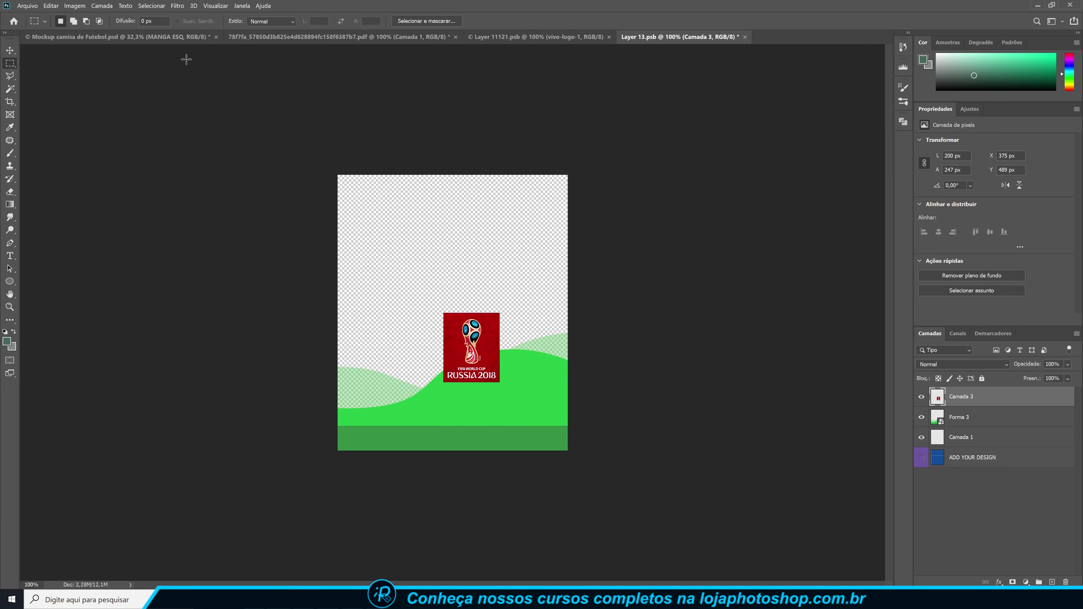
{"action": "key", "text": "ctrl+s"}
{"action": "left_click", "coordinate": [157, 38]}
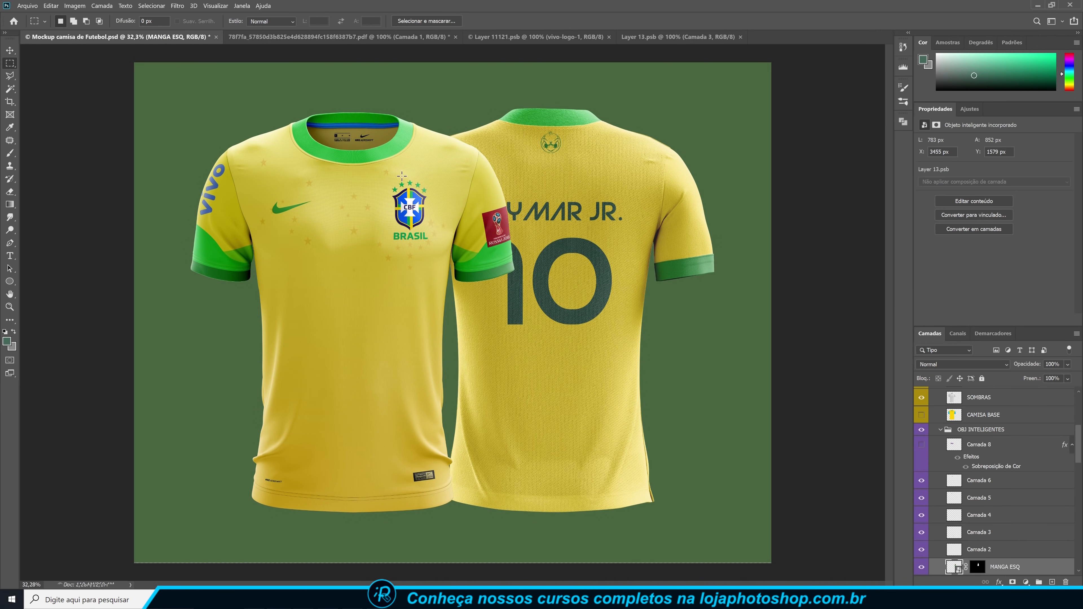
Reduce the patch to about 144 × 189 px, save the smart object, and inspect the sleeve on the mockup.
{"action": "left_click", "coordinate": [672, 38]}
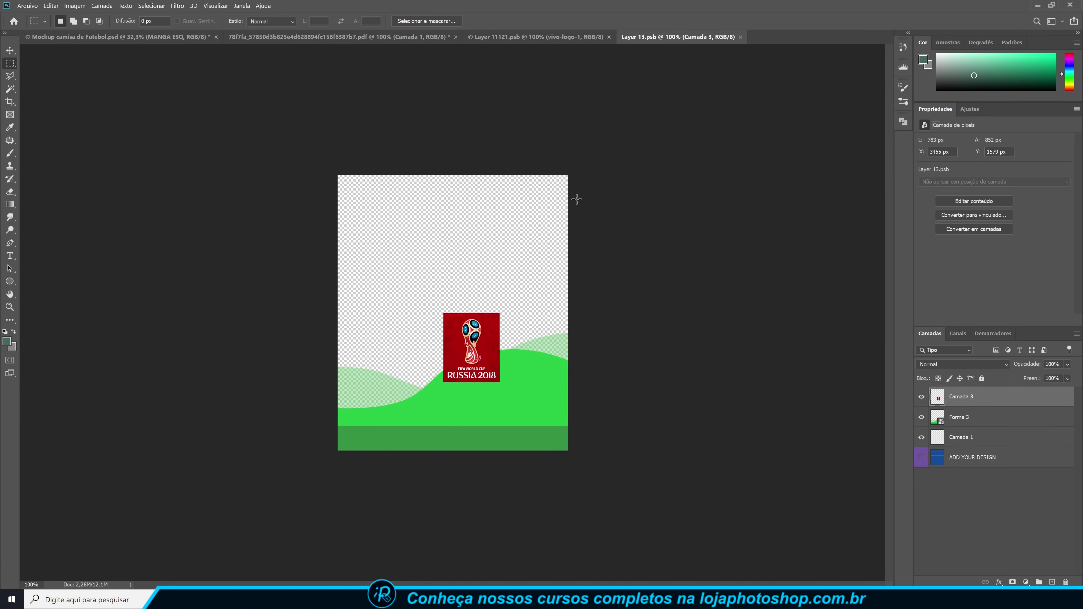
{"action": "key", "text": "ctrl+t"}
{"action": "left_click_drag", "start_coordinate": [500, 313], "coordinate": [493, 334]}
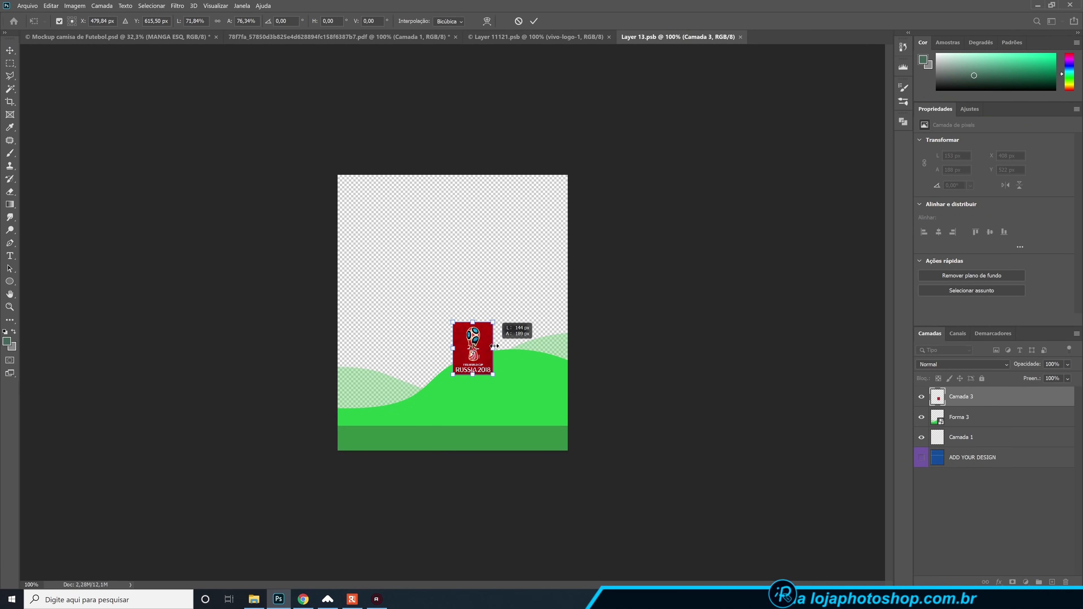
{"action": "key", "text": "Return"}
{"action": "key", "text": "ctrl+s"}
{"action": "left_click", "coordinate": [111, 37]}
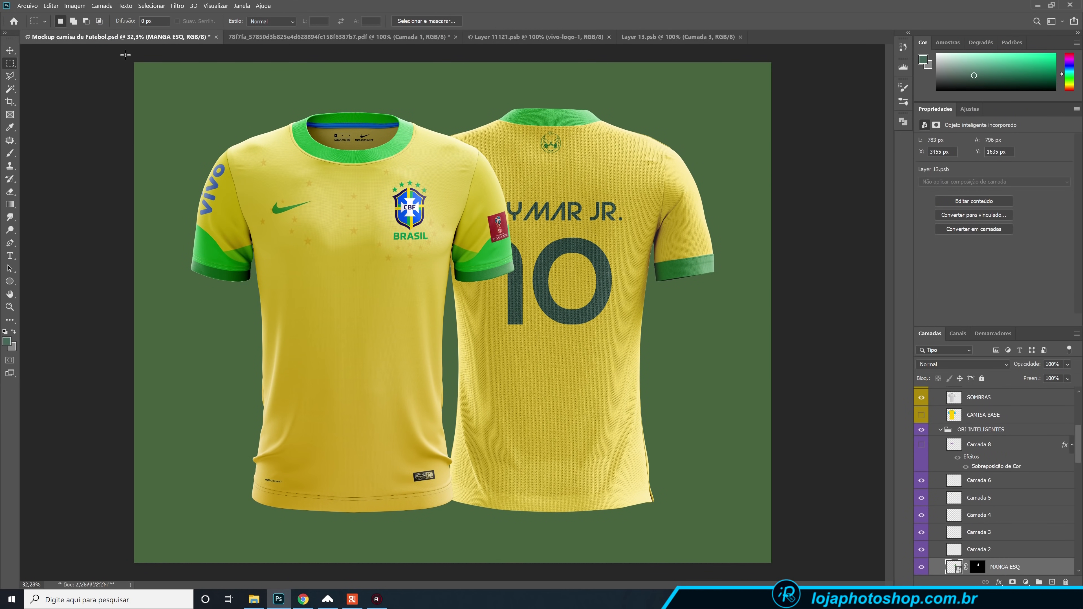
Enlarge the World Cup patch slightly in the sleeve smart object to about 166 × 217 px.
{"action": "left_click", "coordinate": [668, 37]}
{"action": "key", "text": "ctrl+t"}
{"action": "left_click_drag", "start_coordinate": [492, 317], "coordinate": [495, 313]}
{"action": "left_click", "coordinate": [541, 21]}
{"action": "key", "text": "m"}
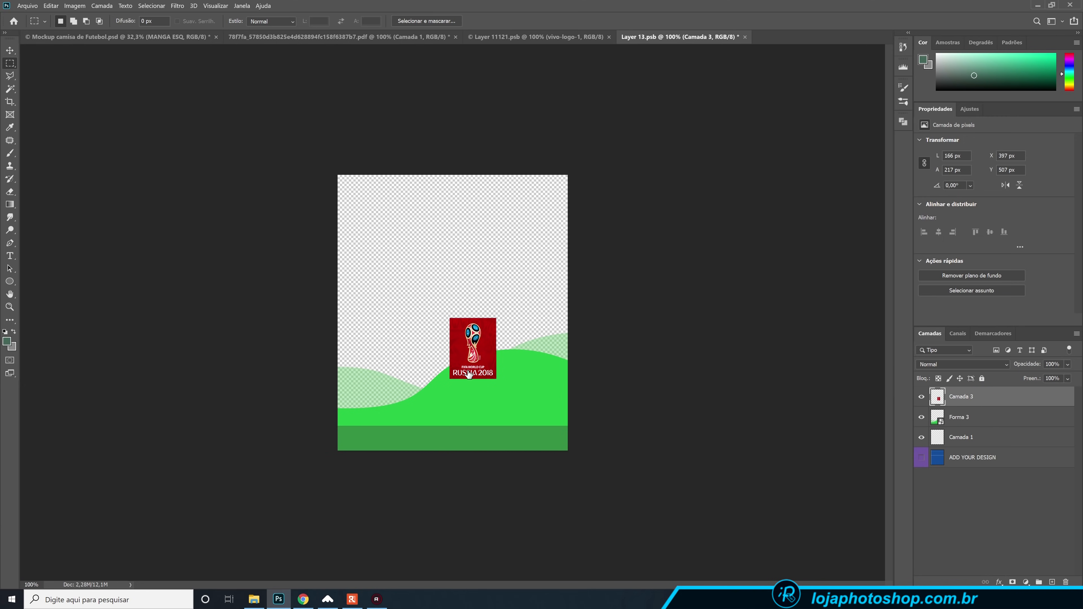
Add a Drop Shadow to the patch with 100% opacity, a 28° angle and a 6 px distance.
{"action": "left_click_drag", "start_coordinate": [767, 301], "coordinate": [795, 259]}
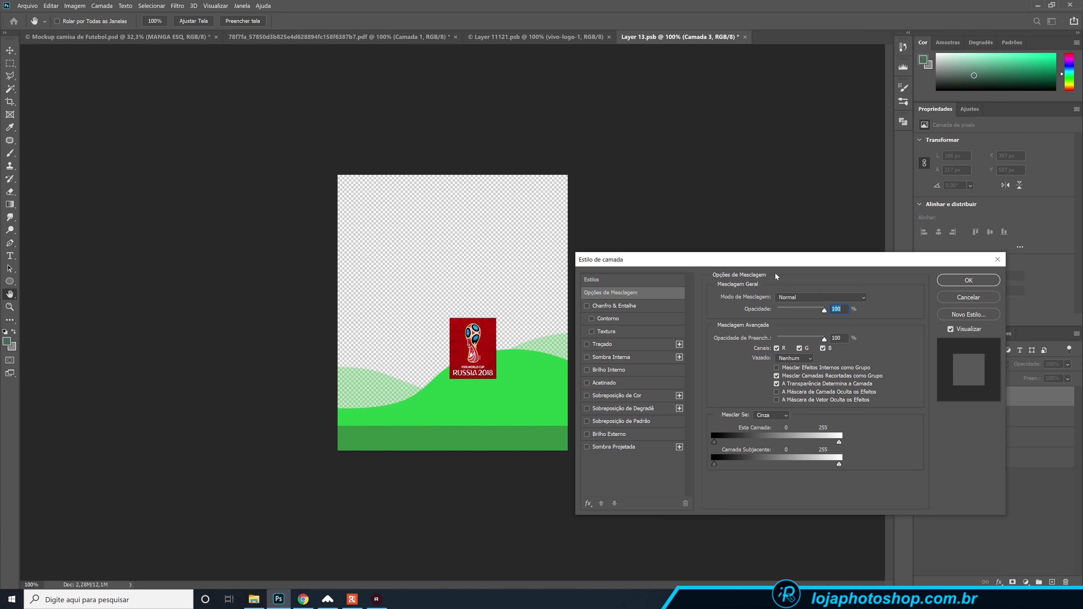
{"action": "left_click", "coordinate": [610, 445]}
{"action": "left_click_drag", "start_coordinate": [791, 309], "coordinate": [821, 314]}
{"action": "left_click_drag", "start_coordinate": [775, 347], "coordinate": [777, 347]}
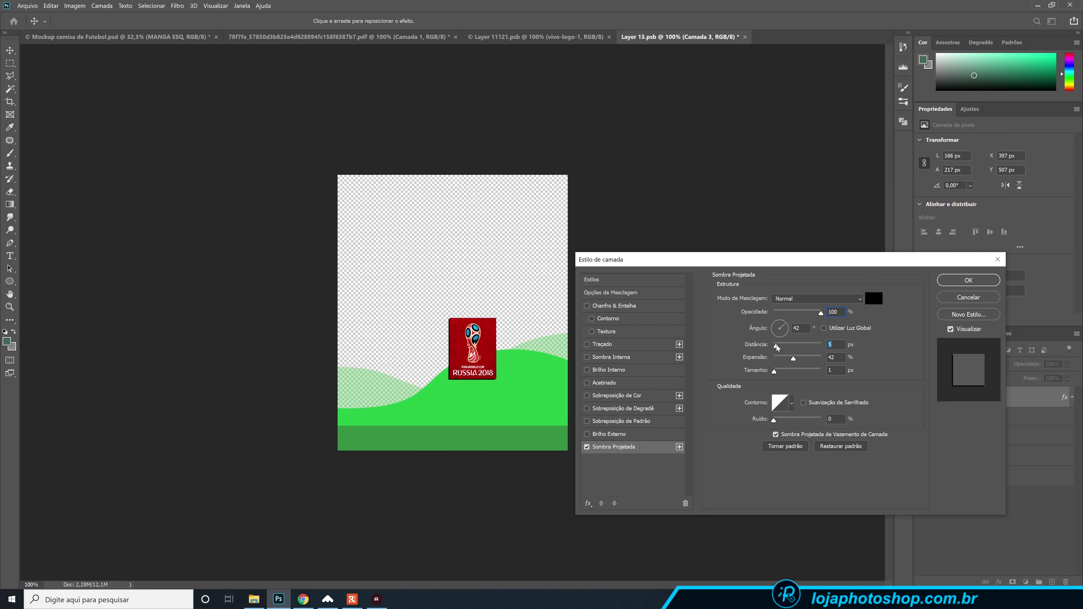
{"action": "left_click_drag", "start_coordinate": [789, 332], "coordinate": [788, 328]}
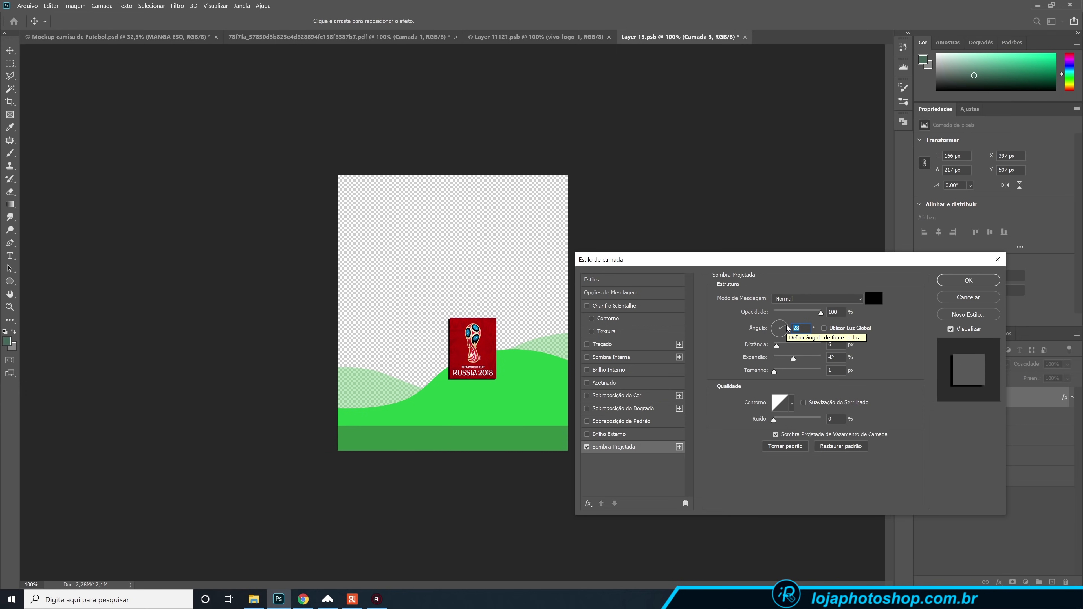
Set the patch's drop shadow colour to dark red #4c2829.
{"action": "left_click", "coordinate": [865, 299]}
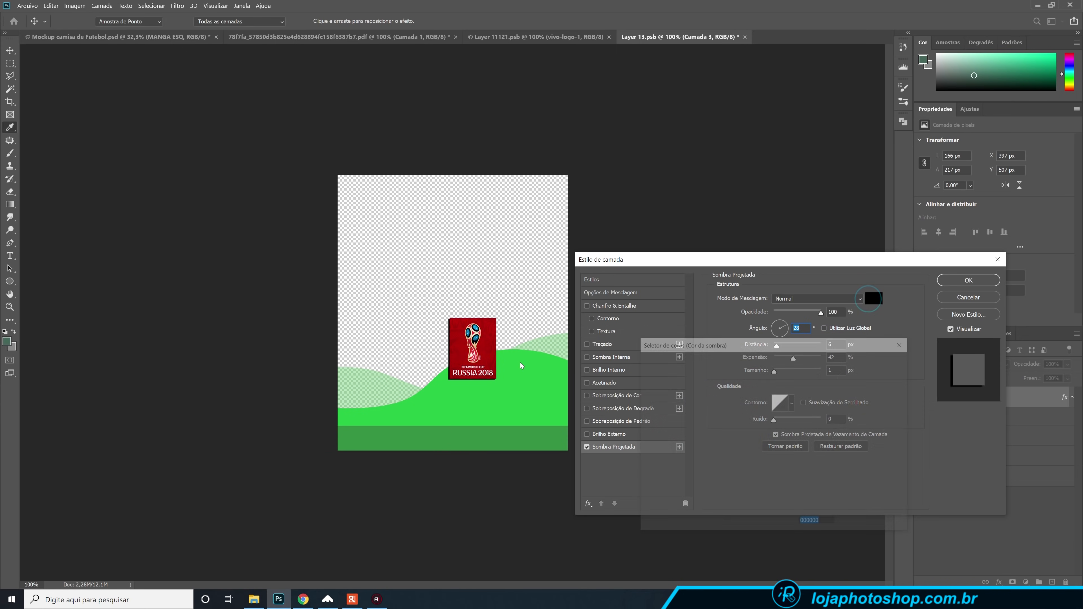
{"action": "left_click", "coordinate": [463, 351]}
{"action": "left_click_drag", "start_coordinate": [683, 411], "coordinate": [701, 454]}
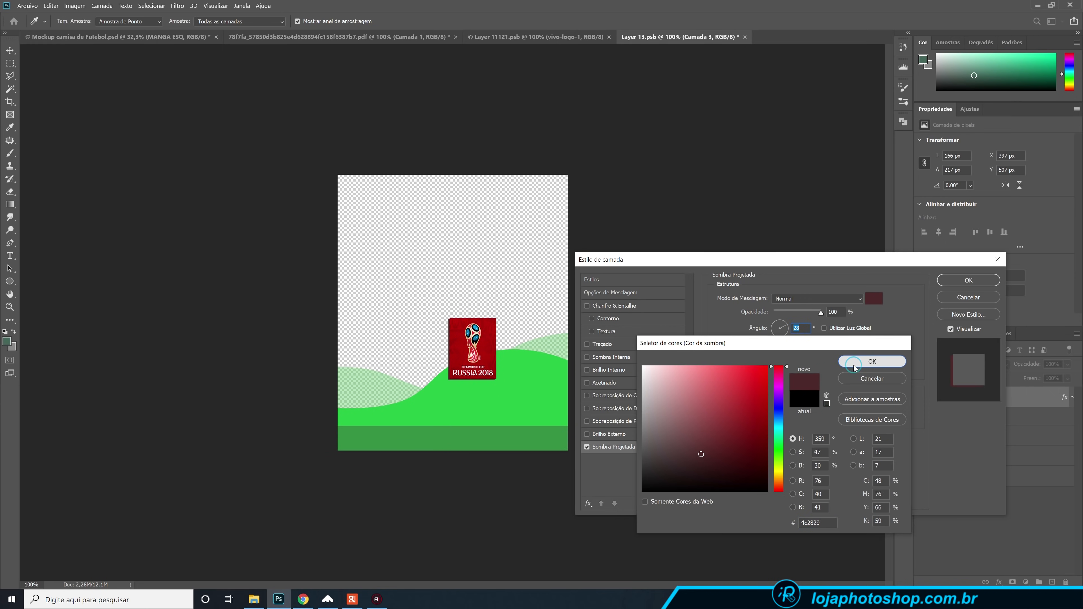
{"action": "left_click", "coordinate": [872, 361]}
Add Bevel & Emboss to the World Cup patch with highlight opacity at 76%, apply the layer style and return to the shirt mockup.
{"action": "left_click", "coordinate": [639, 303]}
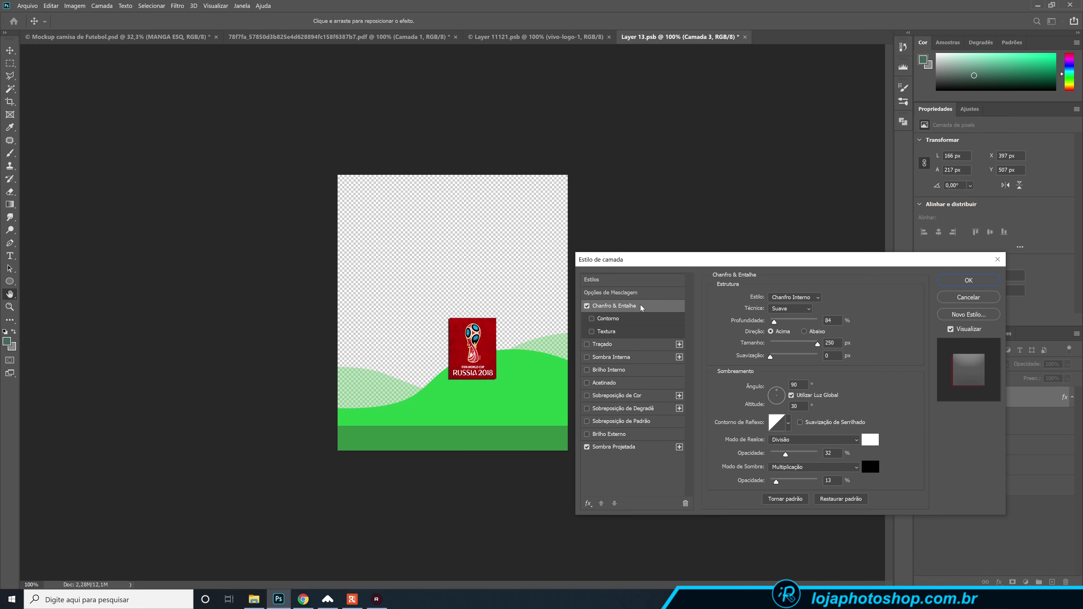
{"action": "left_click_drag", "start_coordinate": [785, 453], "coordinate": [806, 453]}
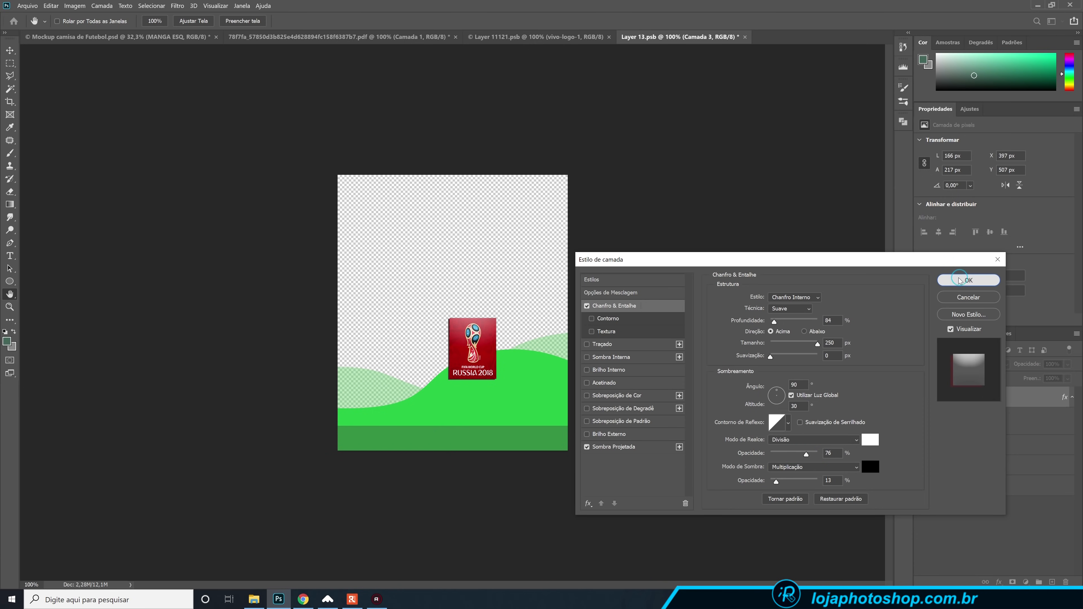
{"action": "left_click", "coordinate": [959, 278]}
{"action": "left_click", "coordinate": [179, 37]}
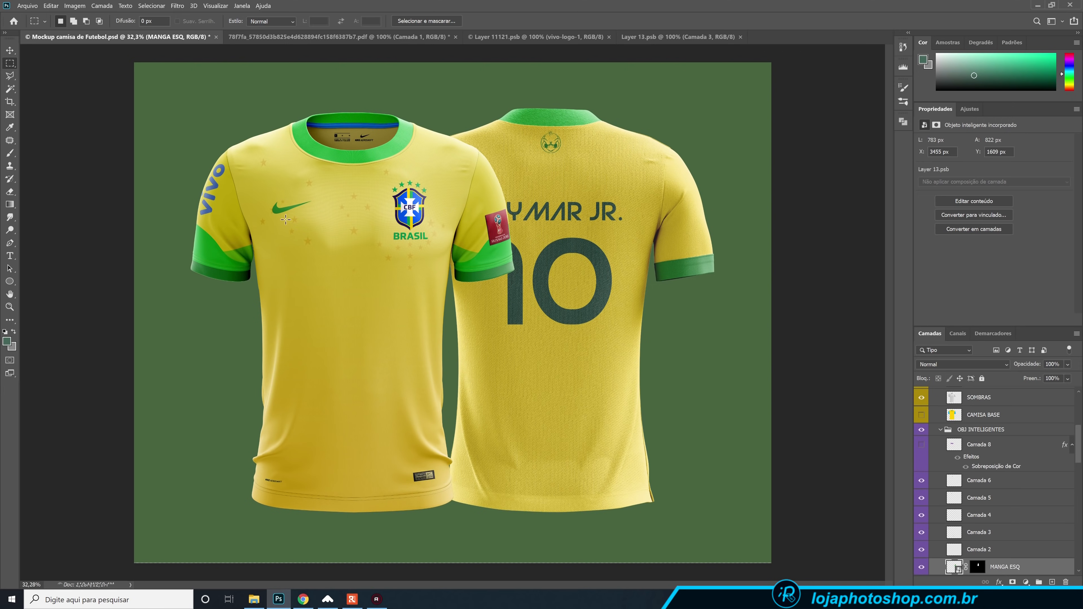
Open the FRENTE smart object and add a new layer directly above the gradient fill.
{"action": "scroll", "coordinate": [954, 498], "scroll_direction": "down", "scroll_amount": 2}
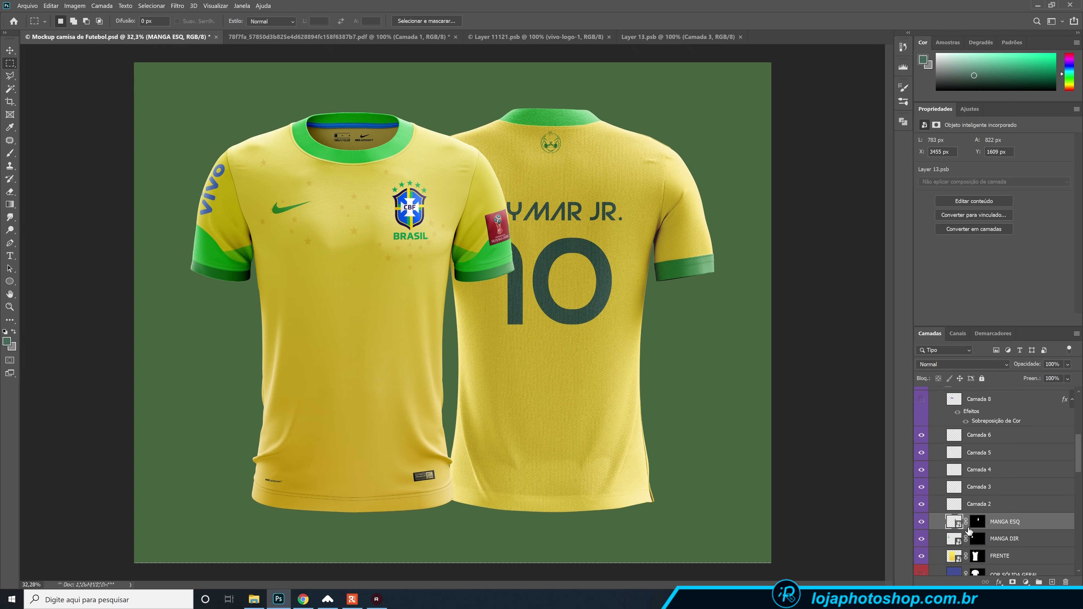
{"action": "double_click", "coordinate": [953, 557]}
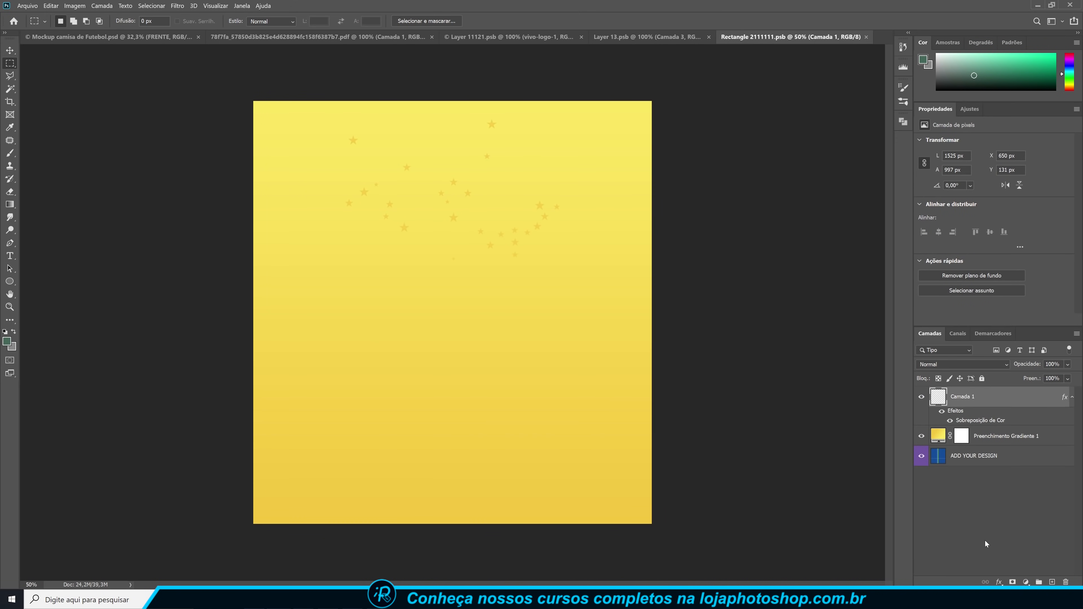
{"action": "left_click", "coordinate": [1007, 441]}
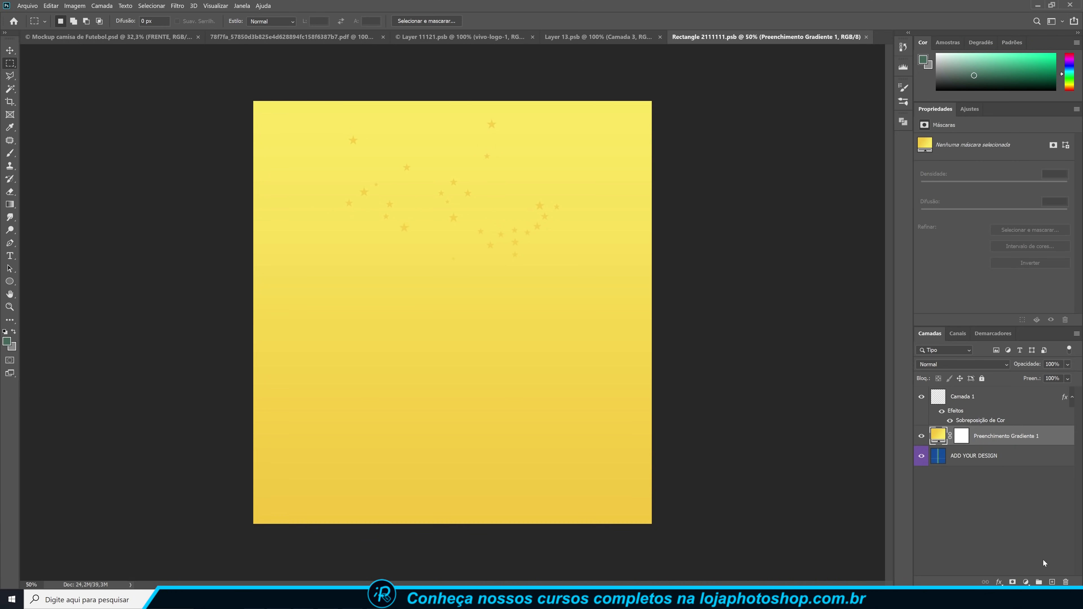
{"action": "left_click", "coordinate": [1051, 582]}
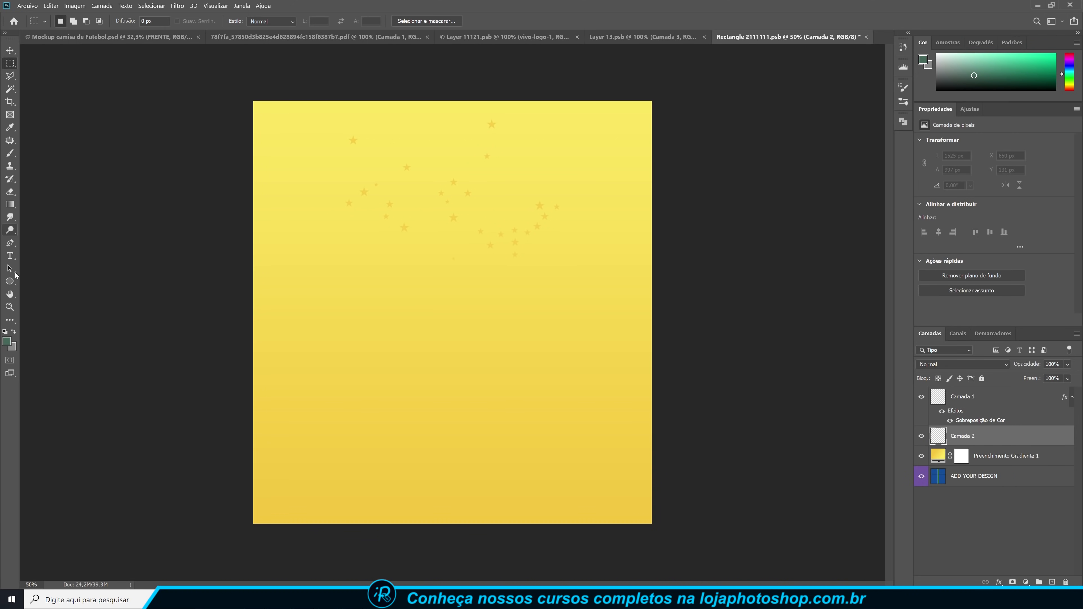
Draw a rectangle about 2902 × 251 px across the lower part of the shirt front and fill it with yellow.
{"action": "left_click", "coordinate": [13, 282]}
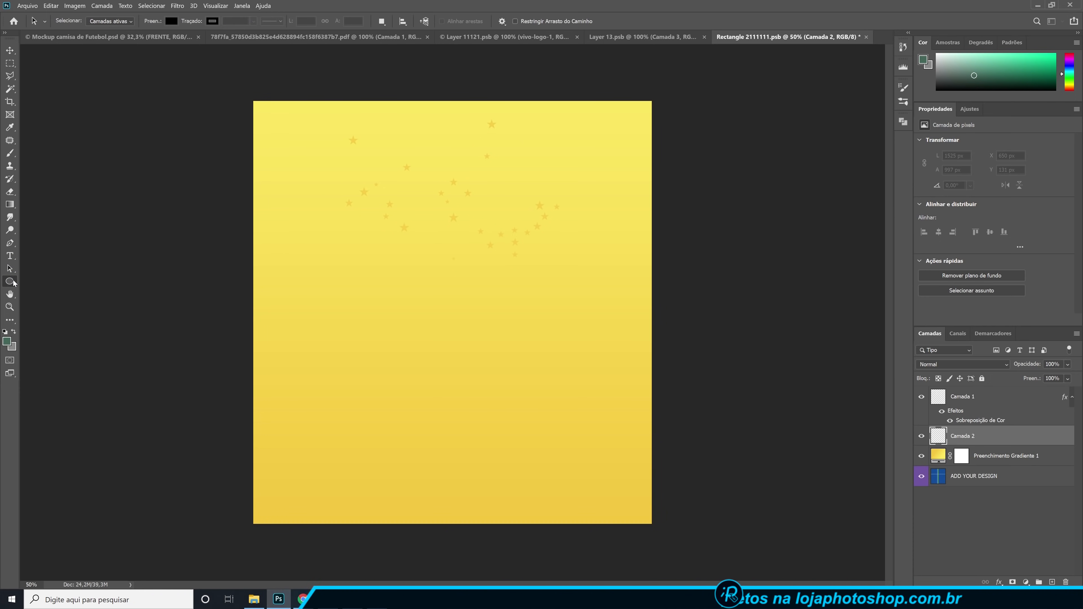
{"action": "right_click", "coordinate": [13, 282]}
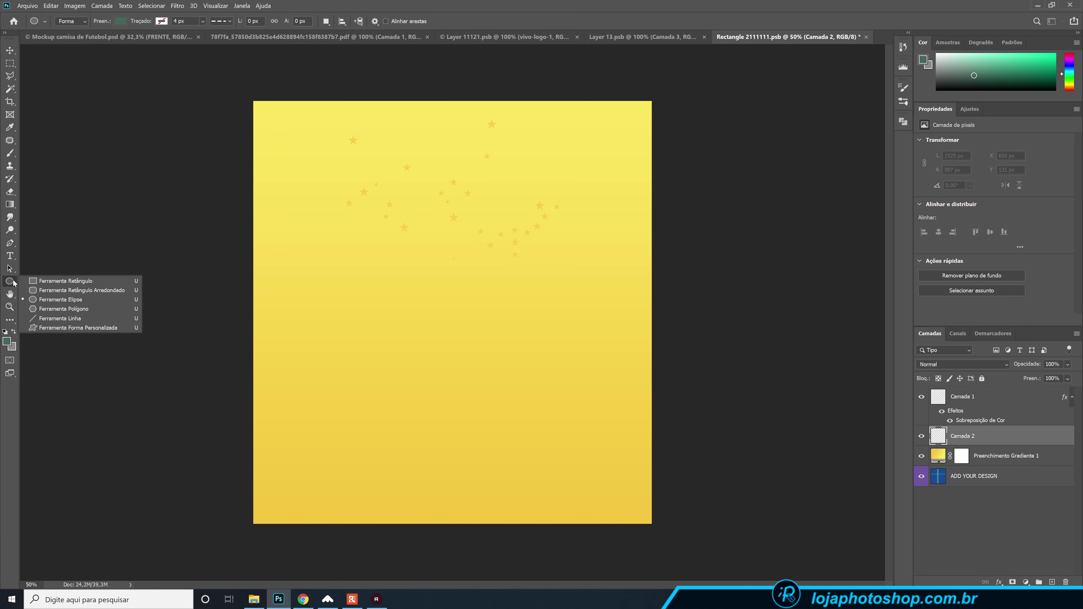
{"action": "left_click", "coordinate": [46, 281]}
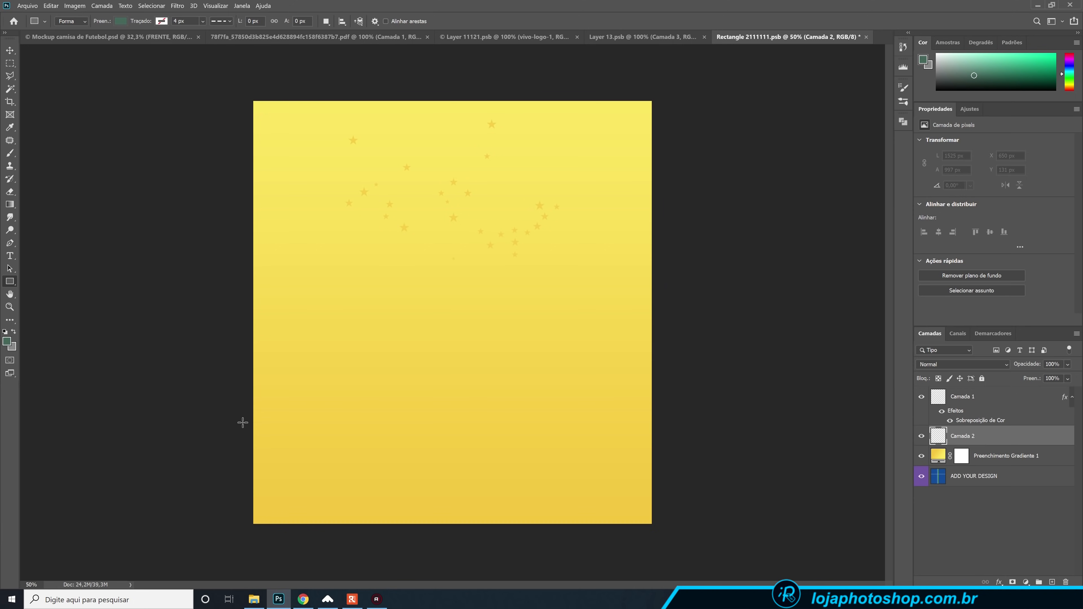
{"action": "left_click_drag", "start_coordinate": [248, 492], "coordinate": [657, 457]}
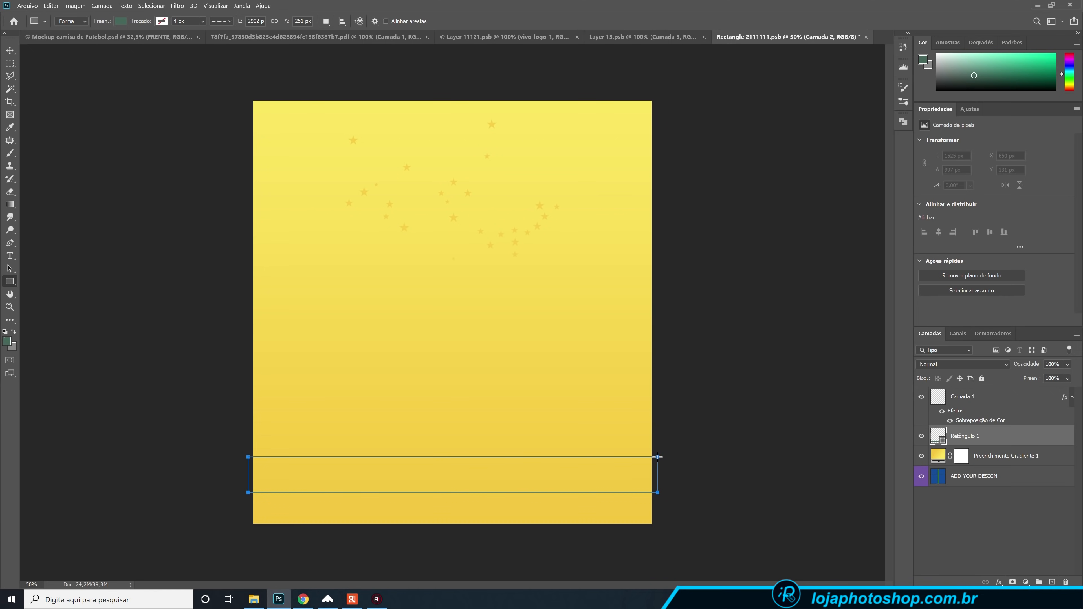
{"action": "left_click", "coordinate": [122, 22]}
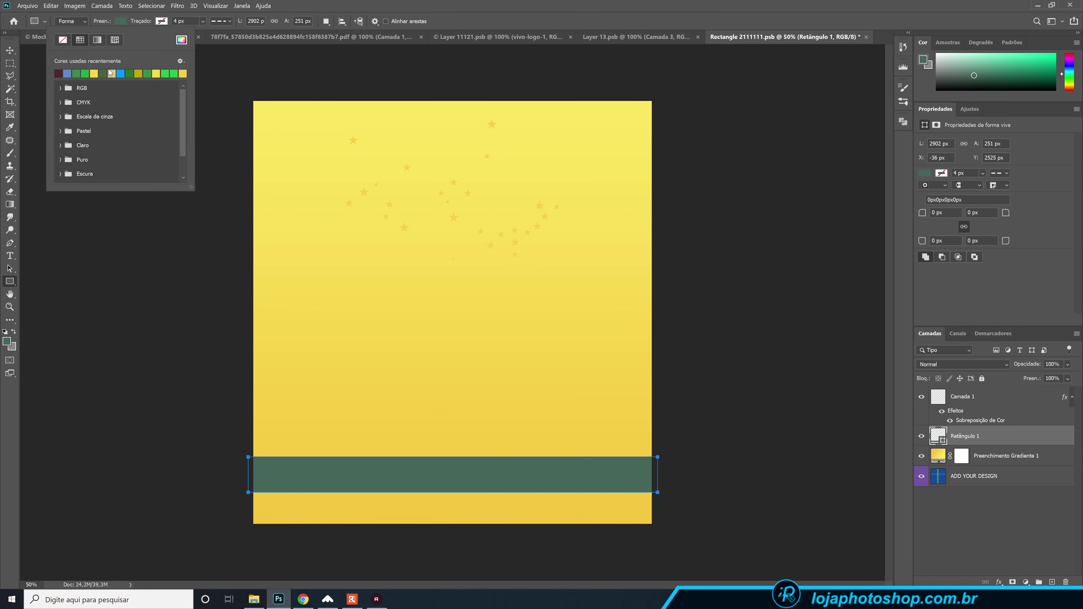
{"action": "left_click", "coordinate": [95, 73]}
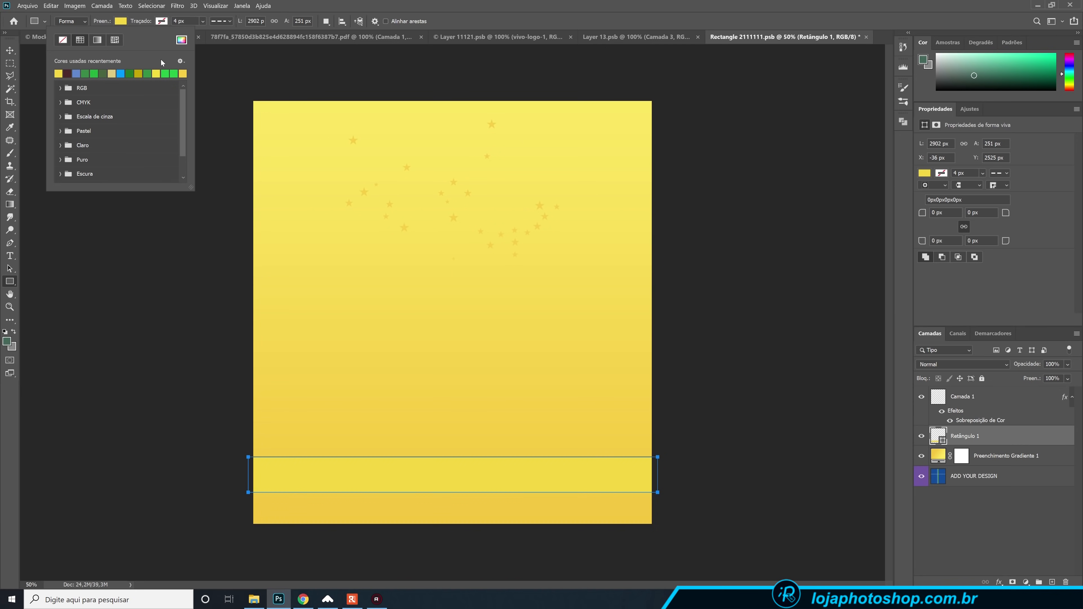
Put the yellow rectangle into Free Transform's warp mode.
{"action": "left_click", "coordinate": [10, 50]}
{"action": "left_click", "coordinate": [458, 474]}
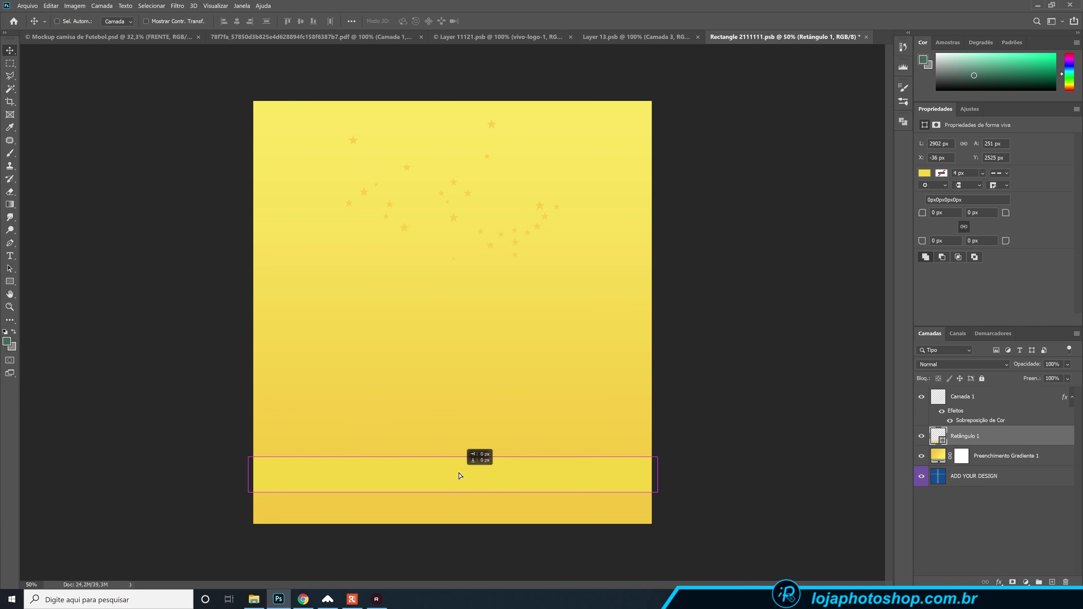
{"action": "scroll", "coordinate": [384, 503], "scroll_direction": "up", "scroll_amount": 1}
{"action": "scroll", "coordinate": [384, 503], "scroll_direction": "down", "scroll_amount": 1}
{"action": "key", "text": "ctrl+t"}
{"action": "left_click", "coordinate": [486, 22]}
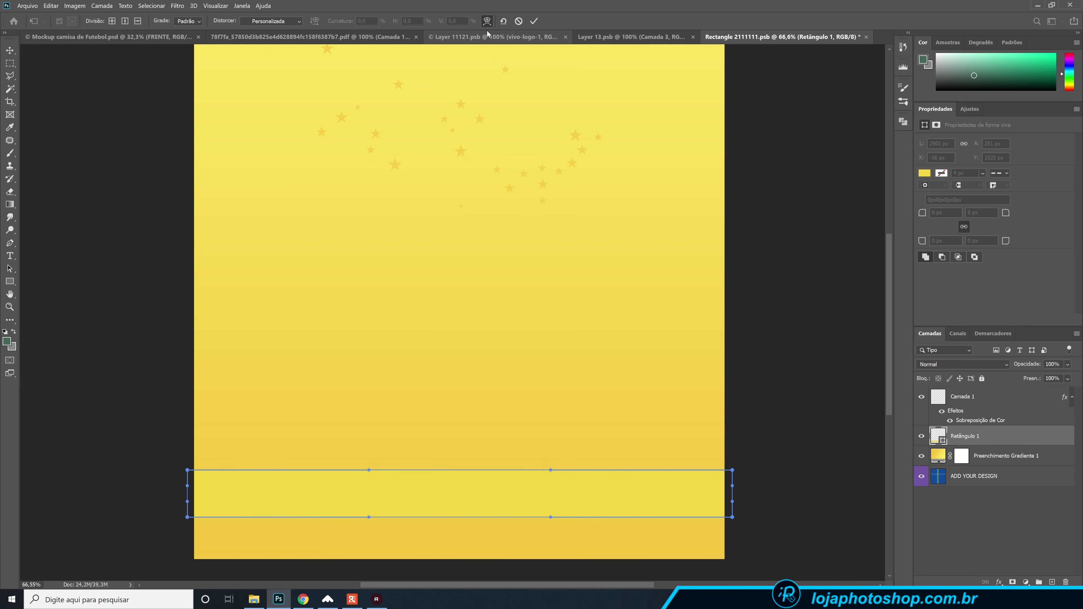
Try the Ondas warp preset on the rectangle with a bend of 39.8%.
{"action": "left_click", "coordinate": [287, 23]}
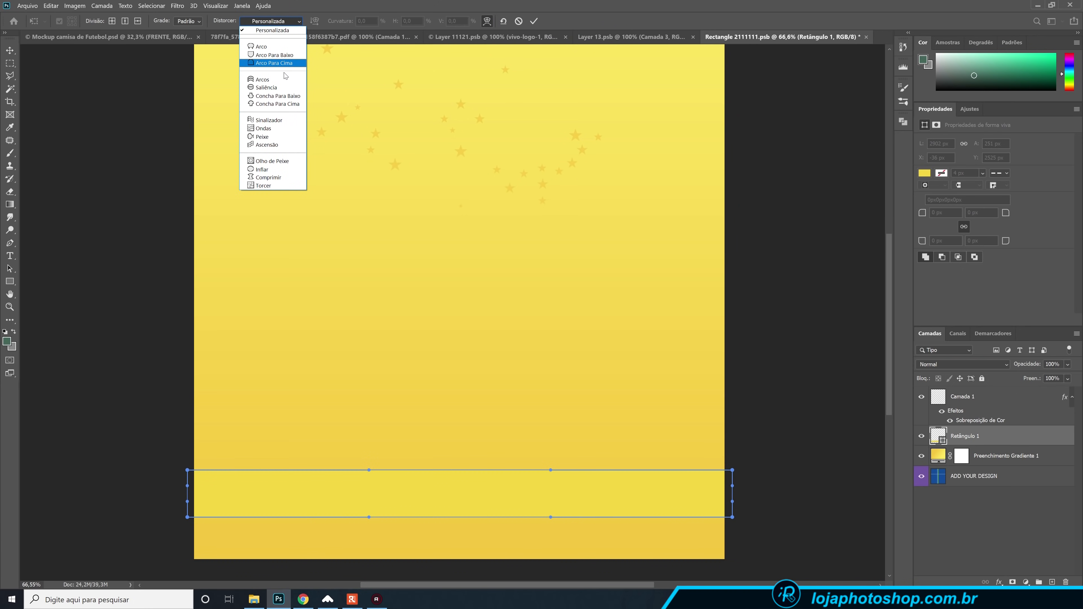
{"action": "left_click", "coordinate": [286, 128]}
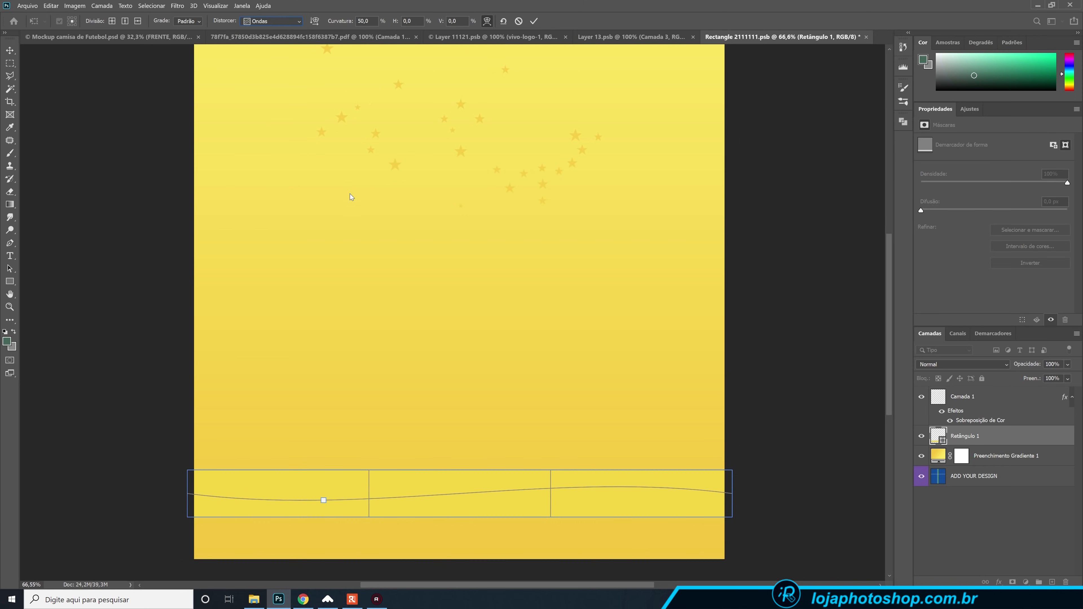
{"action": "mouse_move", "coordinate": [325, 505]}
{"action": "left_mouse_down"}
{"action": "mouse_move", "coordinate": [334, 475]}
{"action": "mouse_move", "coordinate": [333, 502]}
{"action": "left_mouse_up"}
Try the Ascensão warp preset with a 57.5% bend, and shift the rectangle slightly upward.
{"action": "left_click", "coordinate": [276, 24]}
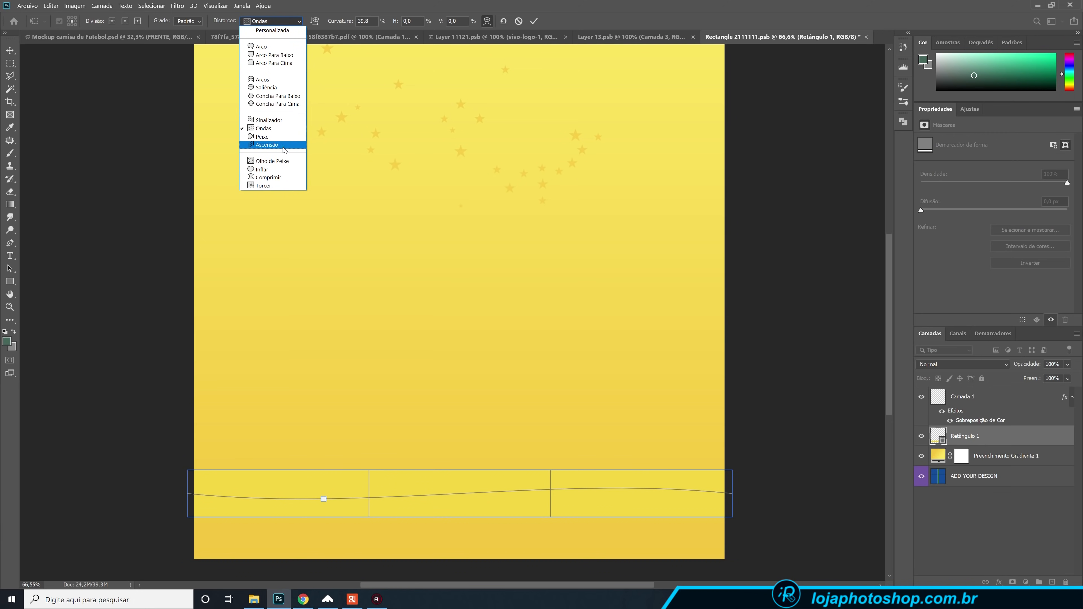
{"action": "left_click", "coordinate": [266, 145]}
{"action": "left_click_drag", "start_coordinate": [187, 517], "coordinate": [215, 525]}
{"action": "left_click_drag", "start_coordinate": [416, 531], "coordinate": [423, 496]}
{"action": "left_click_drag", "start_coordinate": [192, 484], "coordinate": [194, 486]}
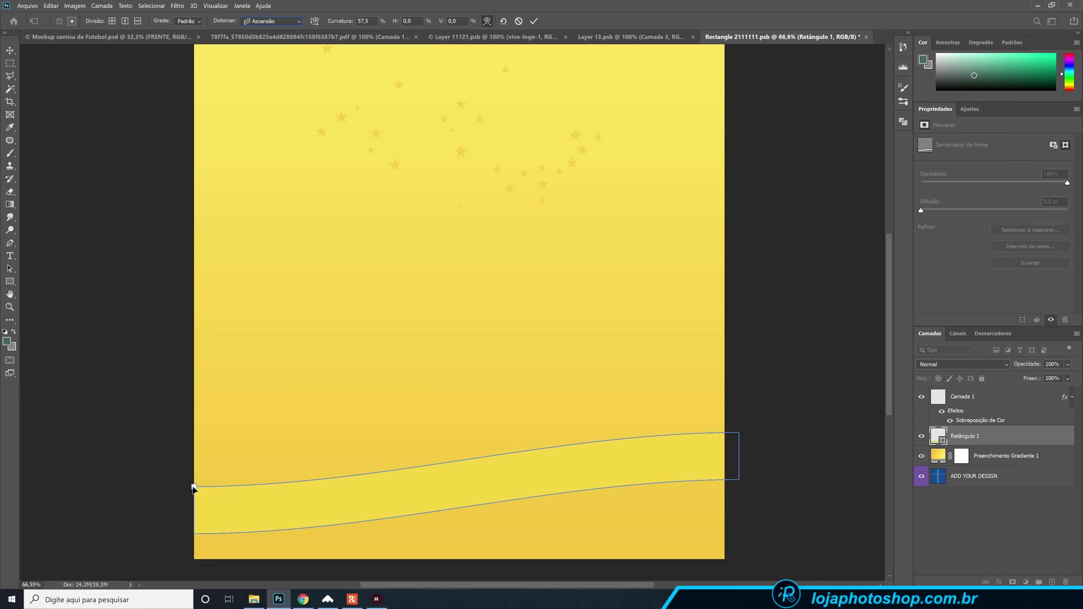
Warp the rectangle with the Sinalizador preset at a 66.8% bend, apply it and move the wavy band slightly down.
{"action": "left_click", "coordinate": [299, 22]}
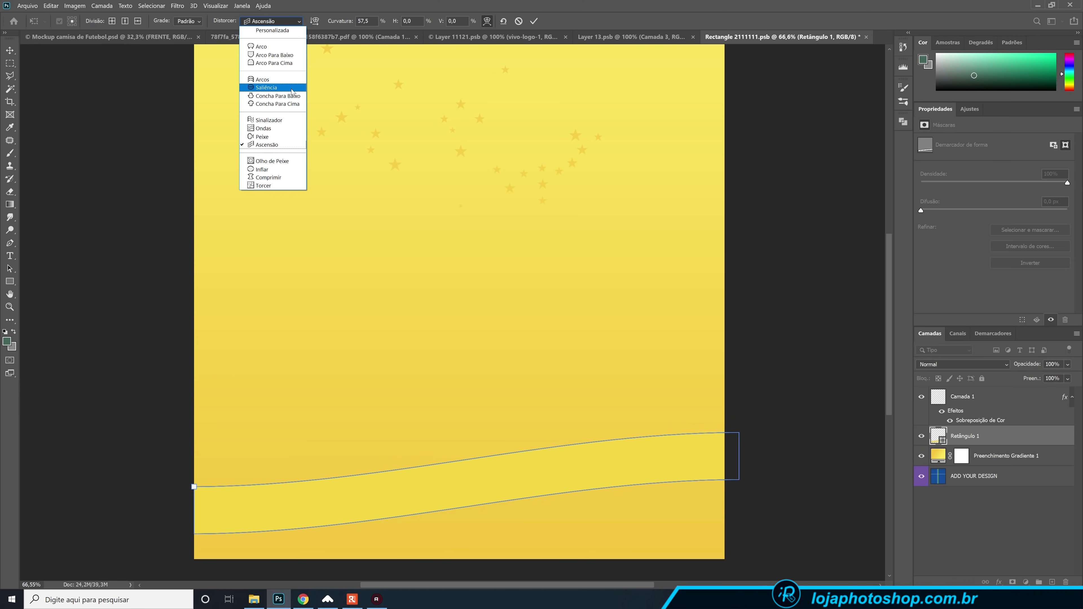
{"action": "left_click", "coordinate": [290, 121]}
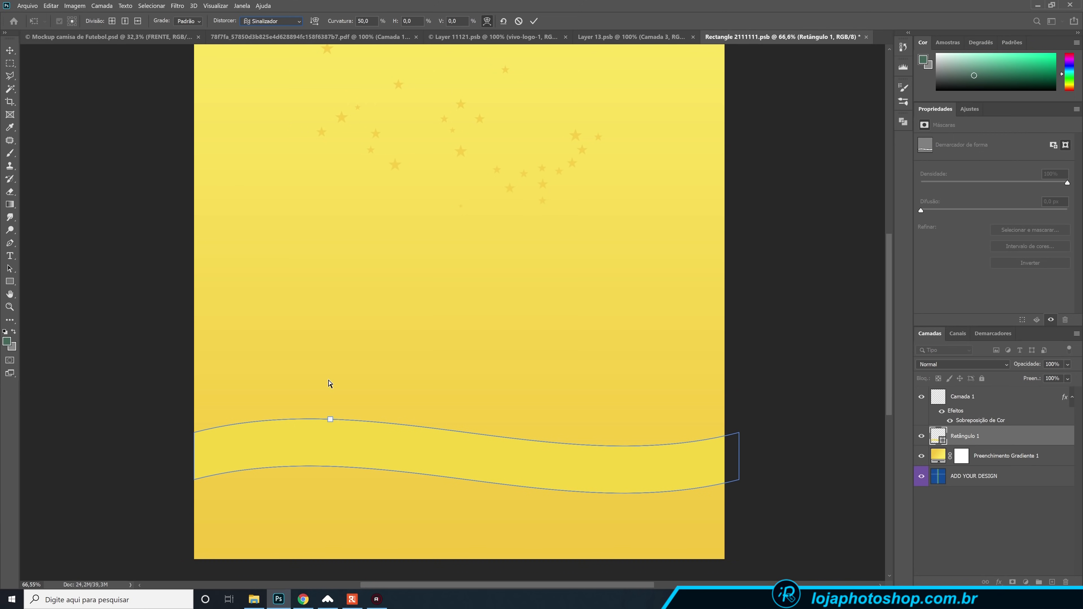
{"action": "left_click_drag", "start_coordinate": [327, 418], "coordinate": [329, 415]}
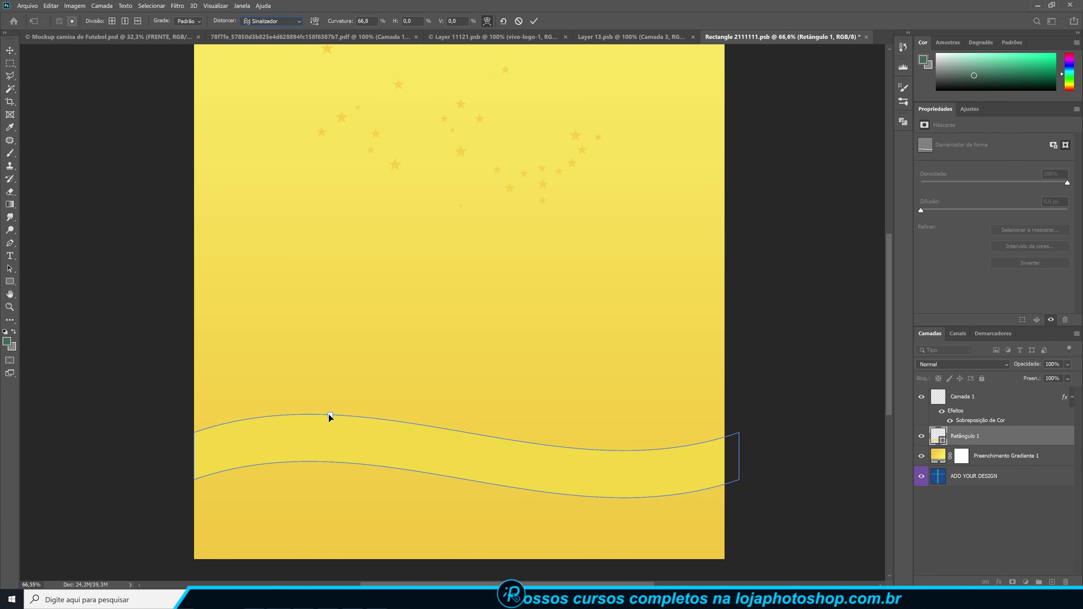
{"action": "left_click", "coordinate": [534, 21]}
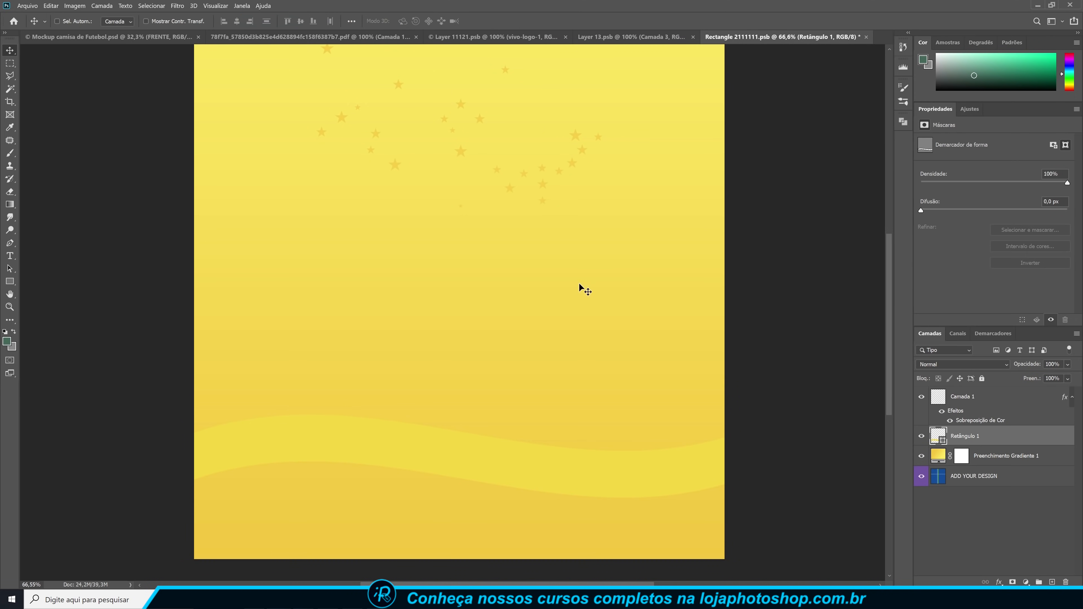
{"action": "left_click_drag", "start_coordinate": [477, 458], "coordinate": [476, 485]}
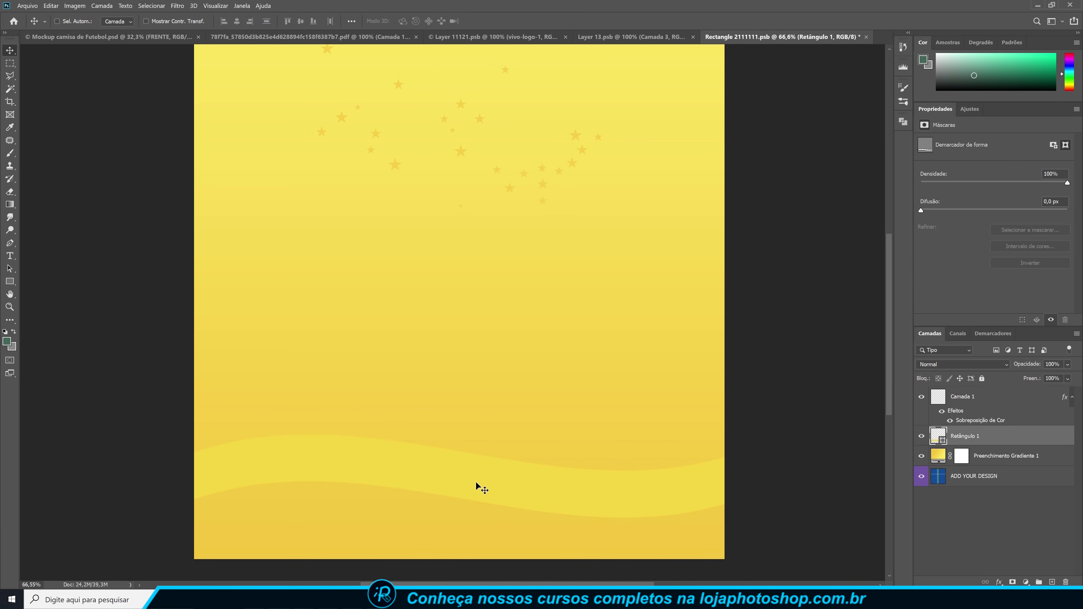
Duplicate the wavy band four times and space the copies upward at regular intervals across the shirt front.
{"action": "key", "text": "ctrl+j"}
{"action": "left_click_drag", "start_coordinate": [570, 482], "coordinate": [593, 200]}
{"action": "key", "text": "ctrl+j"}
{"action": "key", "text": "ctrl+j"}
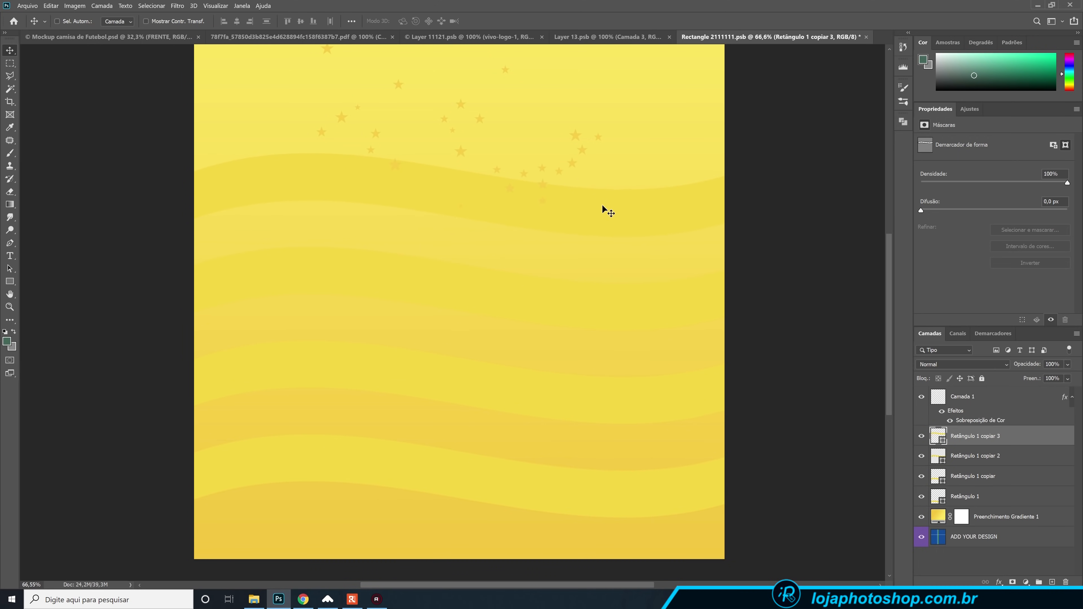
{"action": "key", "text": "ctrl+j"}
{"action": "left_click_drag", "start_coordinate": [649, 218], "coordinate": [657, 121]}
{"action": "scroll", "coordinate": [630, 299], "scroll_direction": "down", "scroll_amount": 5}
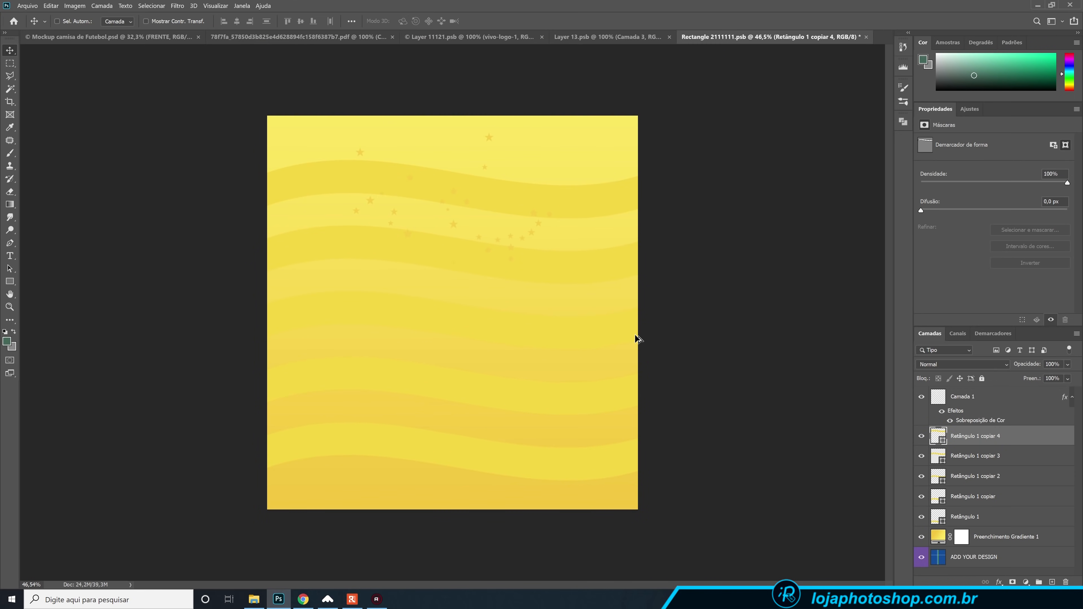
{"action": "scroll", "coordinate": [407, 294], "scroll_direction": "up", "scroll_amount": 1}
Group the five wavy band layers and add a layer mask to the group.
{"action": "left_click", "coordinate": [973, 517], "text": "shift"}
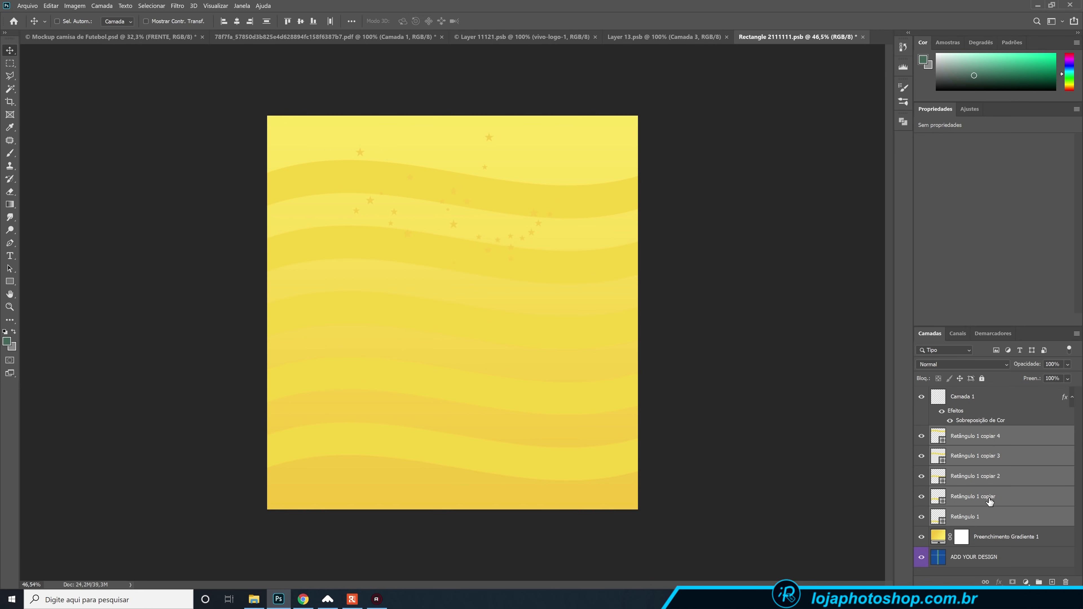
{"action": "key", "text": "ctrl+g"}
{"action": "left_click", "coordinate": [920, 434]}
{"action": "left_click", "coordinate": [1009, 581]}
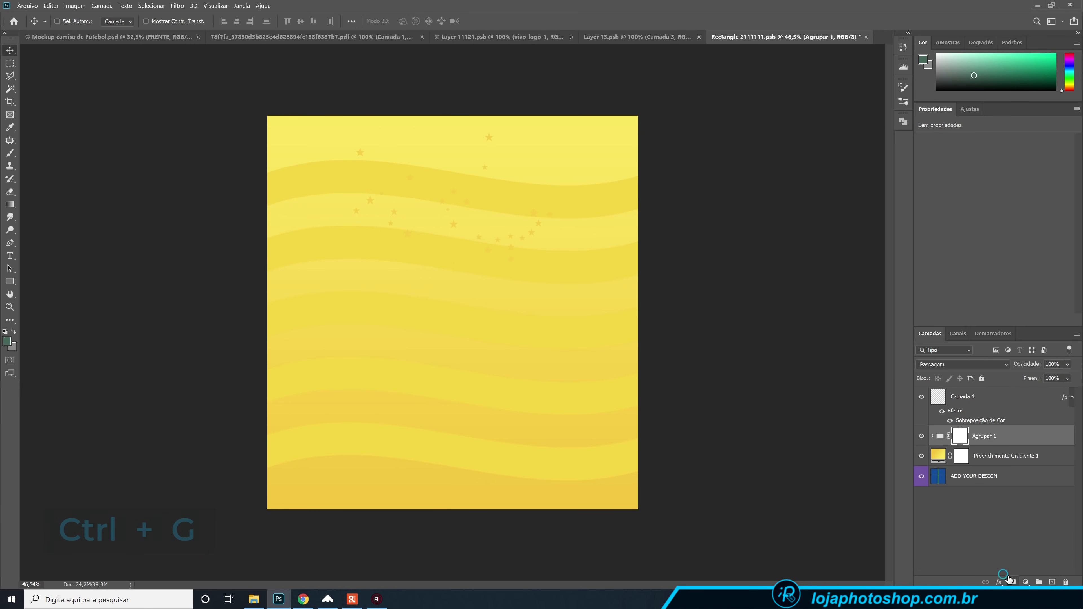
Draw a vertical black-to-white gradient on the group's mask so the bands fade out toward the top.
{"action": "right_click", "coordinate": [9, 204]}
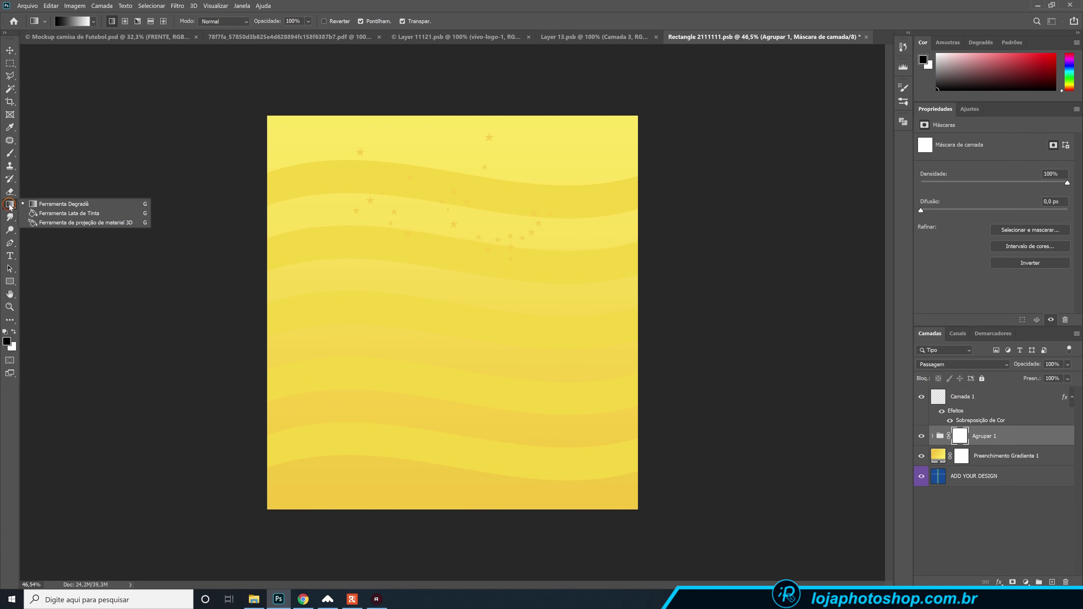
{"action": "left_click", "coordinate": [46, 206]}
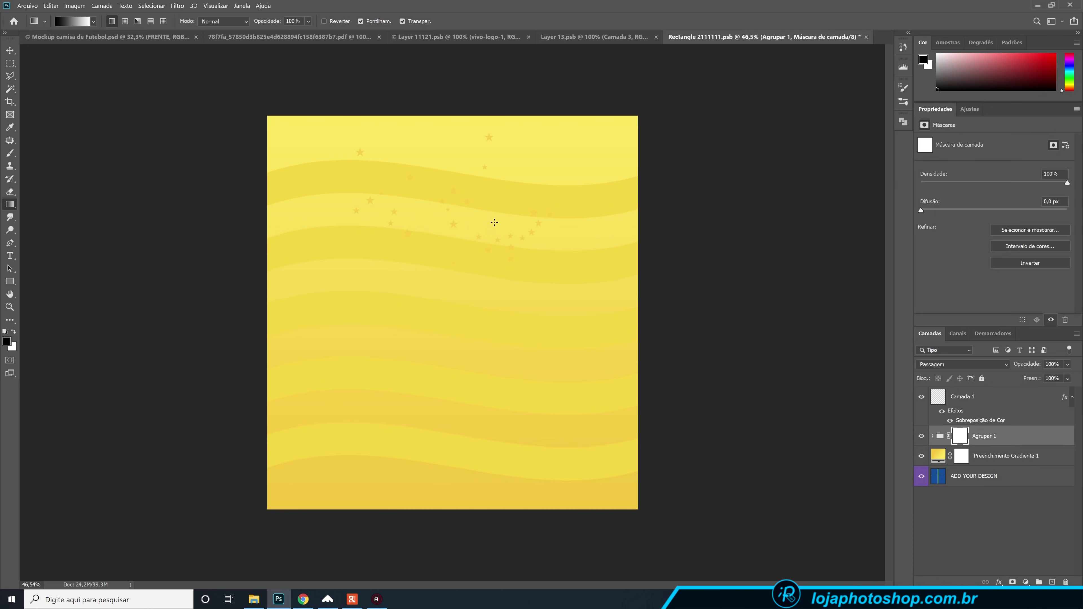
{"action": "left_click_drag", "start_coordinate": [445, 158], "coordinate": [443, 434]}
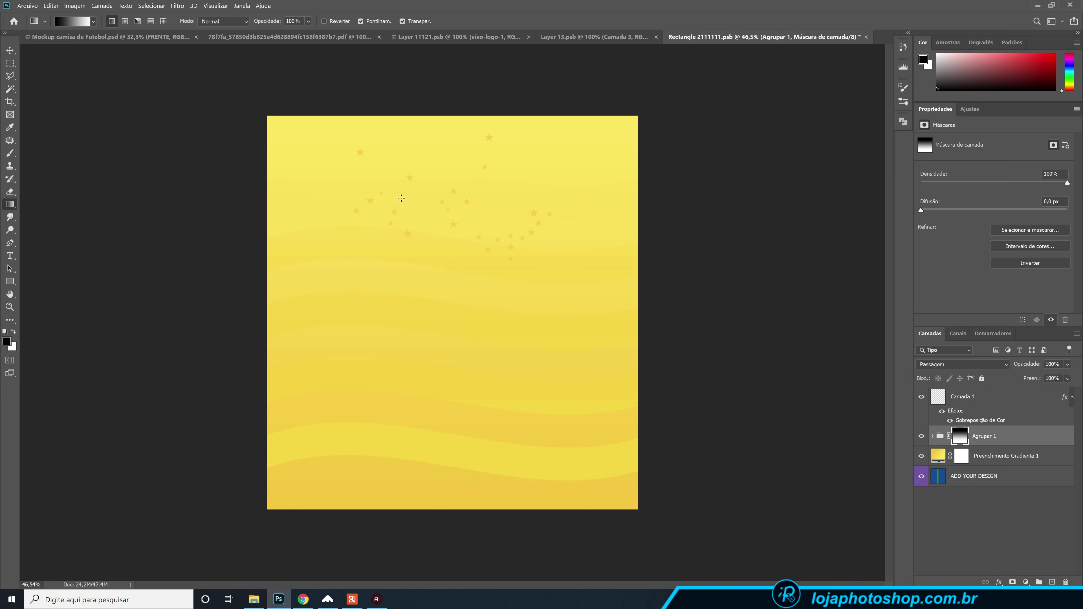
Save the front smart object and inspect the wavy bands on the shirt mockup.
{"action": "key", "text": "ctrl+s"}
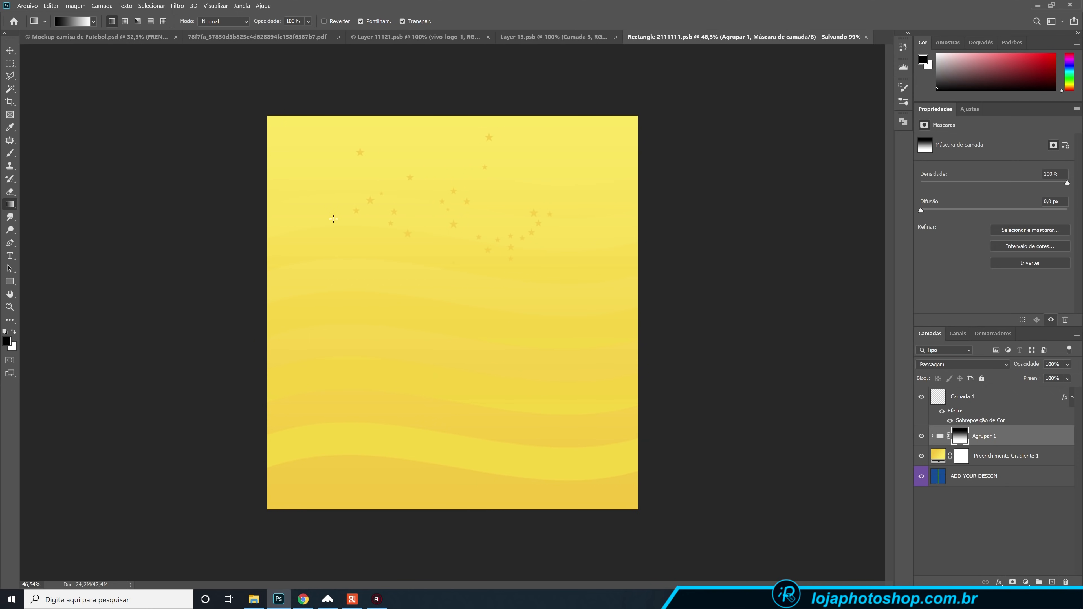
{"action": "left_click", "coordinate": [101, 39]}
{"action": "scroll", "coordinate": [275, 341], "scroll_direction": "up", "scroll_amount": 2}
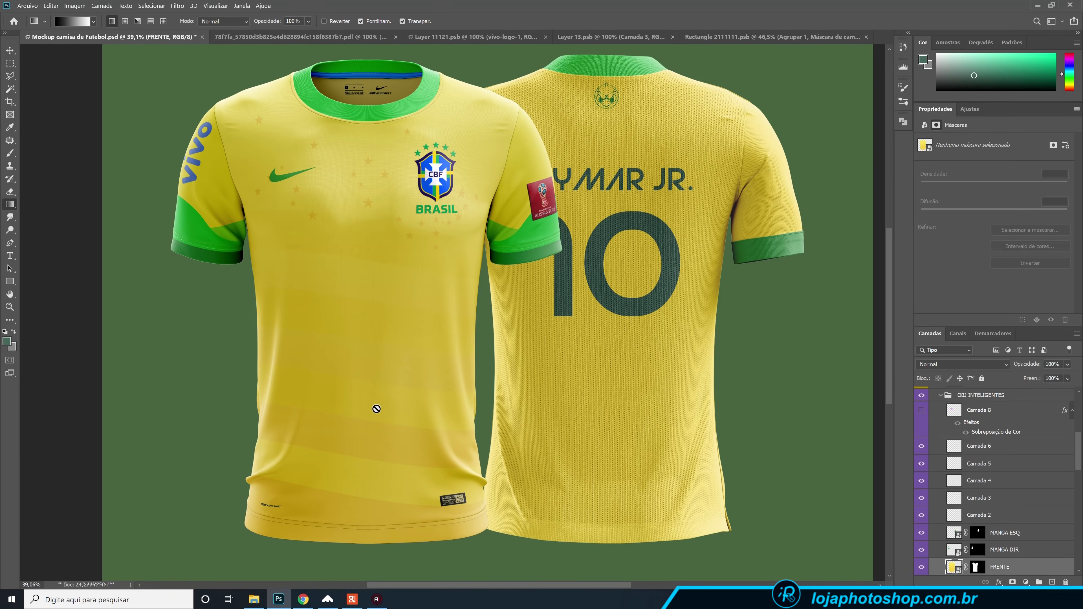
{"action": "scroll", "coordinate": [388, 435], "scroll_direction": "up", "scroll_amount": 1}
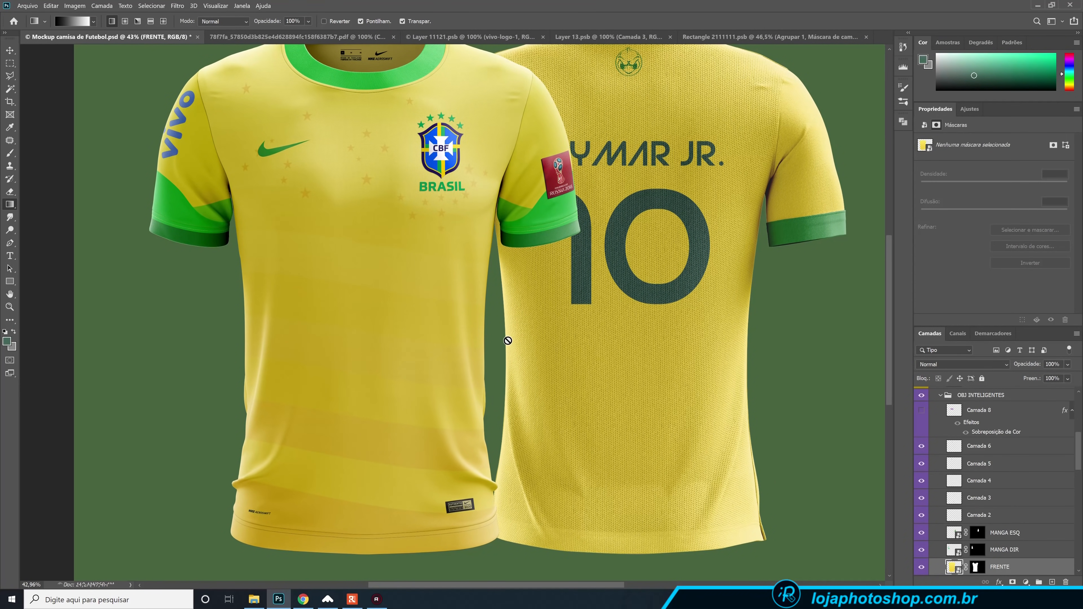
{"action": "scroll", "coordinate": [508, 341], "scroll_direction": "down", "scroll_amount": 1}
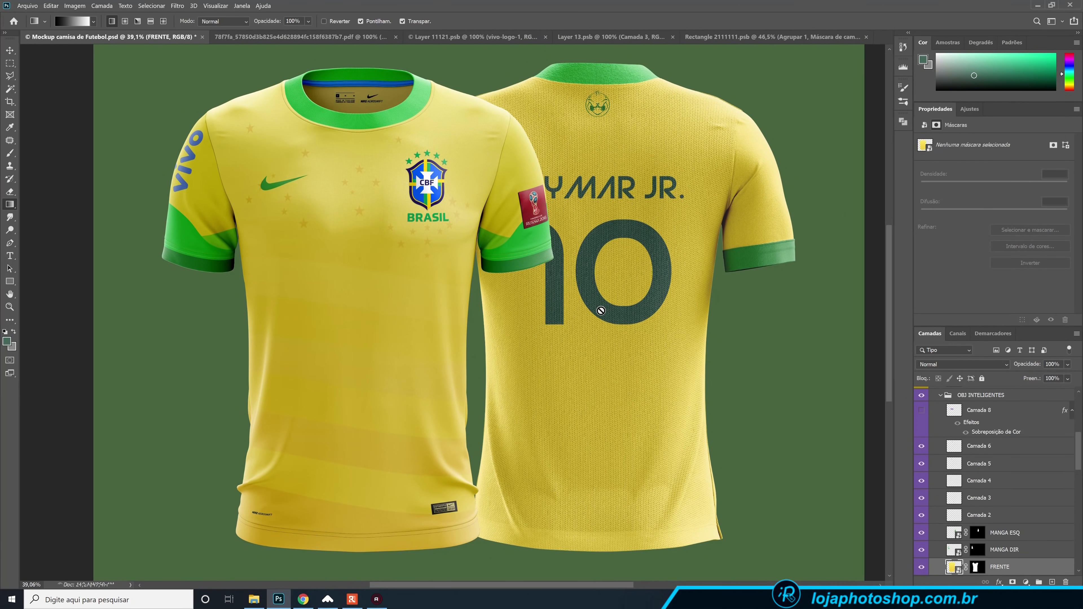